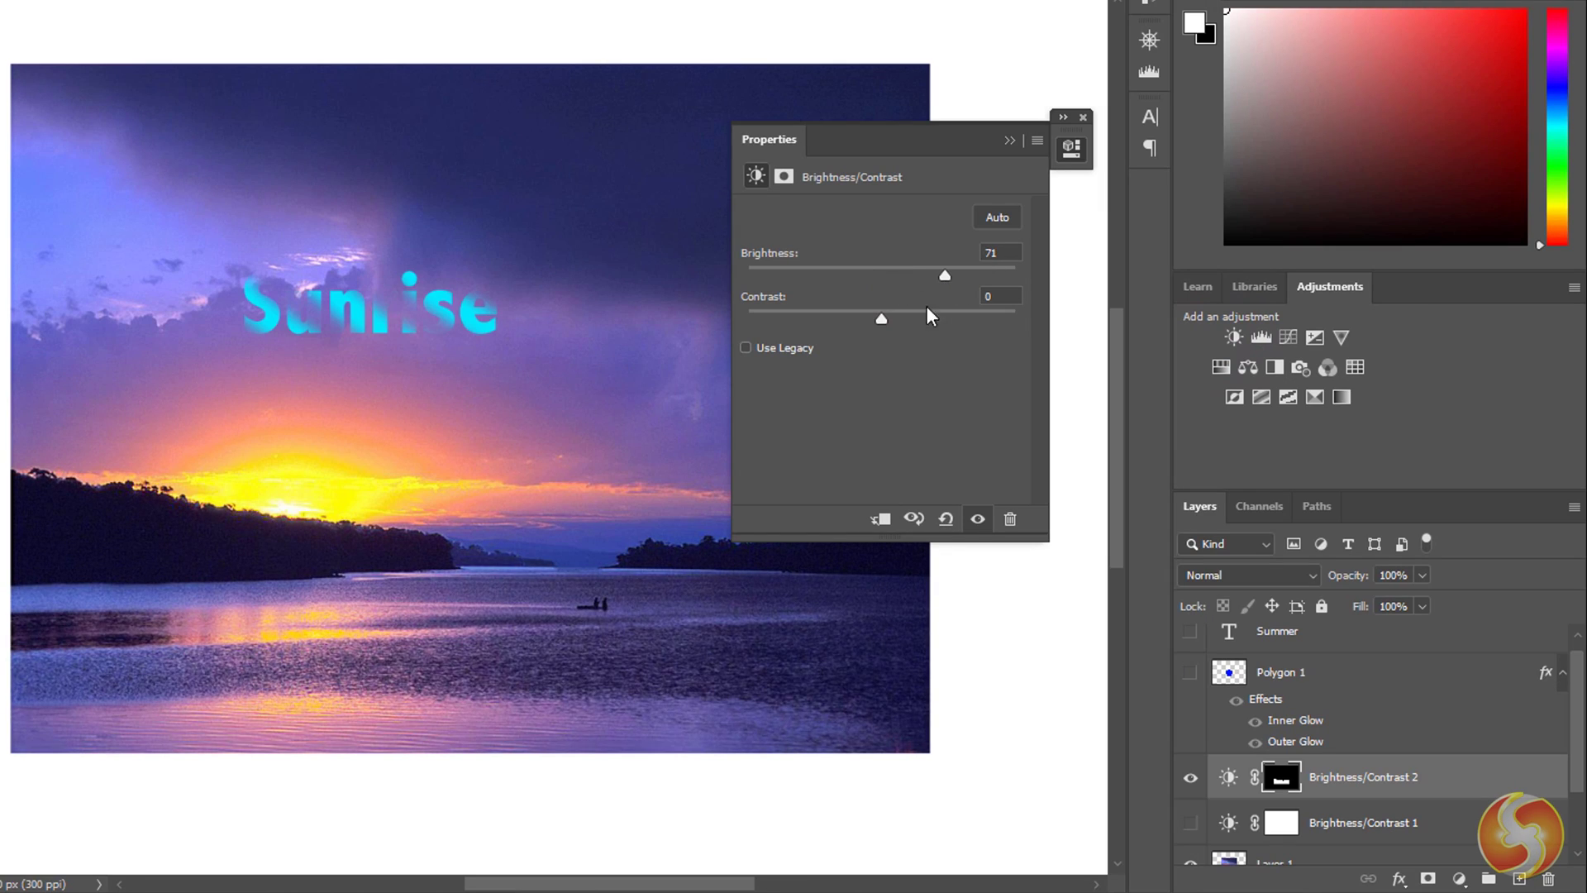
Step: Raise the lake image's contrast and give the pentagon a #2400ff outer glow, 25% spread, 57 px size
left_click_drag(785, 330, 993, 339)
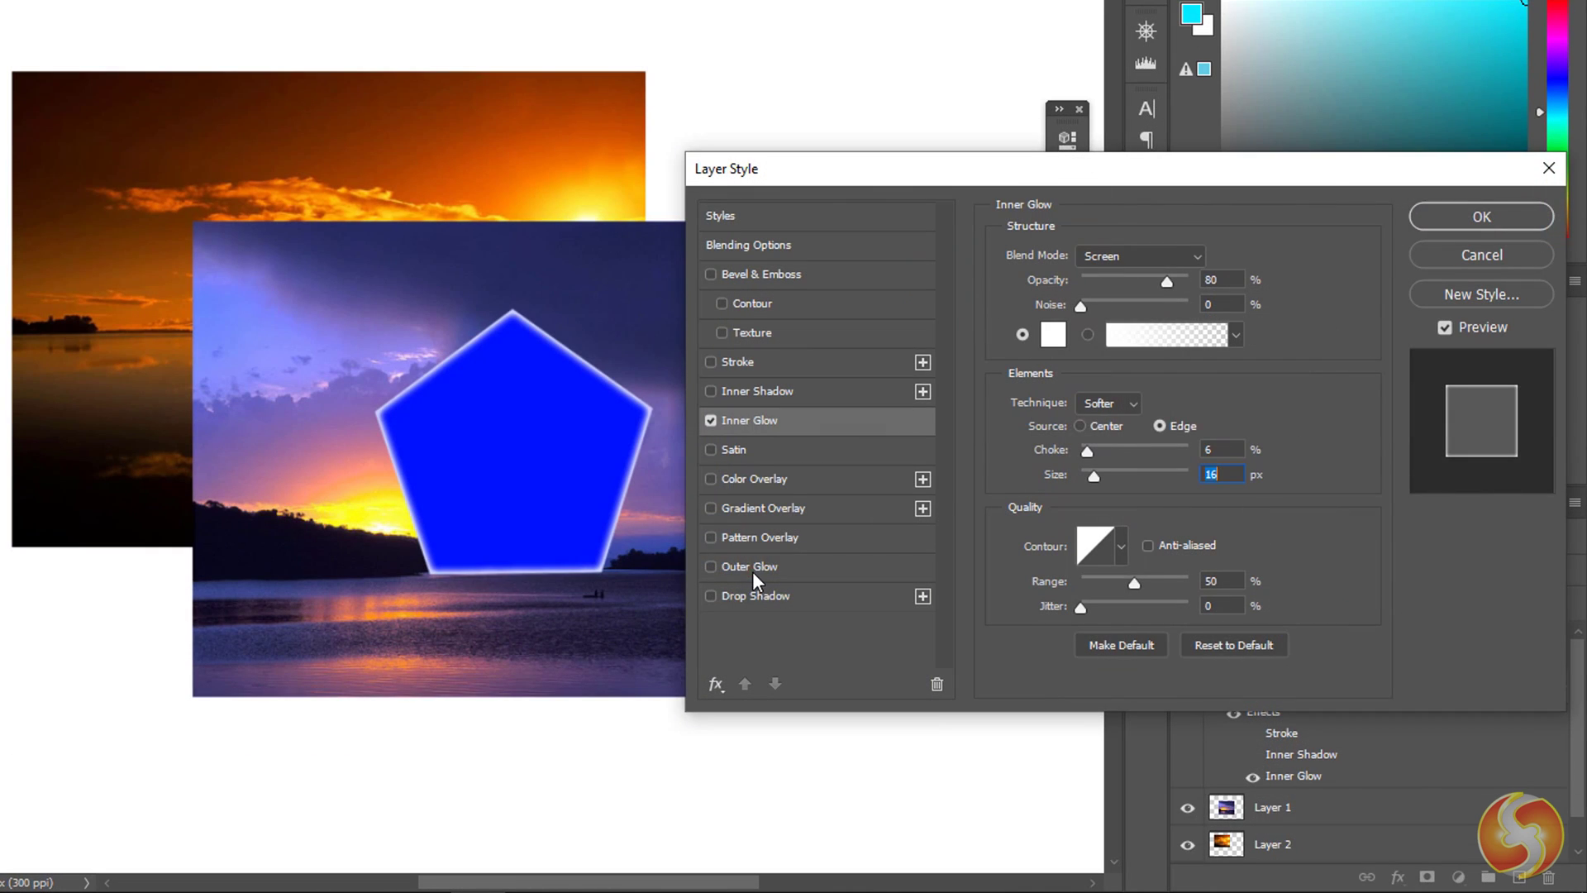
left_click(751, 568)
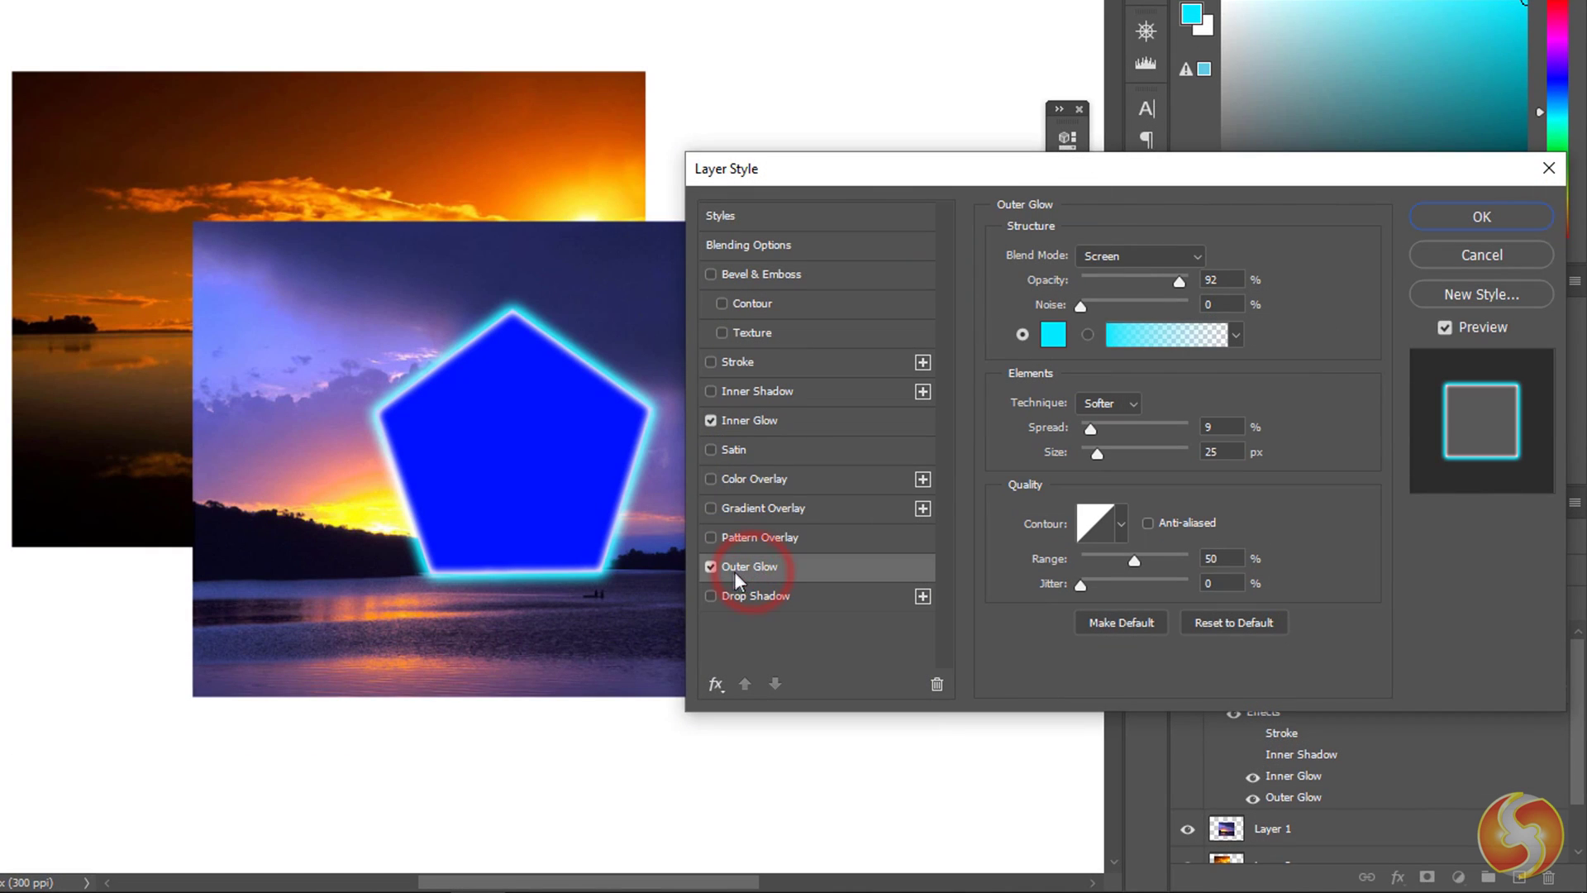
left_click(1053, 334)
left_click(701, 174)
left_click(902, 76)
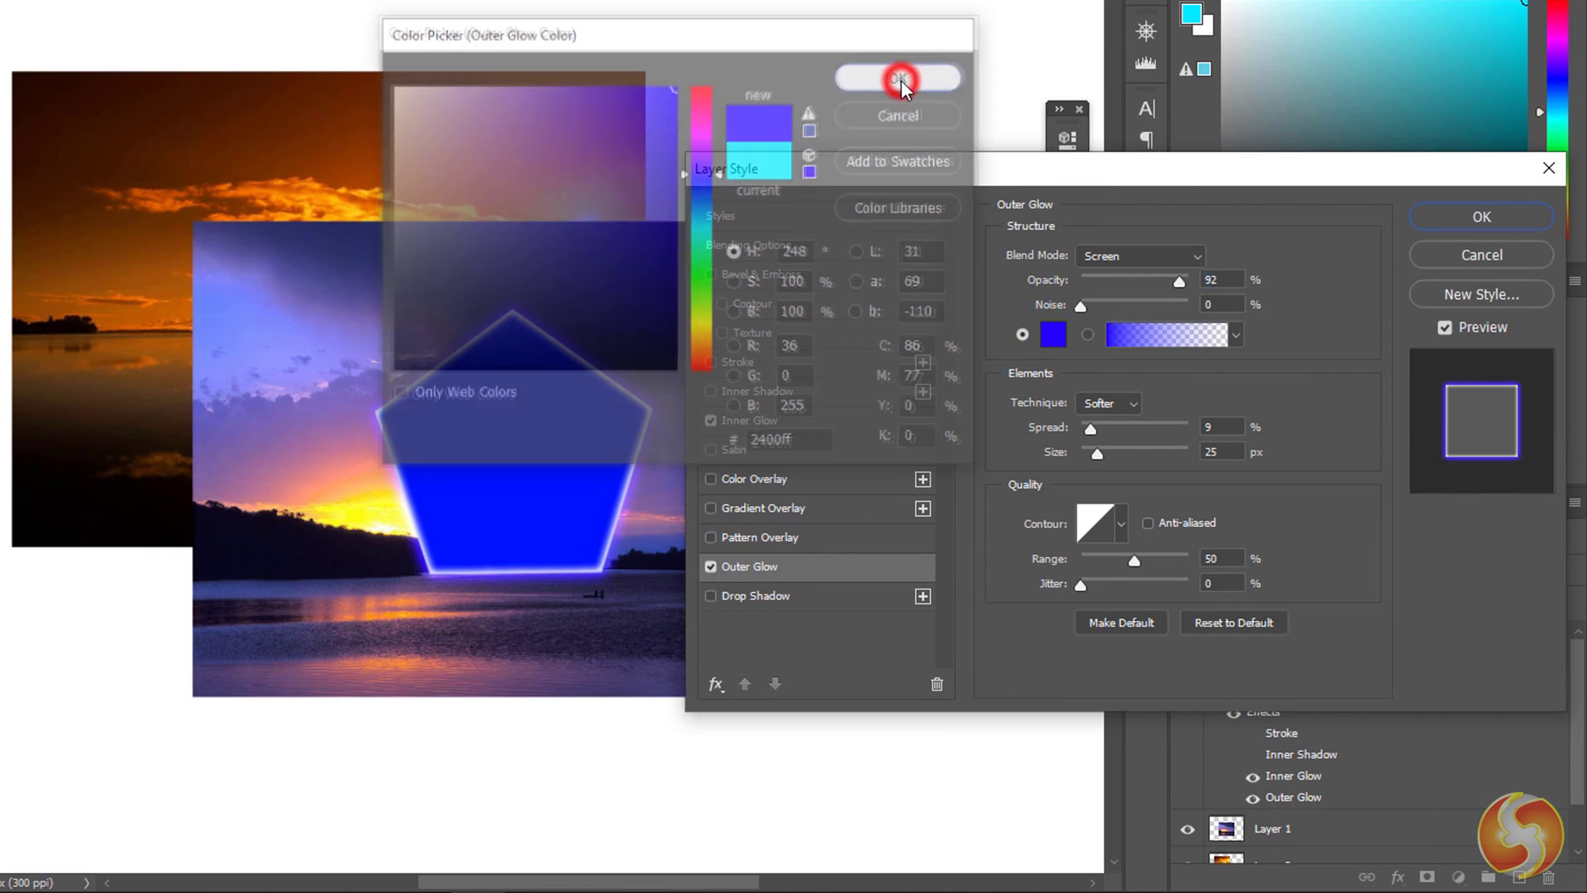
left_click_drag(1092, 426, 1116, 457)
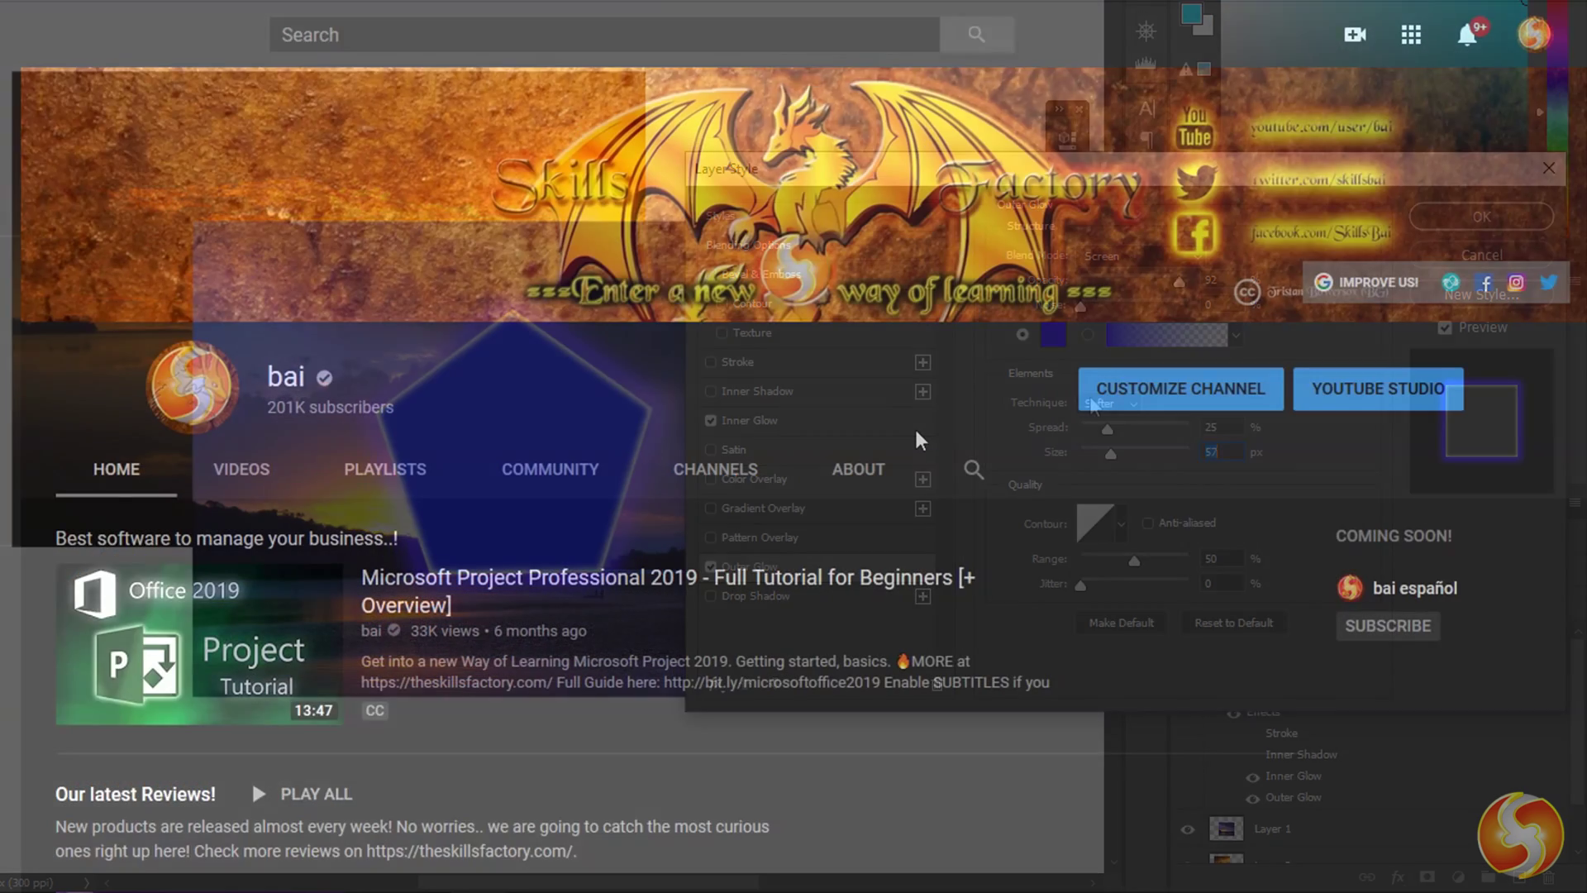
Step: Scroll the channel page and theskillsfactory.com down to the All Videos list
scroll(916, 440, "down", 4)
scroll(916, 442, "down", 6)
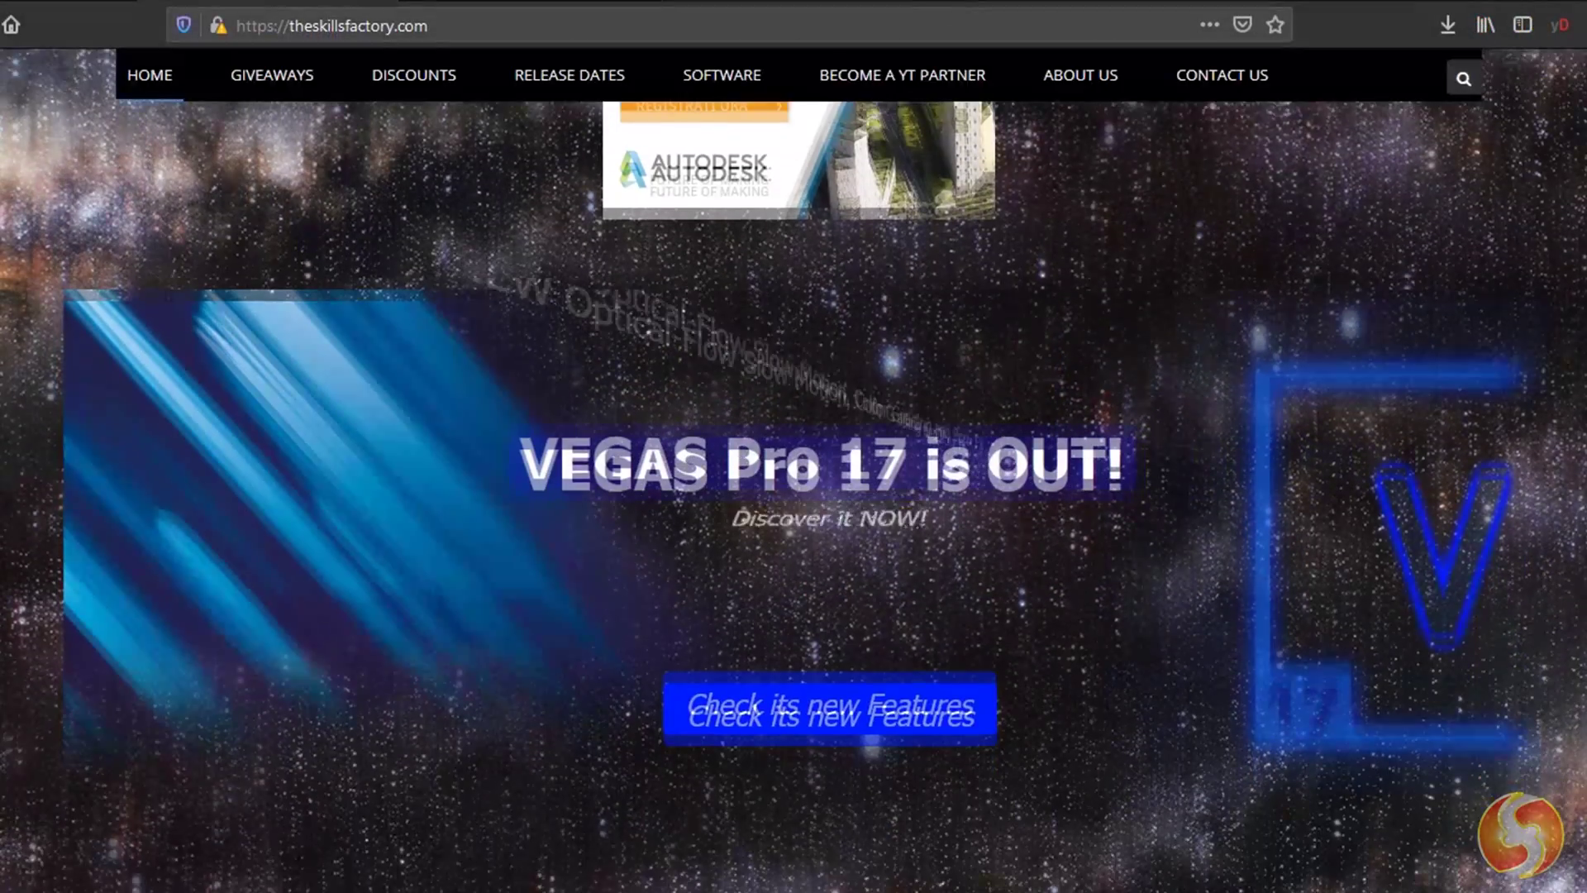
scroll(793, 470, "down", 9)
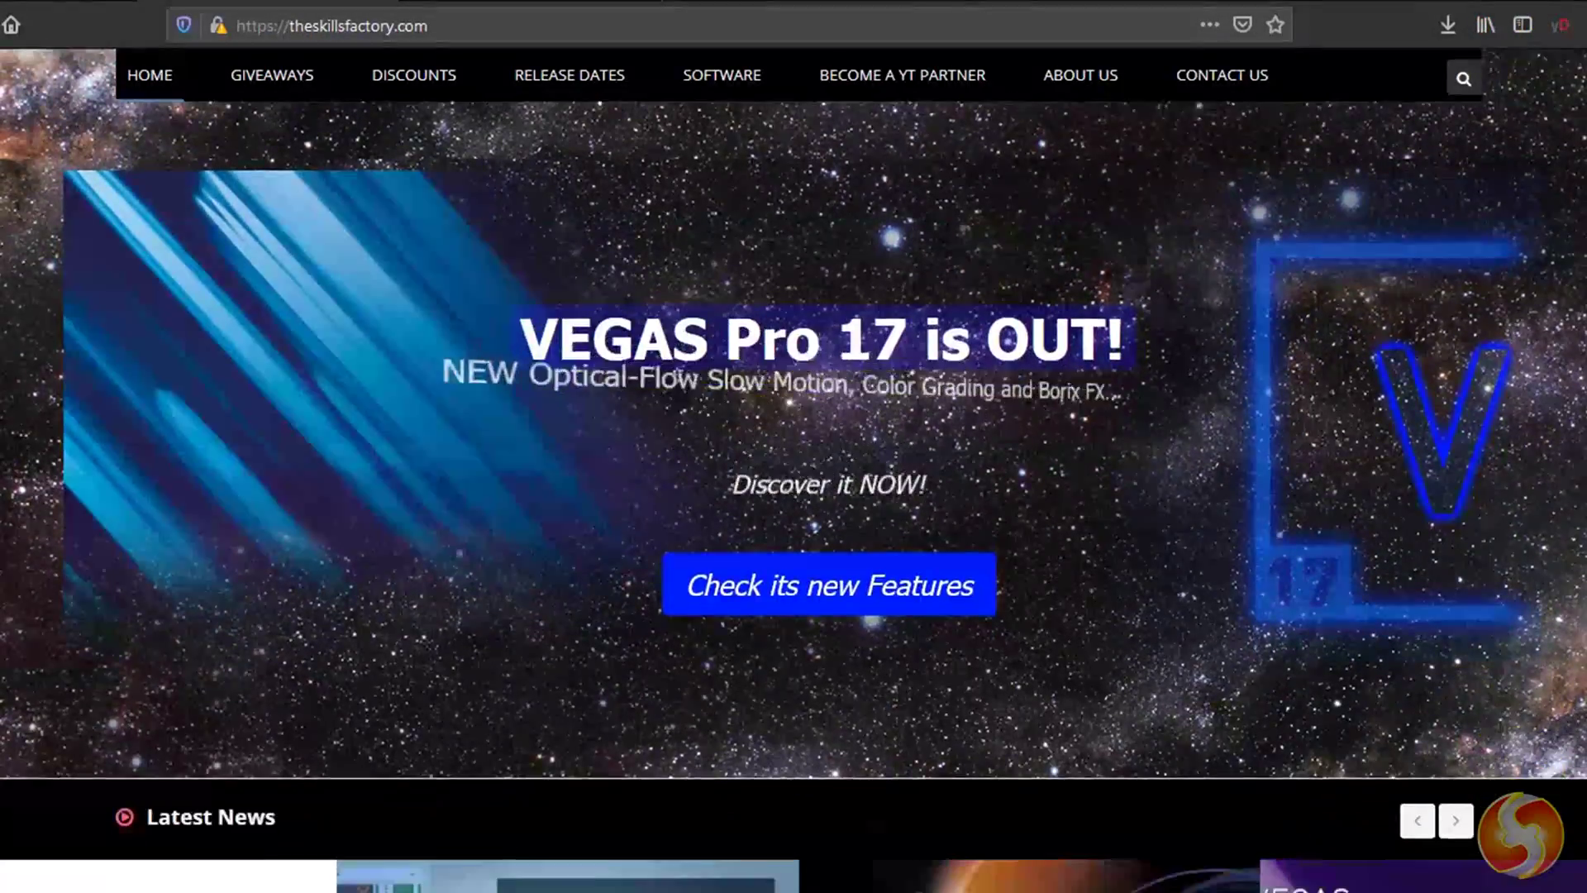
scroll(793, 469, "down", 9)
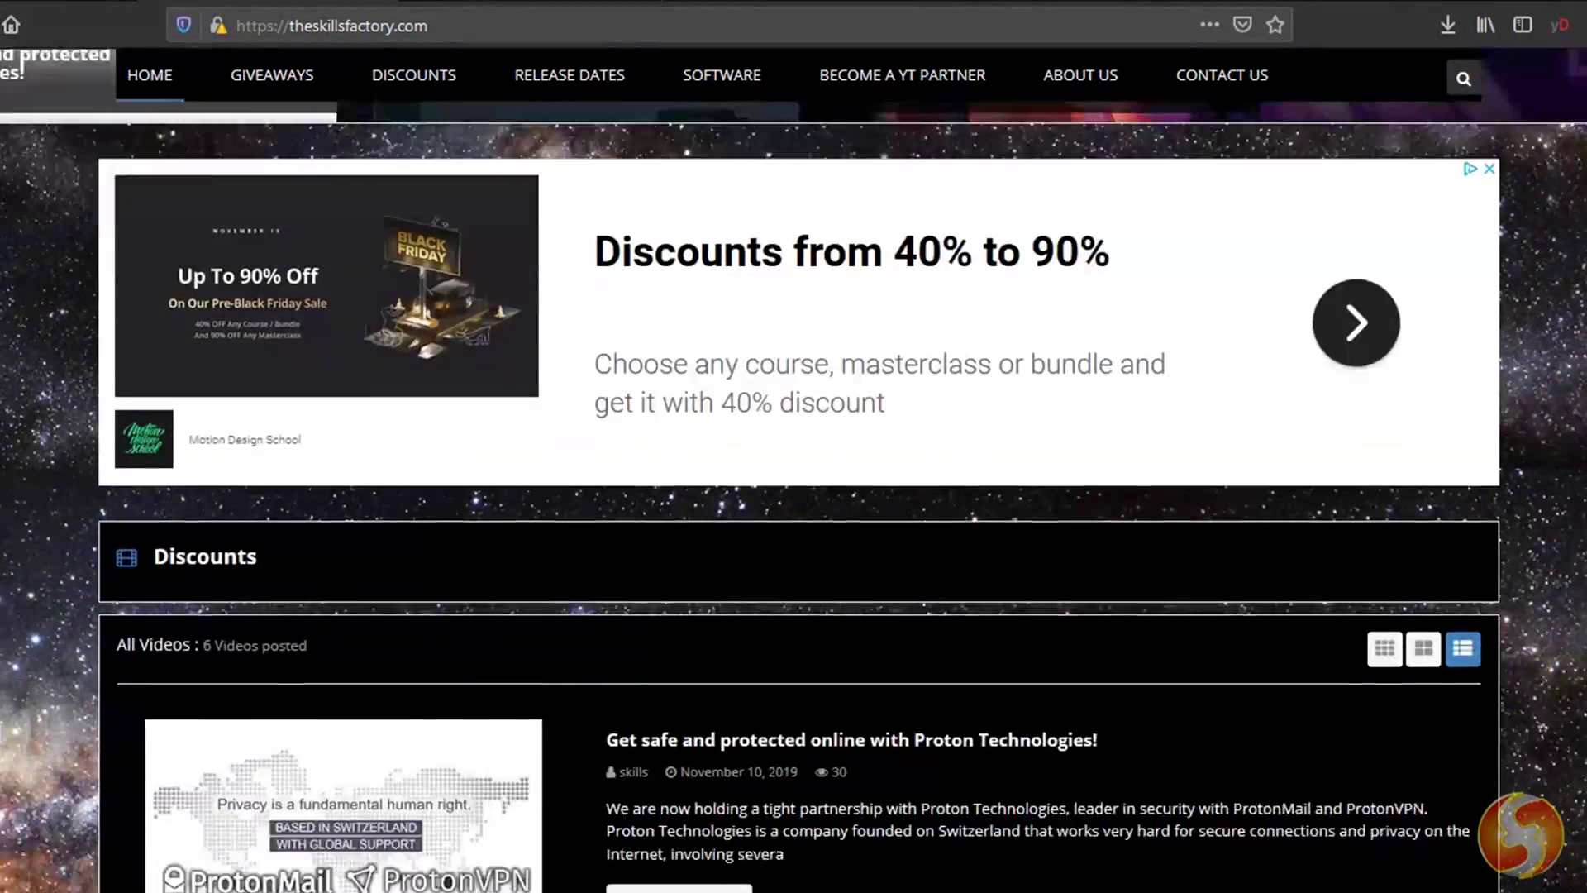
scroll(794, 469, "down", 15)
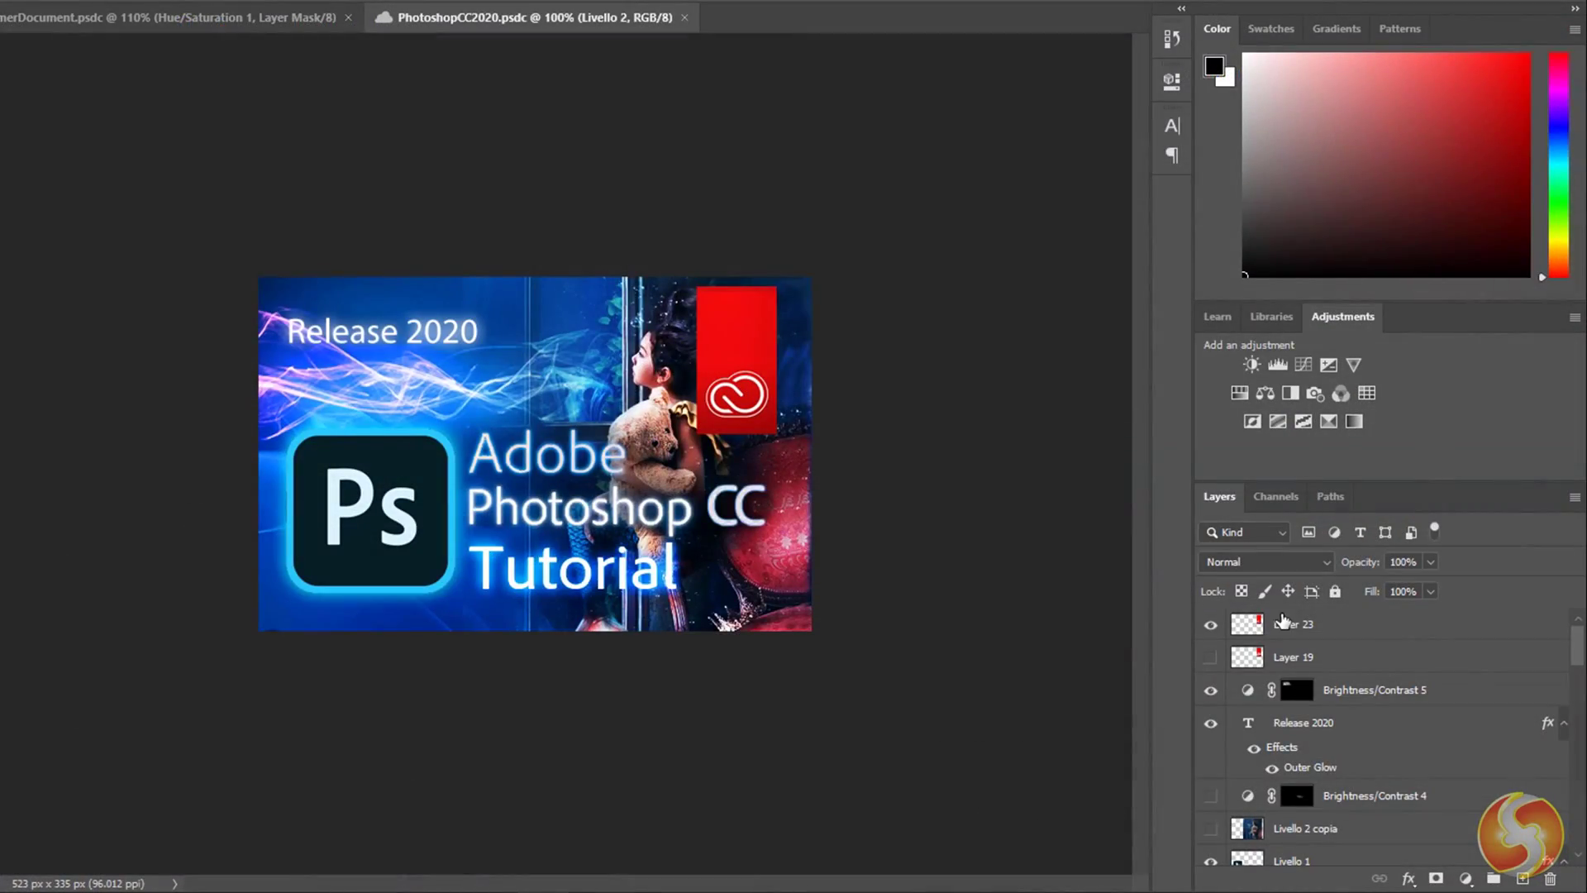
Step: Toggle Layer 23, the Release 2020 text and the adobe layer off and on to compare
left_click(1211, 624)
left_click(1211, 624)
scroll(1213, 682, "down", 1)
left_click(1211, 657)
left_click(1211, 657)
left_click(1207, 695)
scroll(1207, 698, "down", 1)
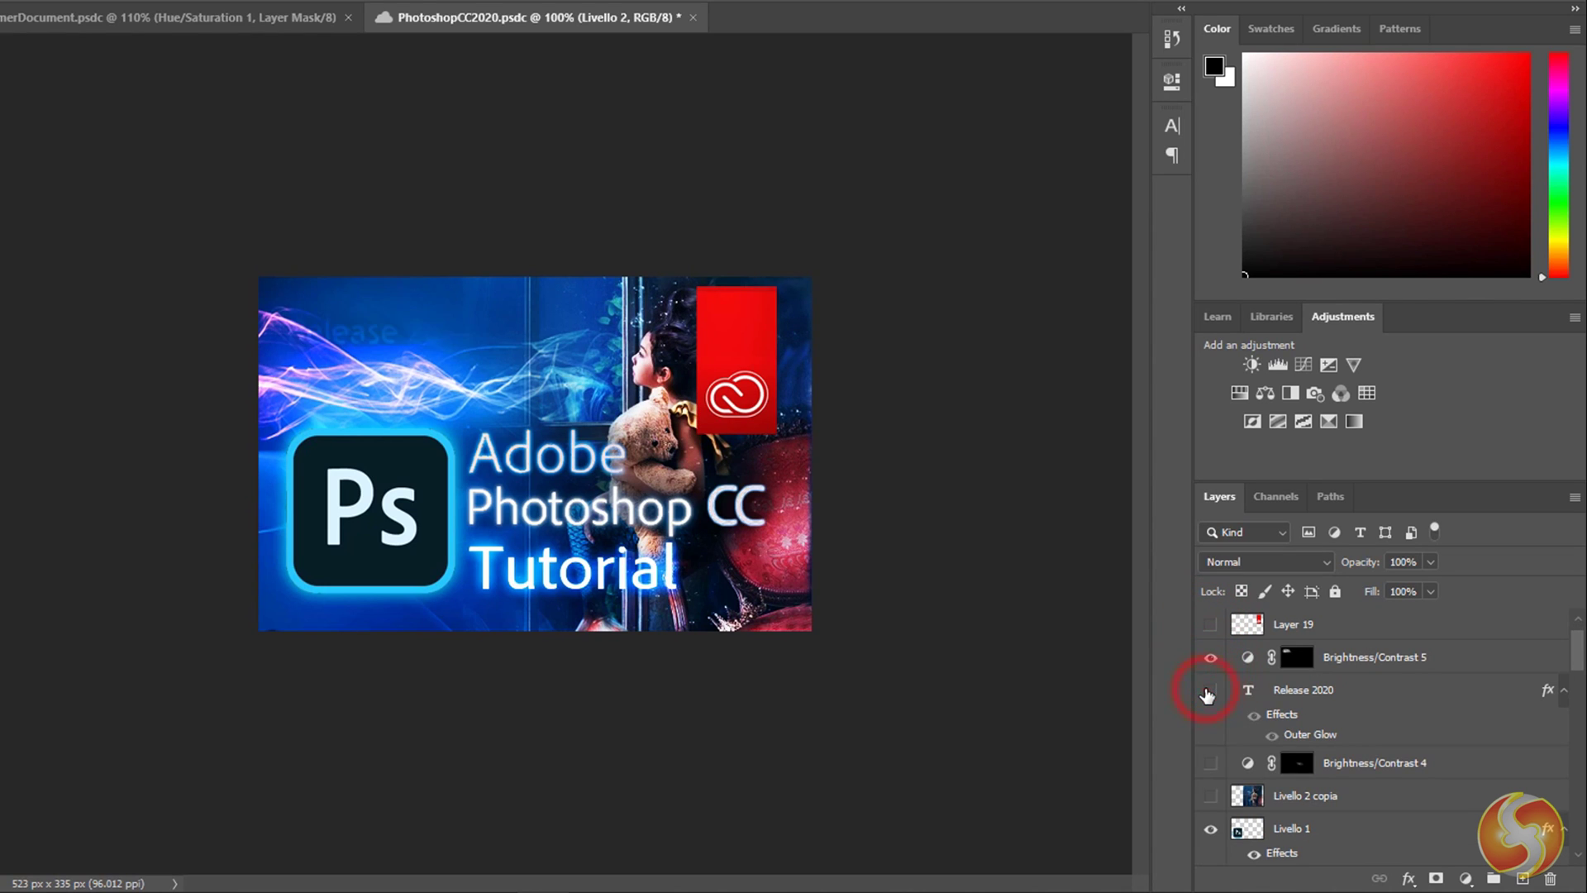
left_click(1210, 657)
scroll(1207, 698, "down", 3)
left_click(1206, 734)
left_click(1207, 734)
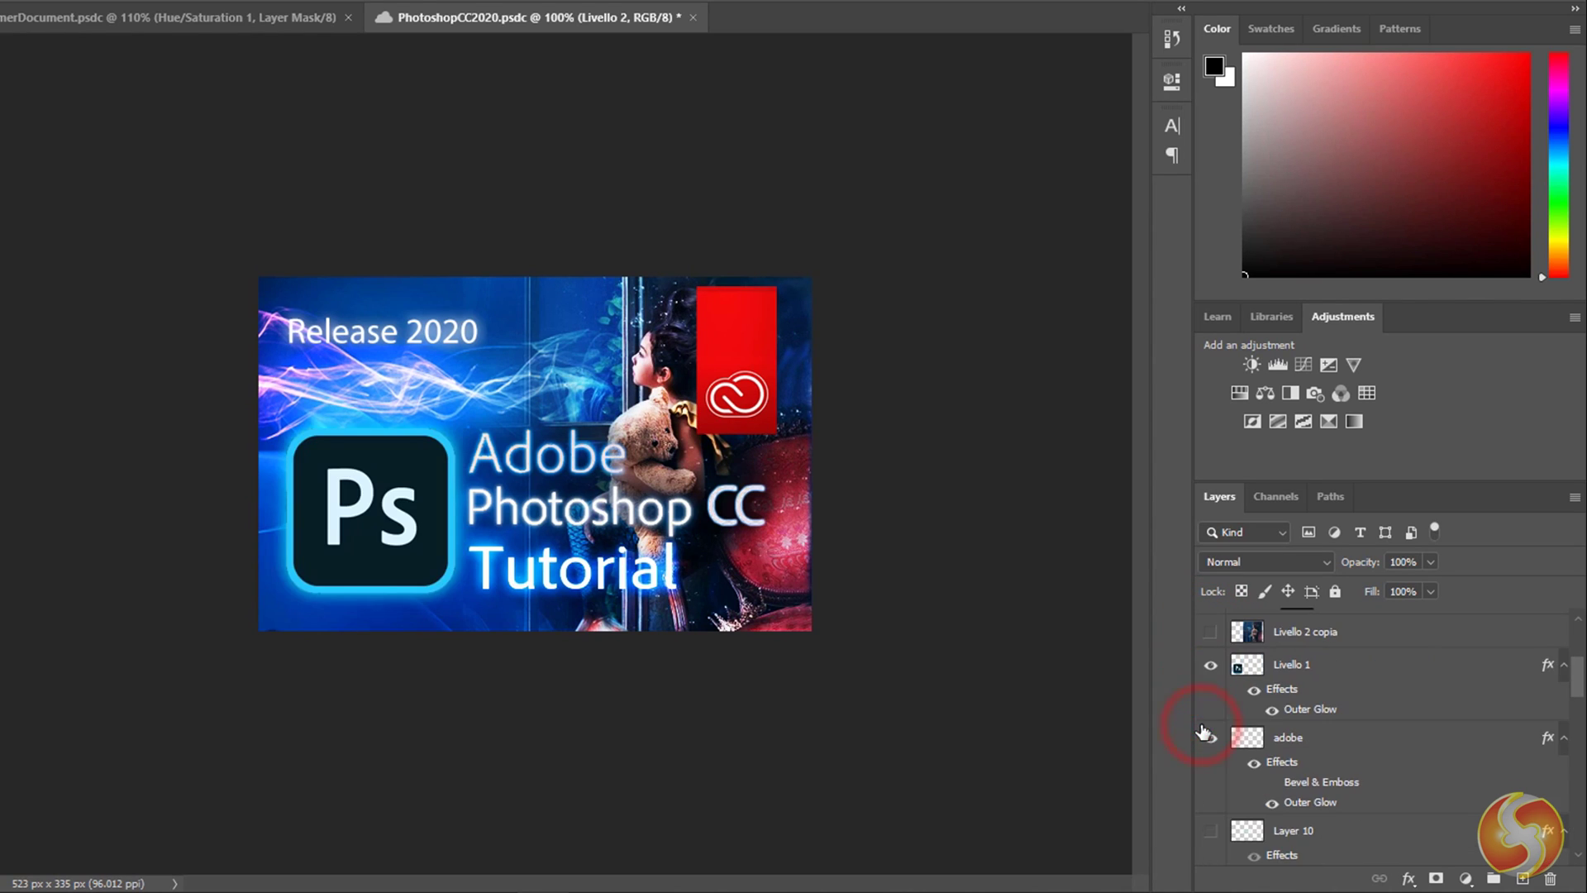
left_click(1208, 736)
left_click(1208, 735)
scroll(1207, 740, "down", 3)
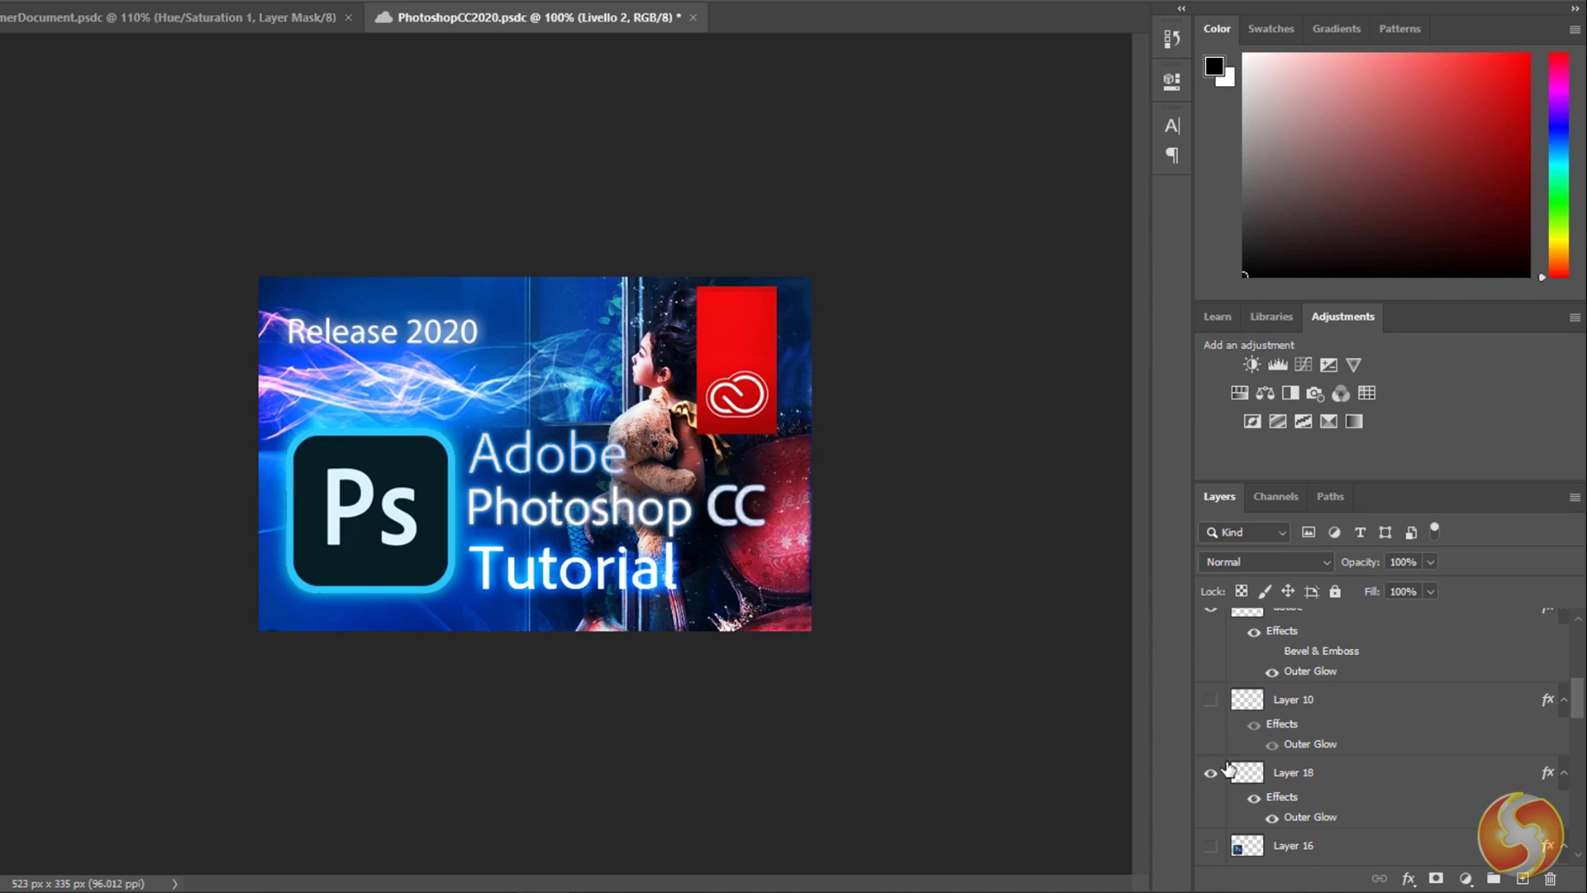
Step: Hide Layer 18, then toggle Brightness/Contrast 3 and 2 off and back on
left_click(1211, 777)
left_click(1211, 777)
scroll(1212, 781, "down", 3)
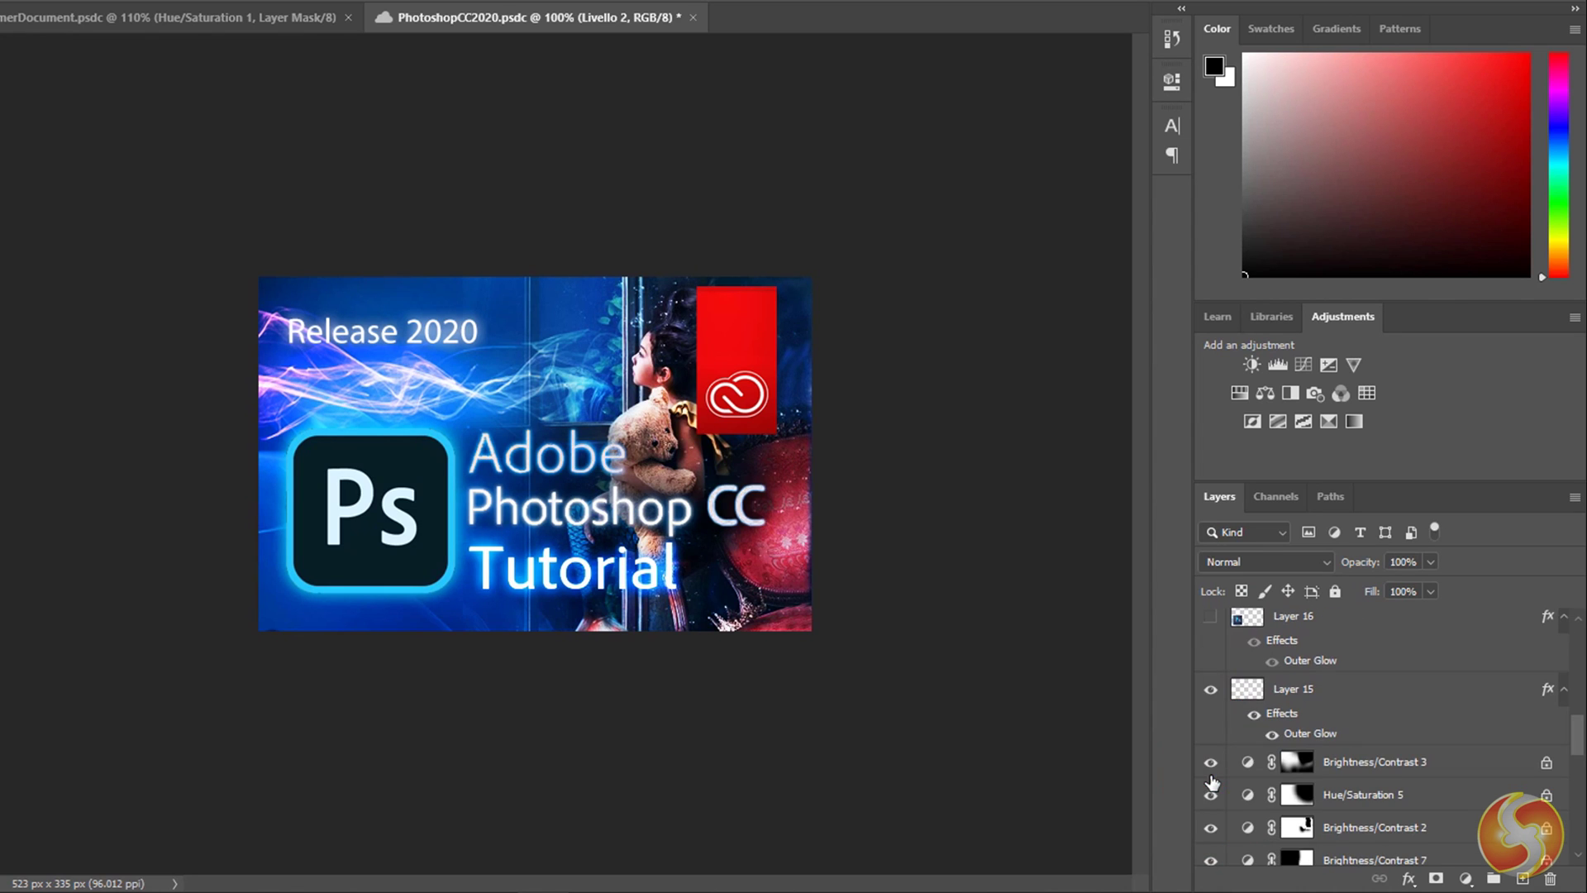
left_click(1211, 762)
left_click(1211, 762)
left_click(1209, 828)
left_click(1209, 828)
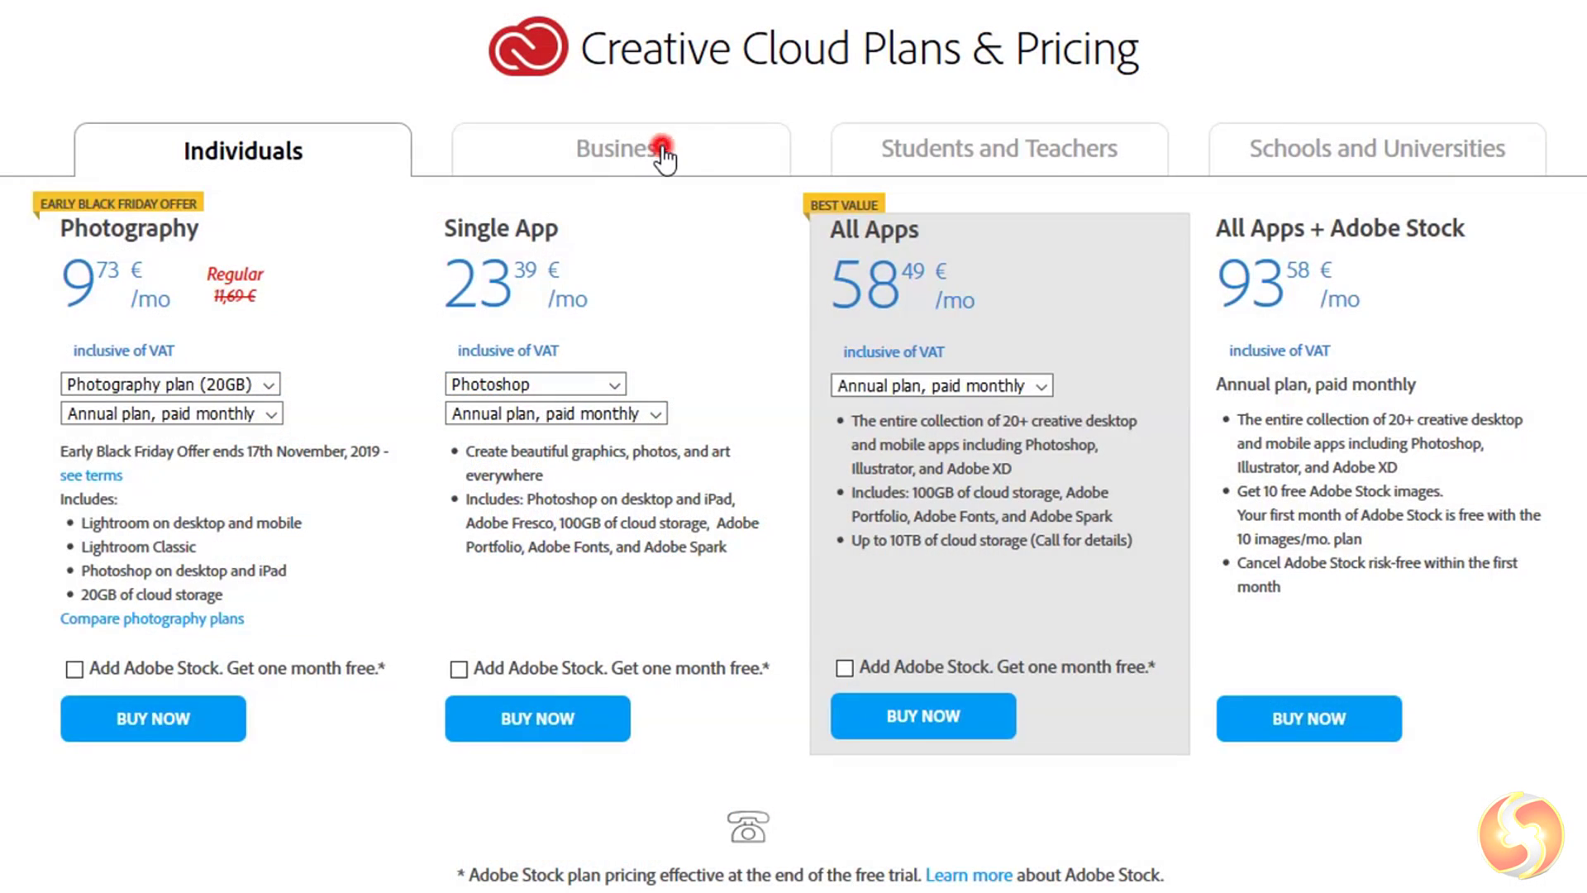
Step: View the Business, Students and Teachers, and Schools and Universities pricing tabs
left_click(662, 151)
left_click(940, 152)
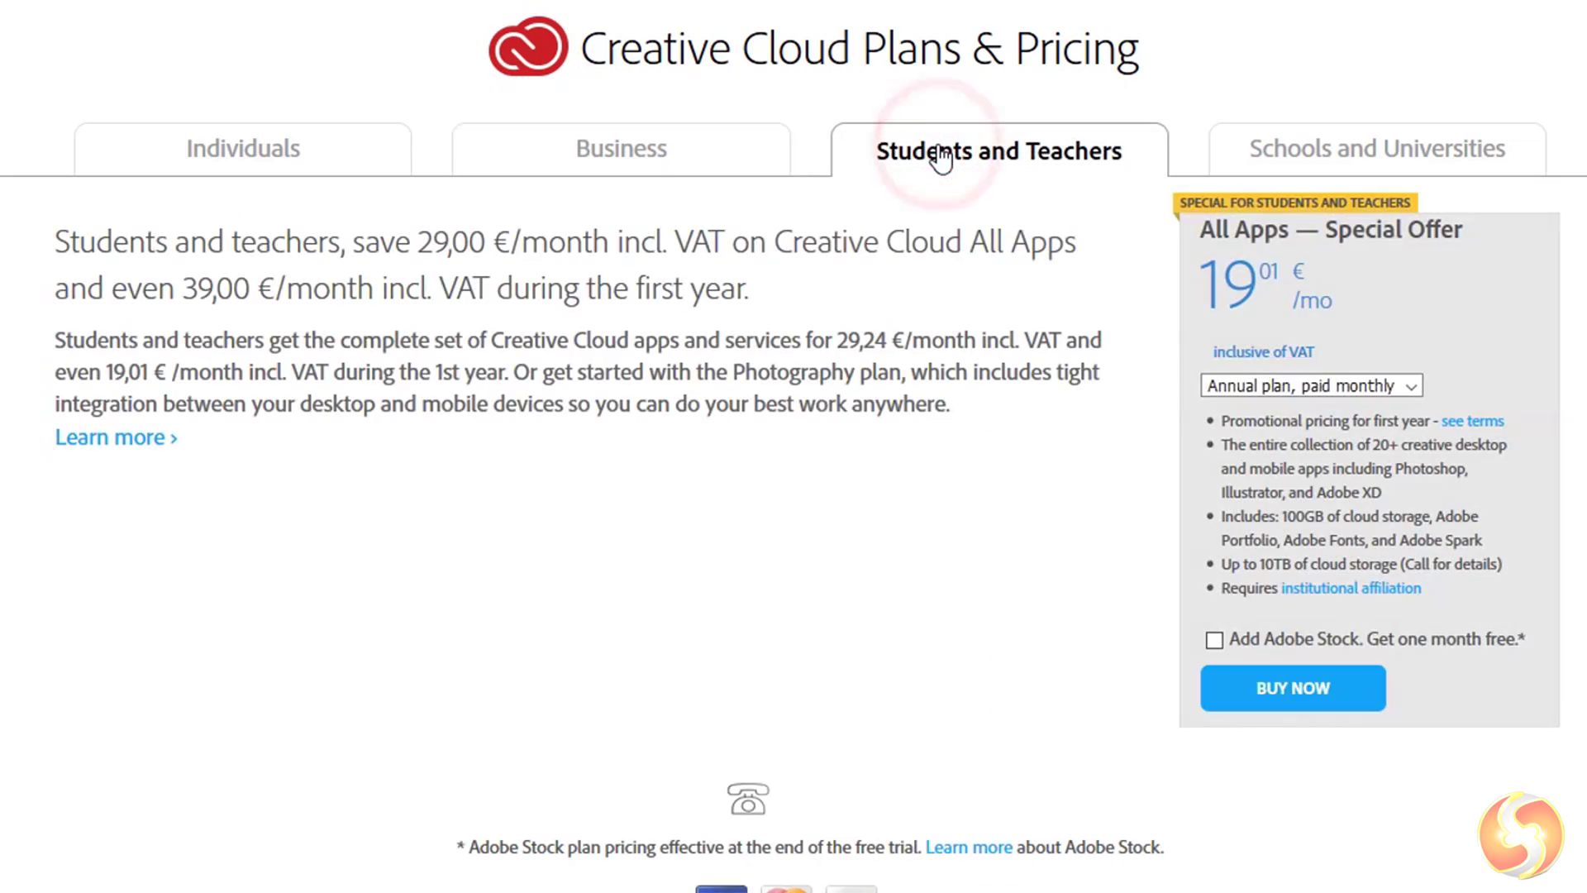
left_click(1352, 158)
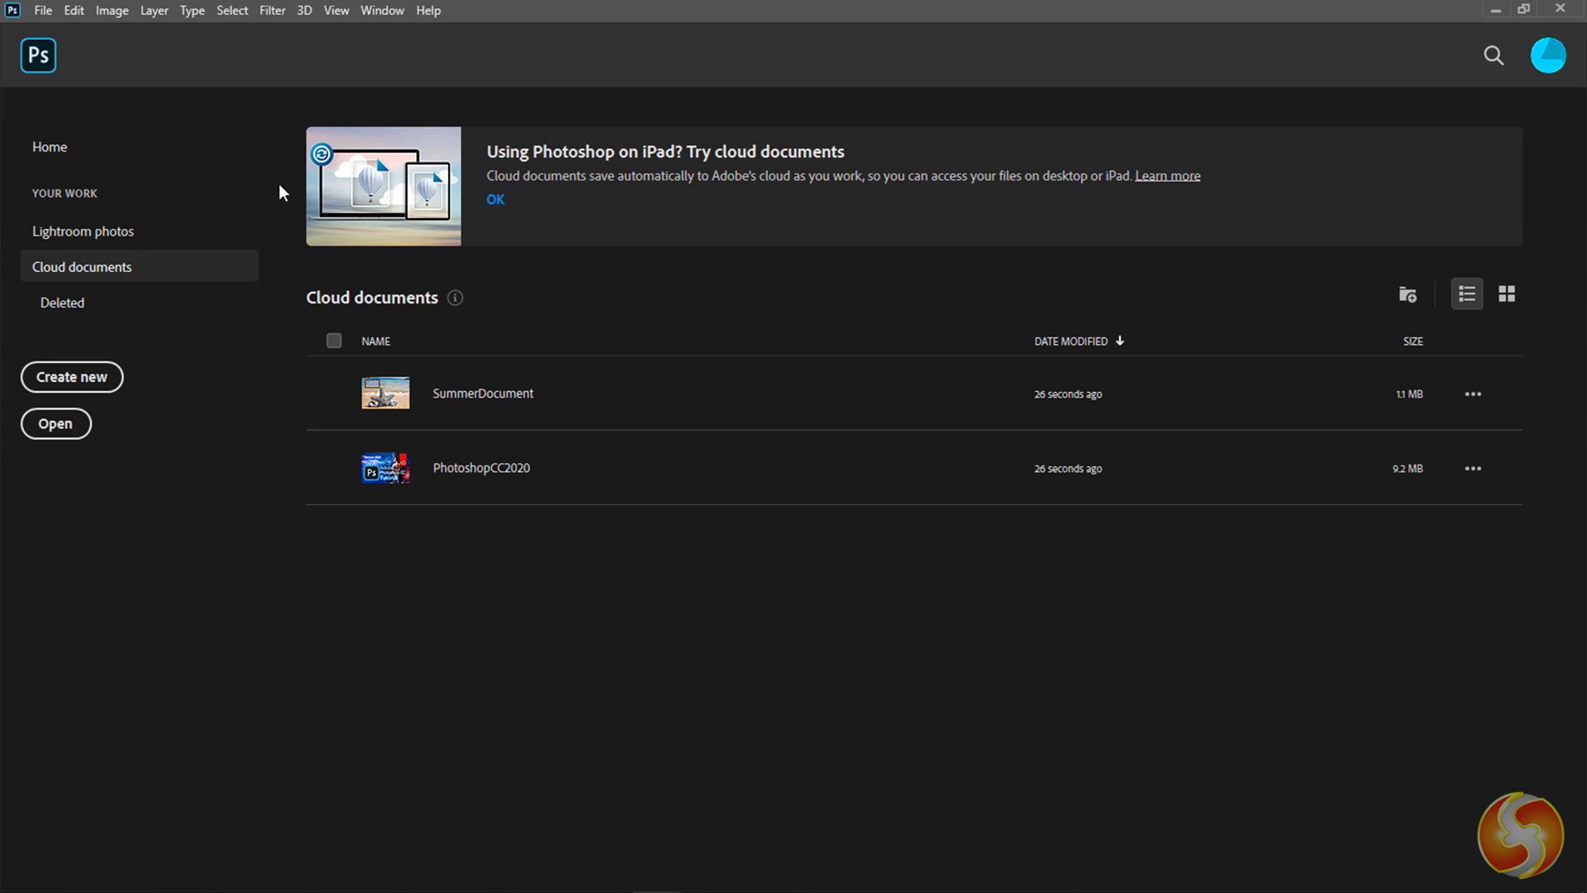
Step: Visit Home (dismissing the notice), Lightroom photos and Cloud documents, then choose Create new
left_click(161, 149)
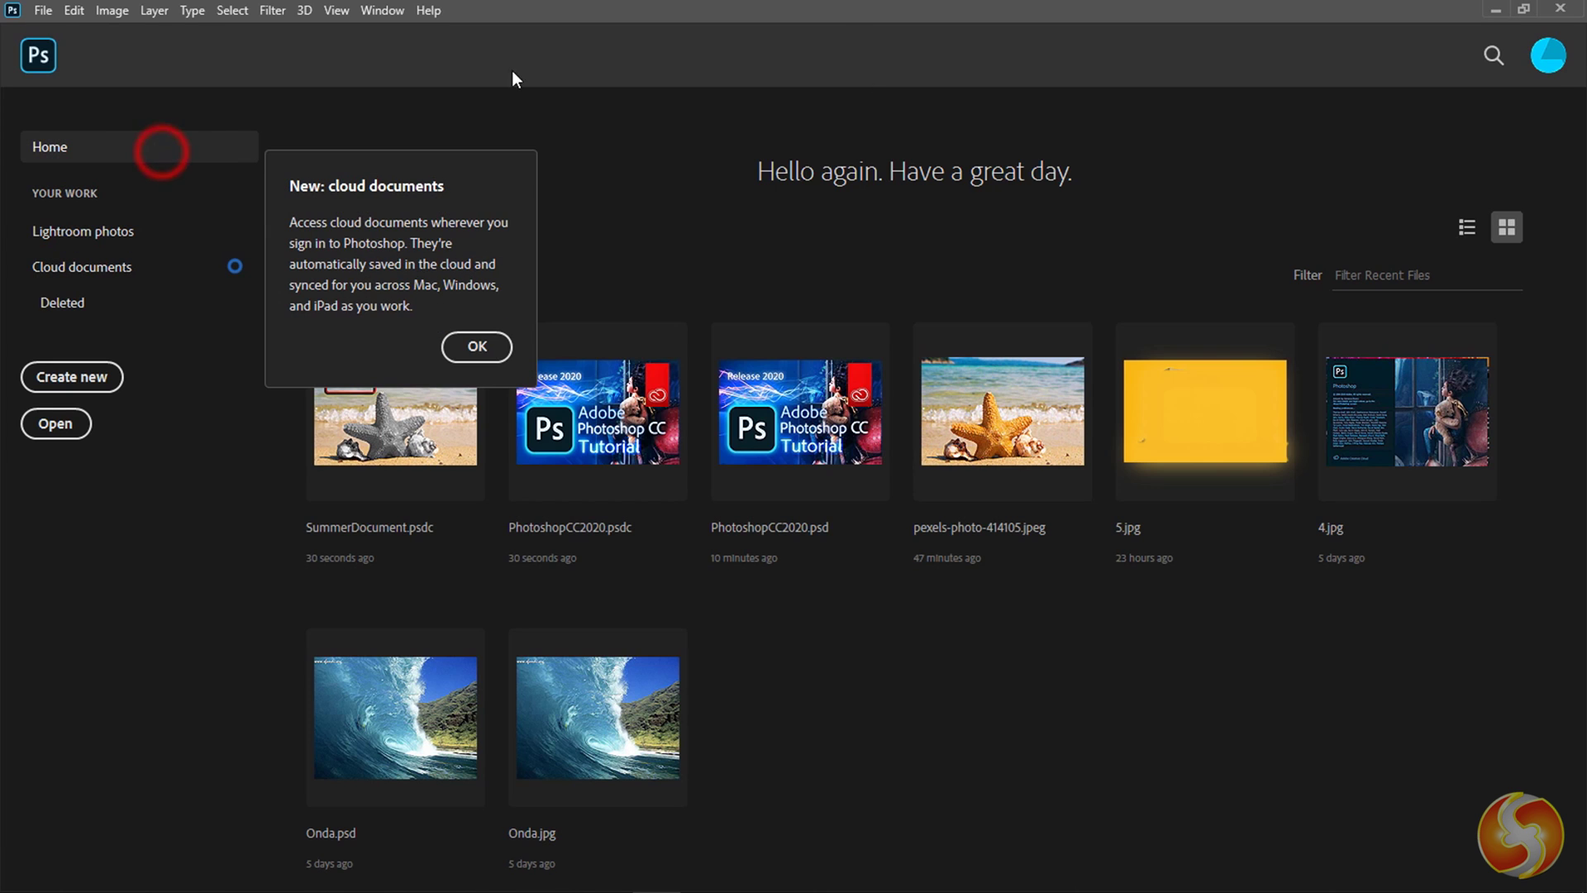
left_click(464, 342)
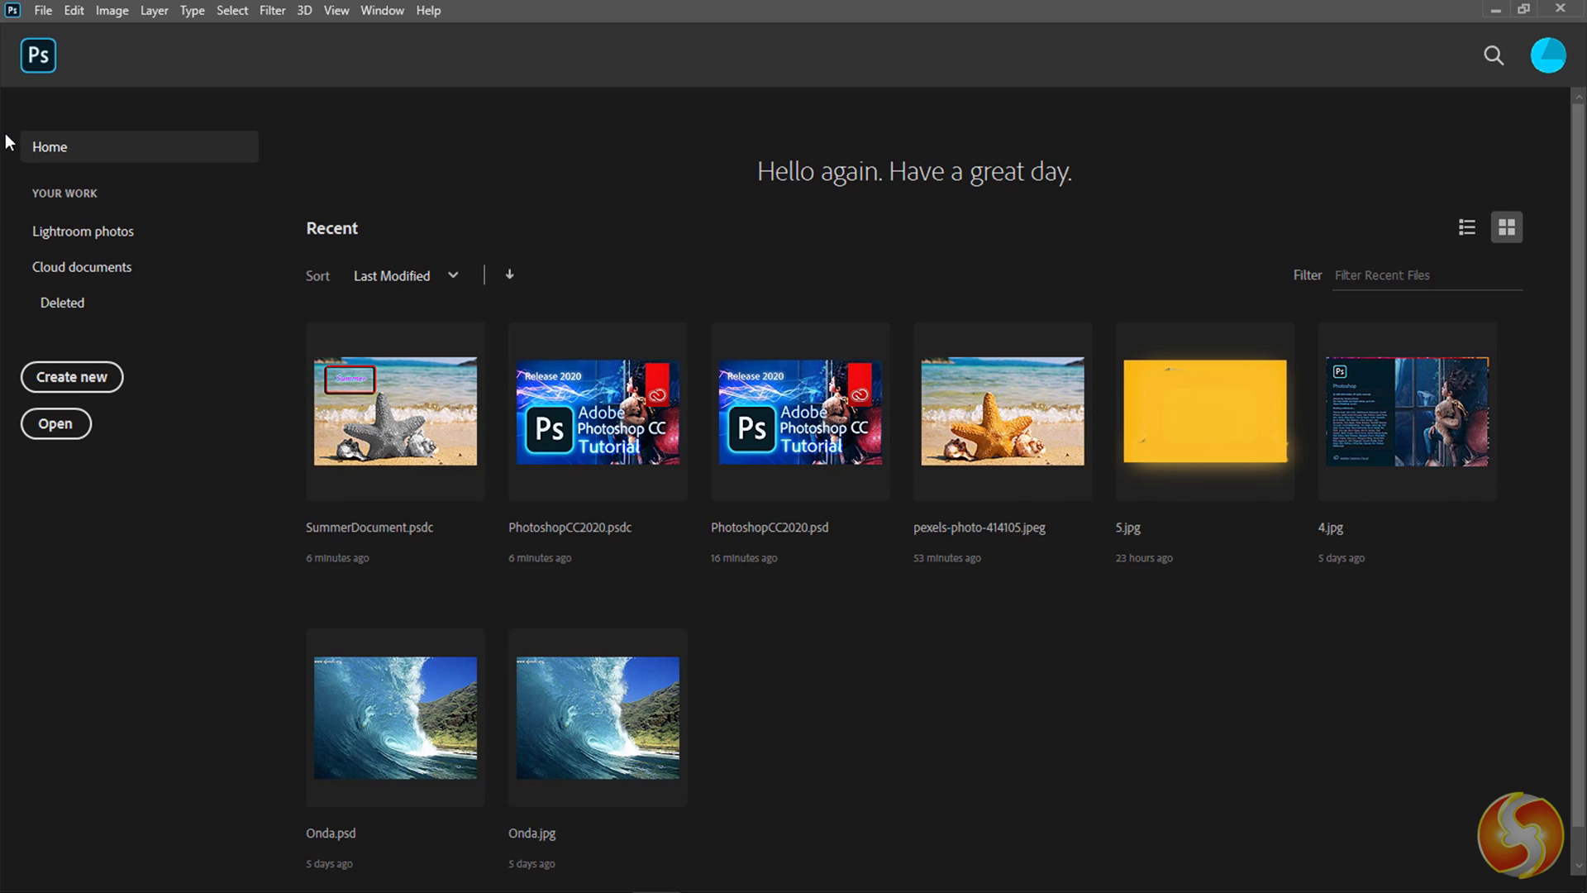
left_click(131, 239)
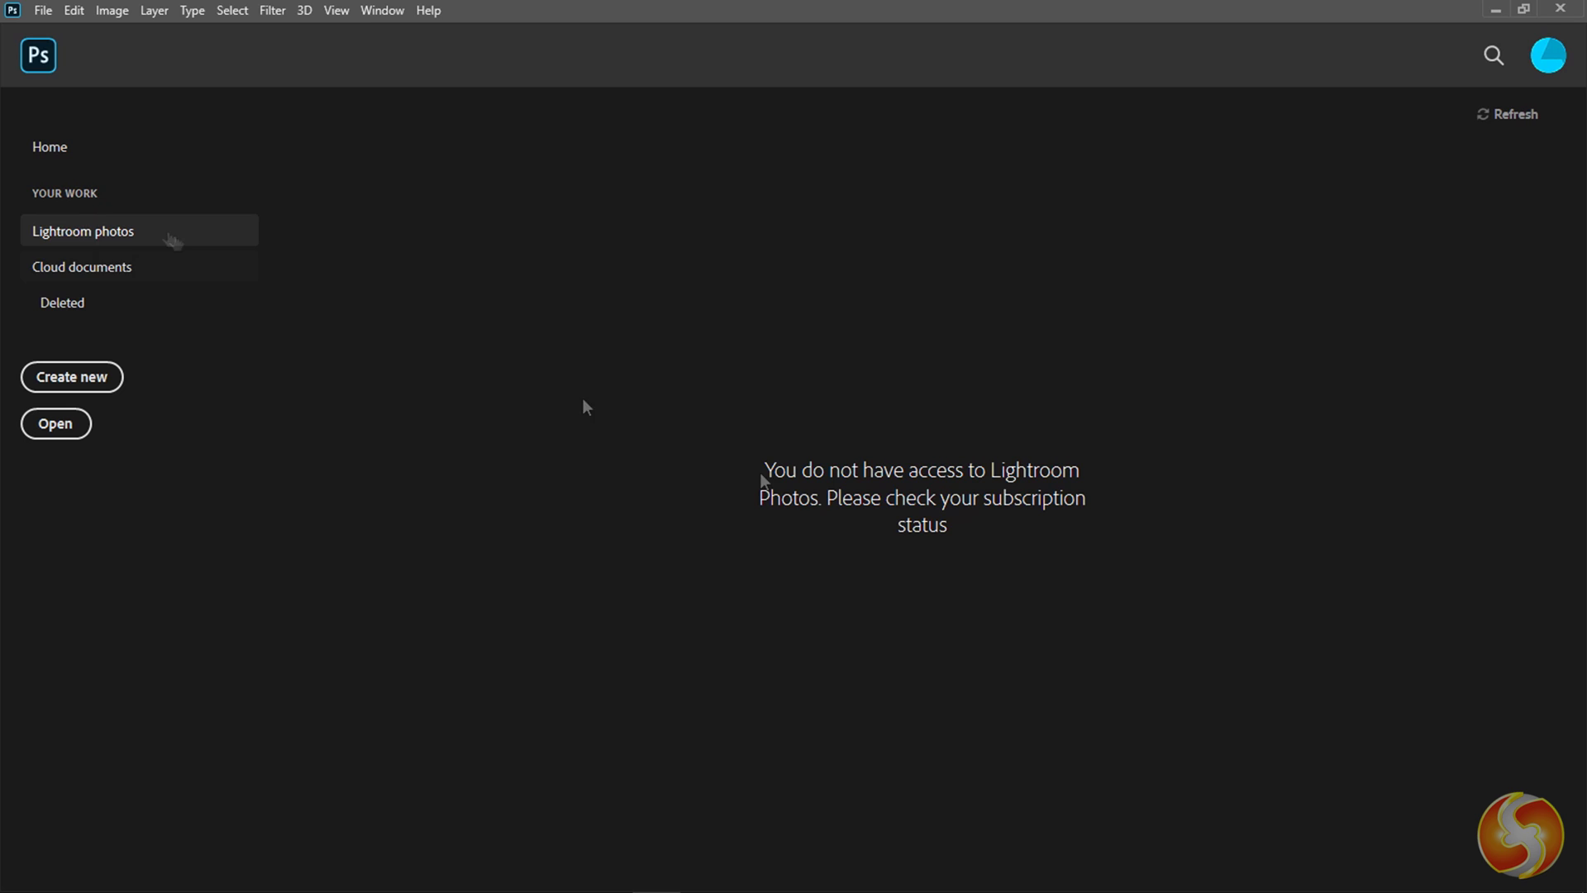
left_click(111, 277)
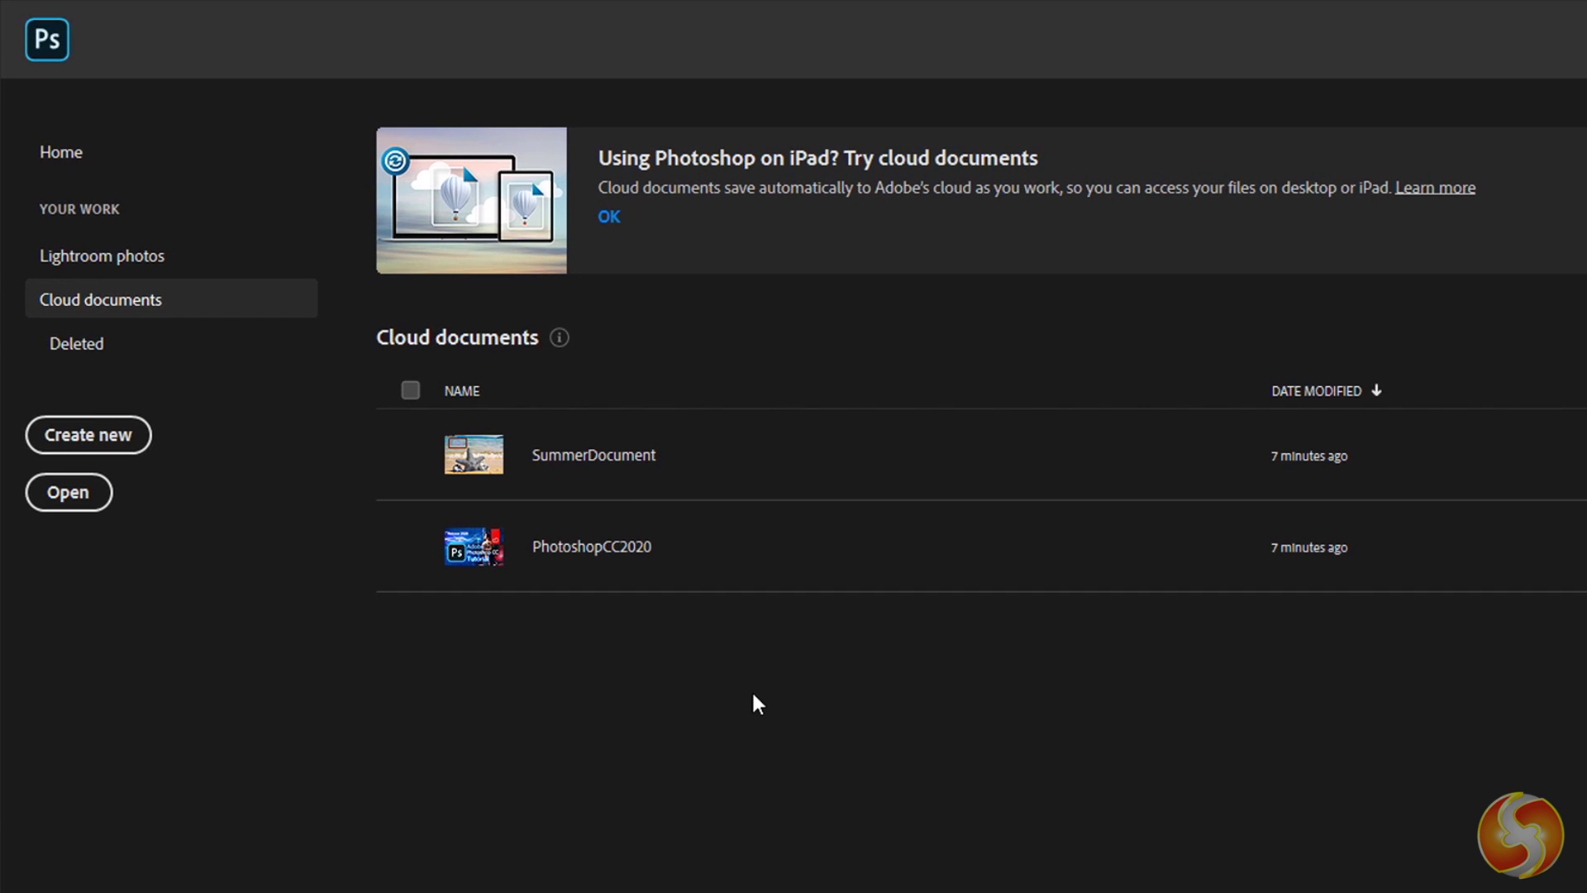
left_click(112, 443)
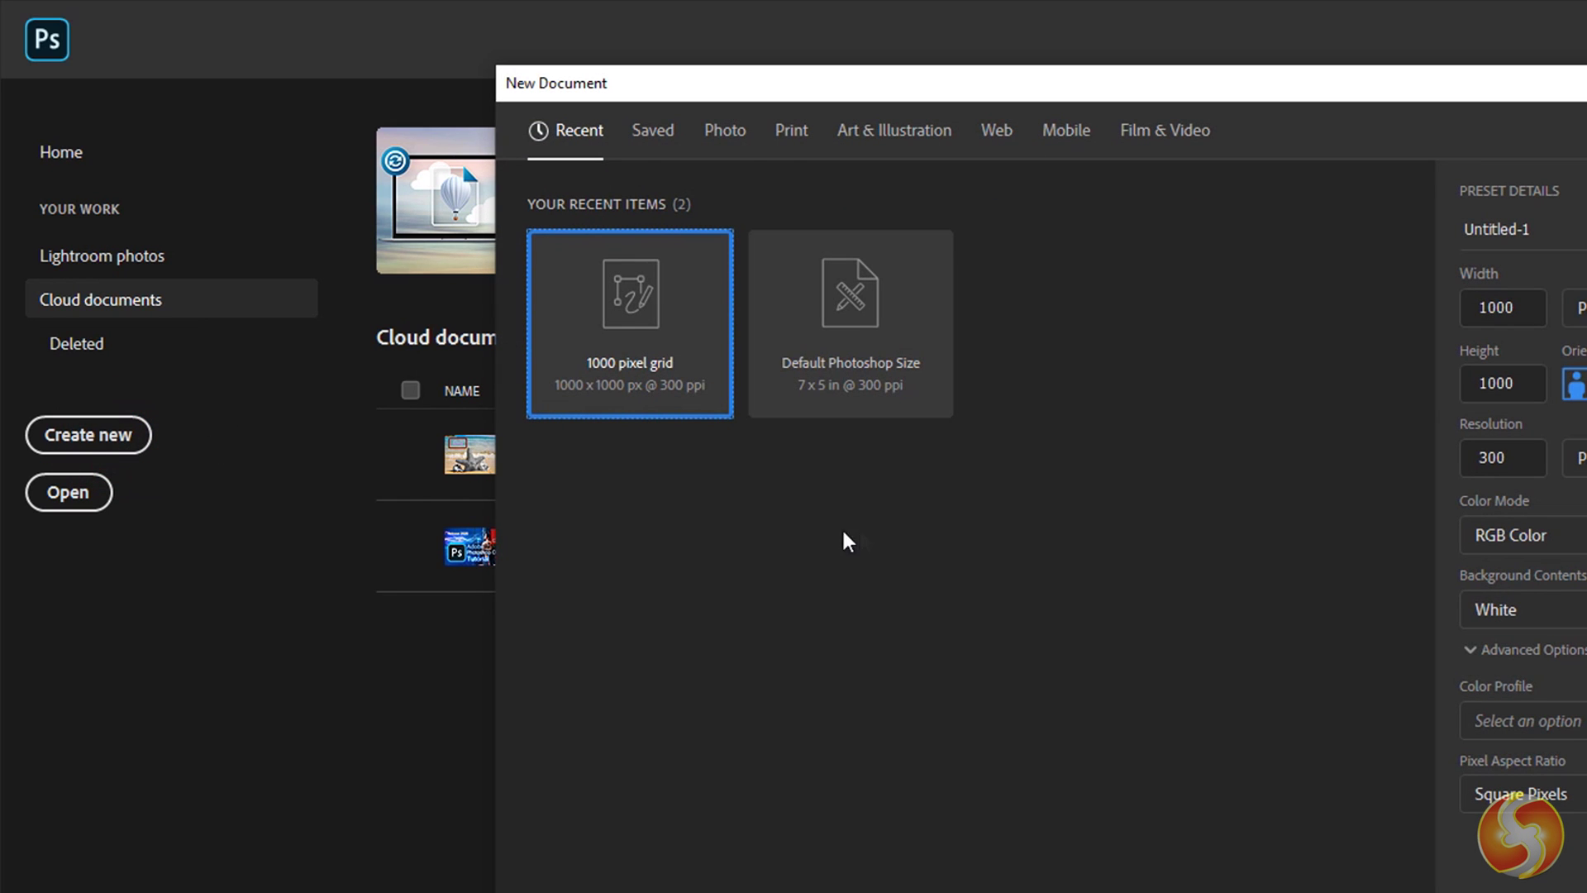
Step: Browse the Saved, Photo, Print, Art & Illustration, Web and Mobile preset categories
key("Escape")
left_click(78, 496)
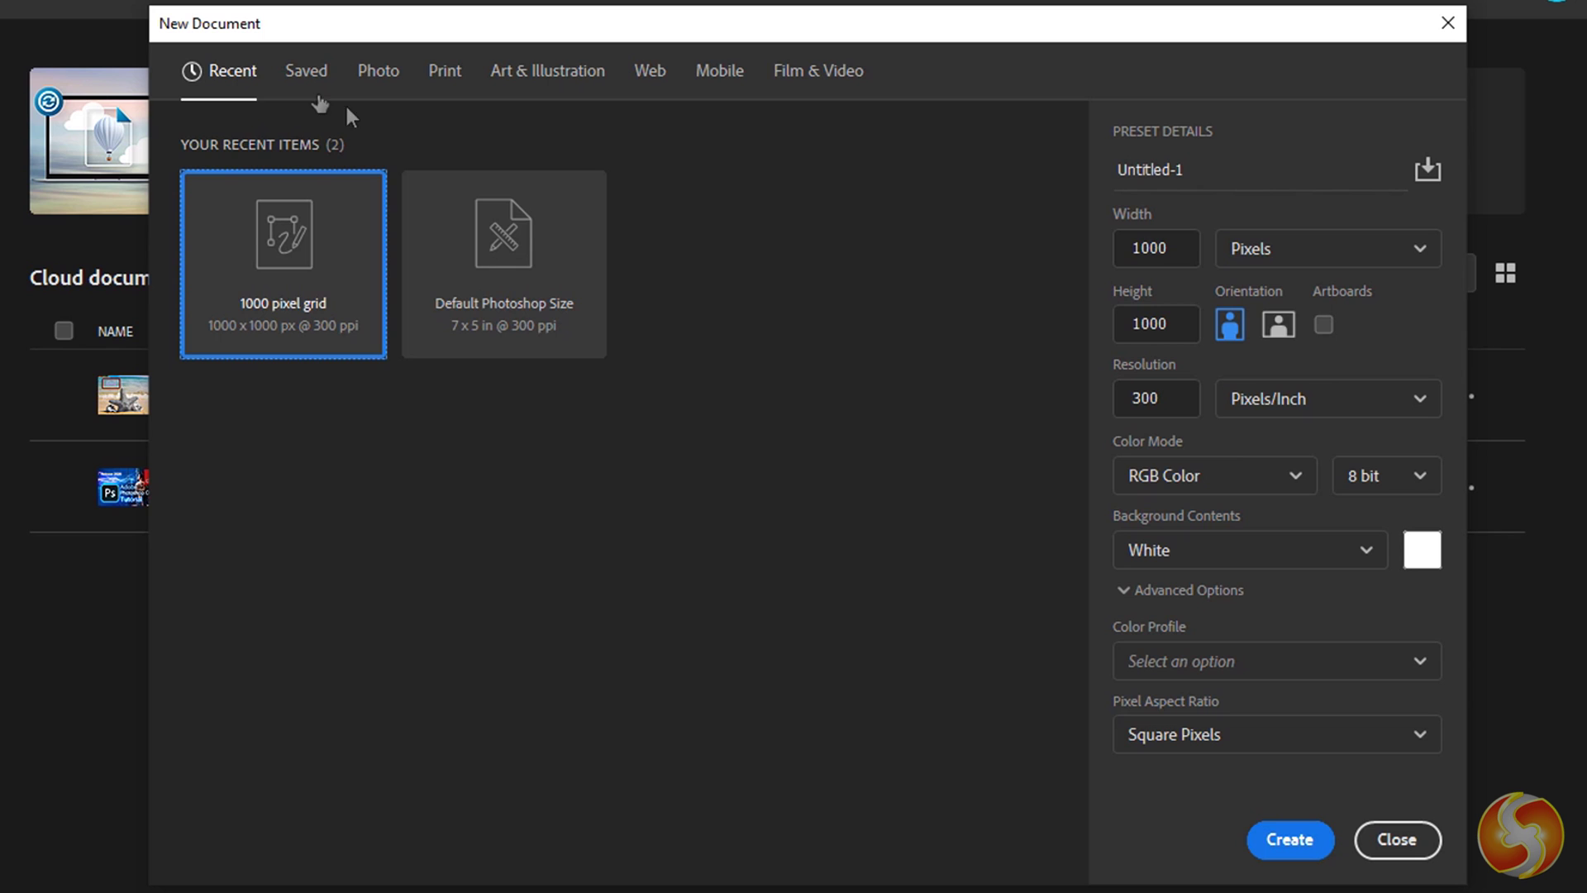
left_click(310, 71)
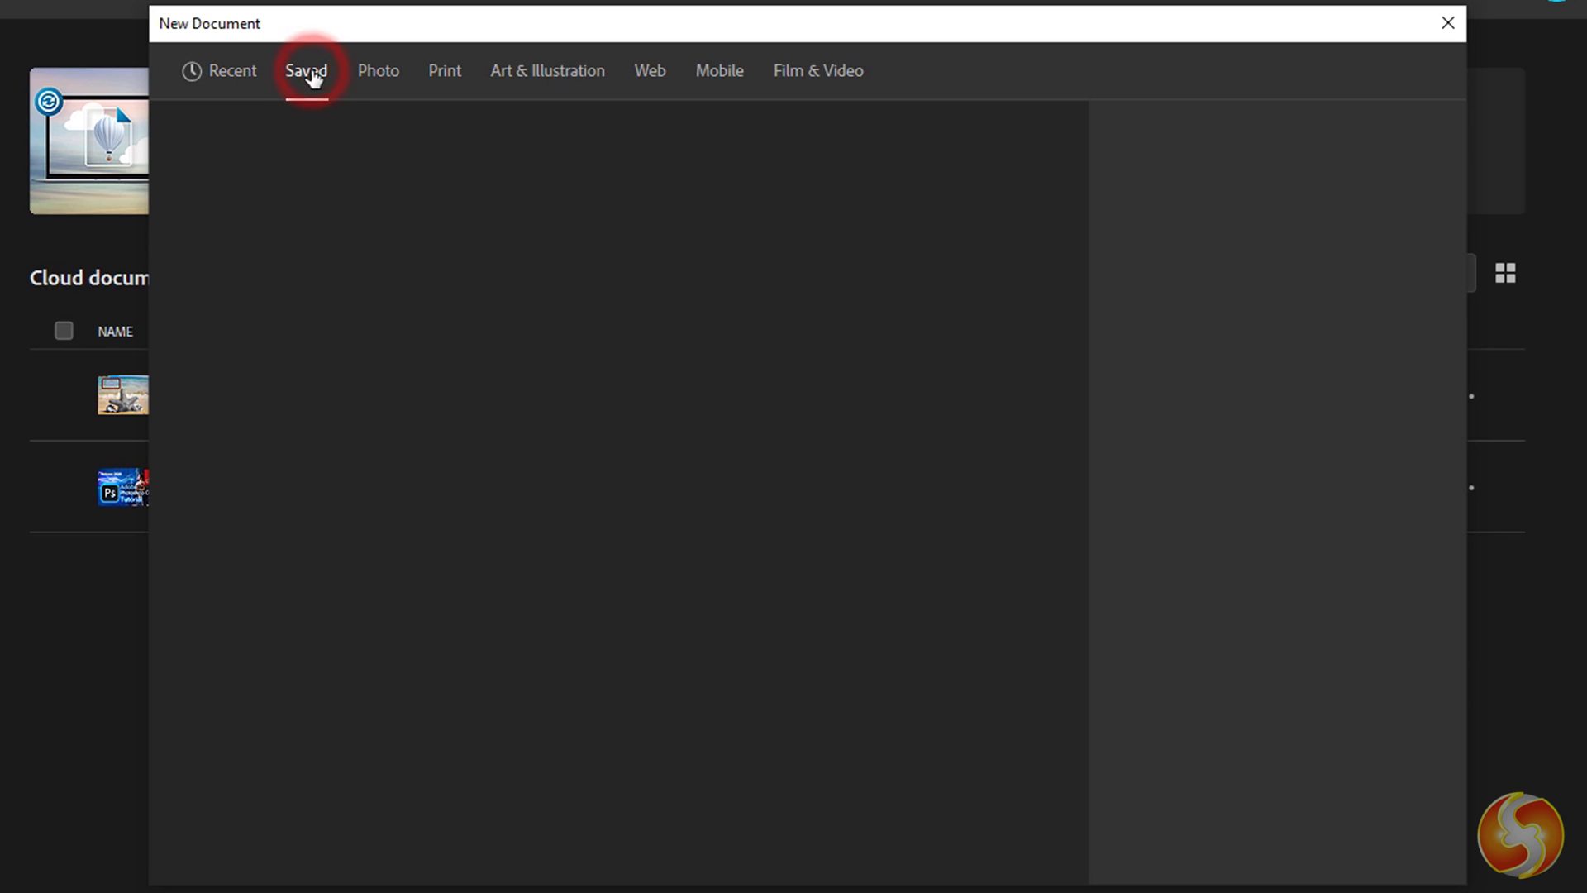
left_click(380, 73)
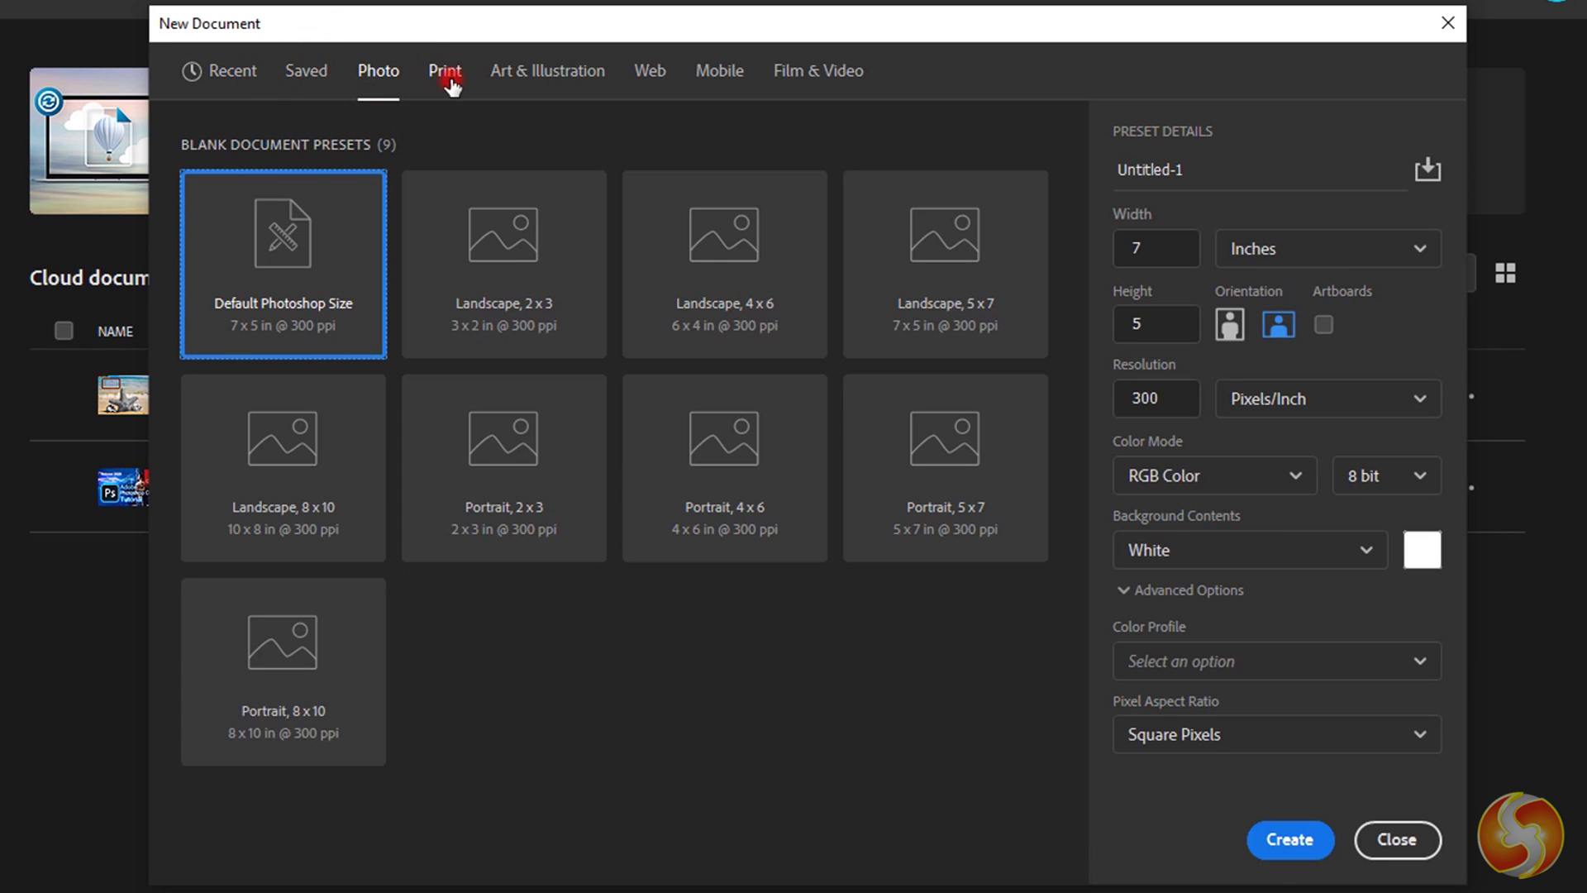
left_click(446, 73)
left_click(542, 79)
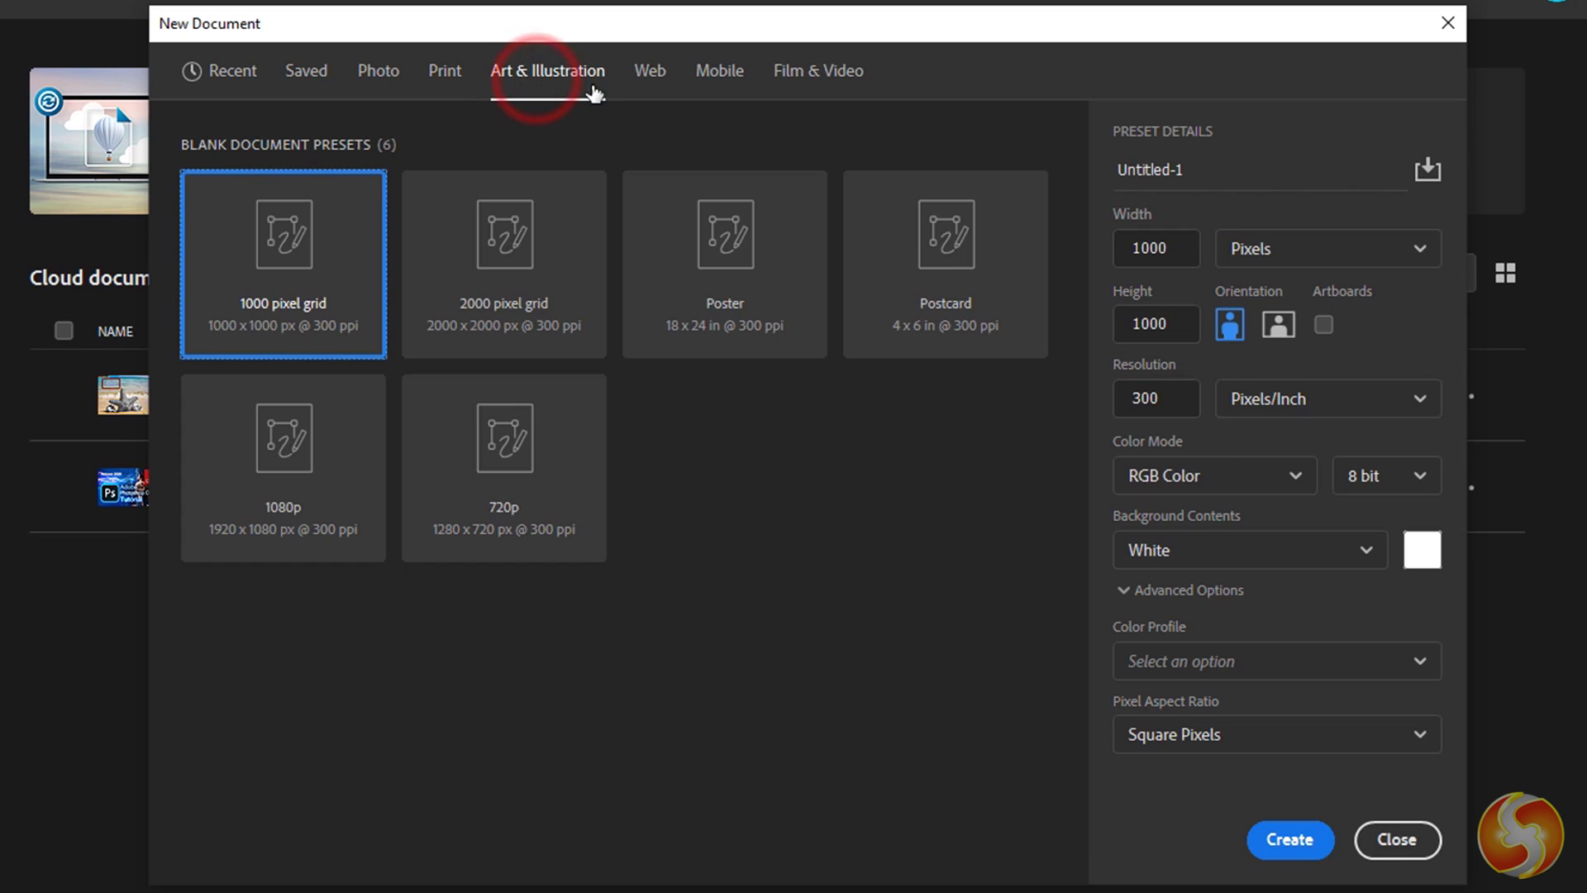
left_click(650, 83)
left_click(721, 81)
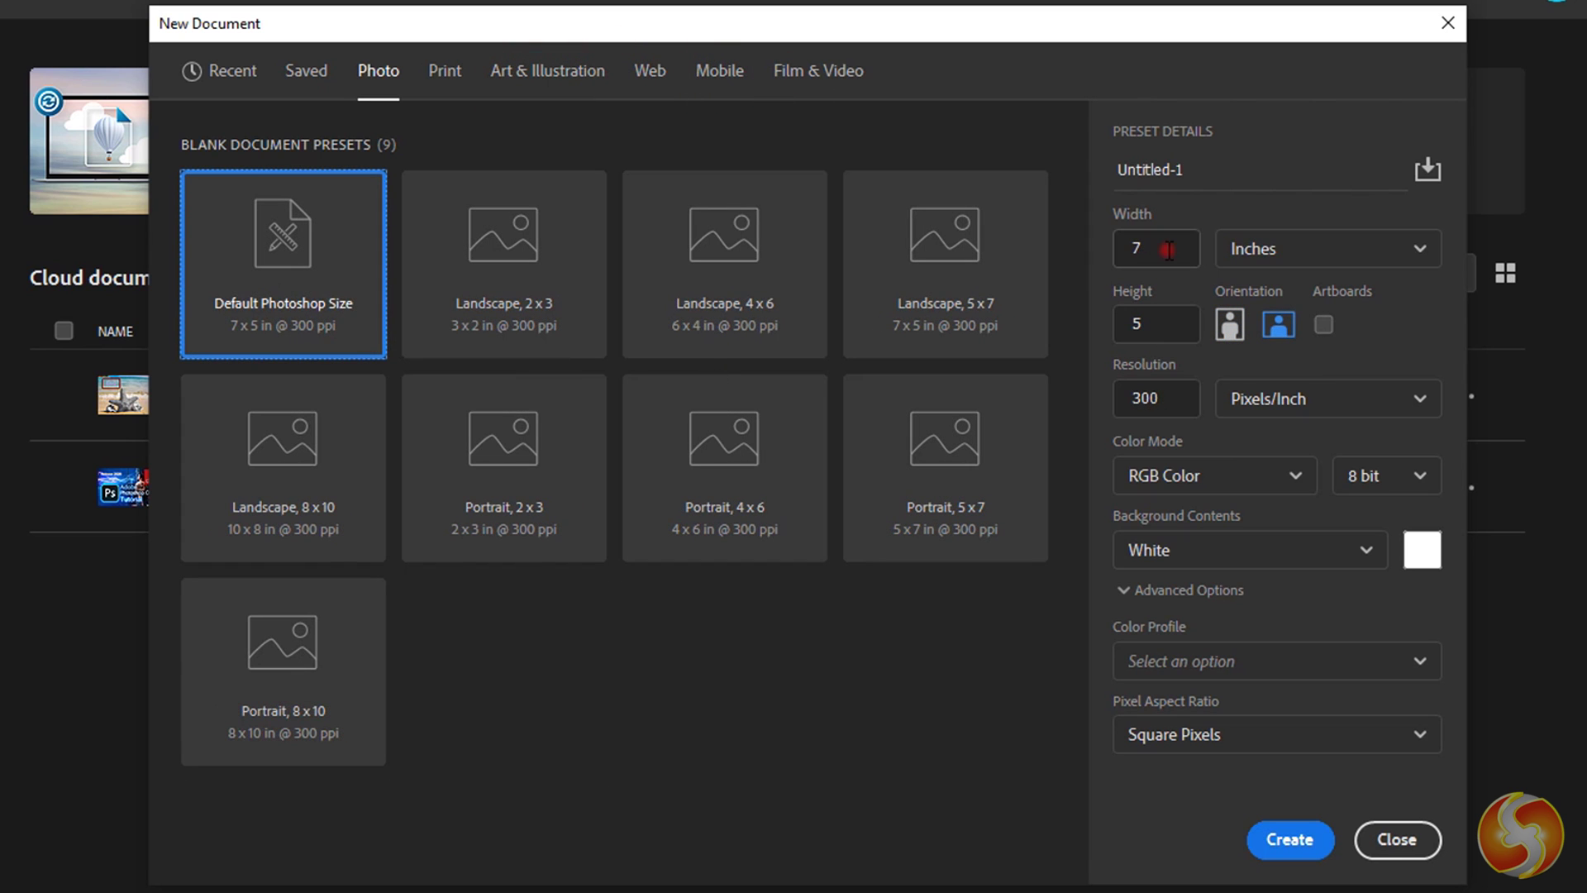
Step: Create a landscape 7×5 in, 300 ppi, RGB Color document
left_click_drag(1168, 249, 1120, 249)
left_click(1151, 314)
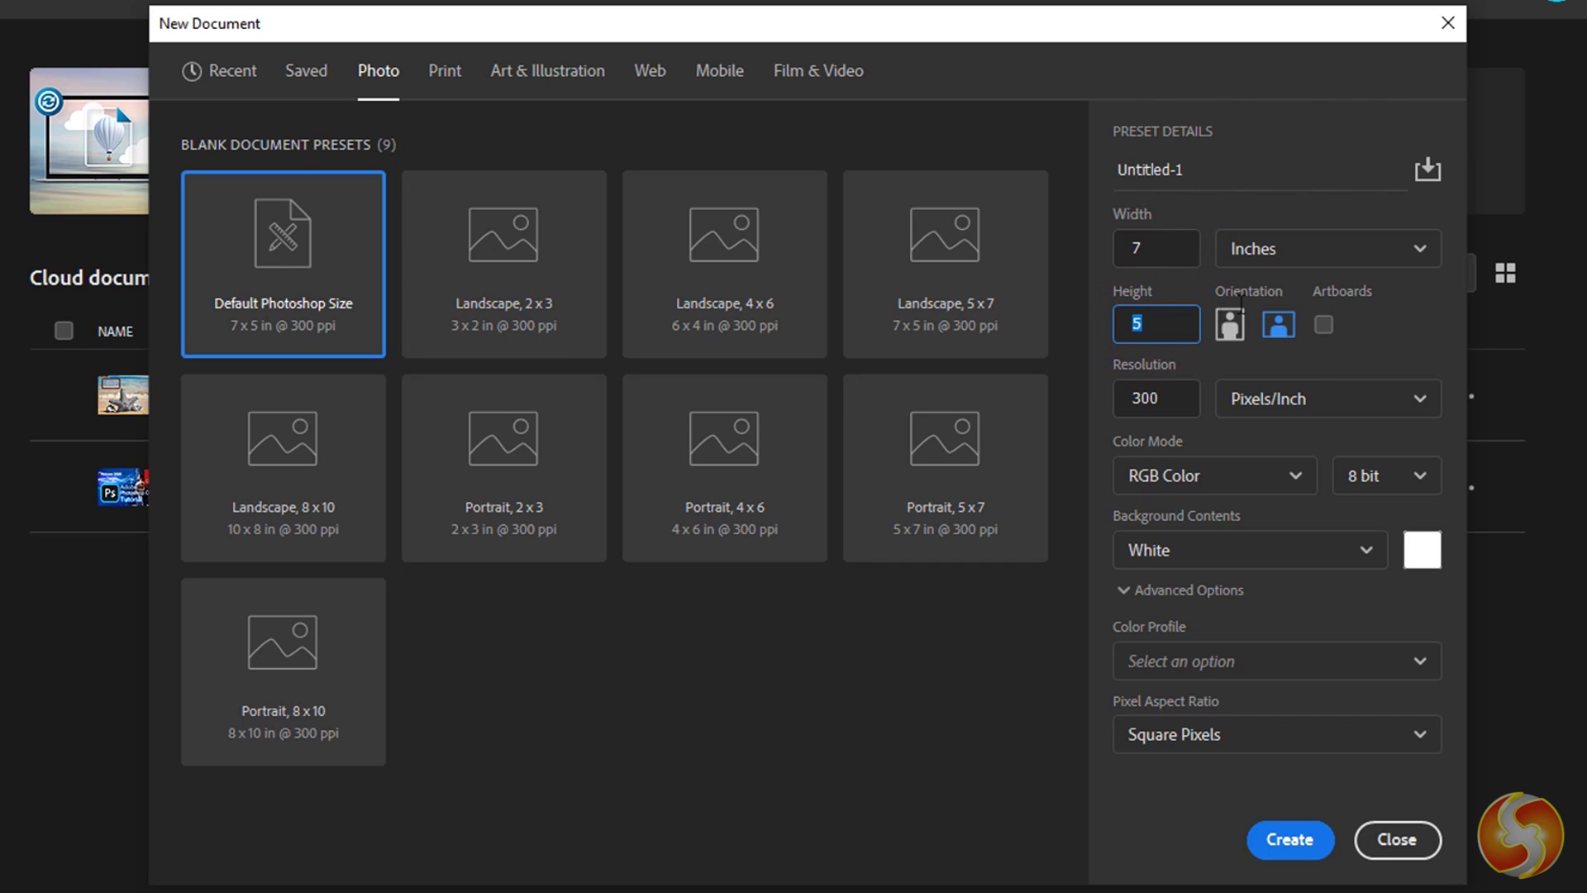
left_click(1230, 325)
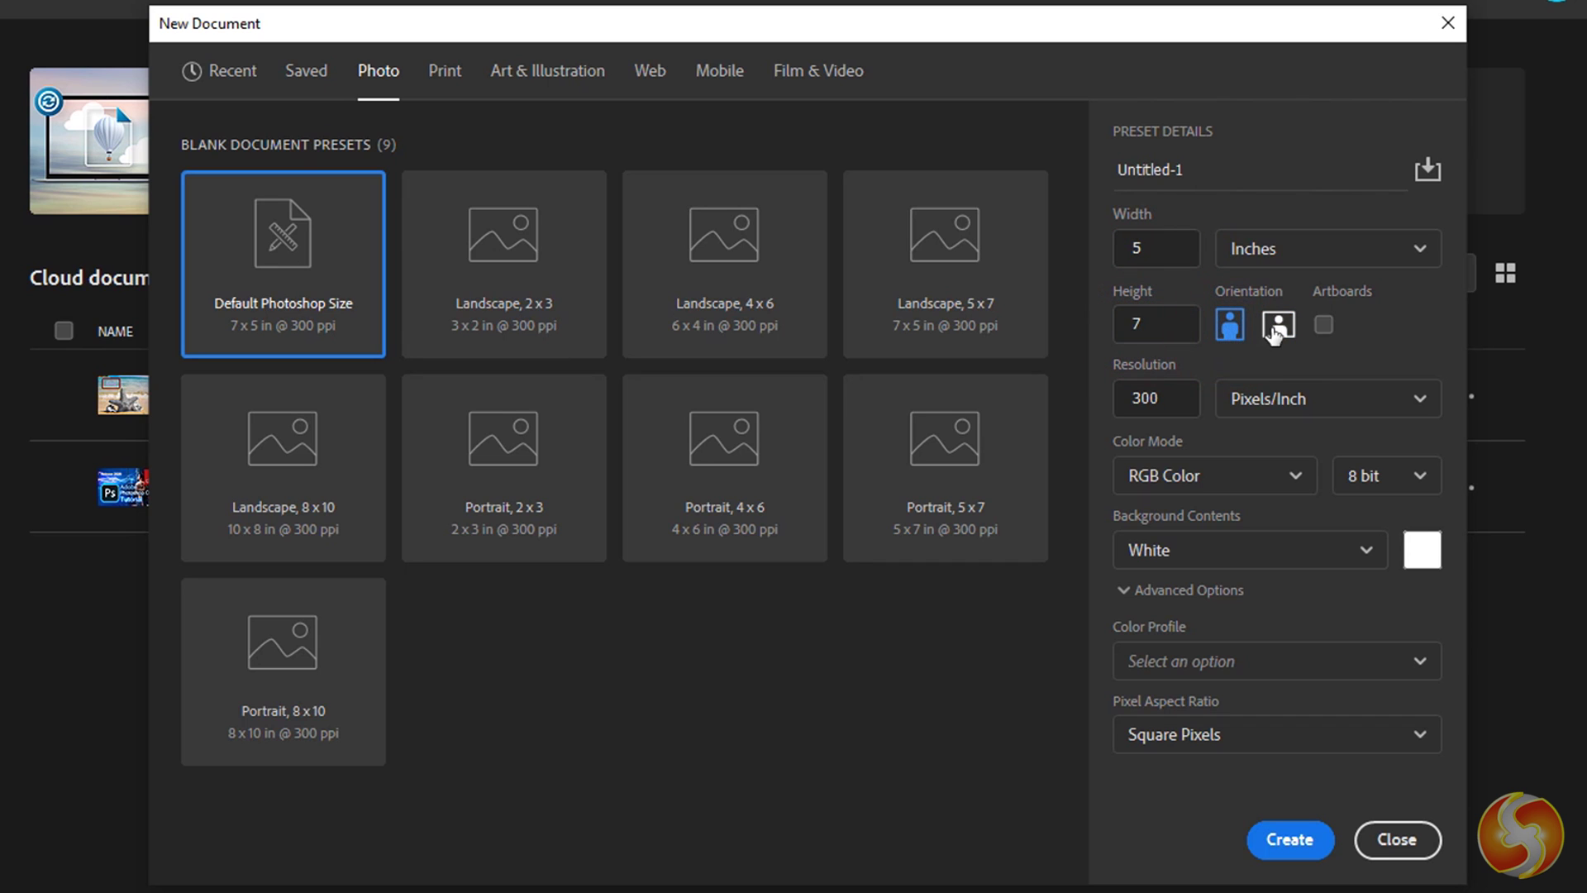
left_click(1280, 327)
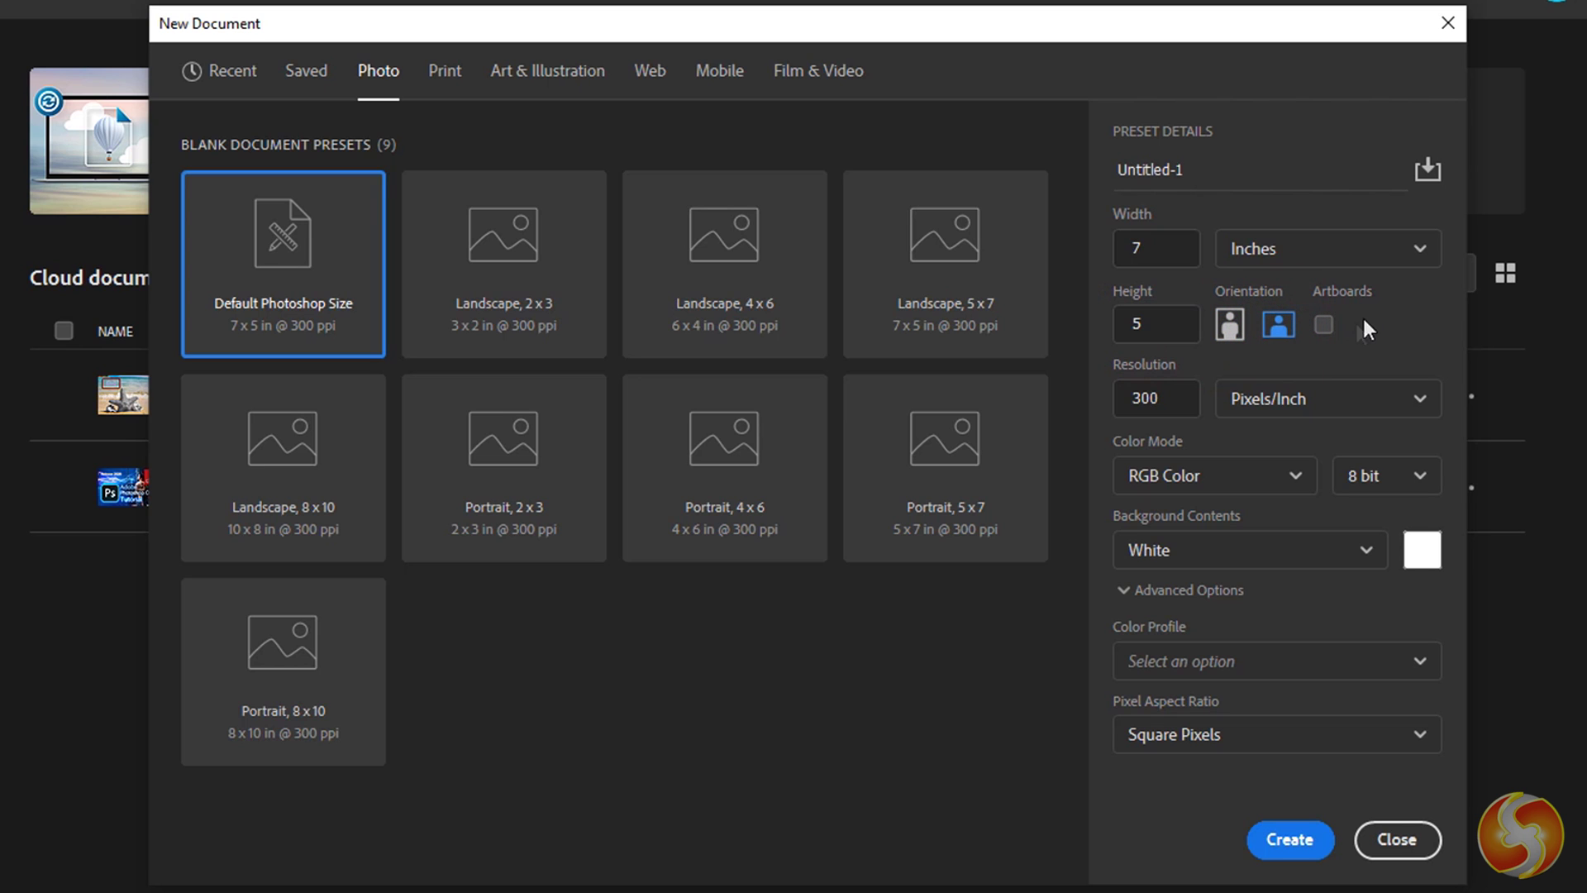
left_click(1169, 397)
left_click(1311, 397)
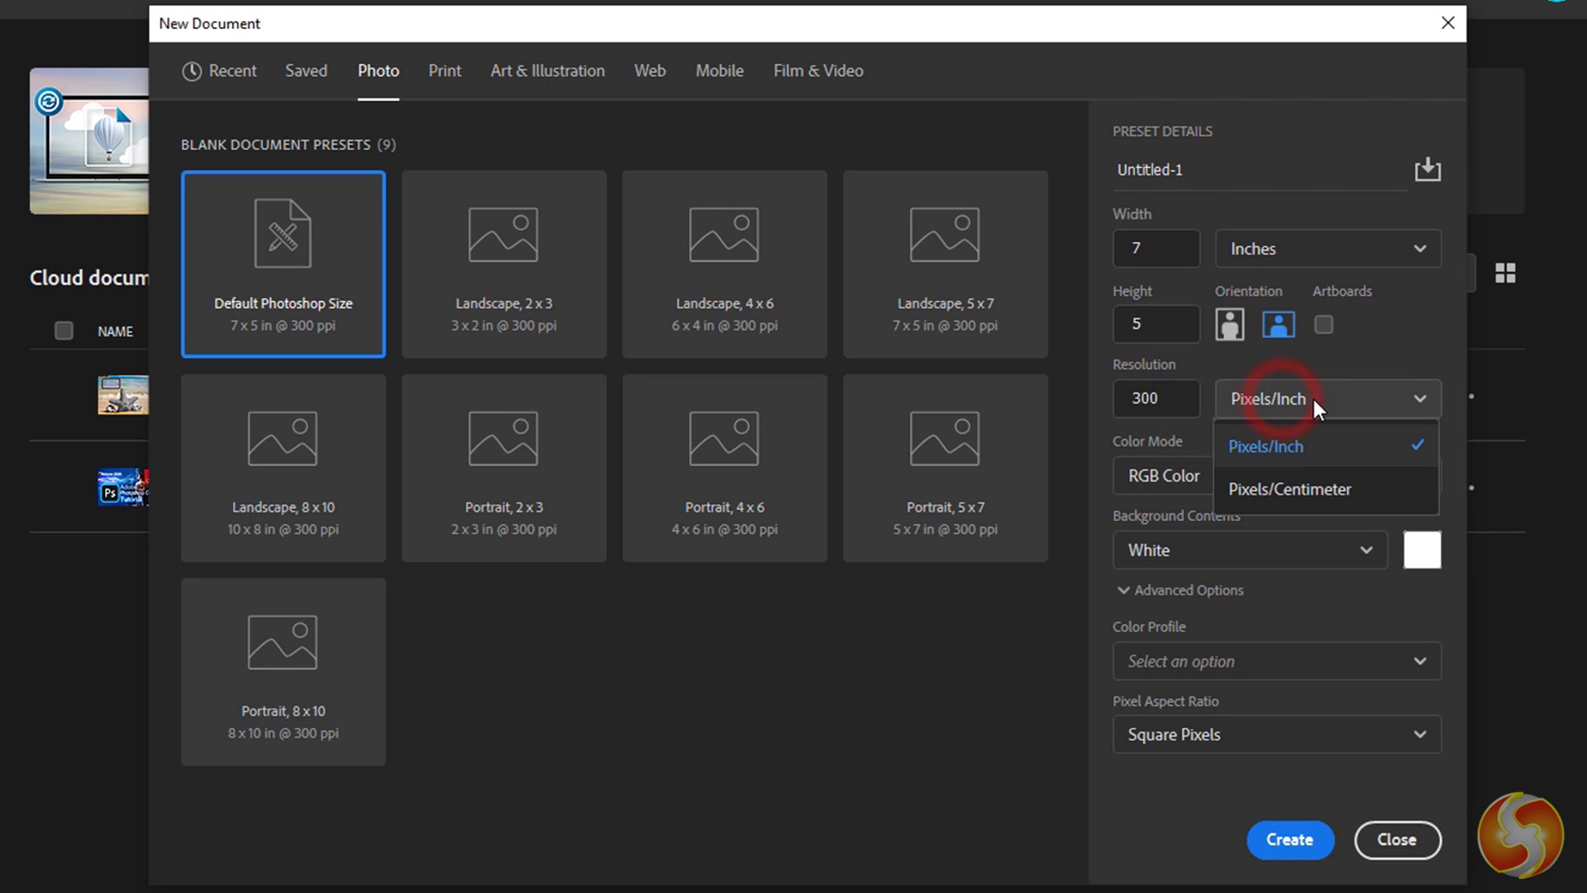
left_click(1312, 395)
left_click(1281, 475)
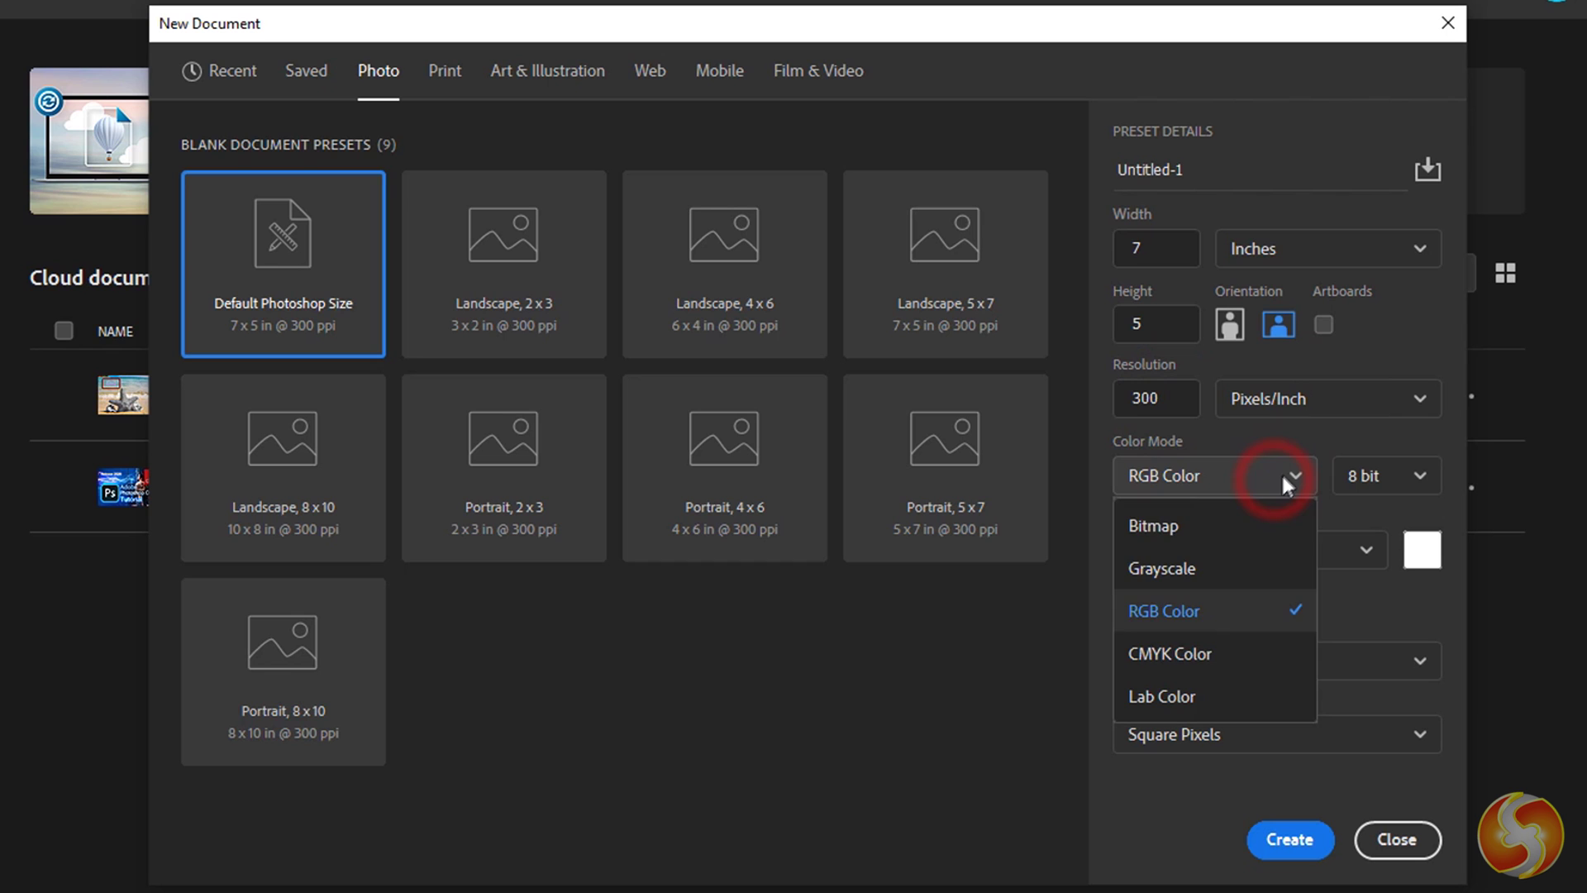
left_click(1240, 840)
left_click(1293, 841)
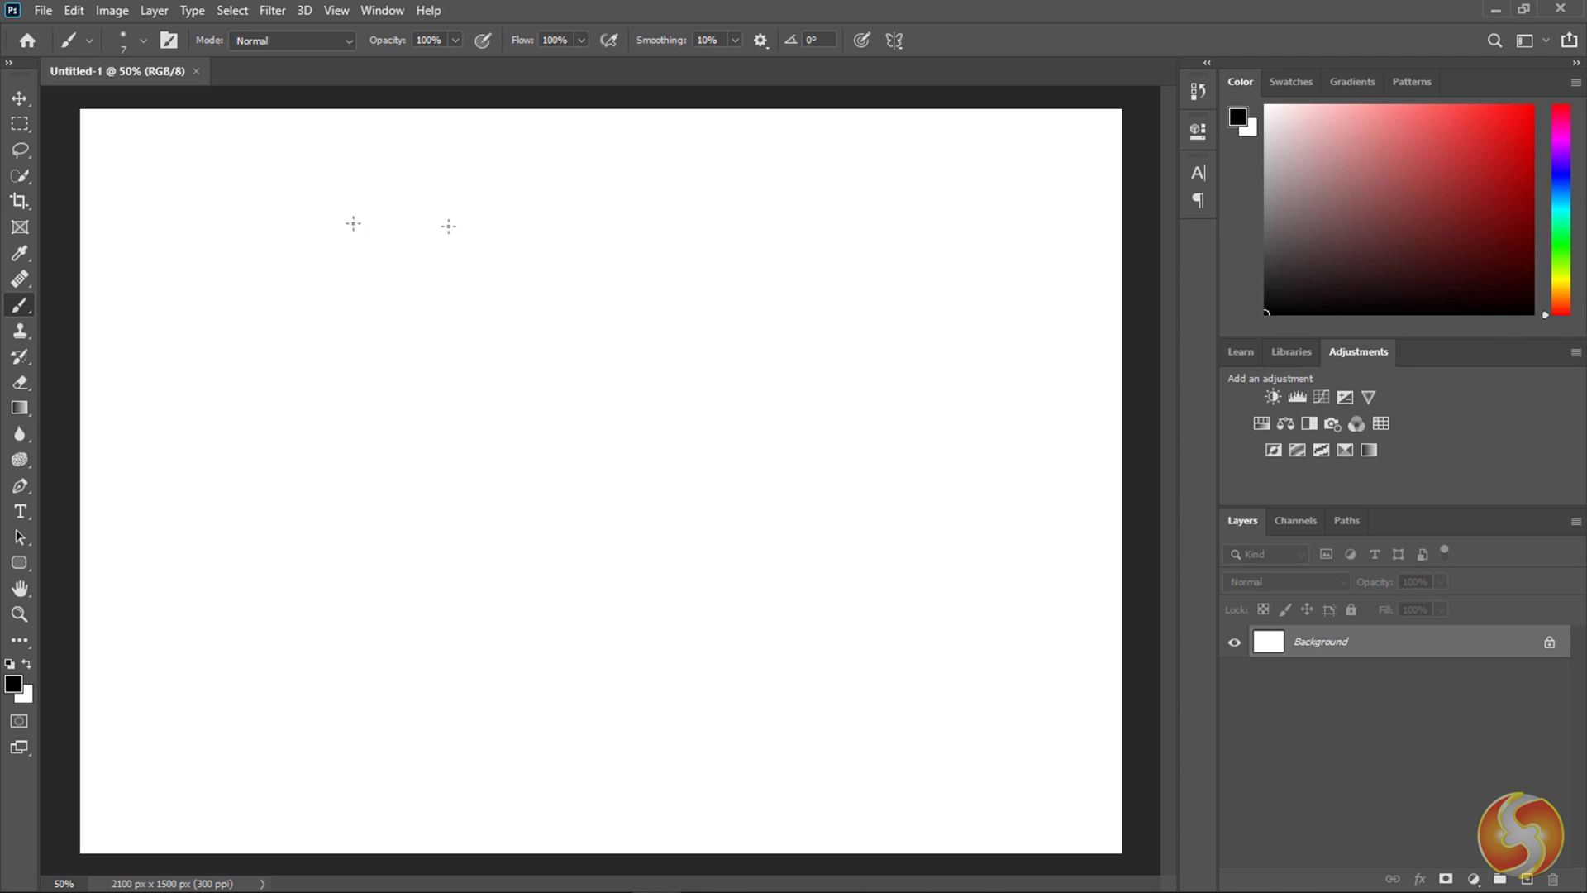
scroll(827, 500, "up", 4)
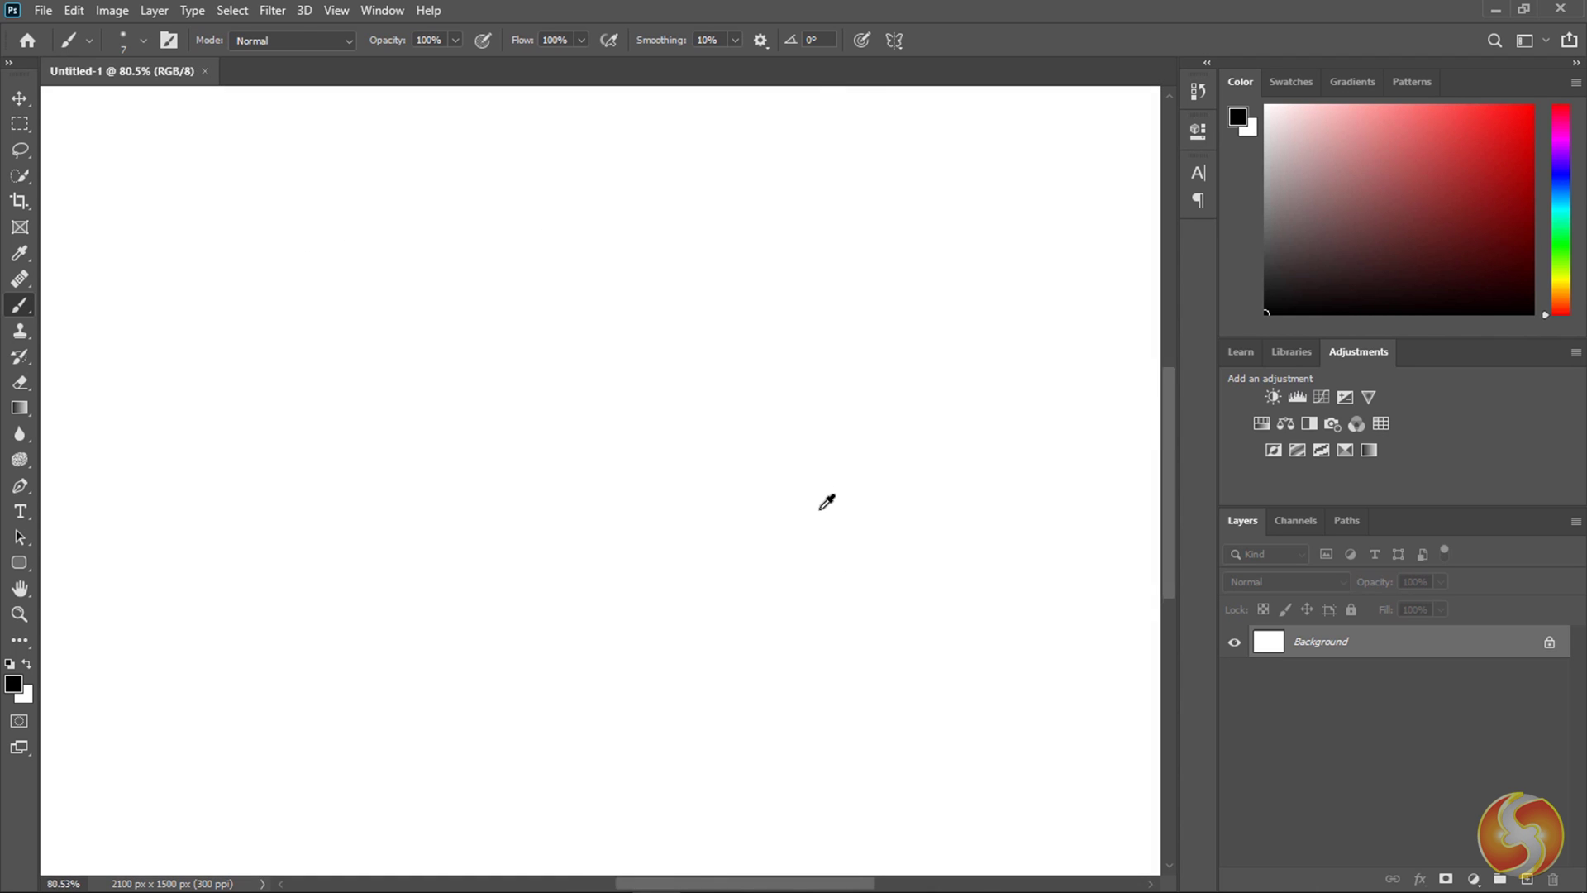
scroll(826, 500, "down", 6)
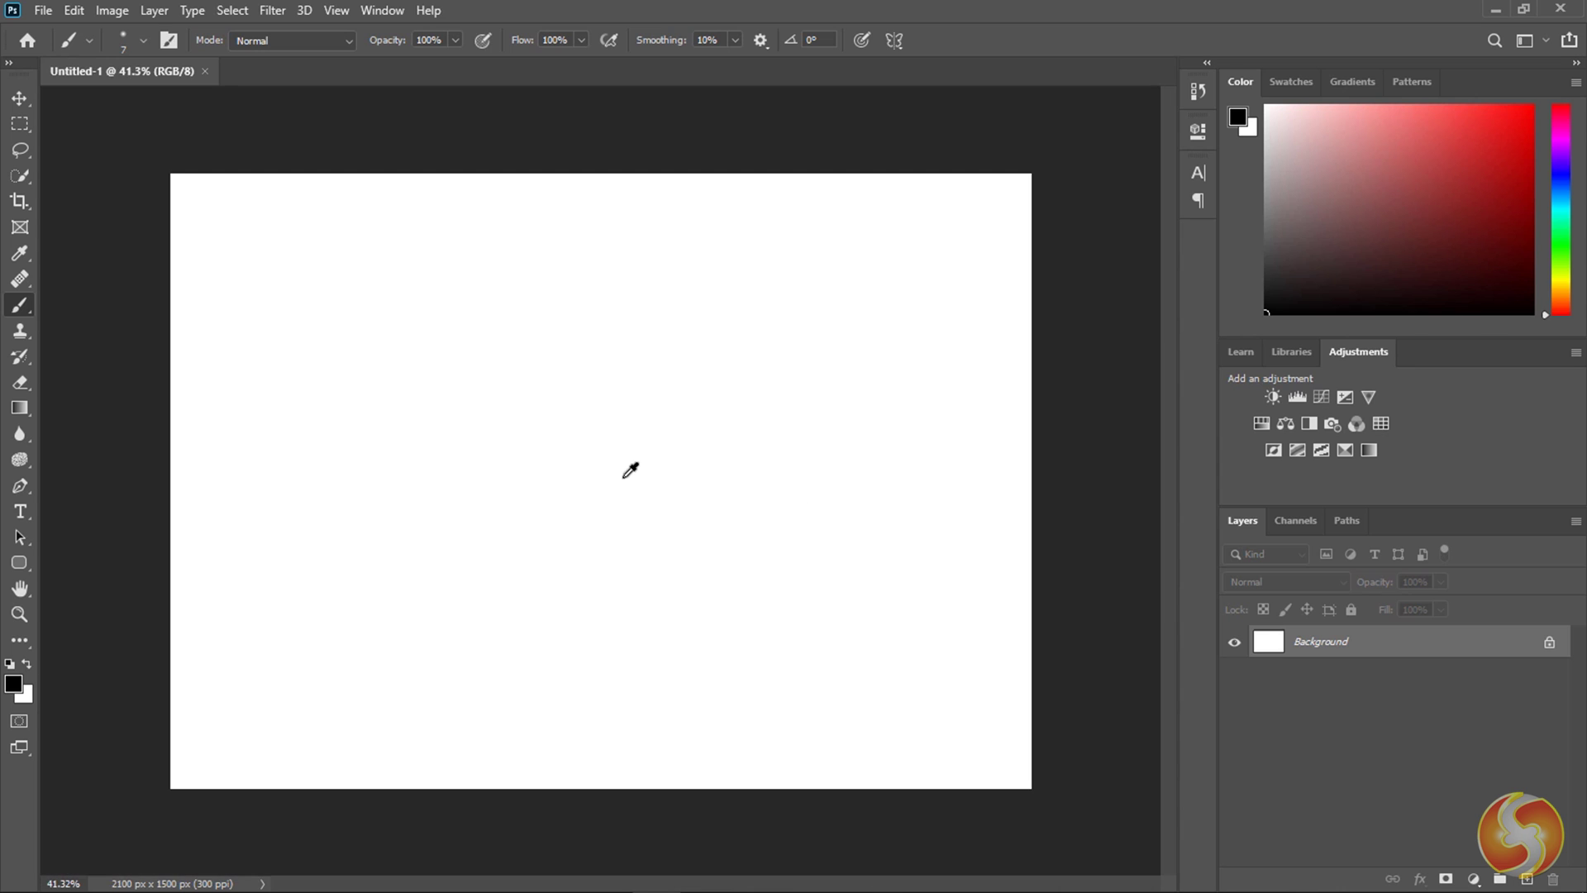
scroll(631, 469, "up", 5)
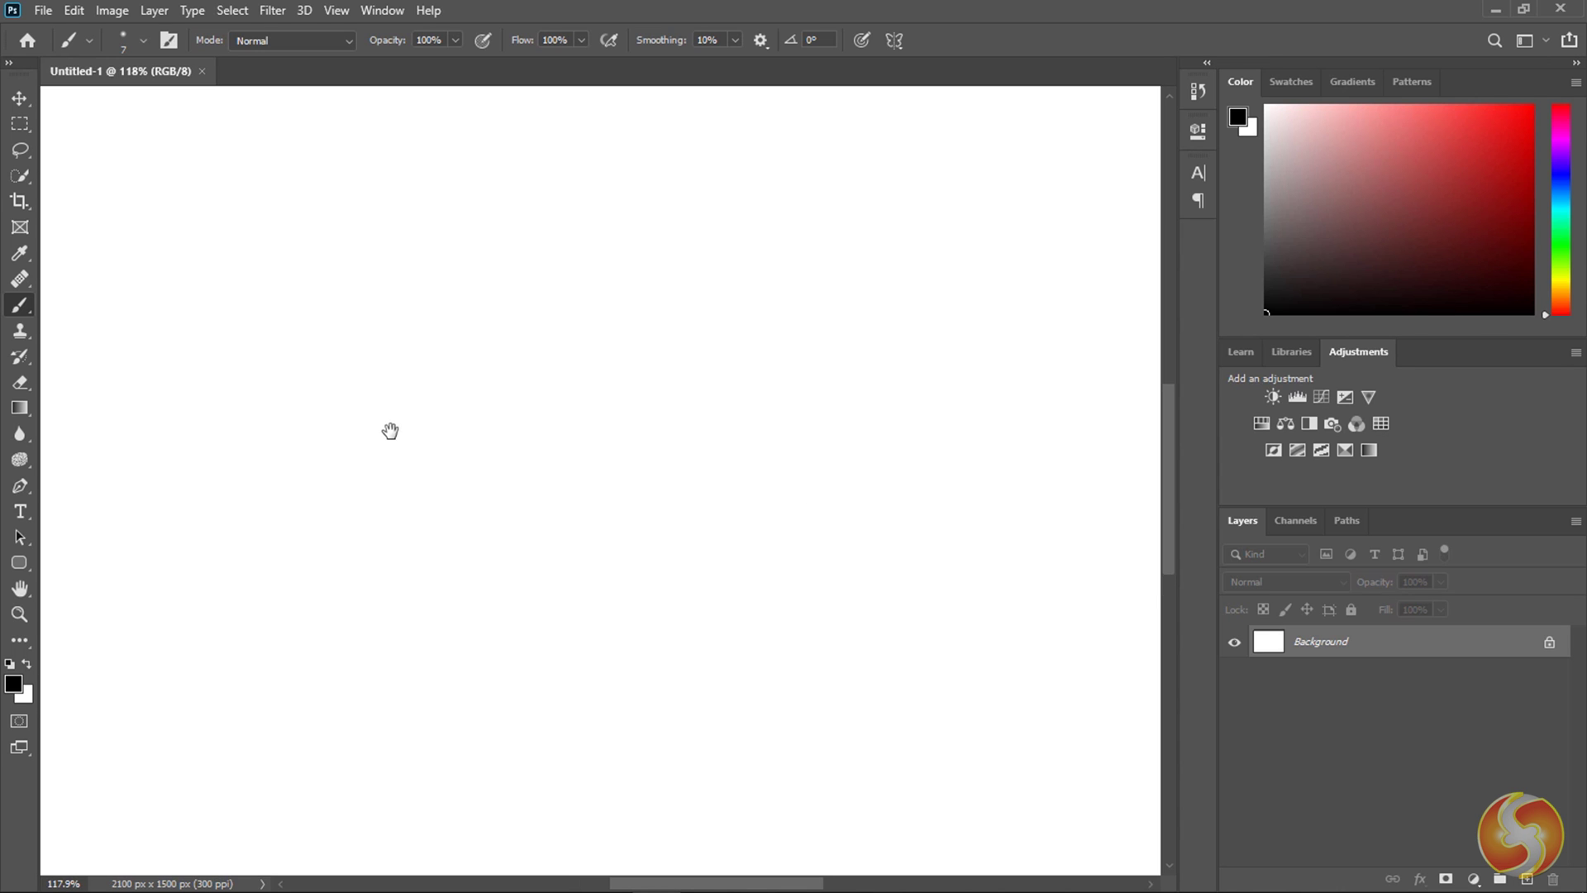
left_click_drag(390, 431, 797, 415)
scroll(666, 399, "down", 5)
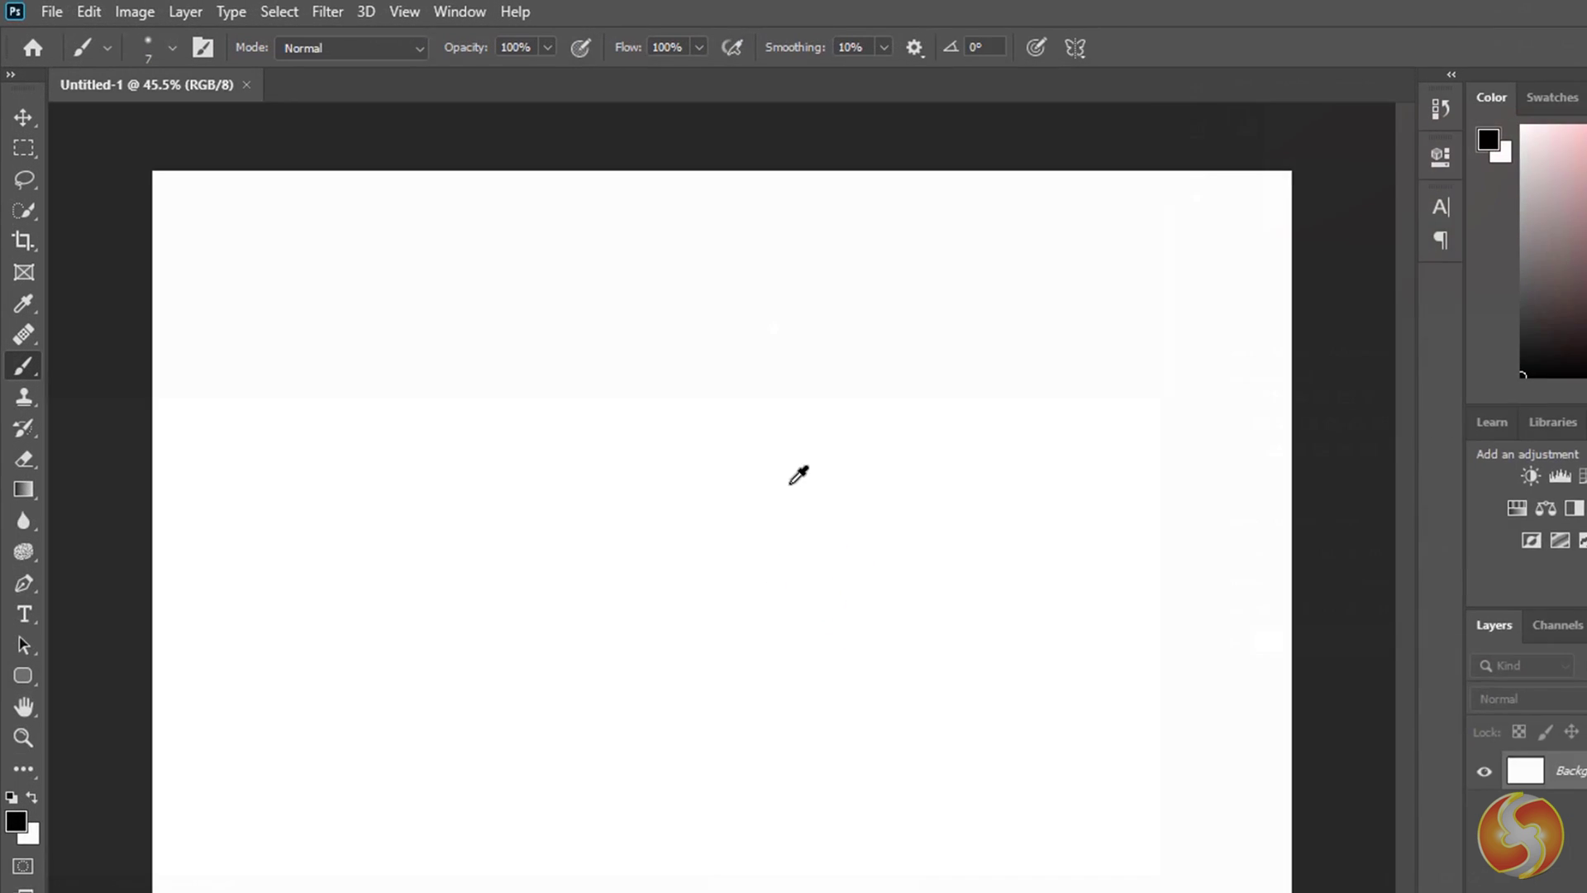
Step: Pick the Brush tool at 45 px and paint a soft black zigzag across the canvas
left_click(26, 130)
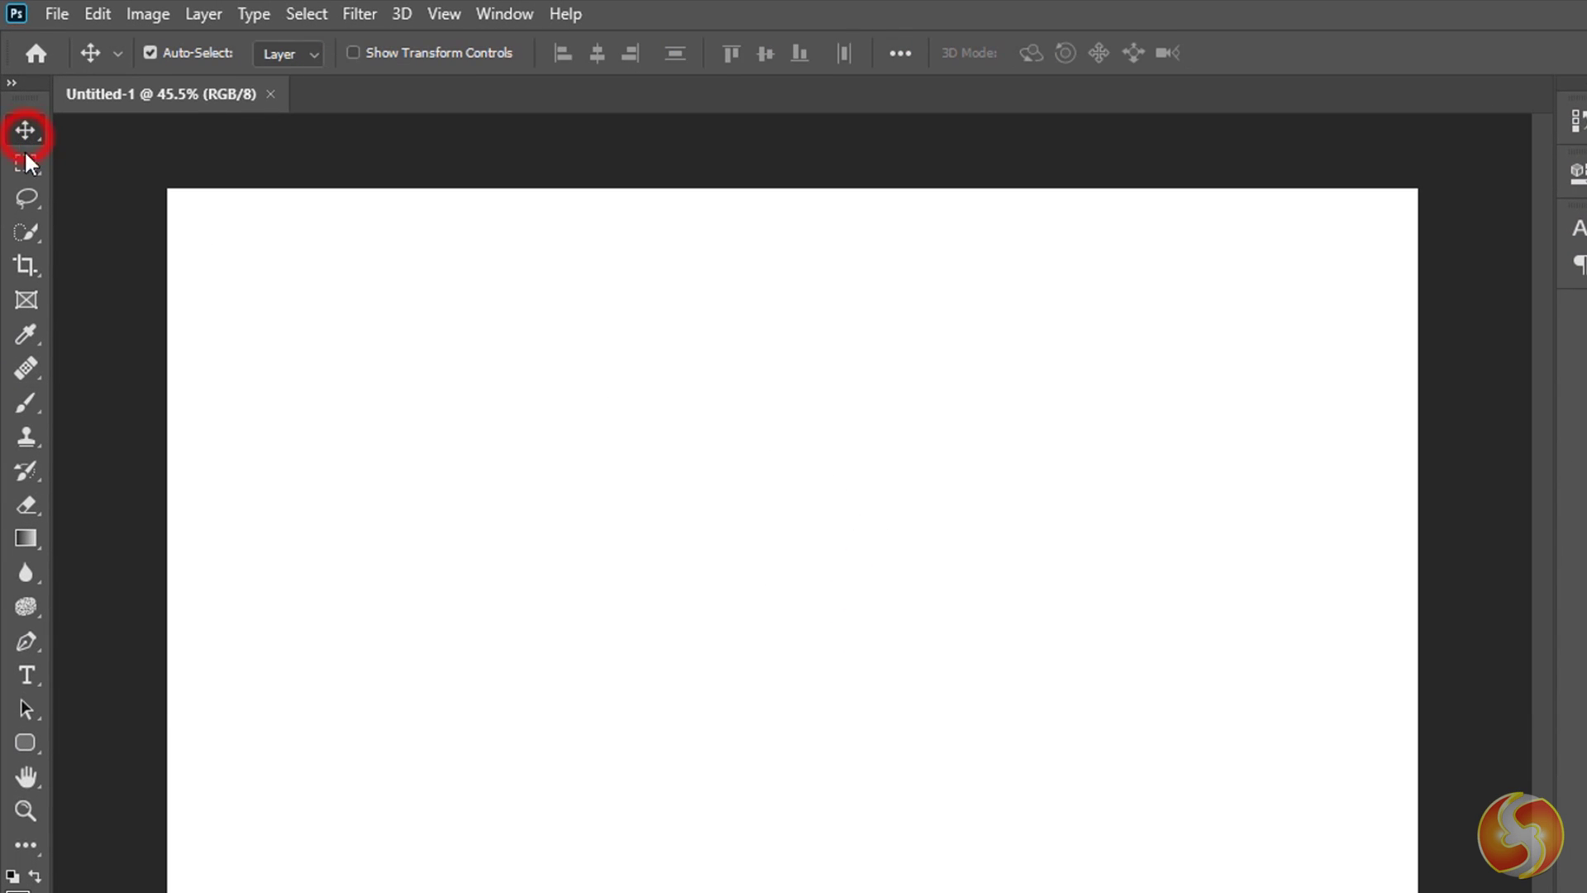
left_click(26, 162)
left_click(25, 199)
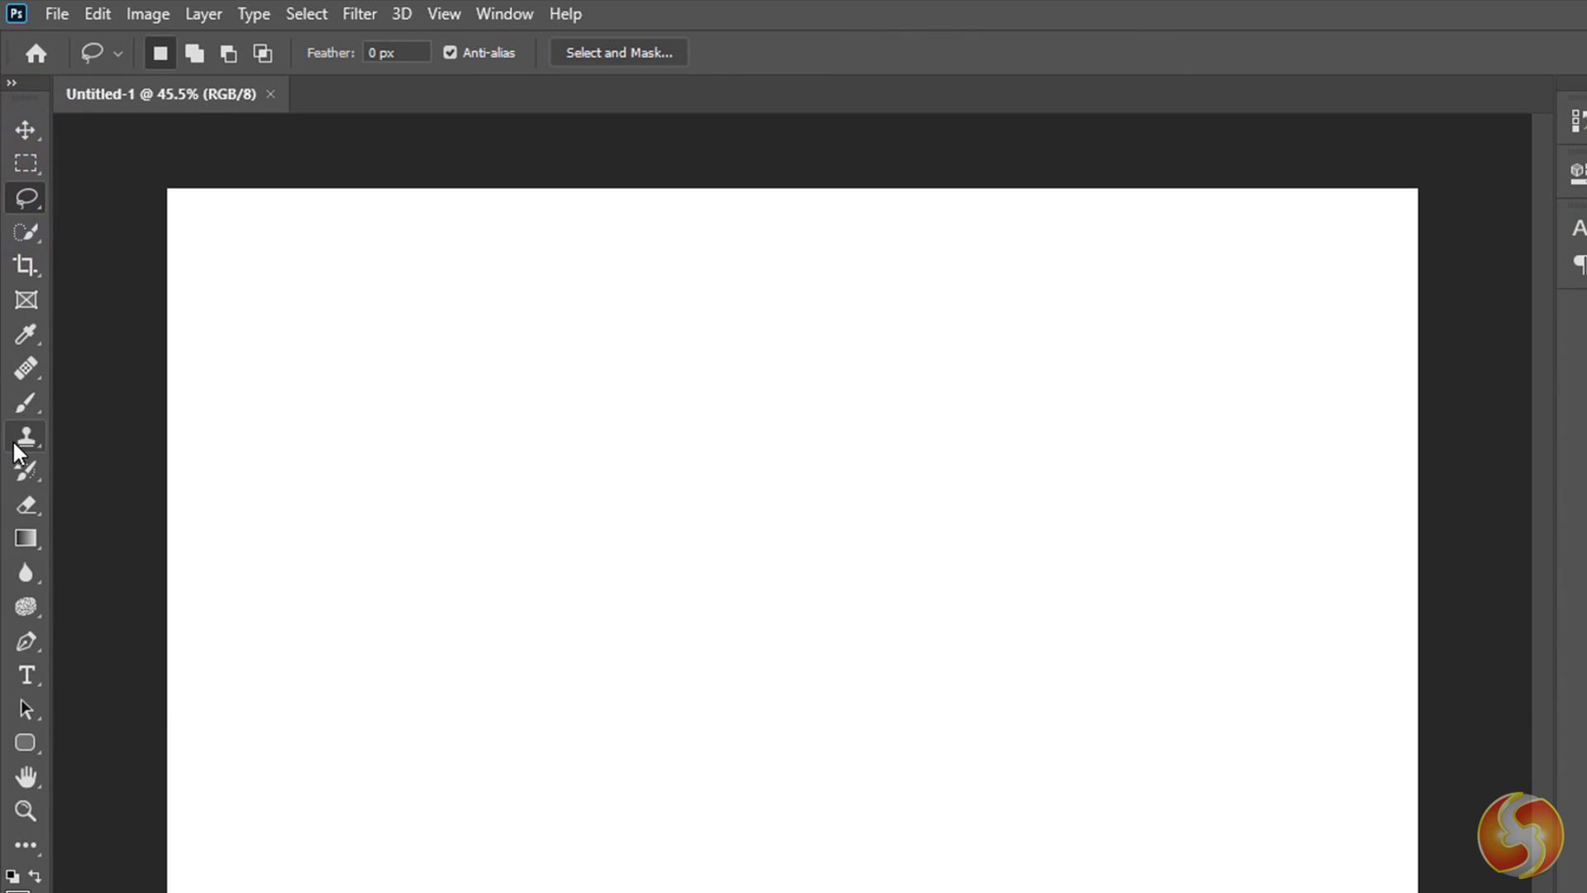
left_click(24, 405)
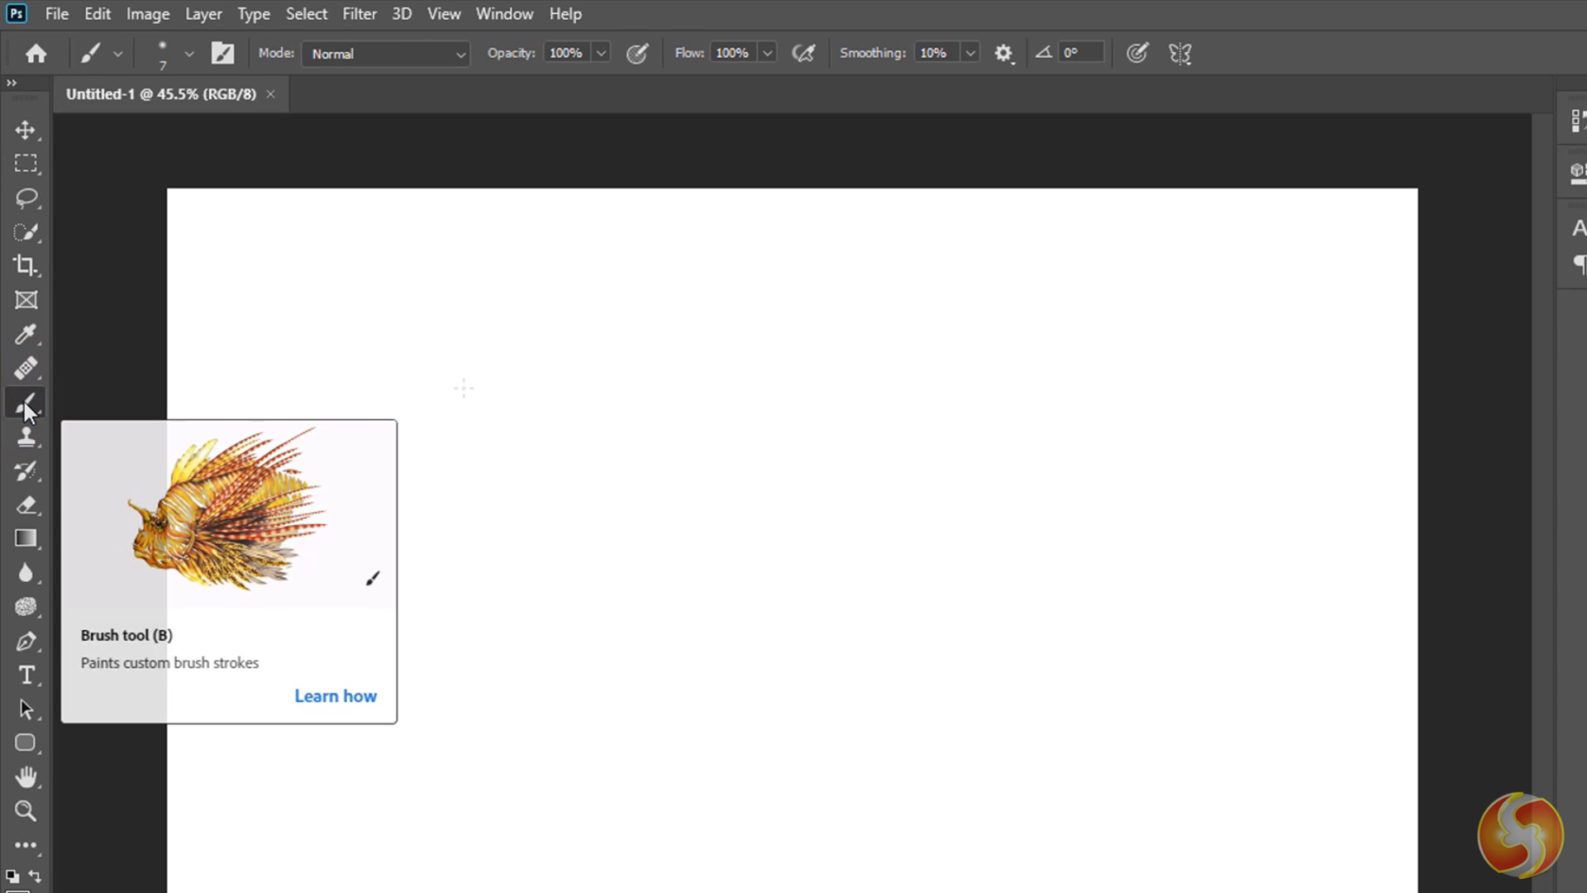
left_click(188, 54)
left_click(183, 135)
left_click(712, 12)
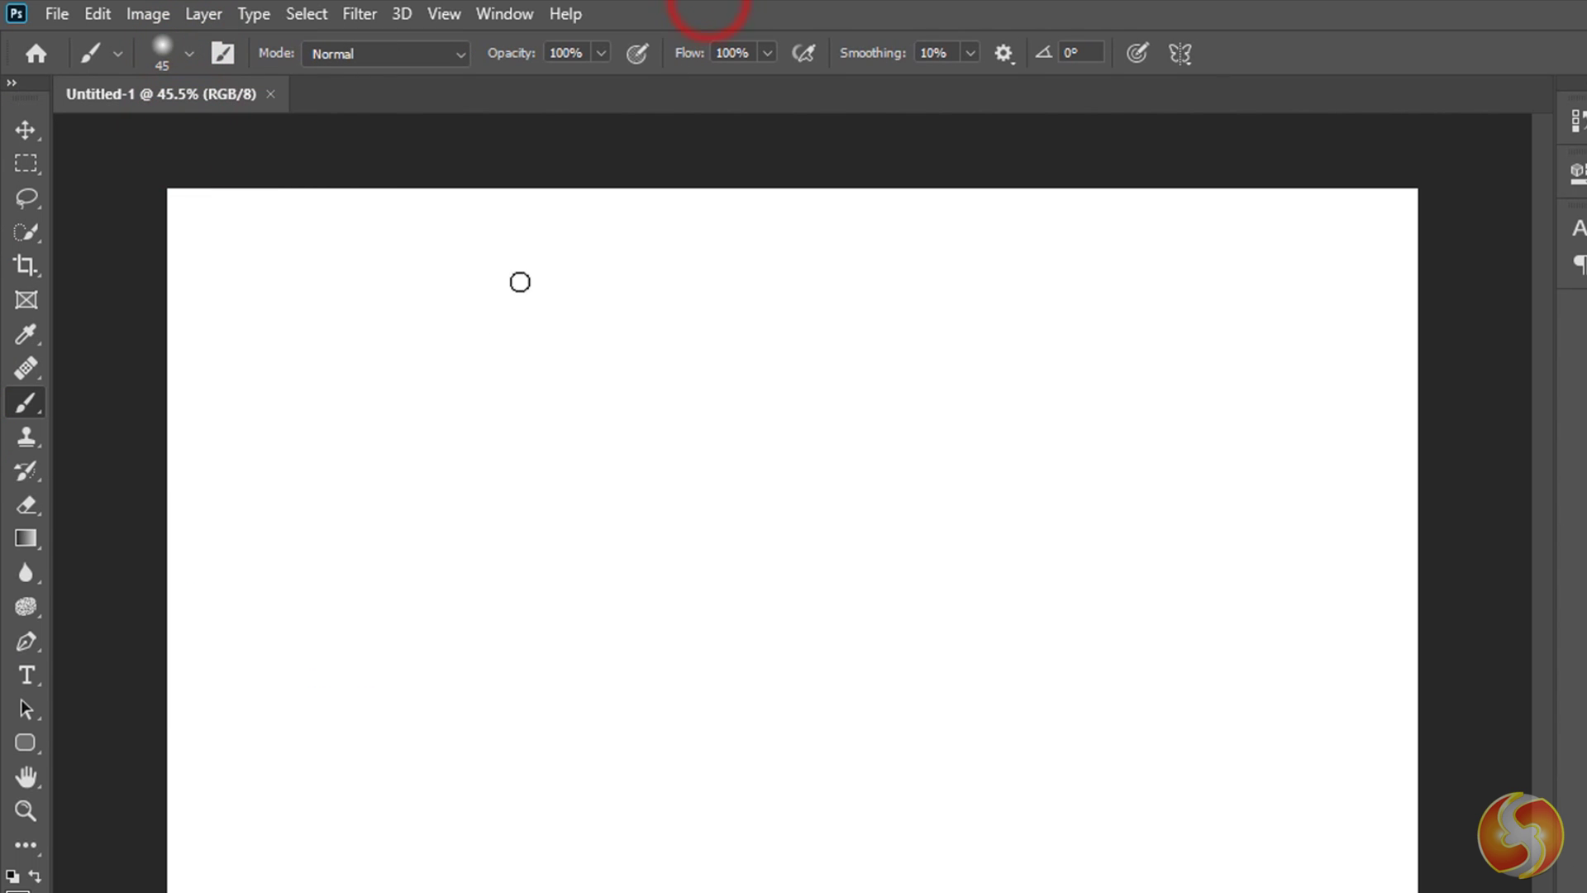
mouse_move(432, 374)
left_mouse_down()
mouse_move(450, 493)
mouse_move(685, 441)
mouse_move(640, 624)
mouse_move(845, 723)
mouse_move(1171, 745)
left_mouse_up()
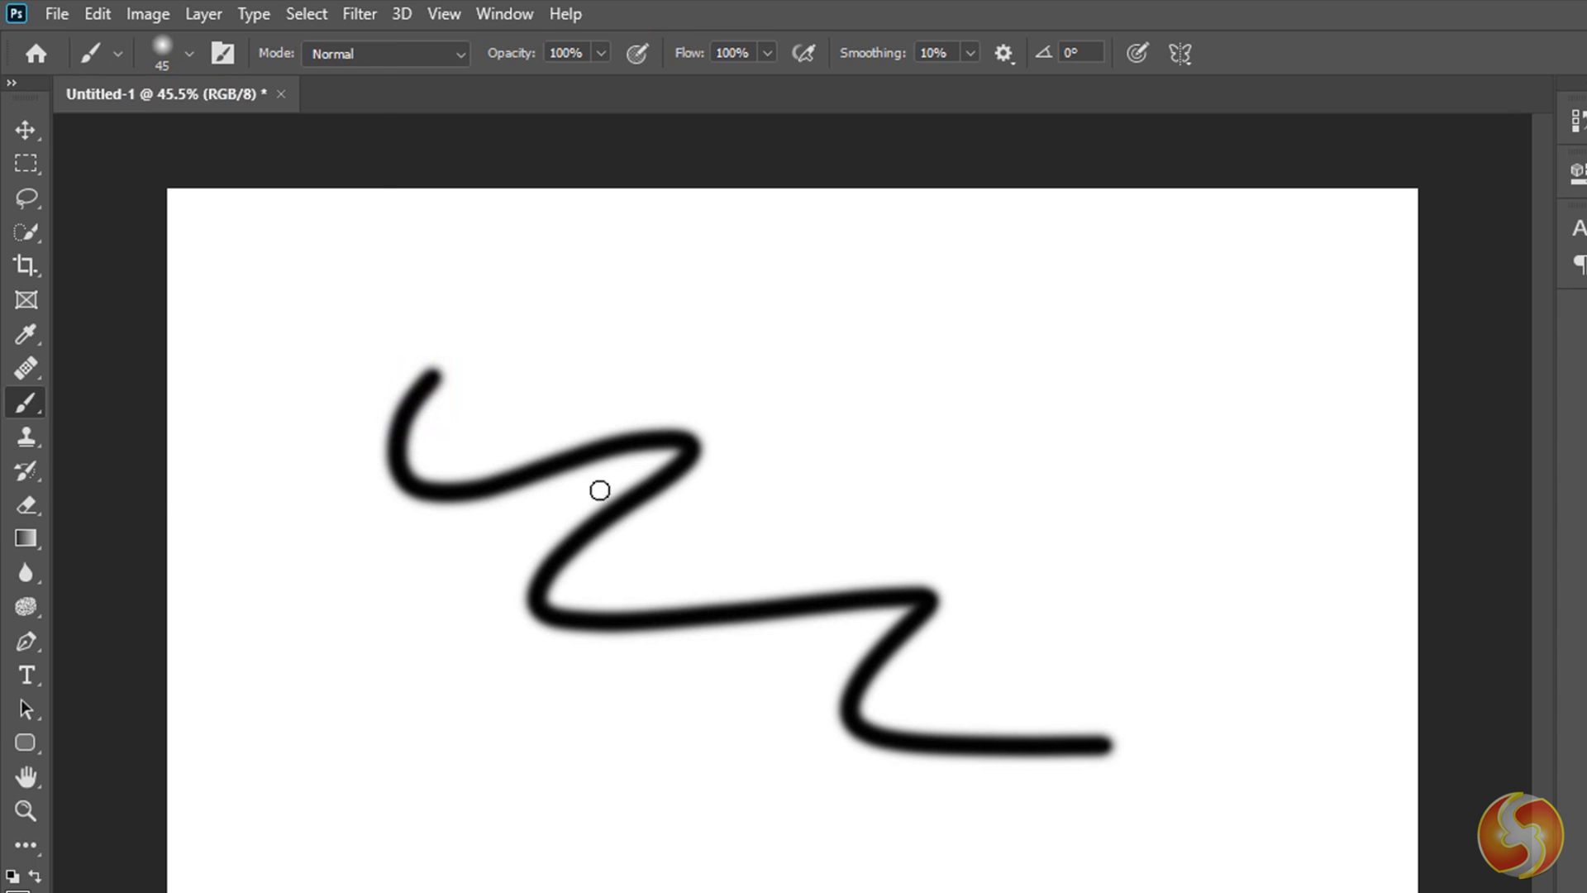
Step: Raise brush hardness to 100% and paint a hard-edged zigzag across the lower left
left_click(189, 53)
left_click_drag(149, 195, 369, 198)
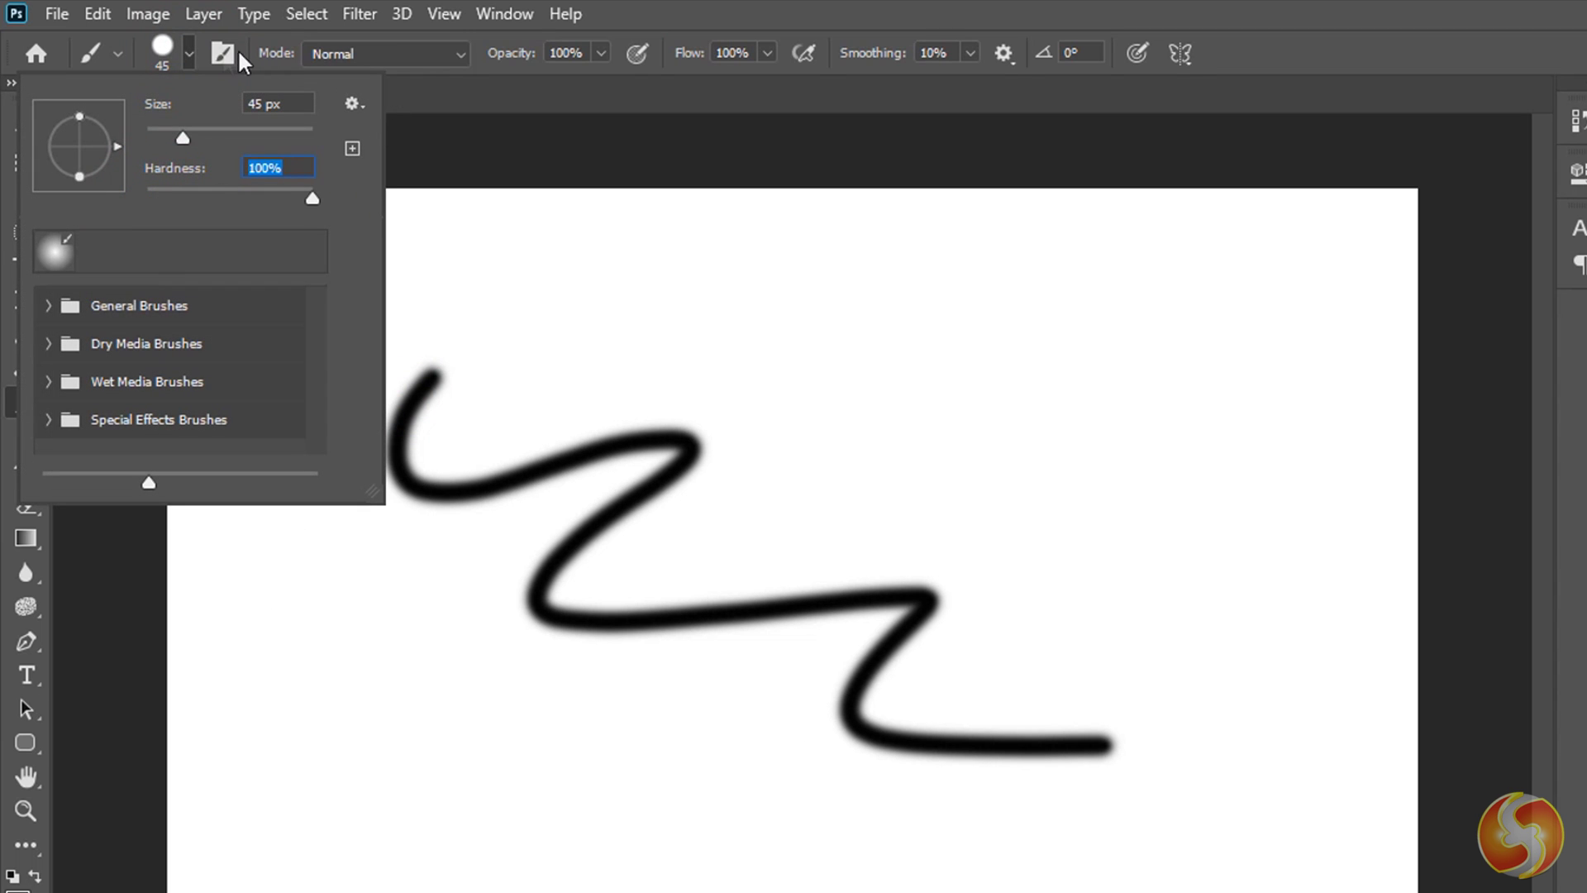
left_click(191, 47)
mouse_move(329, 574)
left_mouse_down()
mouse_move(482, 679)
mouse_move(481, 772)
mouse_move(661, 770)
mouse_move(741, 865)
mouse_move(886, 869)
left_mouse_up()
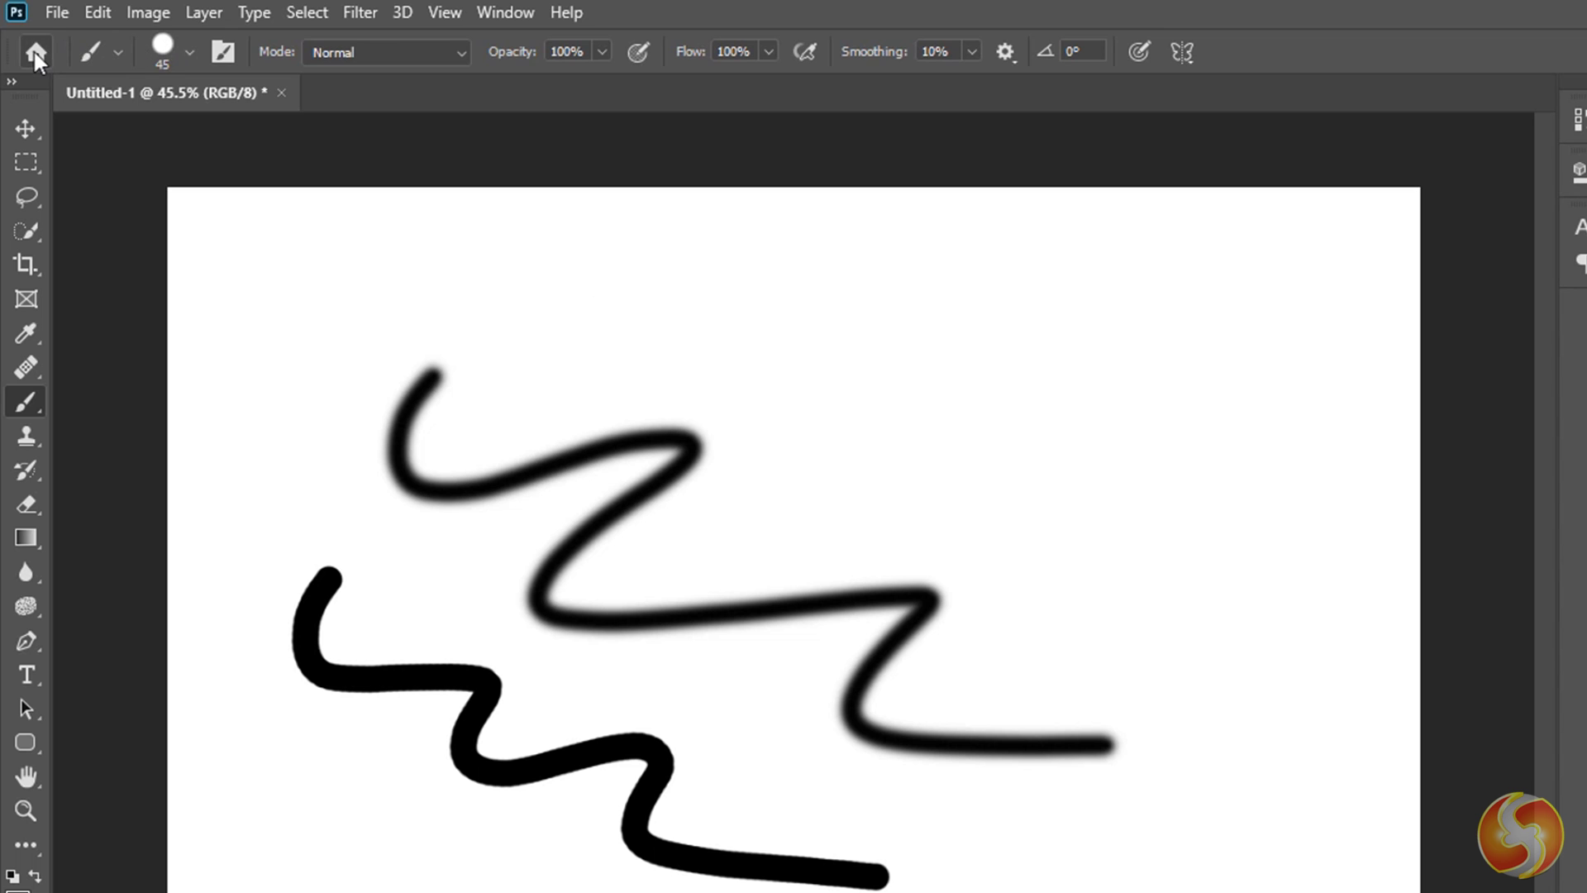
left_click(34, 52)
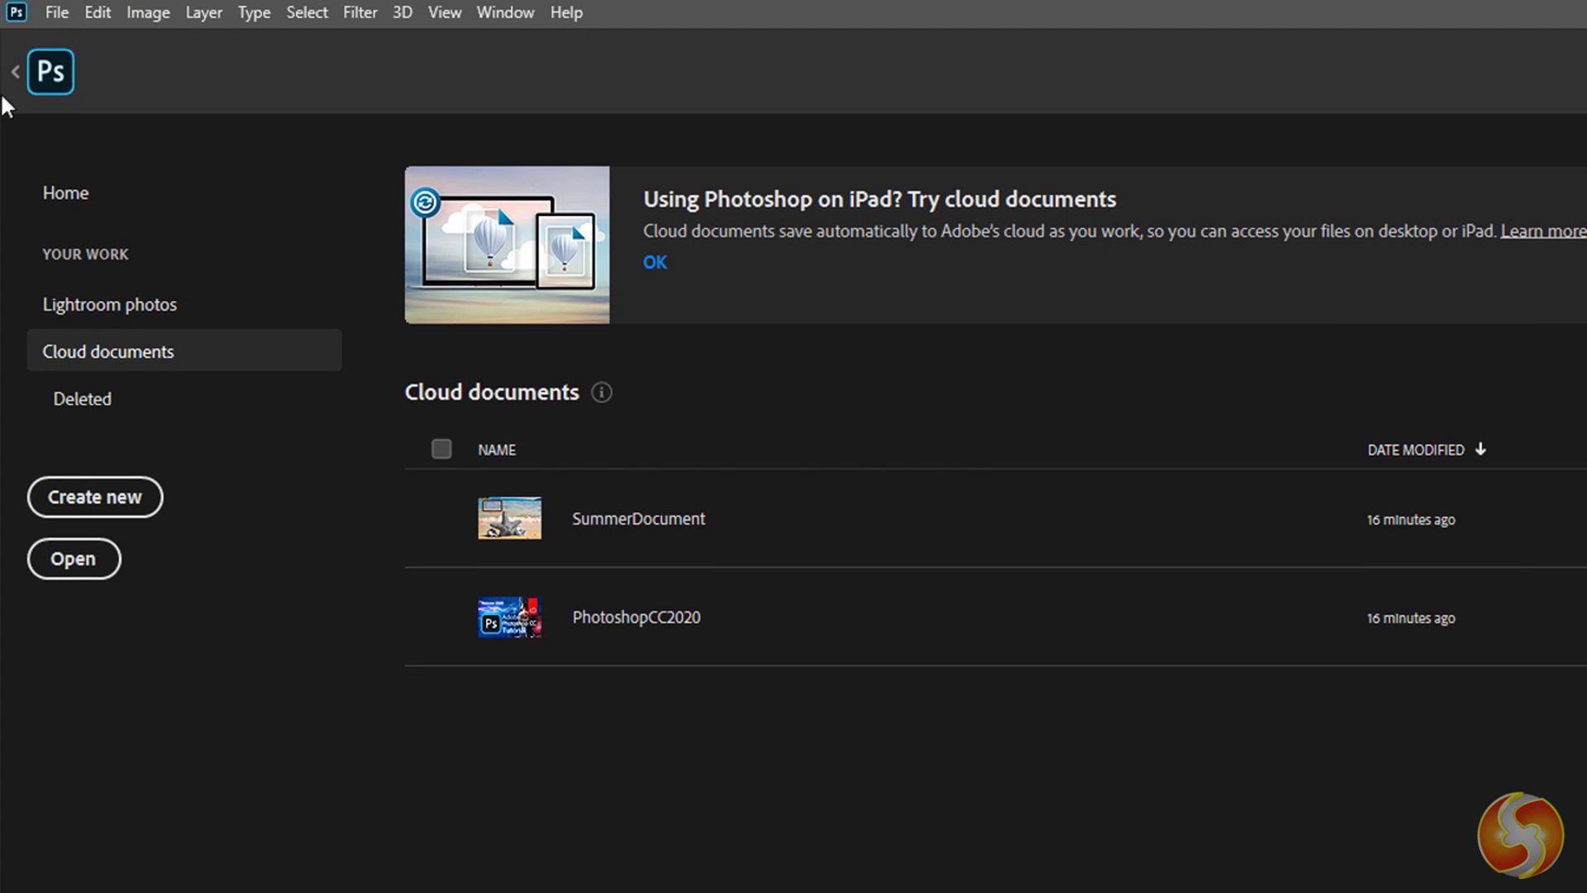
left_click(15, 72)
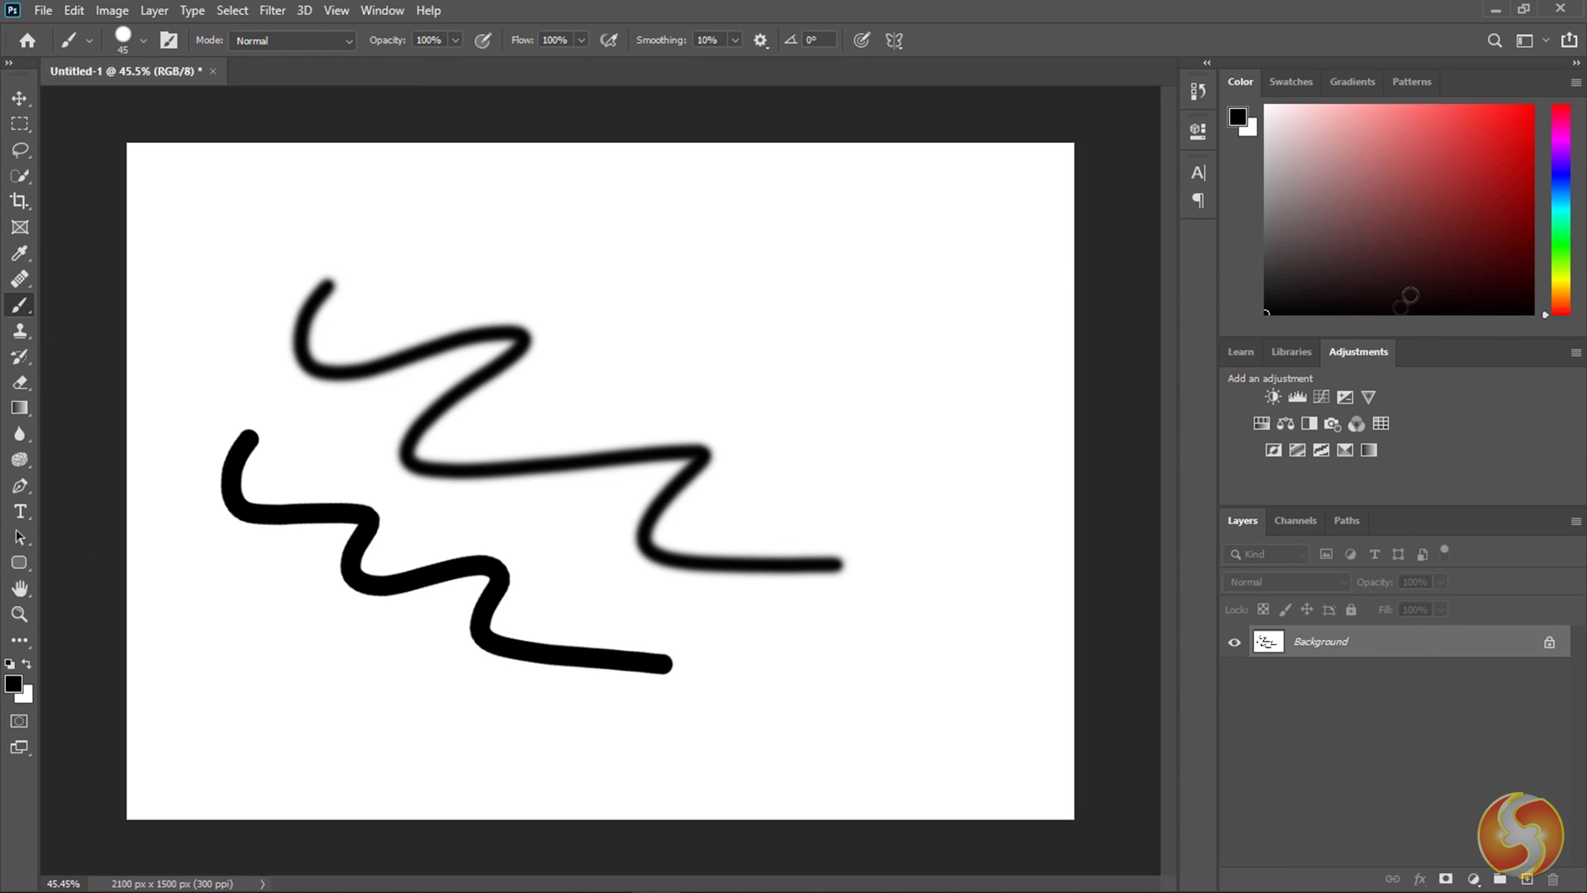
right_click(1370, 356)
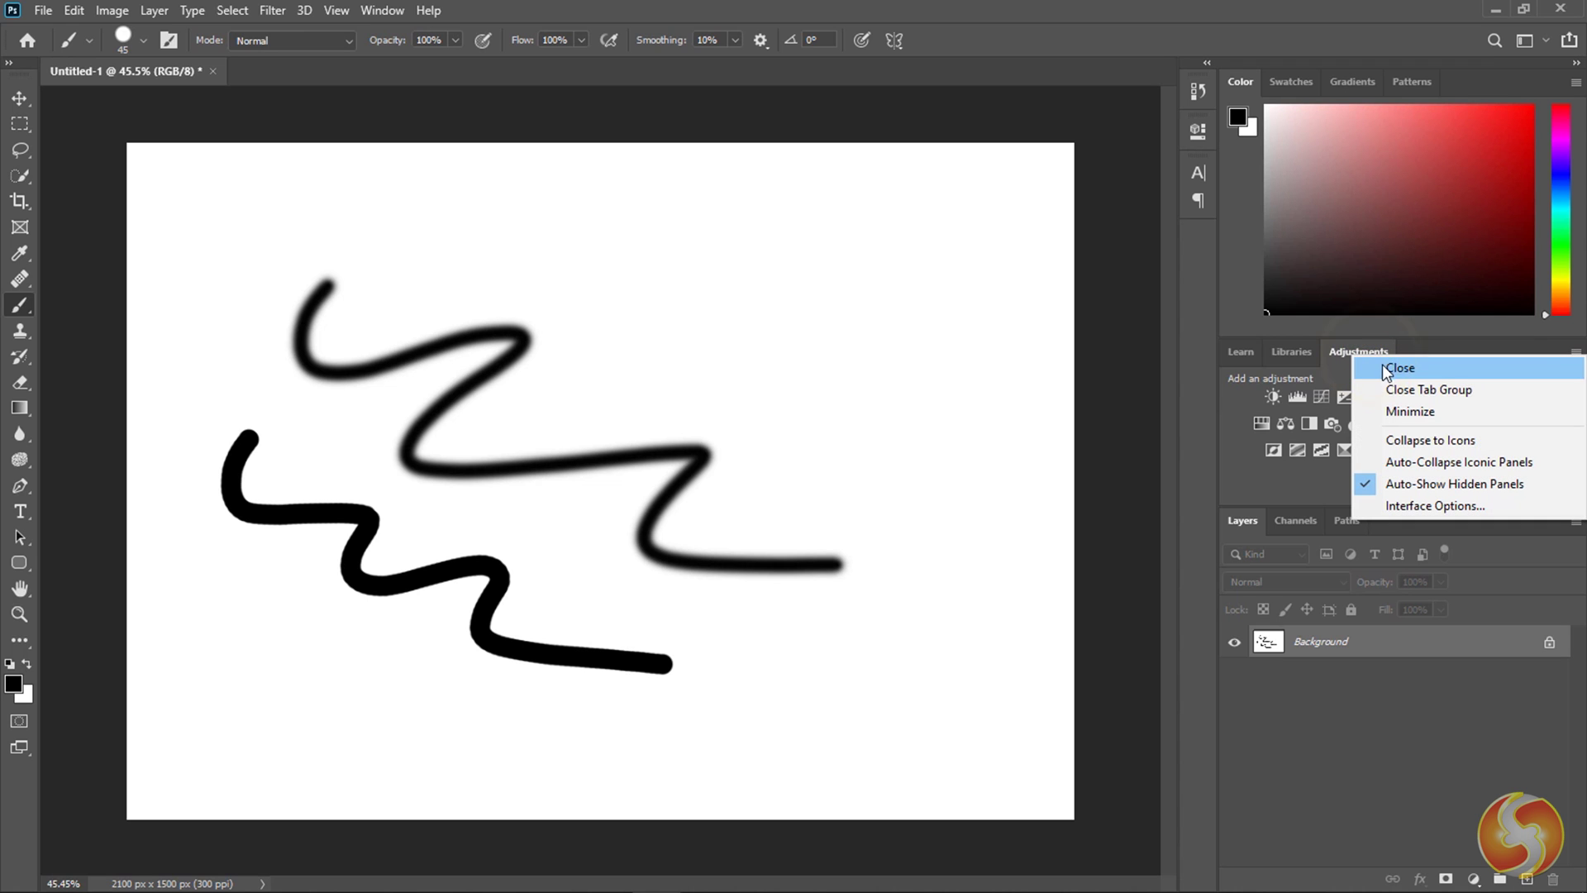
left_click(1432, 367)
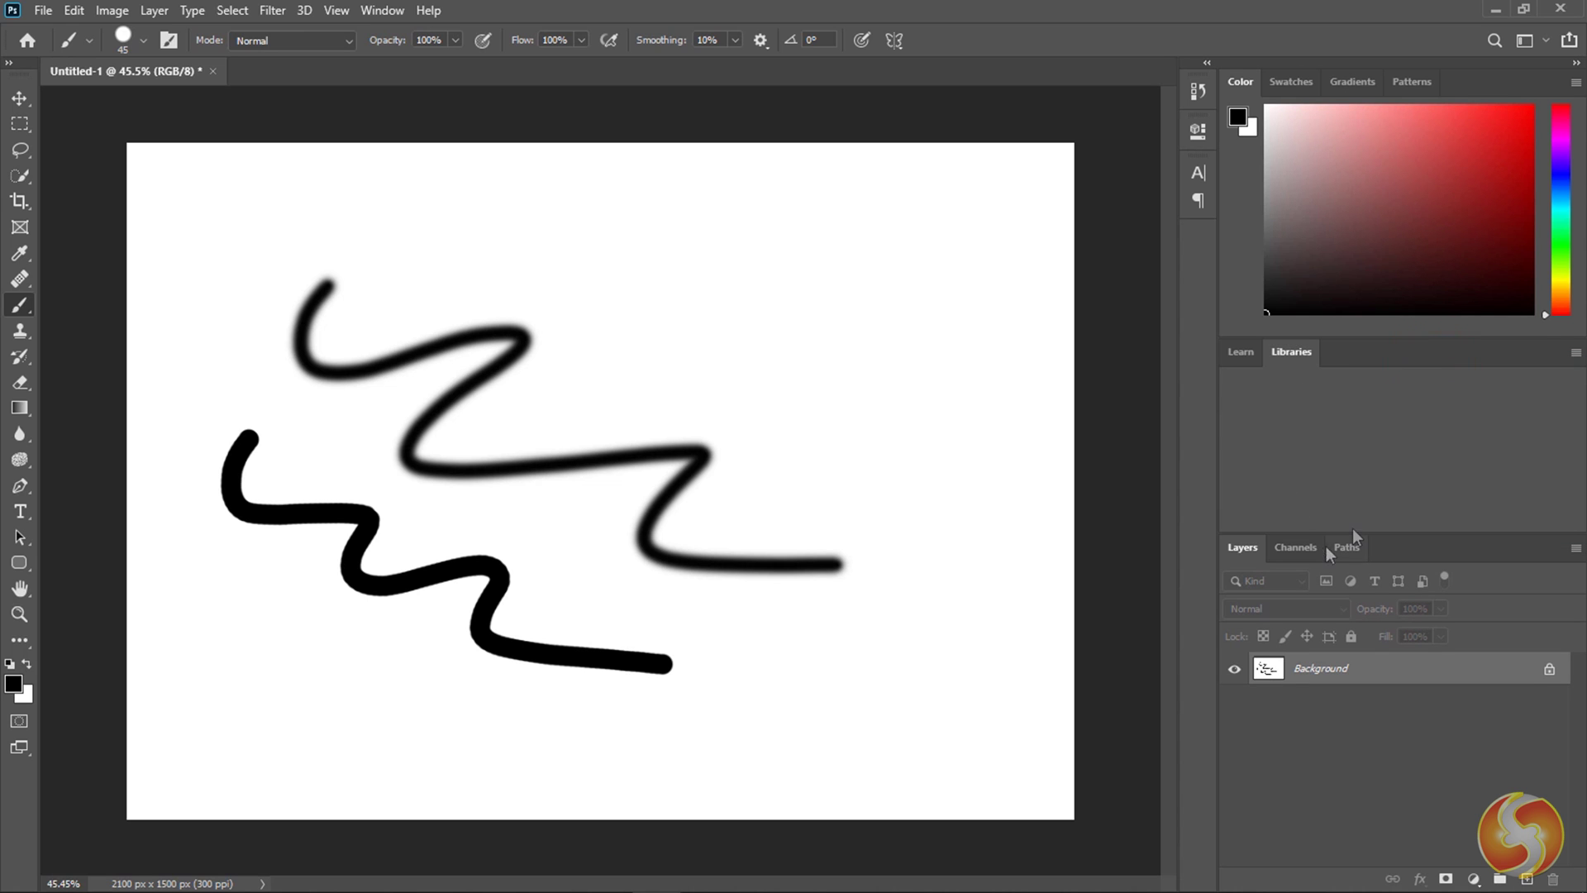
left_click(382, 10)
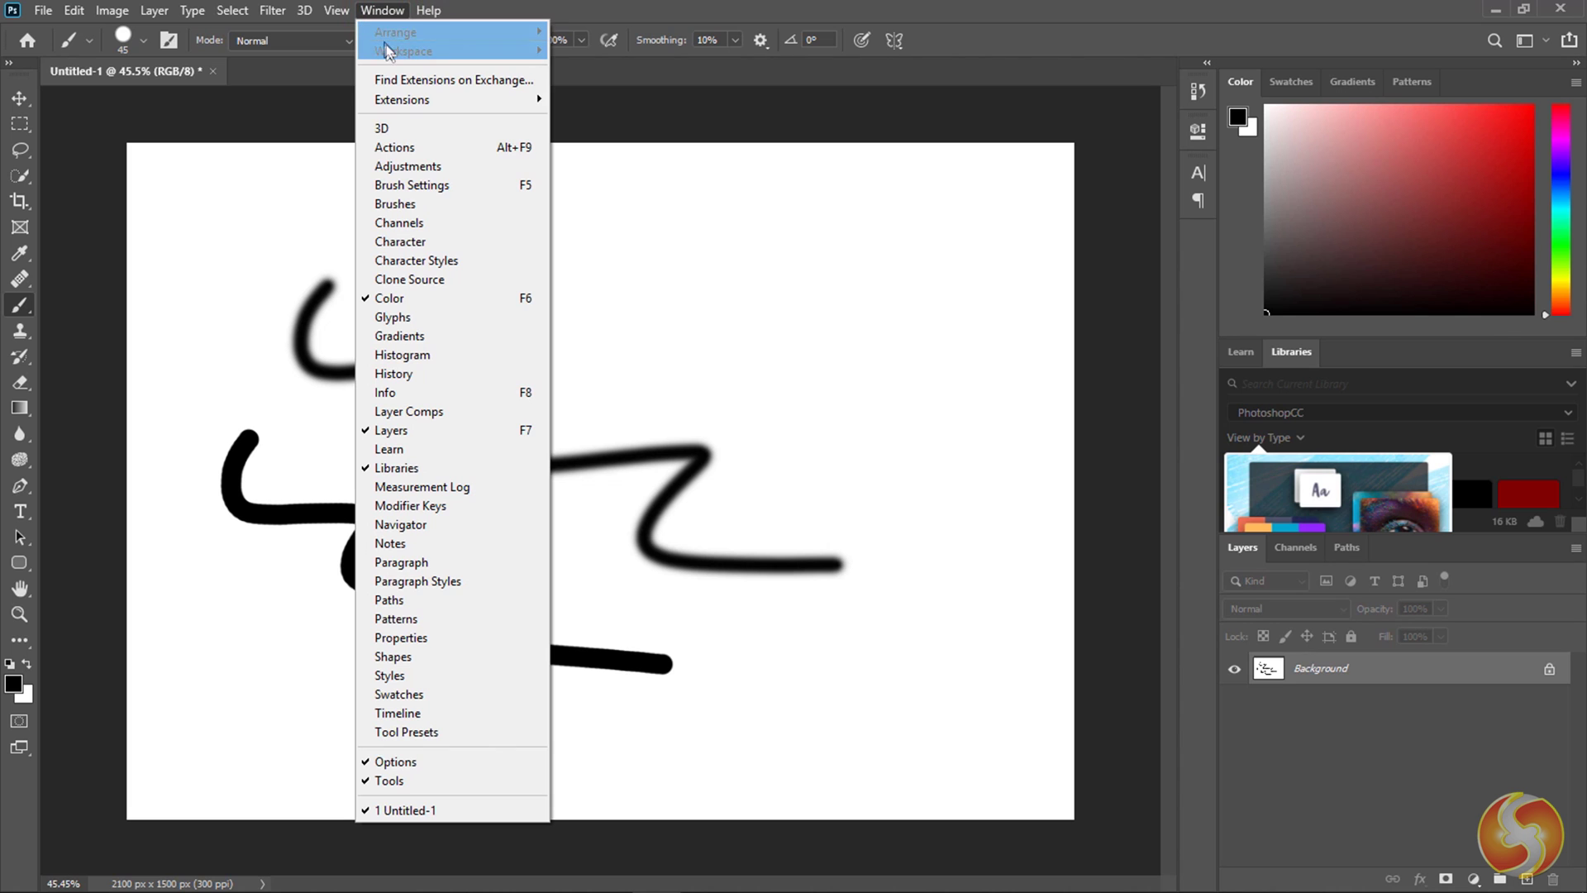
left_click(417, 167)
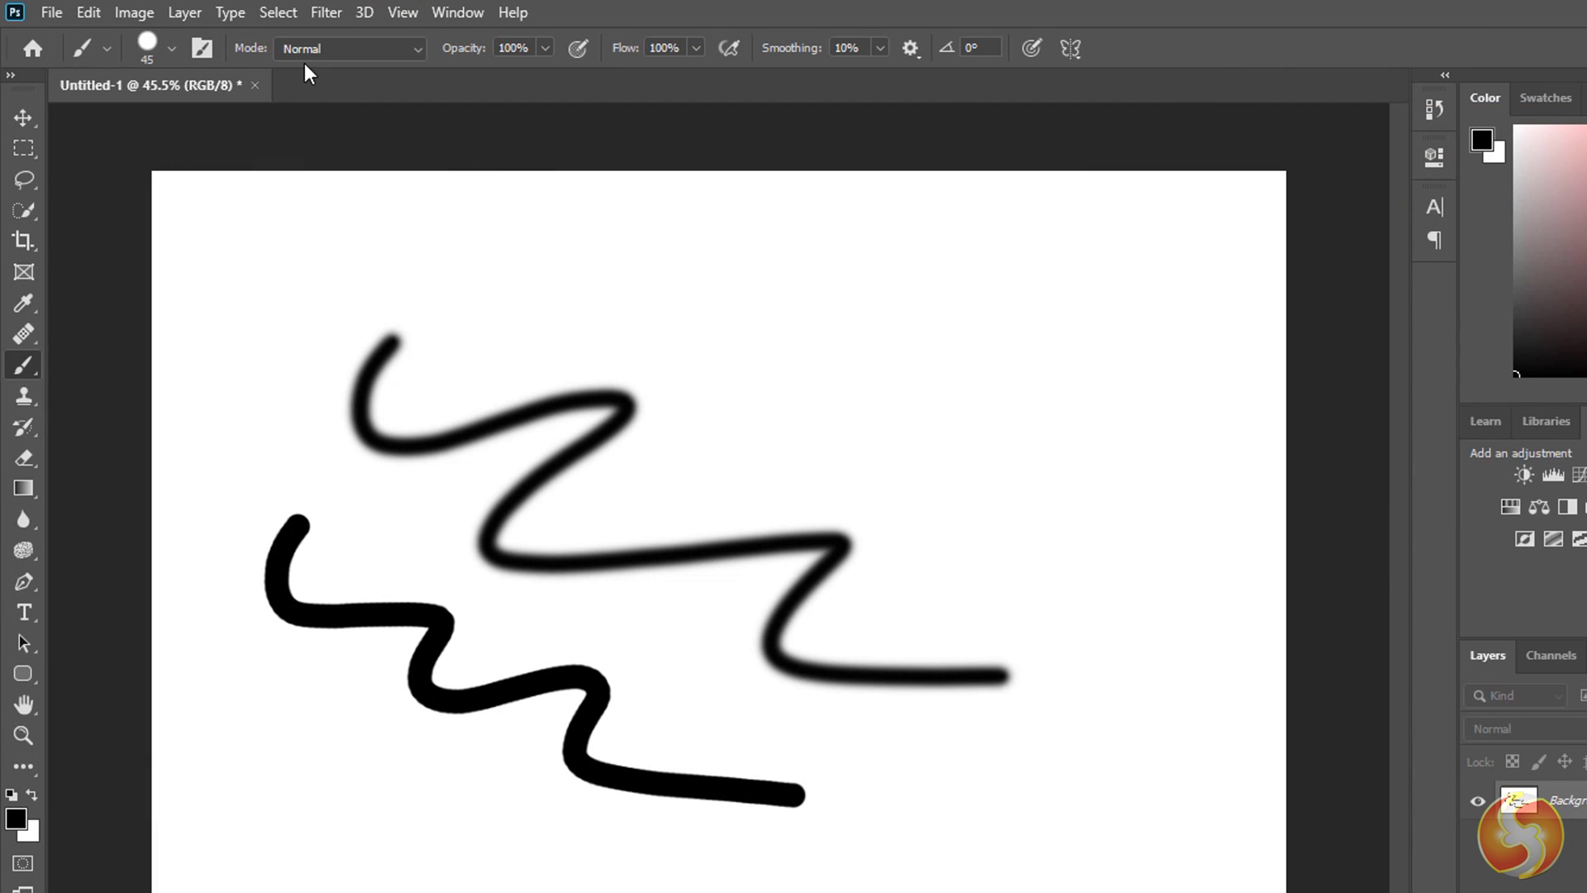
Step: Open LakeSunrise.jpg and LakeSunset.jpg from the computer
left_click(53, 12)
left_click(79, 60)
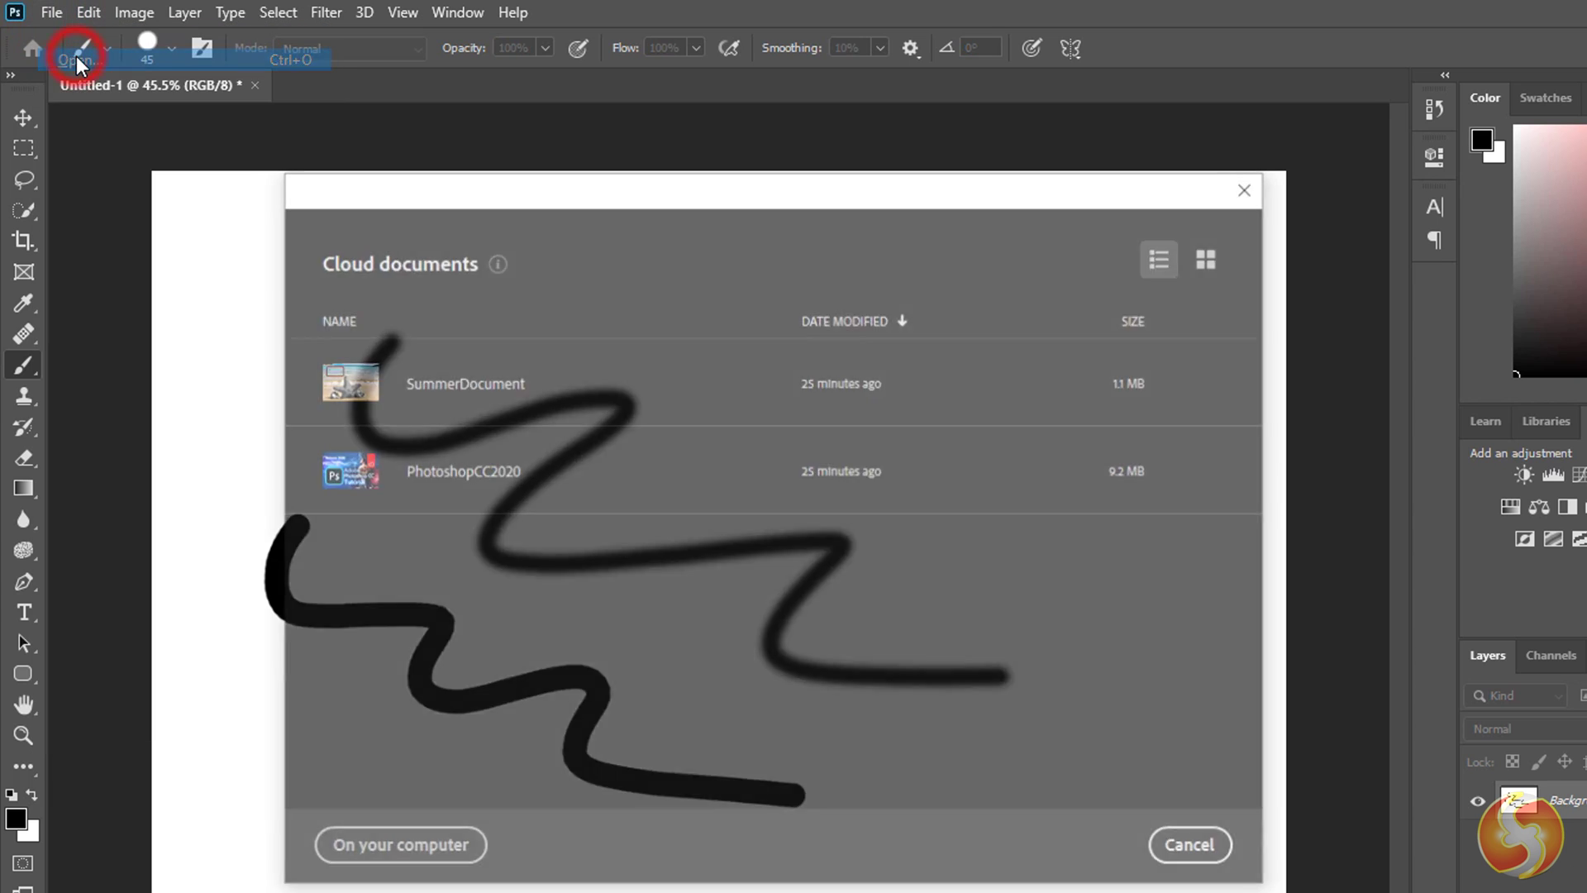
left_click(414, 850)
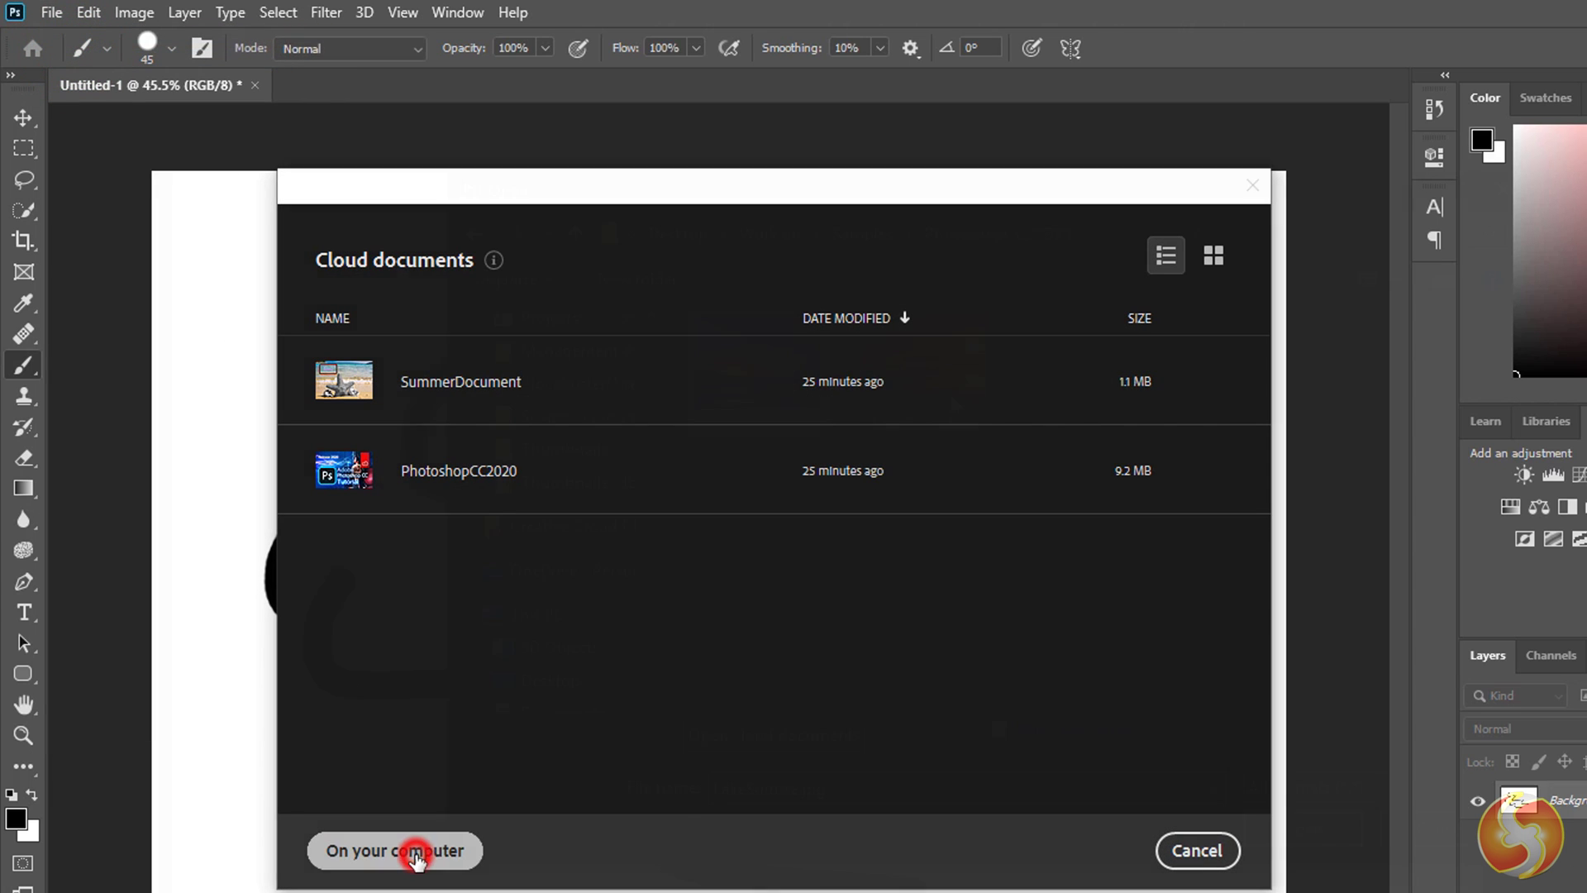
left_click(824, 370, "ctrl")
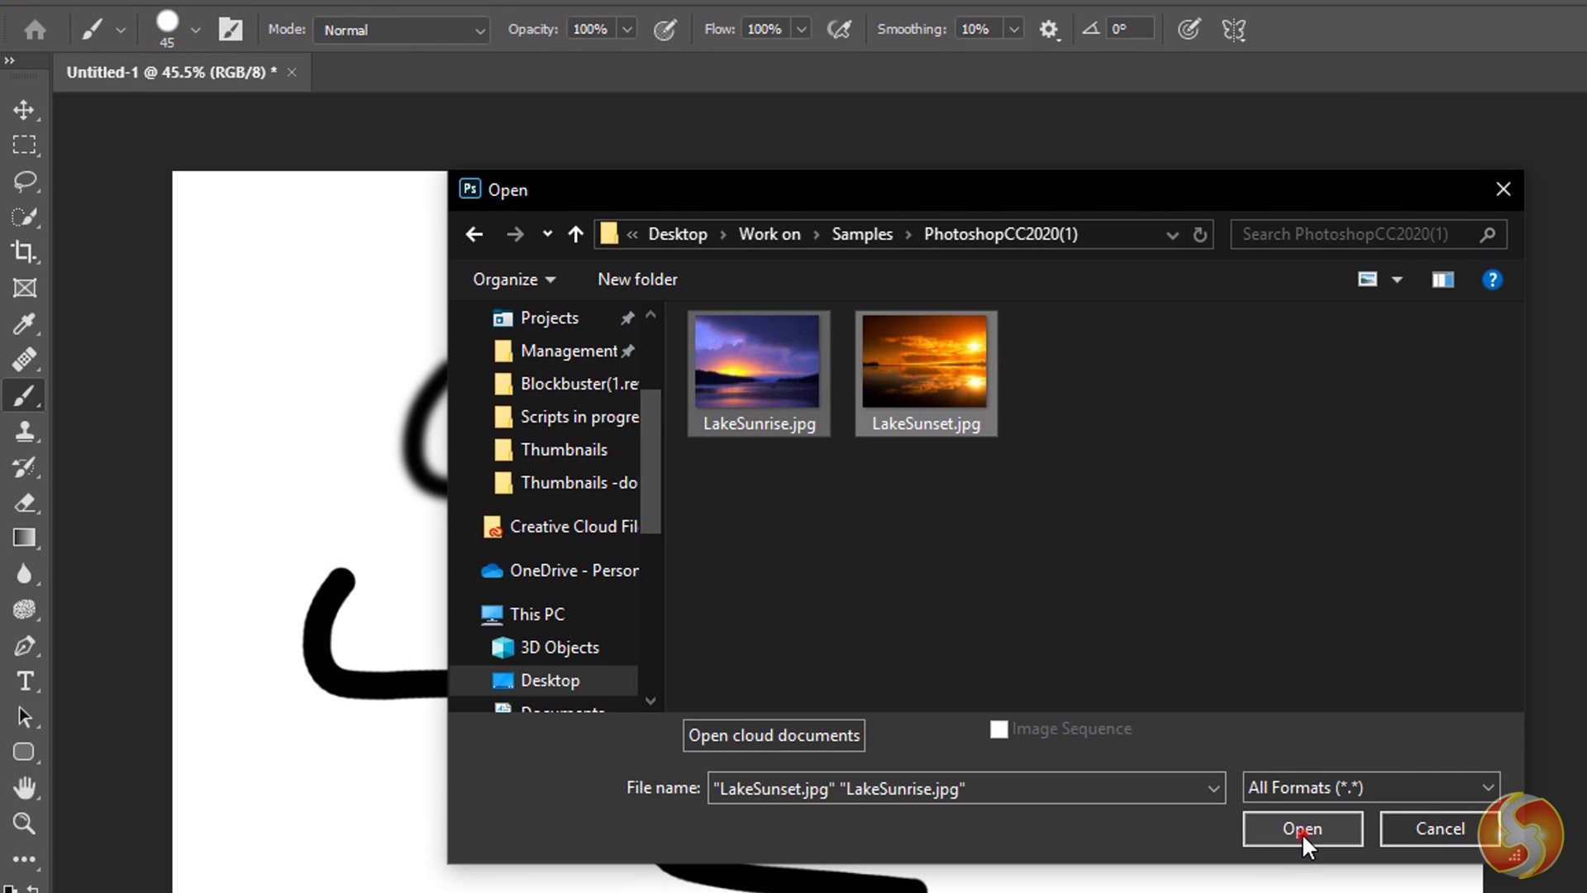
left_click(1302, 828)
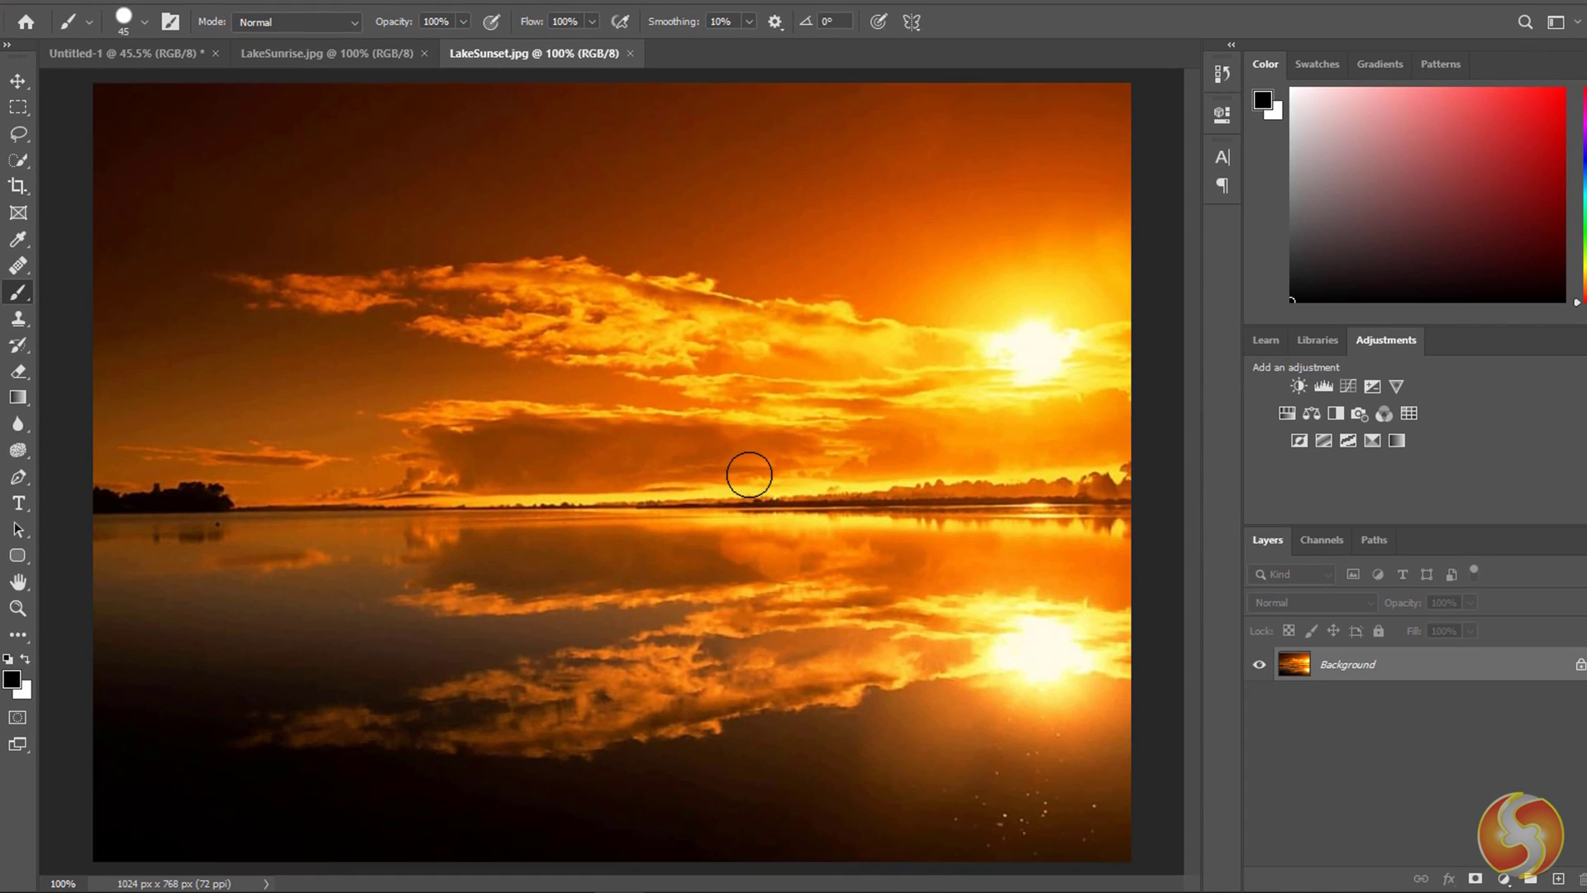
Step: Fit each lake photo to the window and switch between the document tabs
key("ctrl+0")
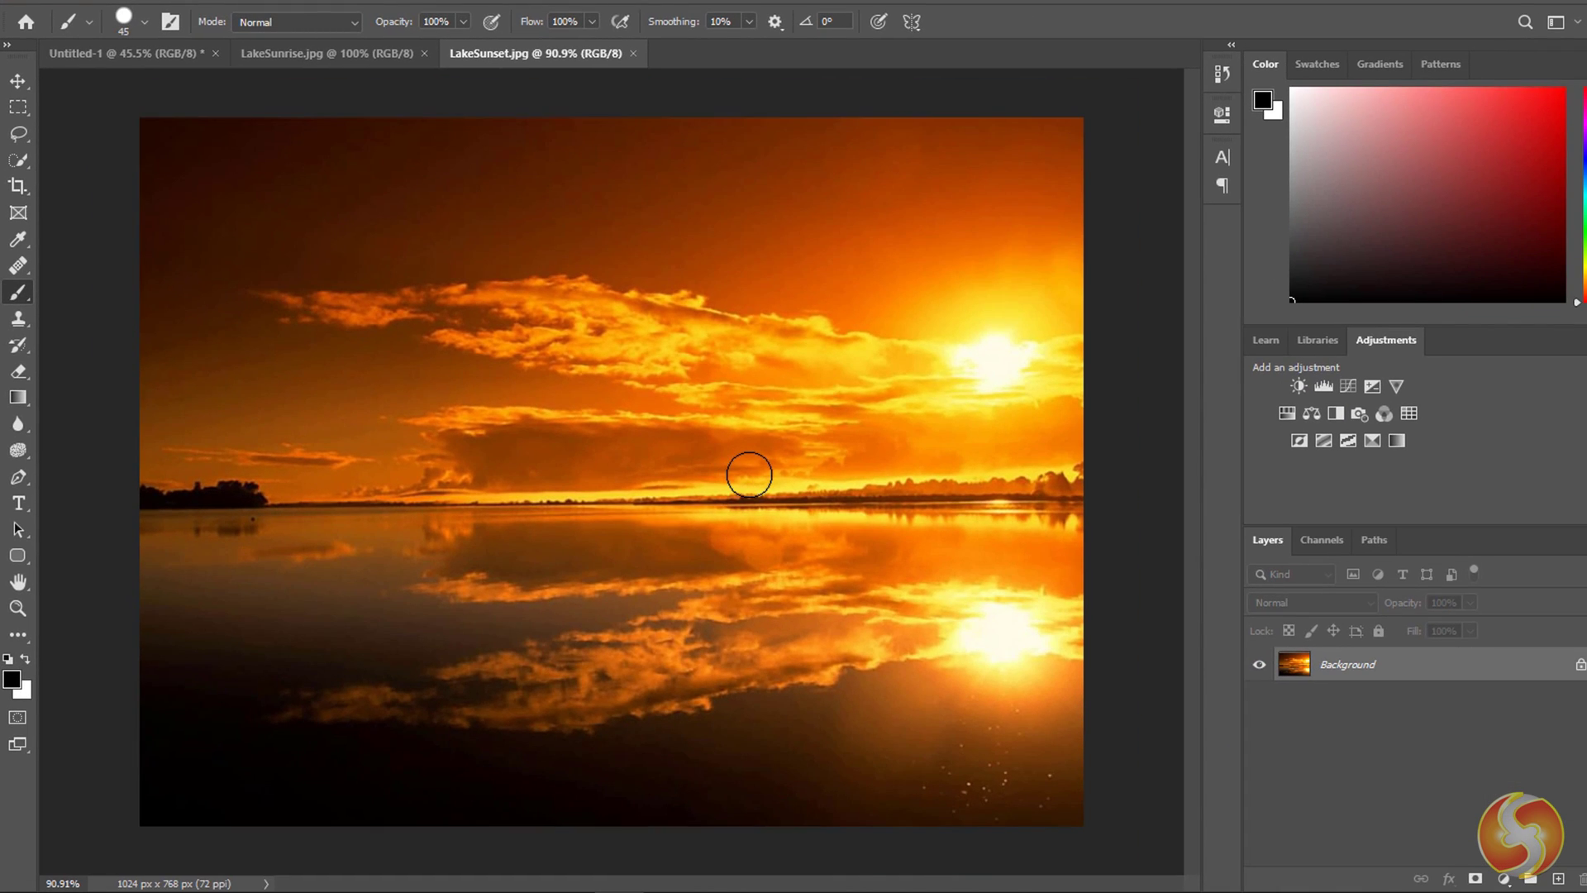
left_click(330, 64)
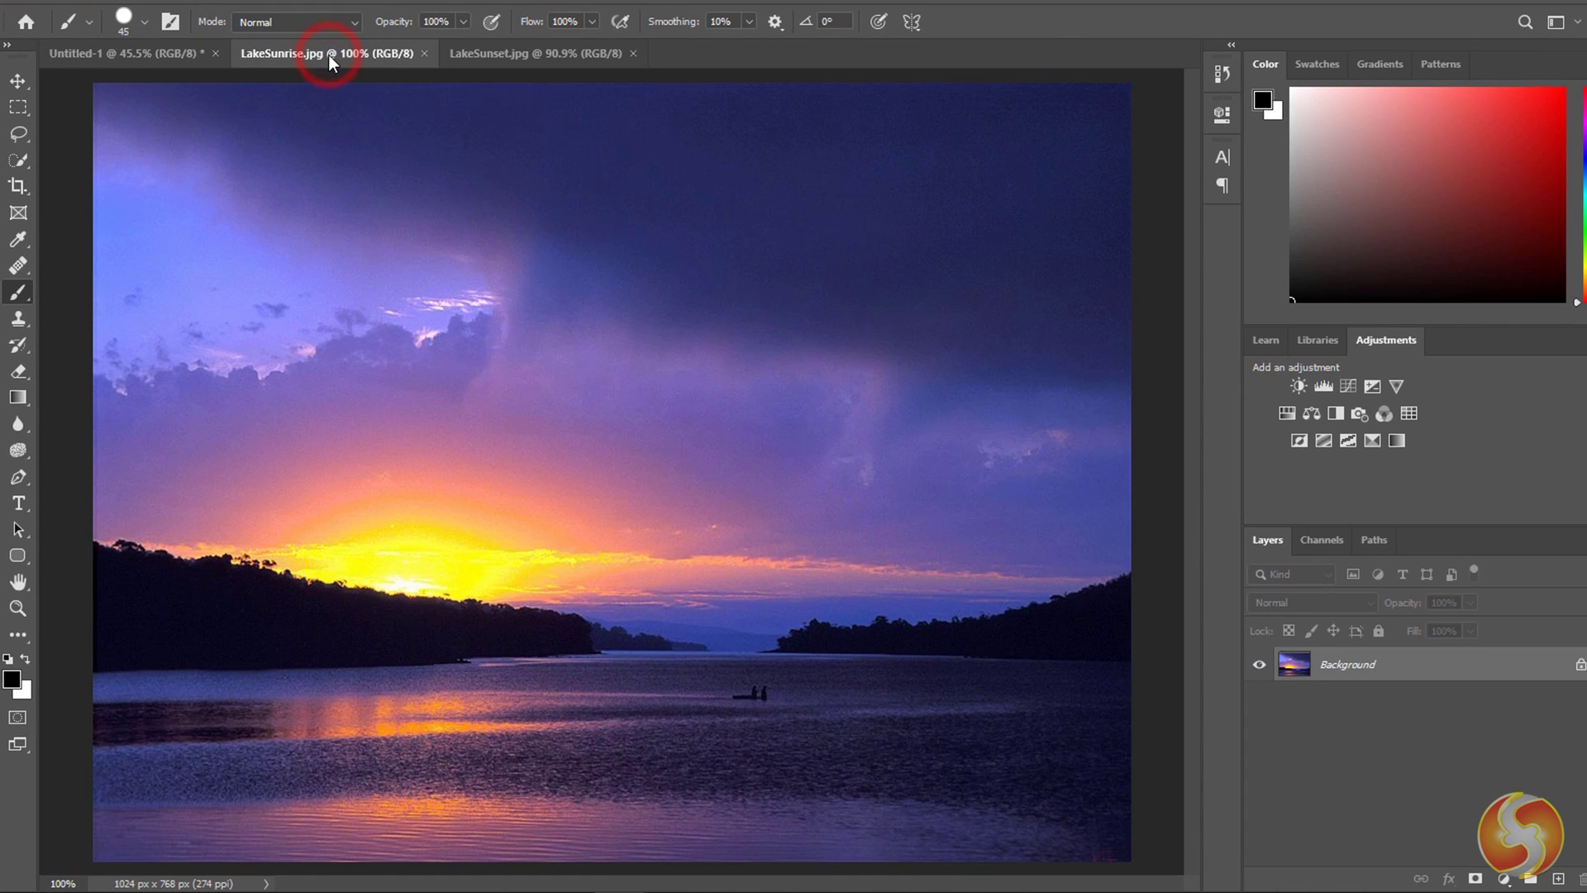
key("ctrl+0")
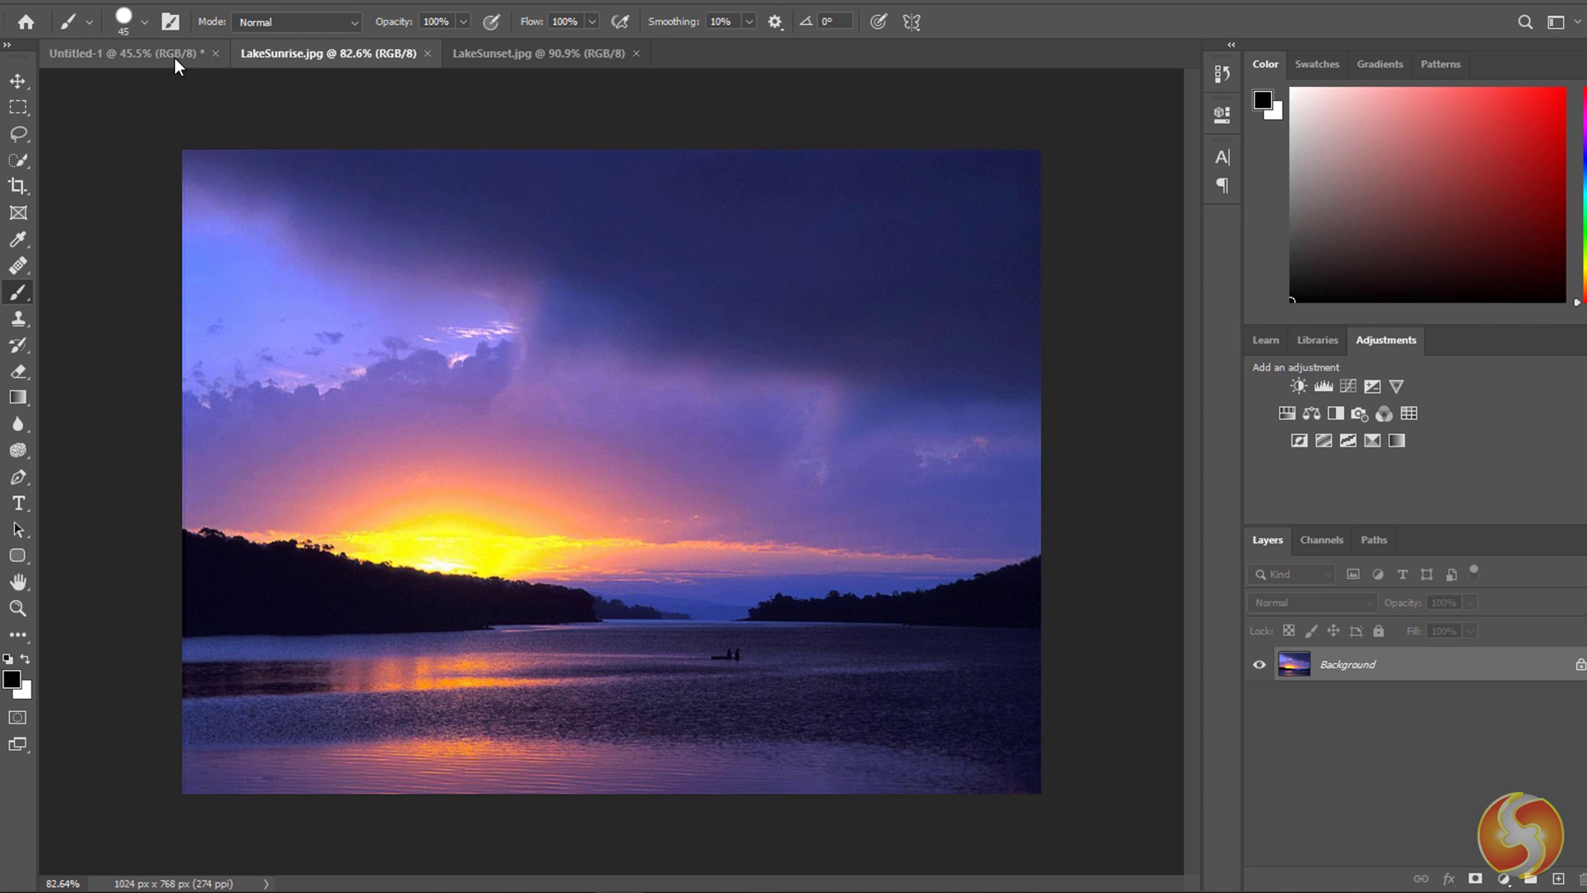
left_click(182, 55)
left_click(334, 66)
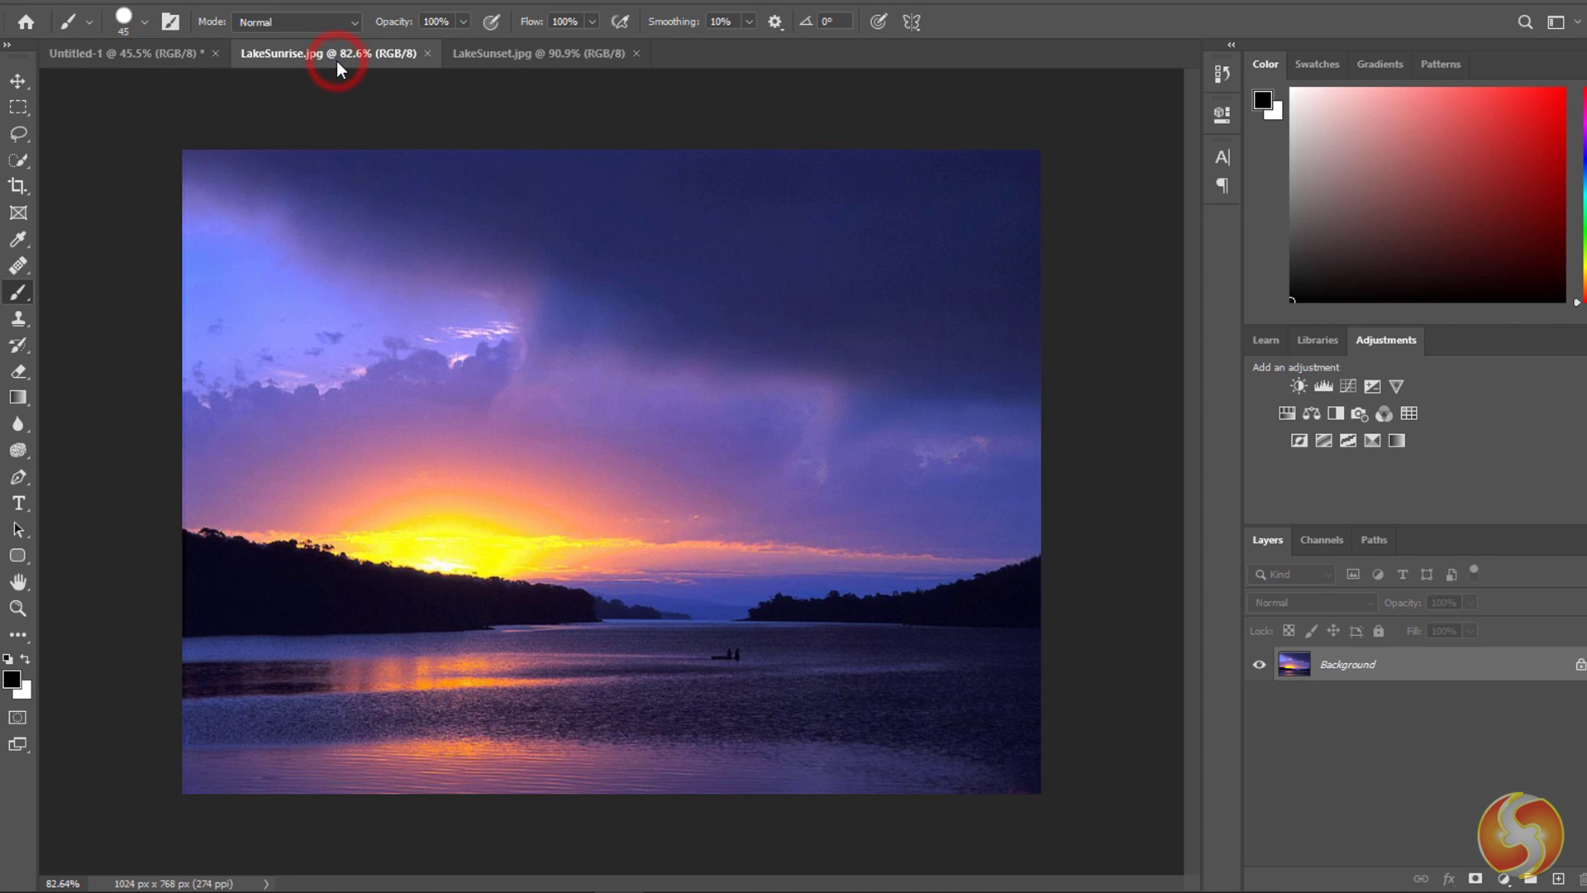
left_click(513, 66)
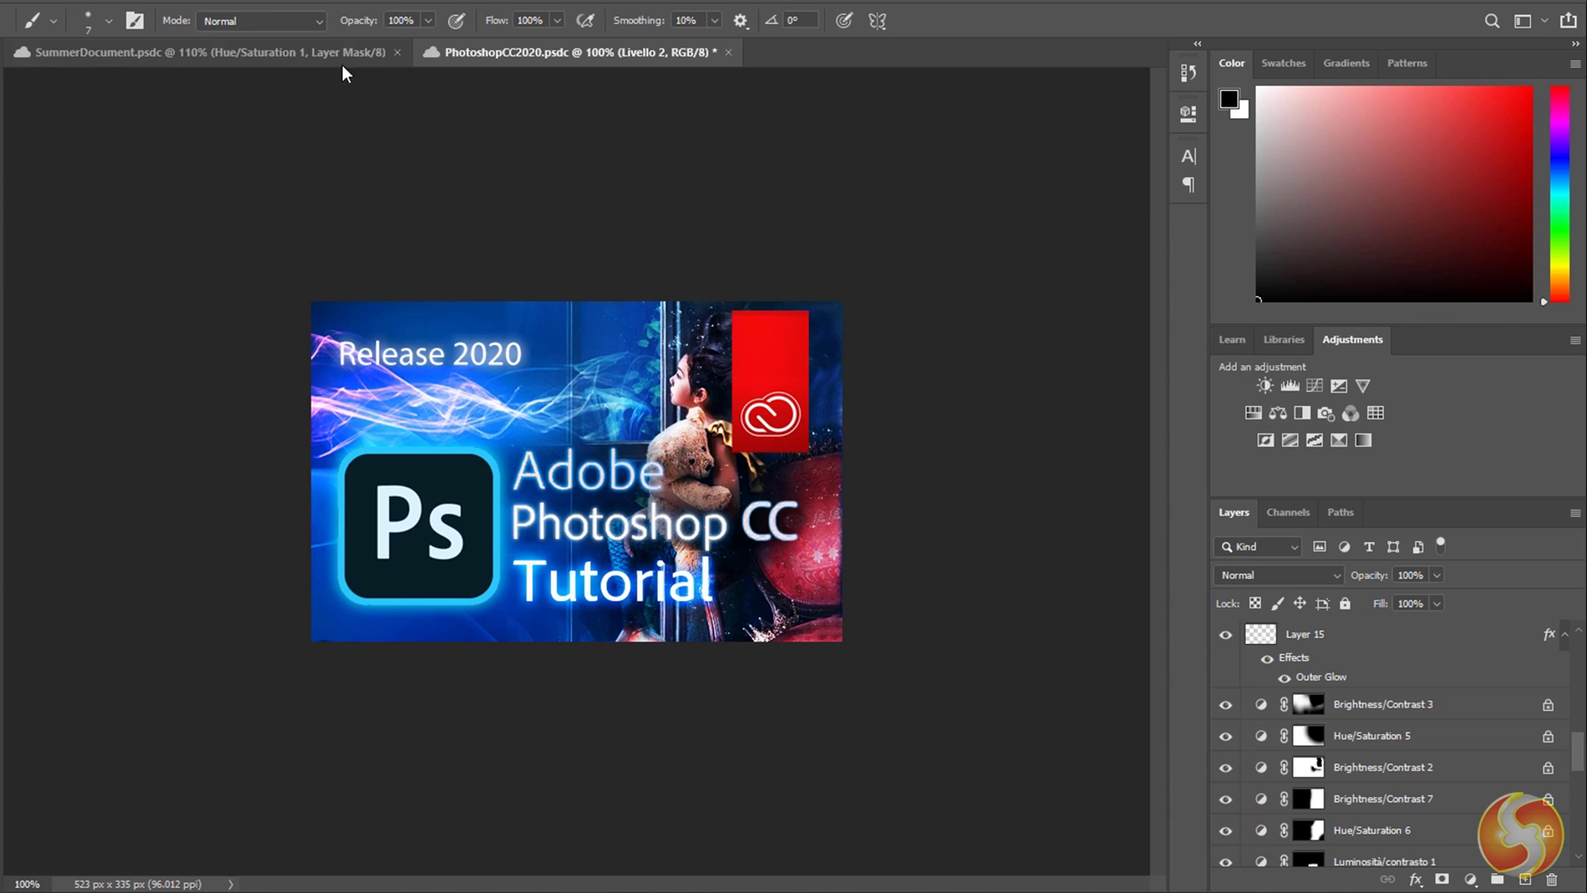
Step: In SummerDocument, toggle the Summer text, red rounded rectangle and beach photo layers off and on
left_click(314, 51)
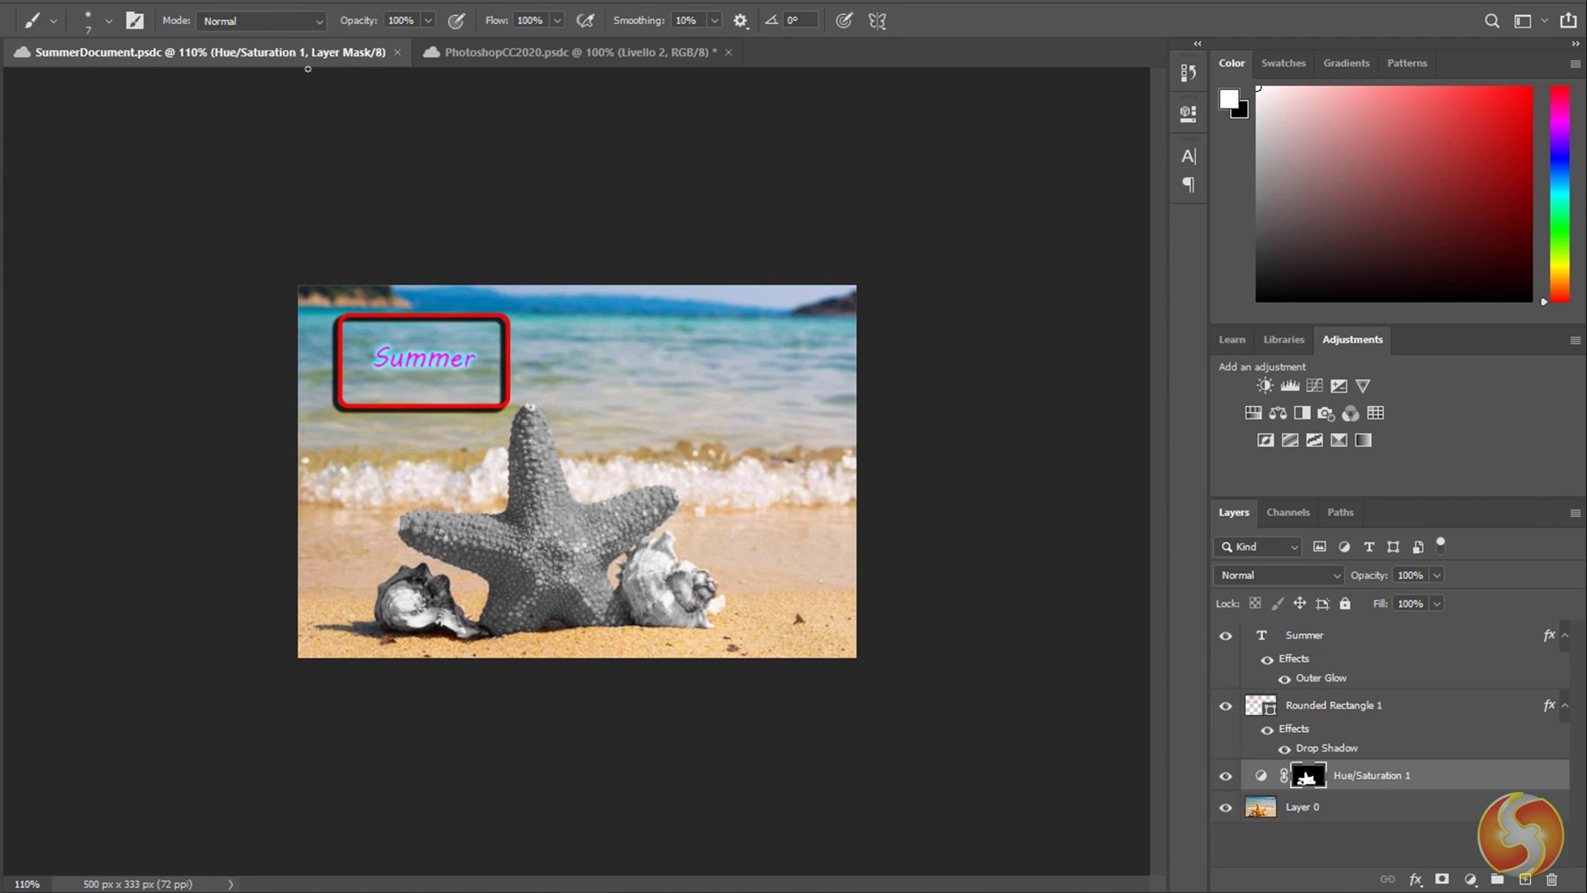
scroll(704, 441, "up", 3)
left_click(1227, 636)
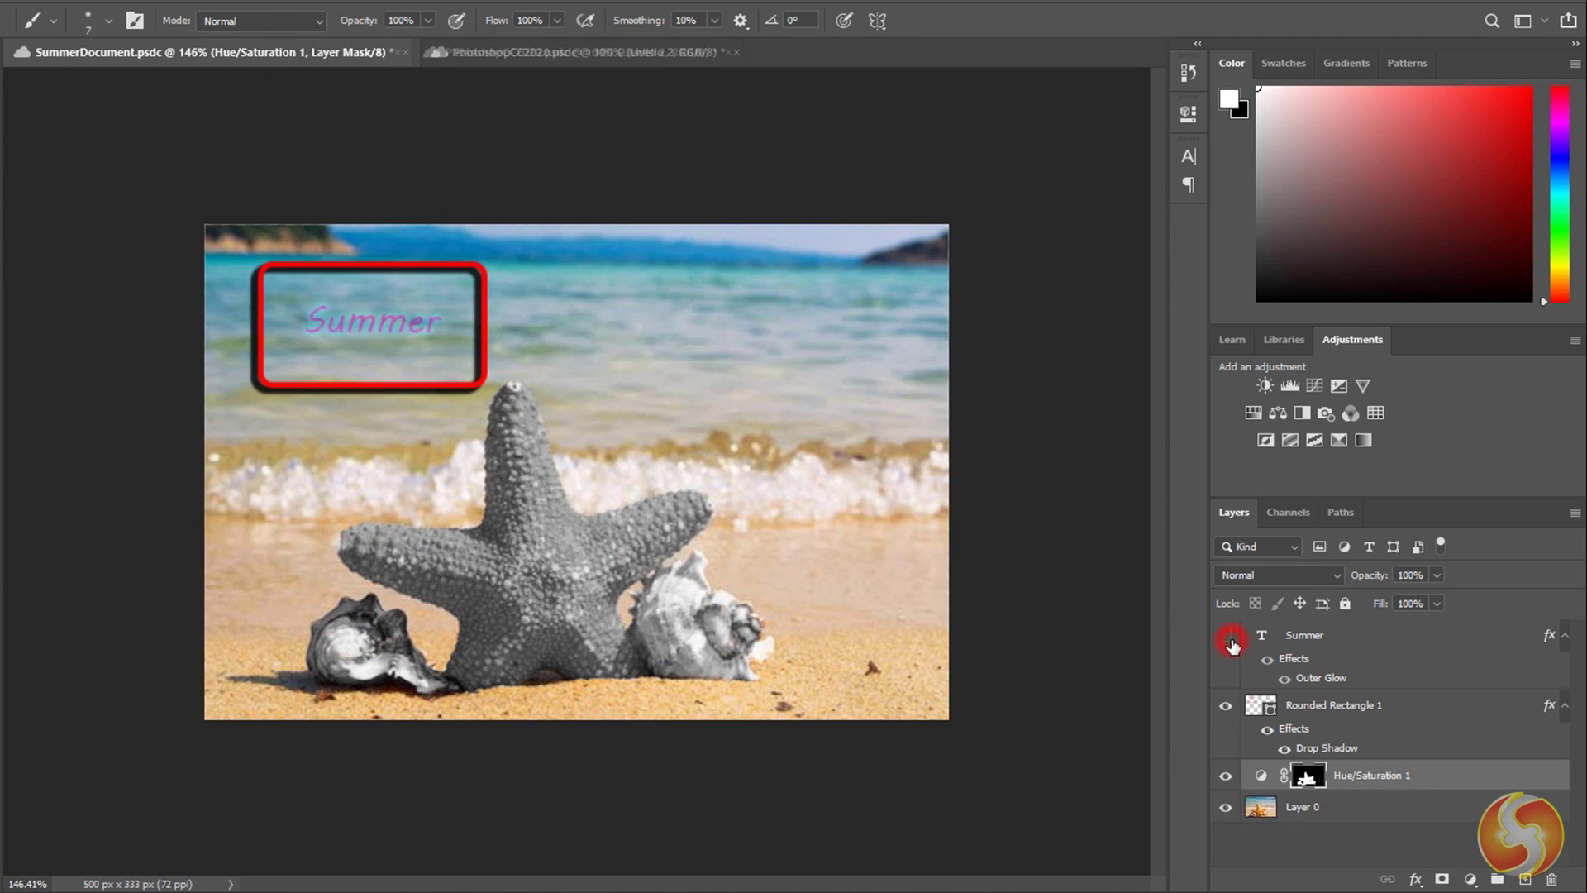
left_click(1227, 637)
left_click(1224, 704)
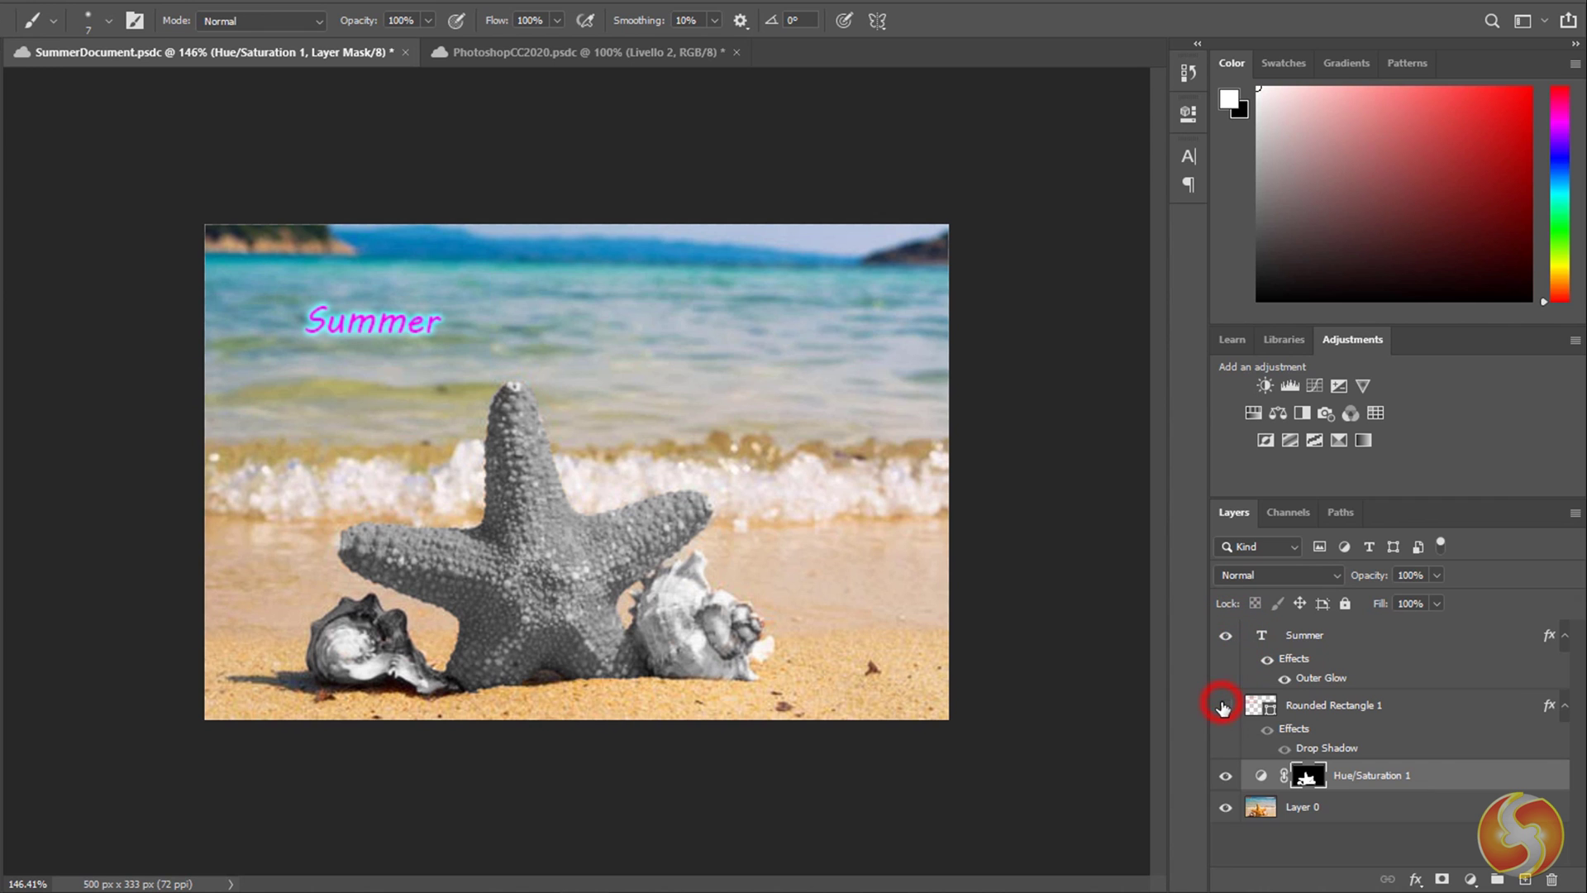
left_click(1224, 705)
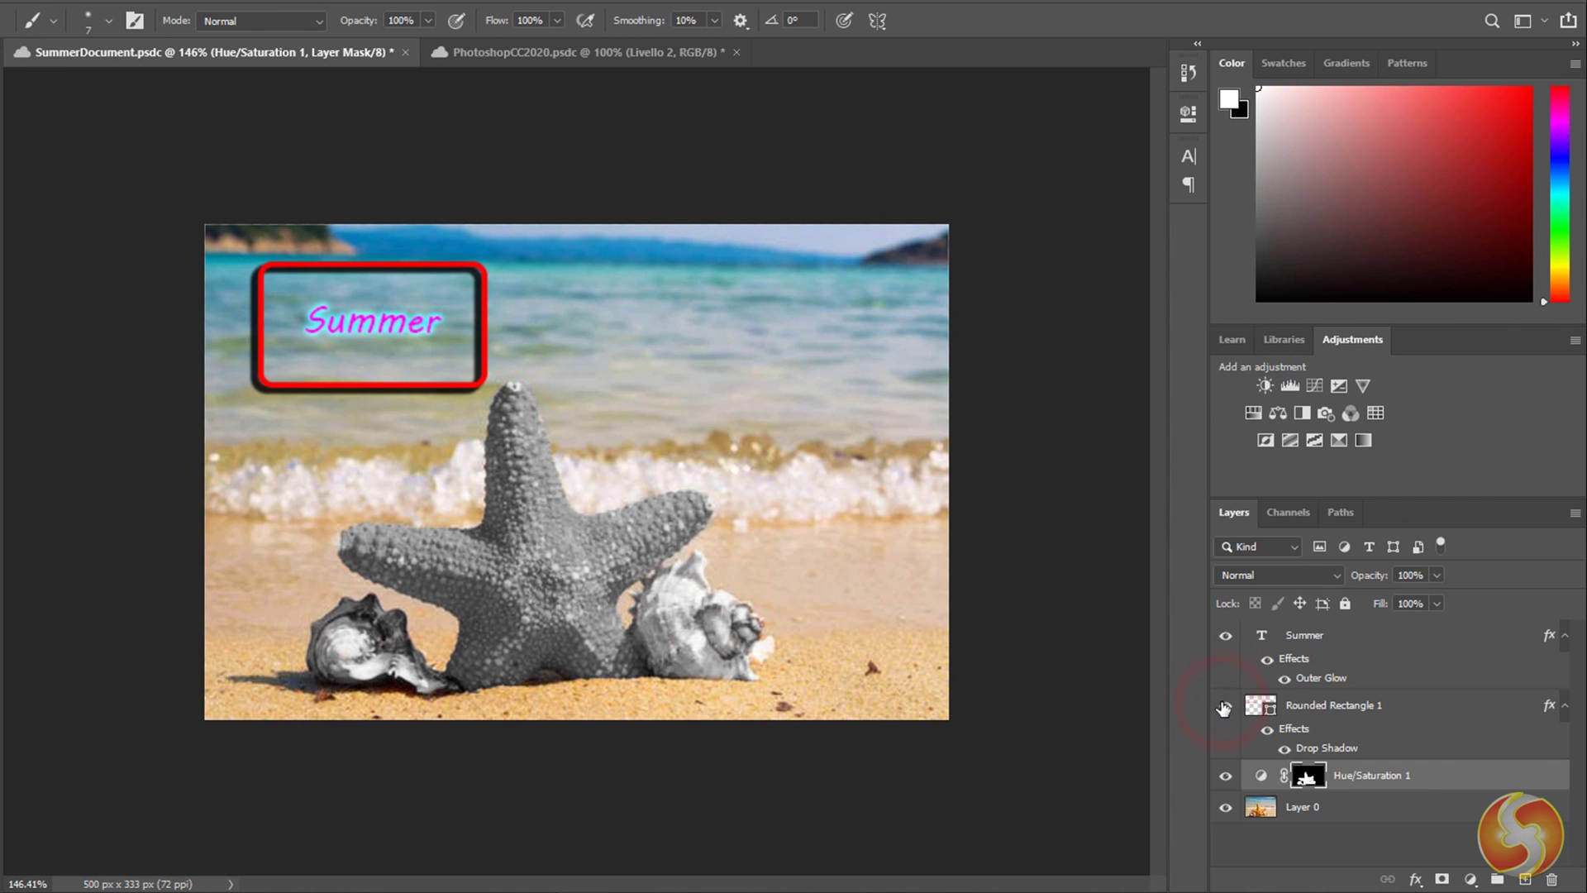
left_click(1226, 807)
left_click(1224, 812)
Step: Toggle Hue/Saturation 1 off and on twice to compare the grey starfish effect
left_click(1225, 777)
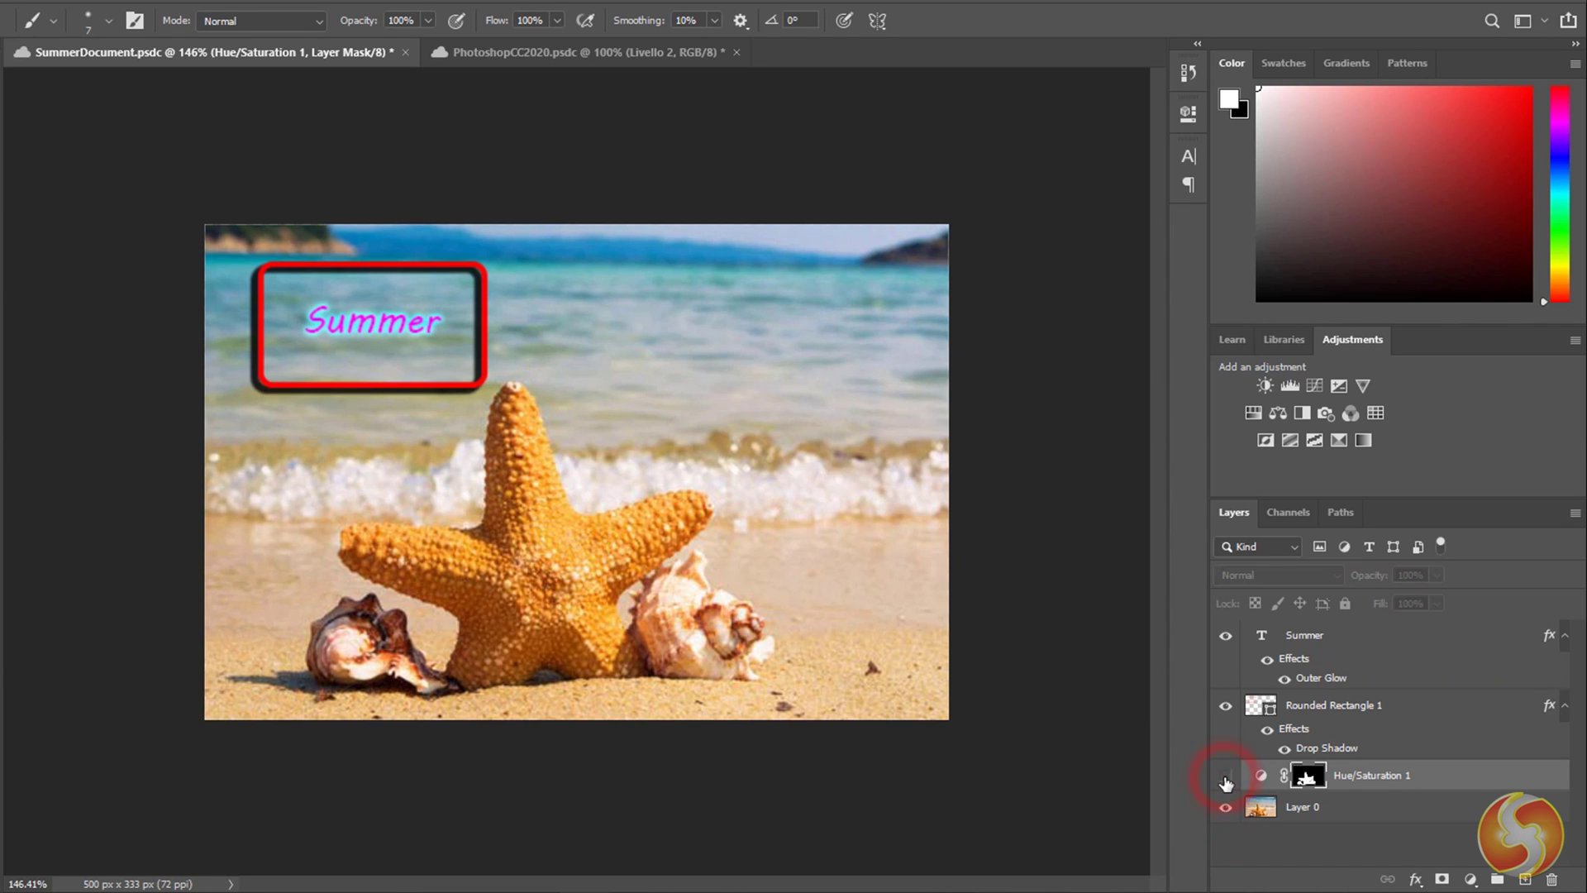
left_click(1225, 777)
left_click(1225, 777)
left_click(1225, 777)
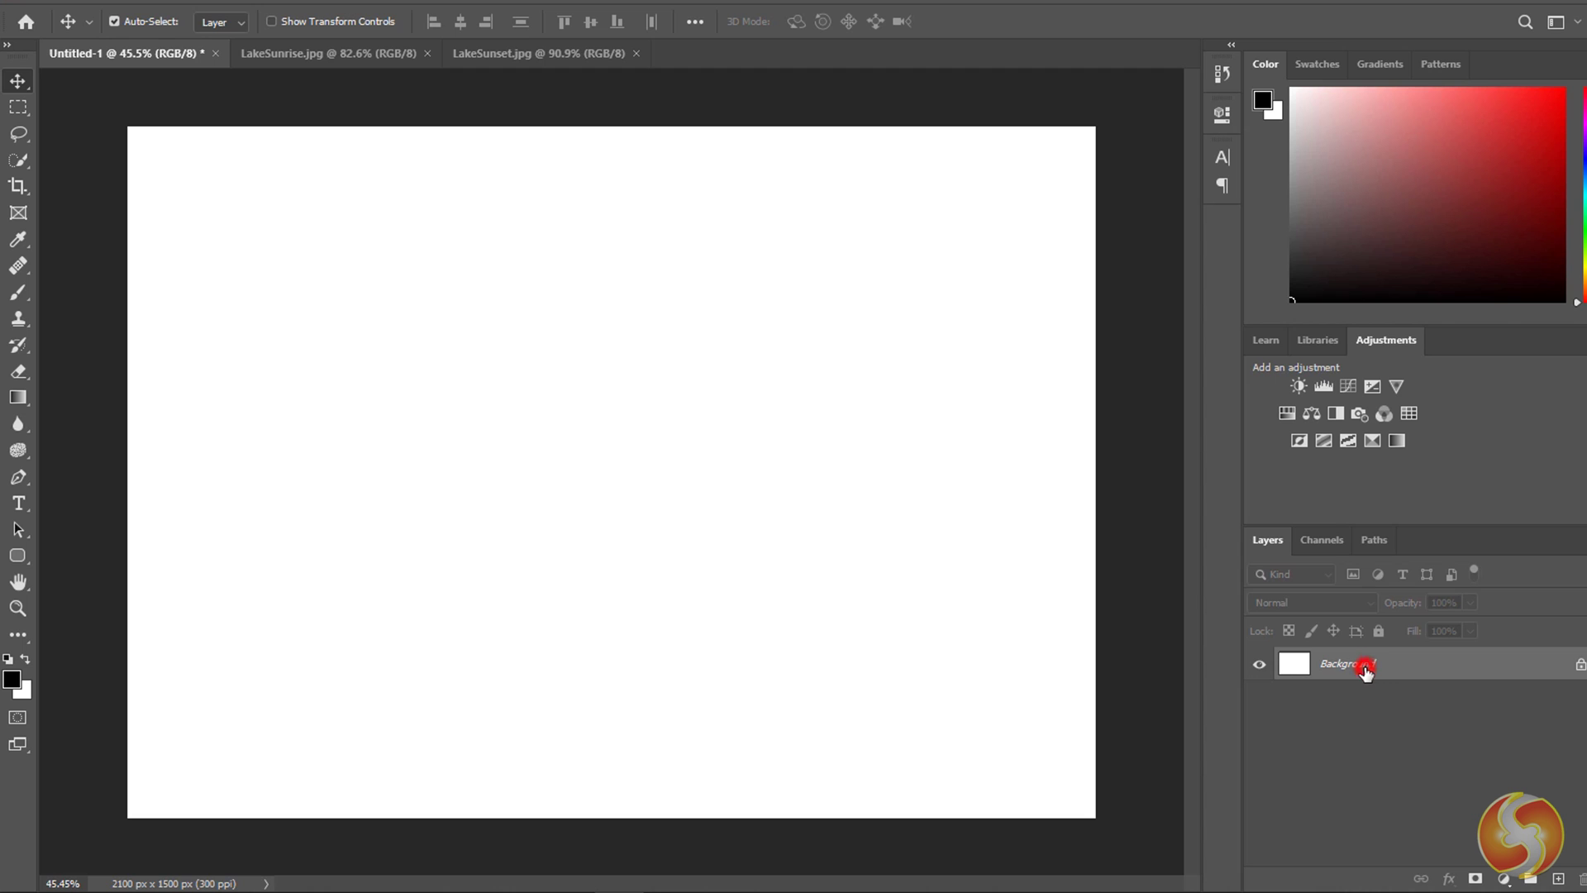
Step: Convert Untitled-1's locked Background into an unlocked Layer 0 through the New Layer dialog
double_click(1364, 667)
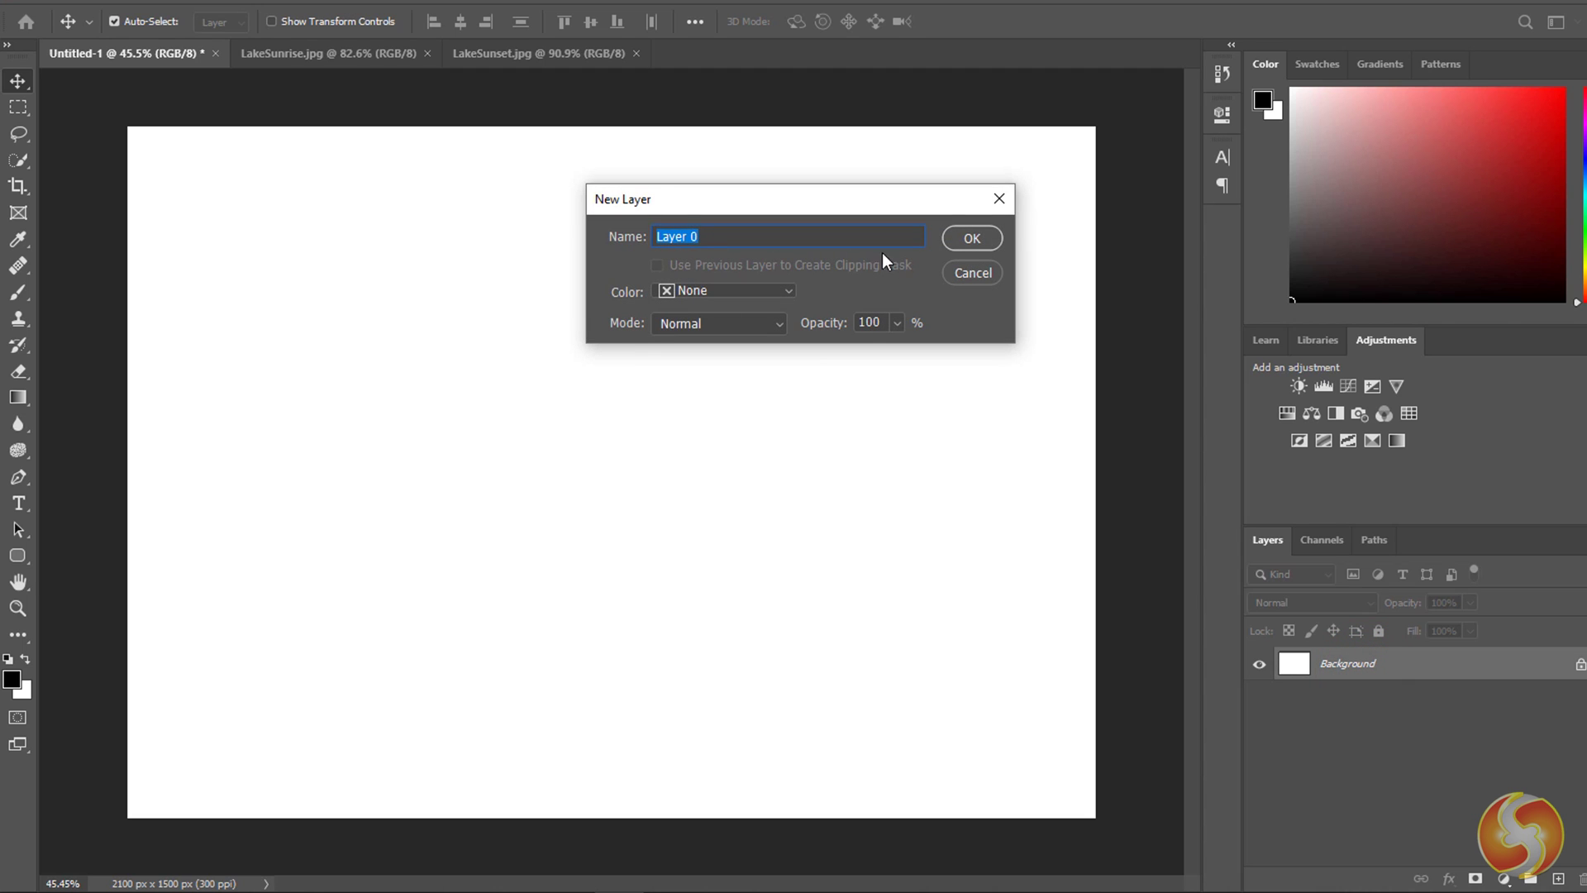
left_click(967, 239)
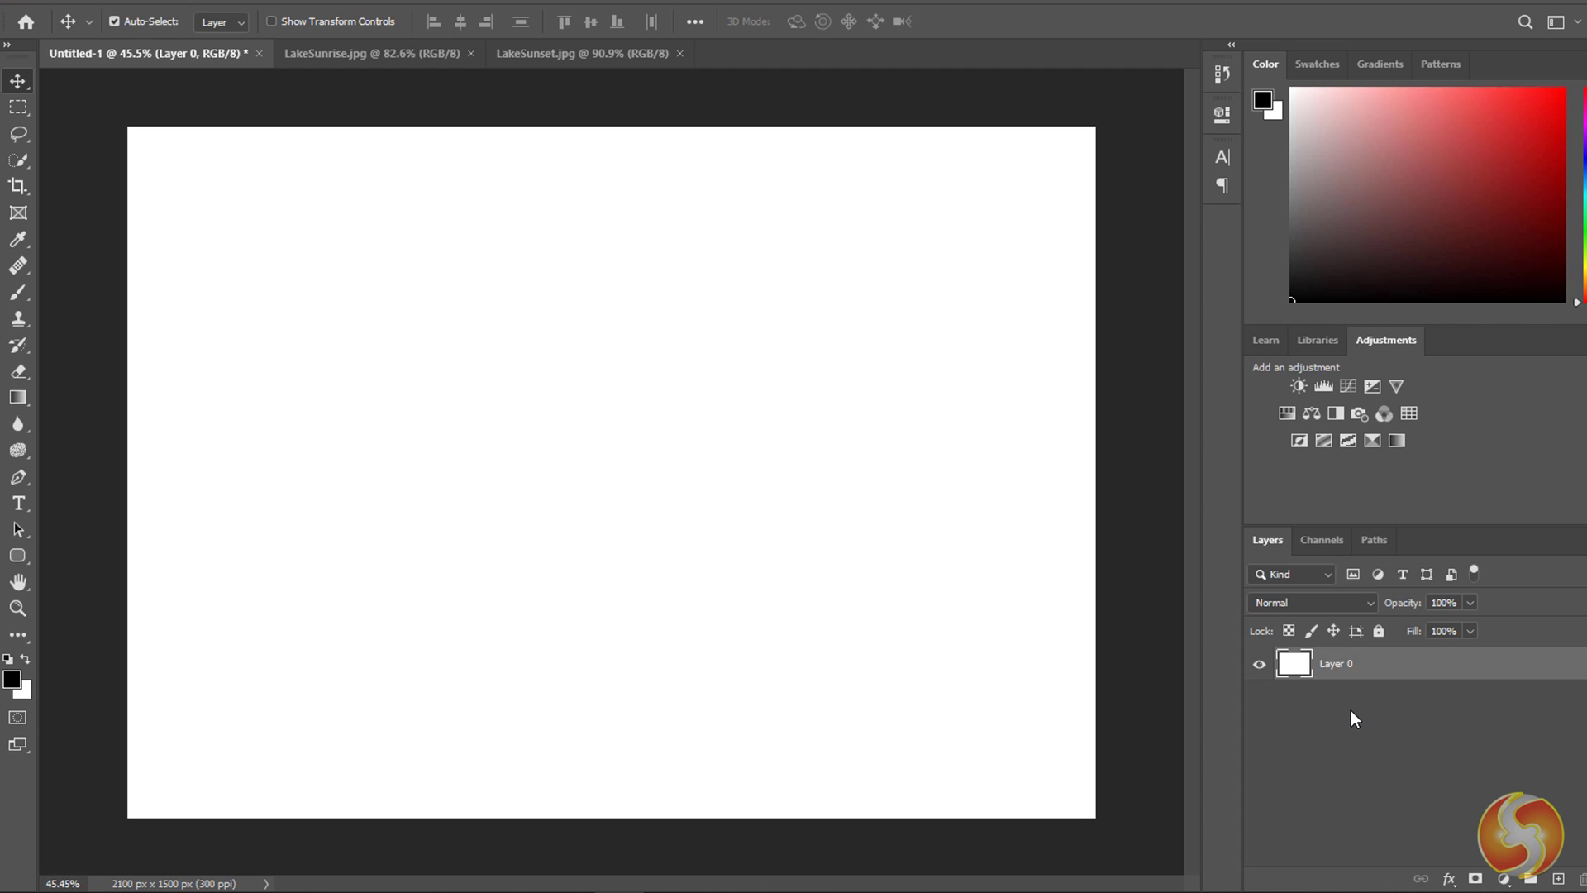
key("ctrl")
Step: Select all of the LakeSunrise photo, copy it and paste it into Untitled-1 as Layer 1
left_click(383, 53)
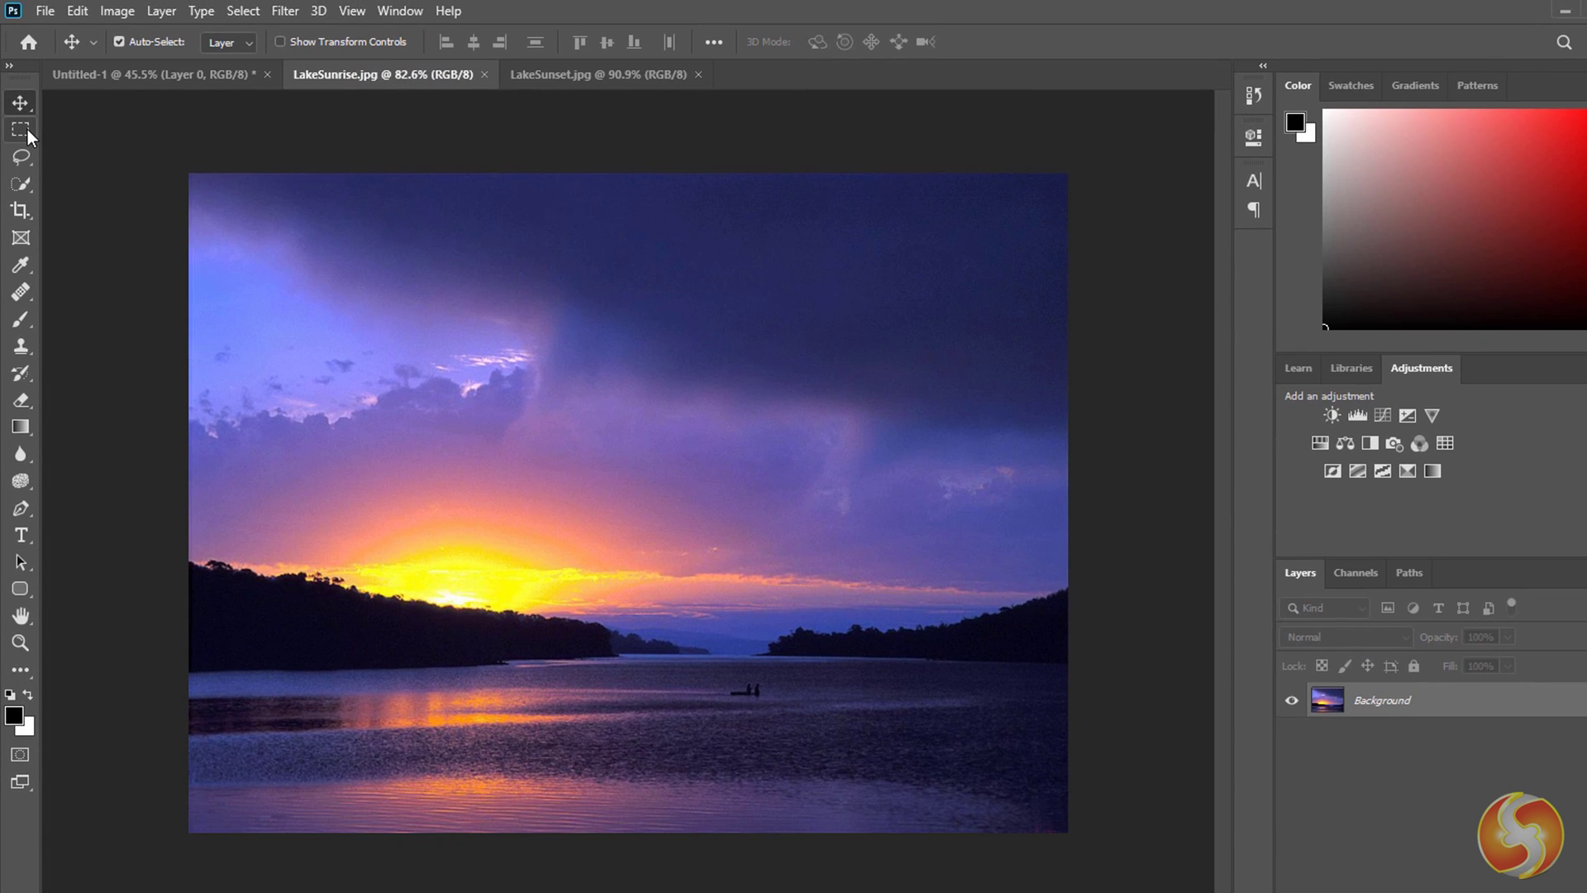
left_click(27, 134)
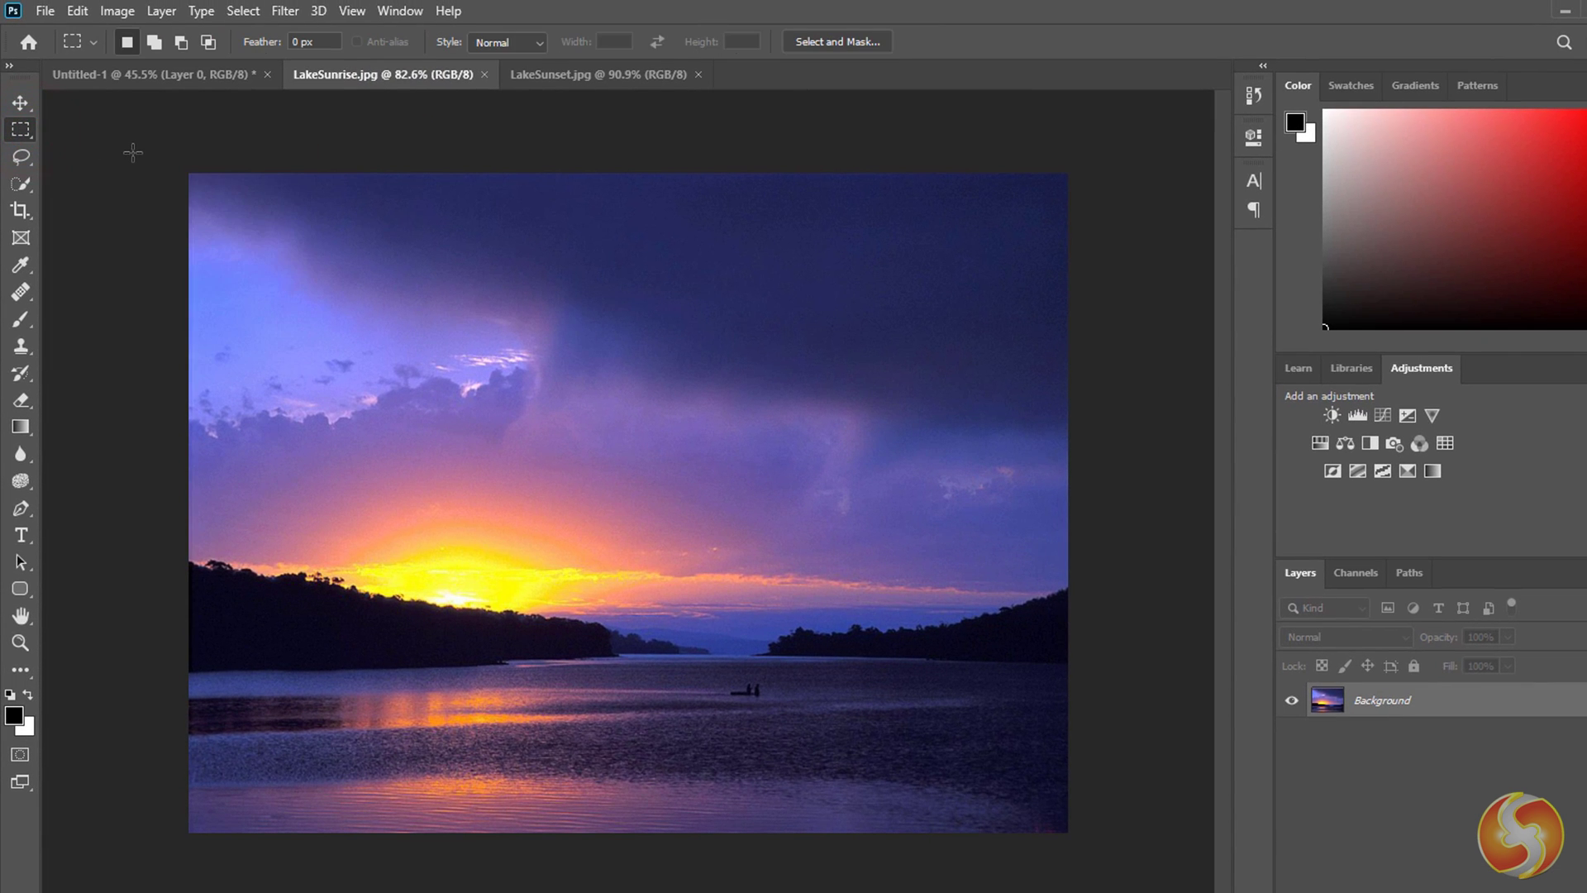
left_click_drag(132, 152, 1125, 858)
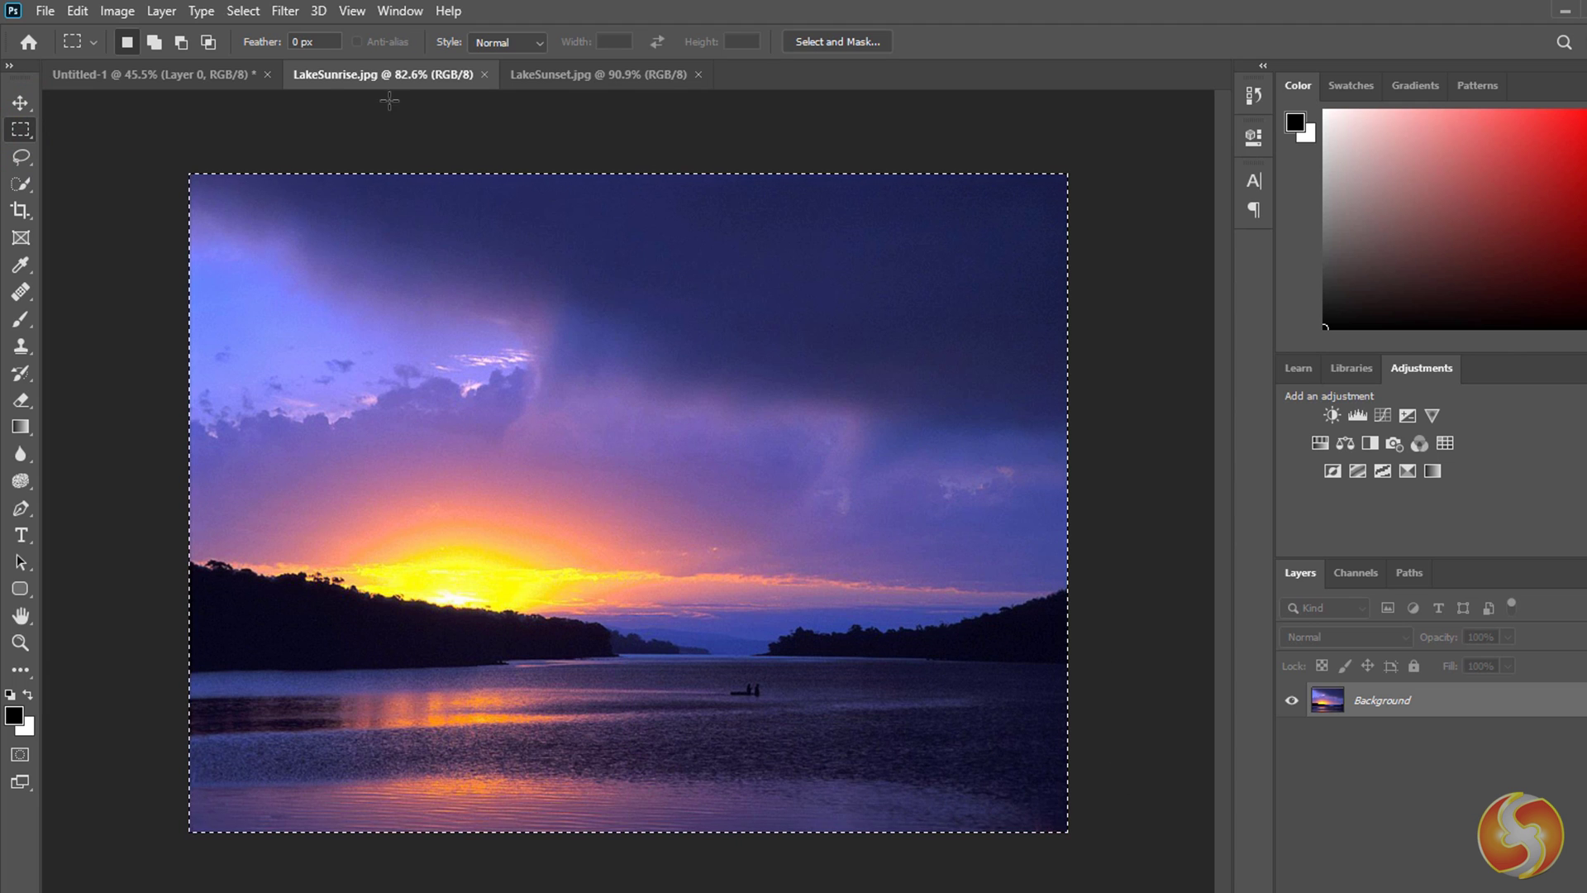
left_click(77, 10)
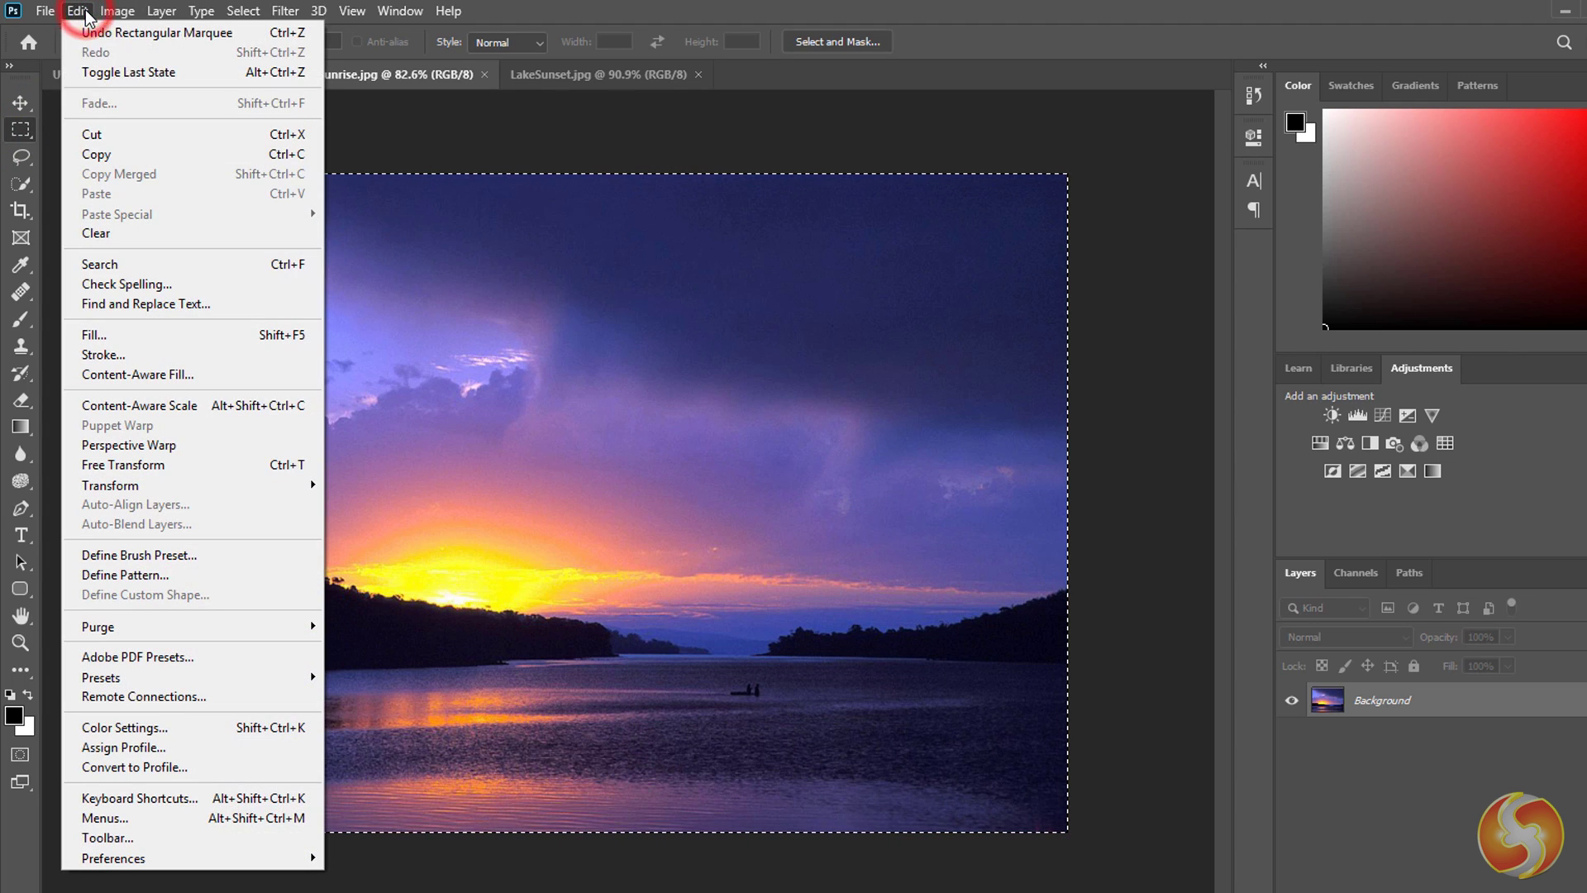
left_click(106, 154)
left_click(114, 75)
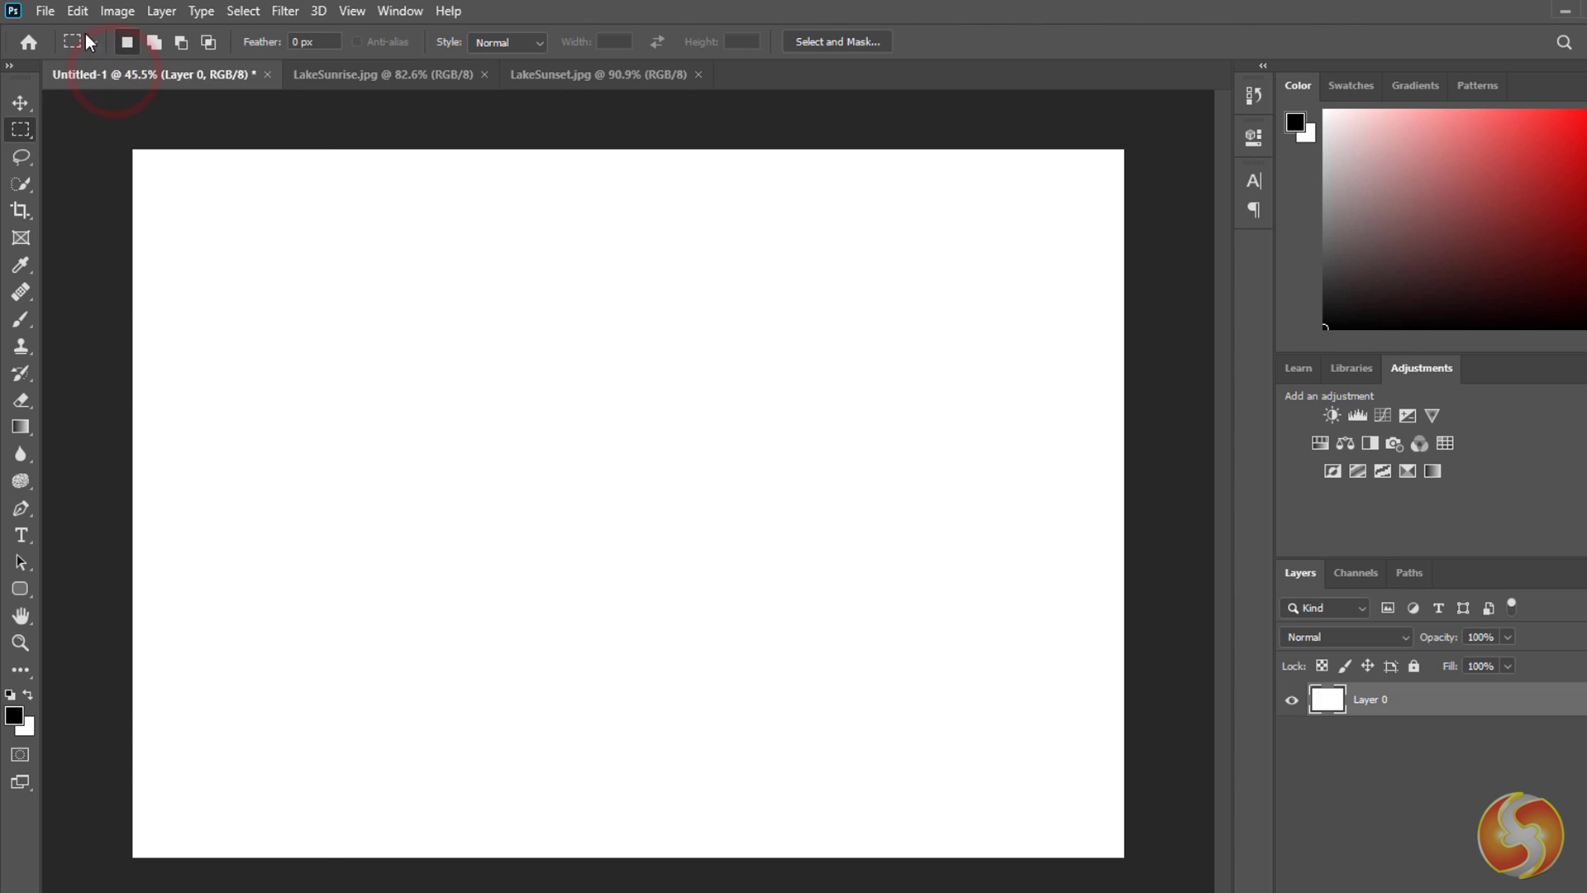
left_click(77, 11)
left_click(114, 193)
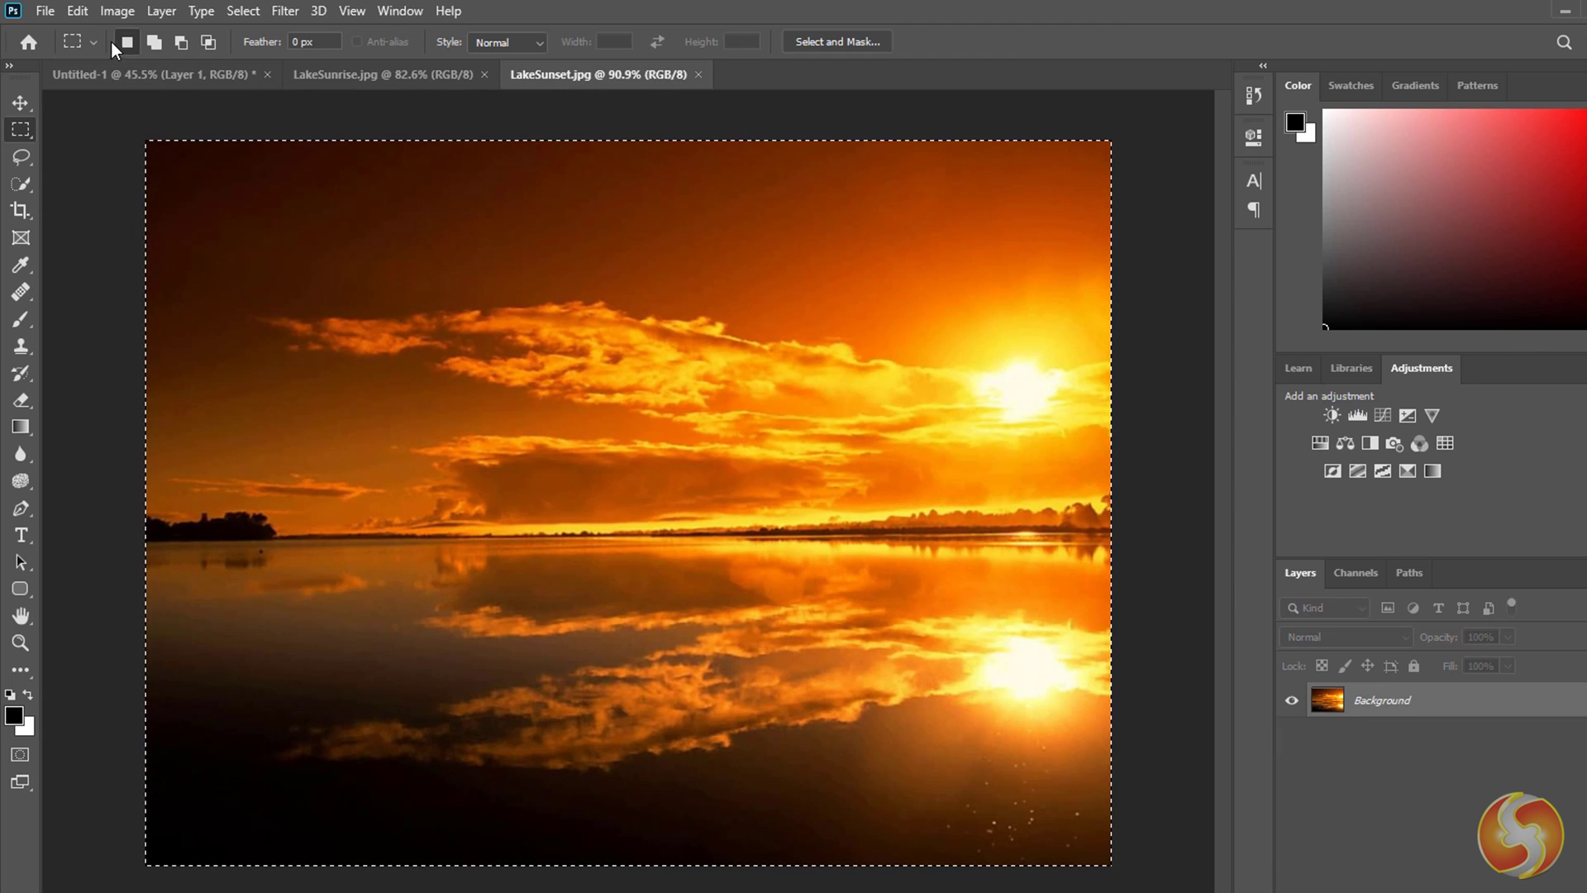
Step: Copy the LakeSunset photo into Untitled-1 as Layer 2, leaving Layer 2 selected
left_click(78, 12)
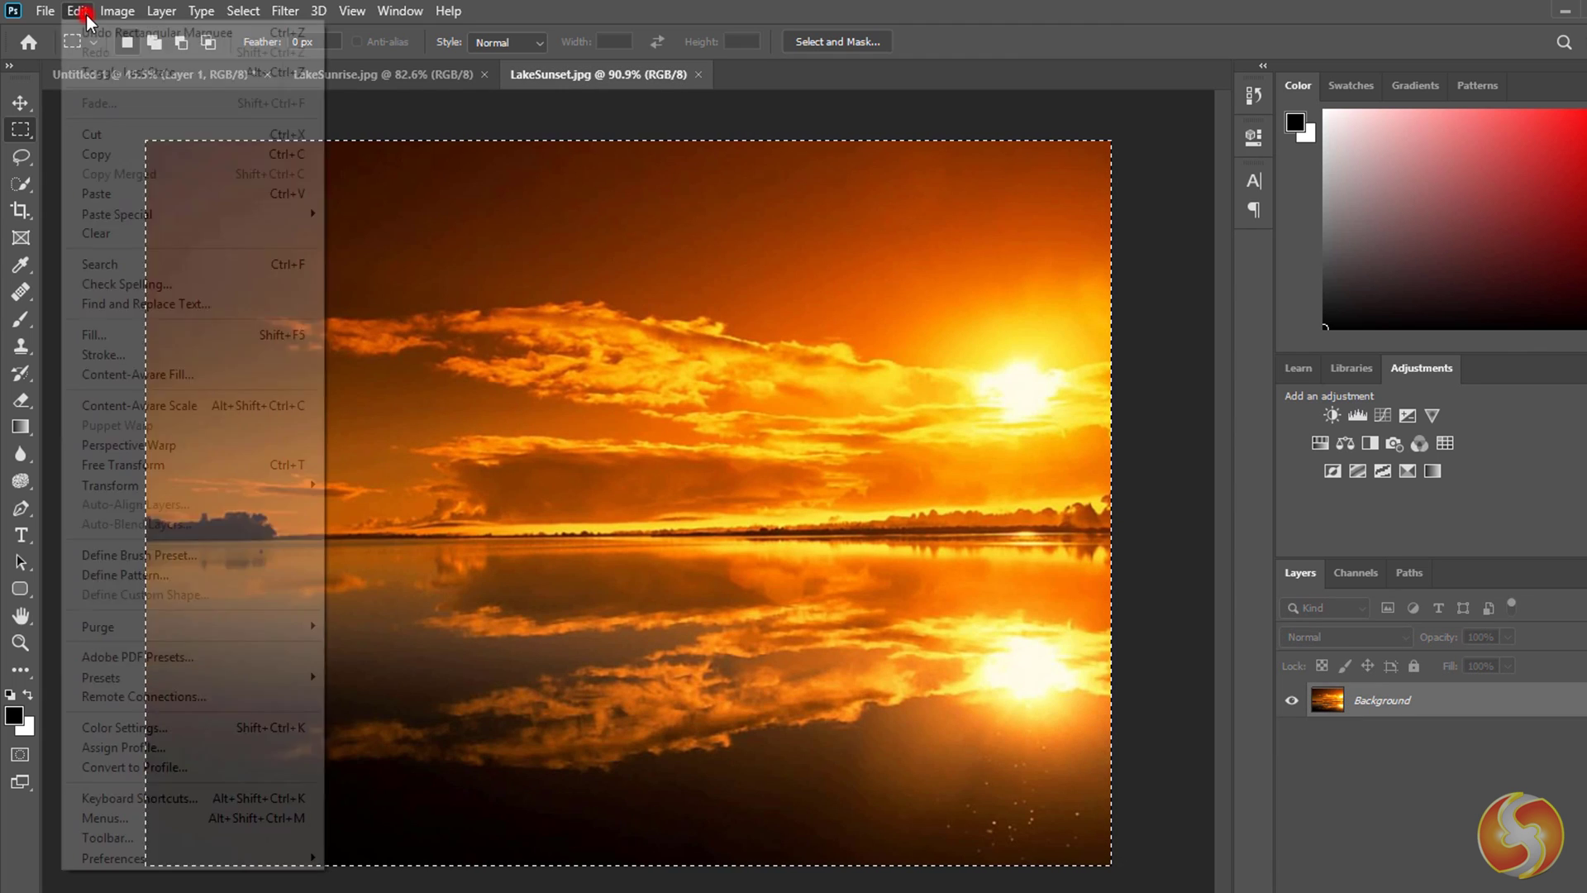
left_click(96, 154)
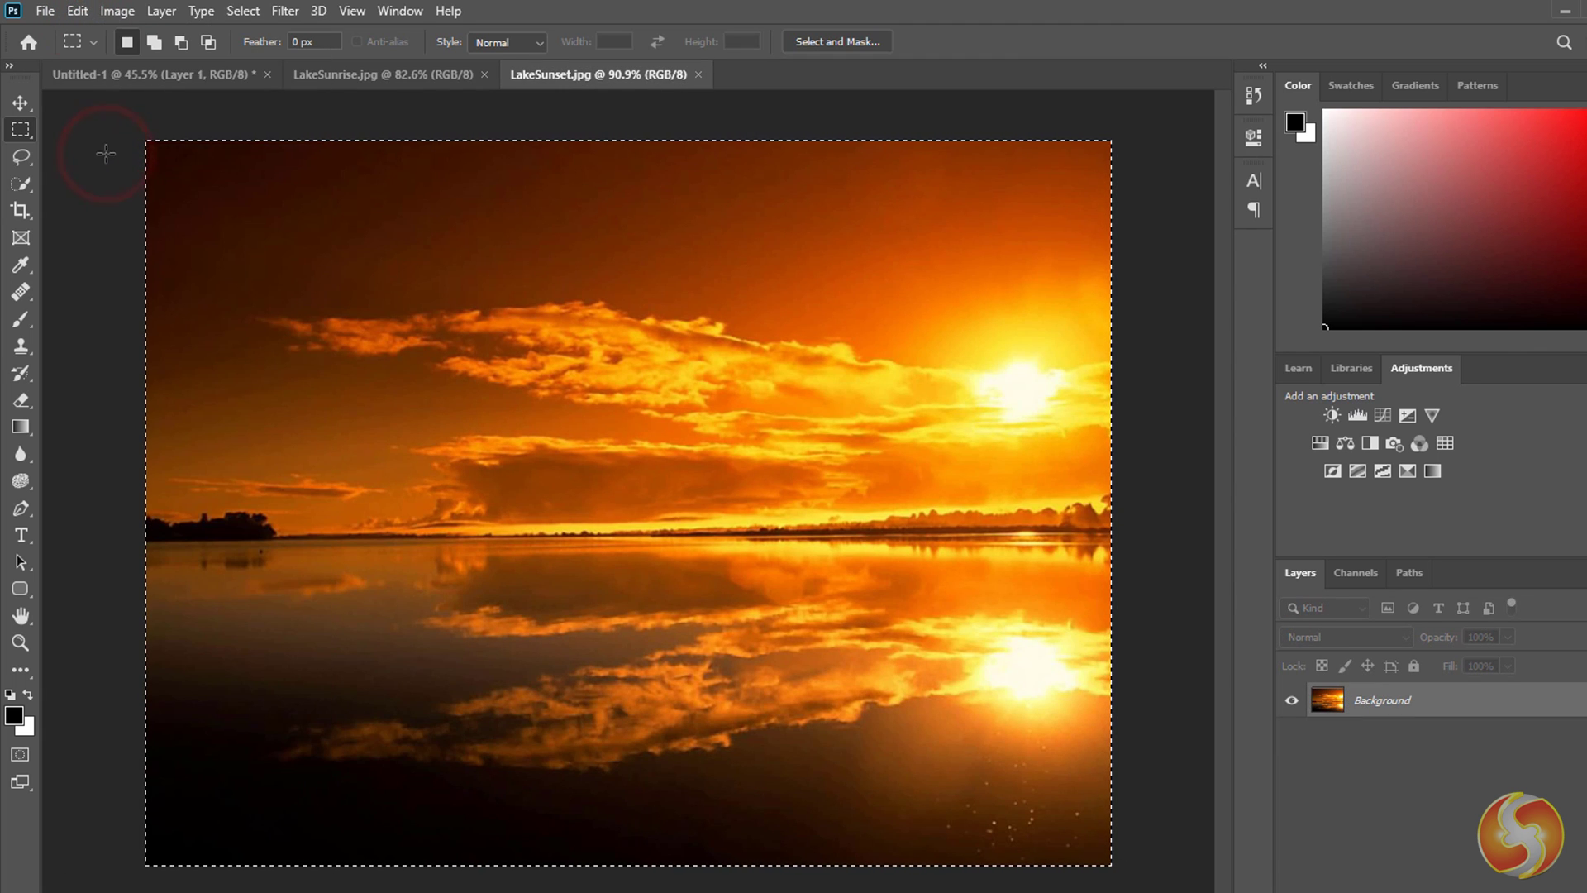
left_click(102, 78)
left_click(78, 12)
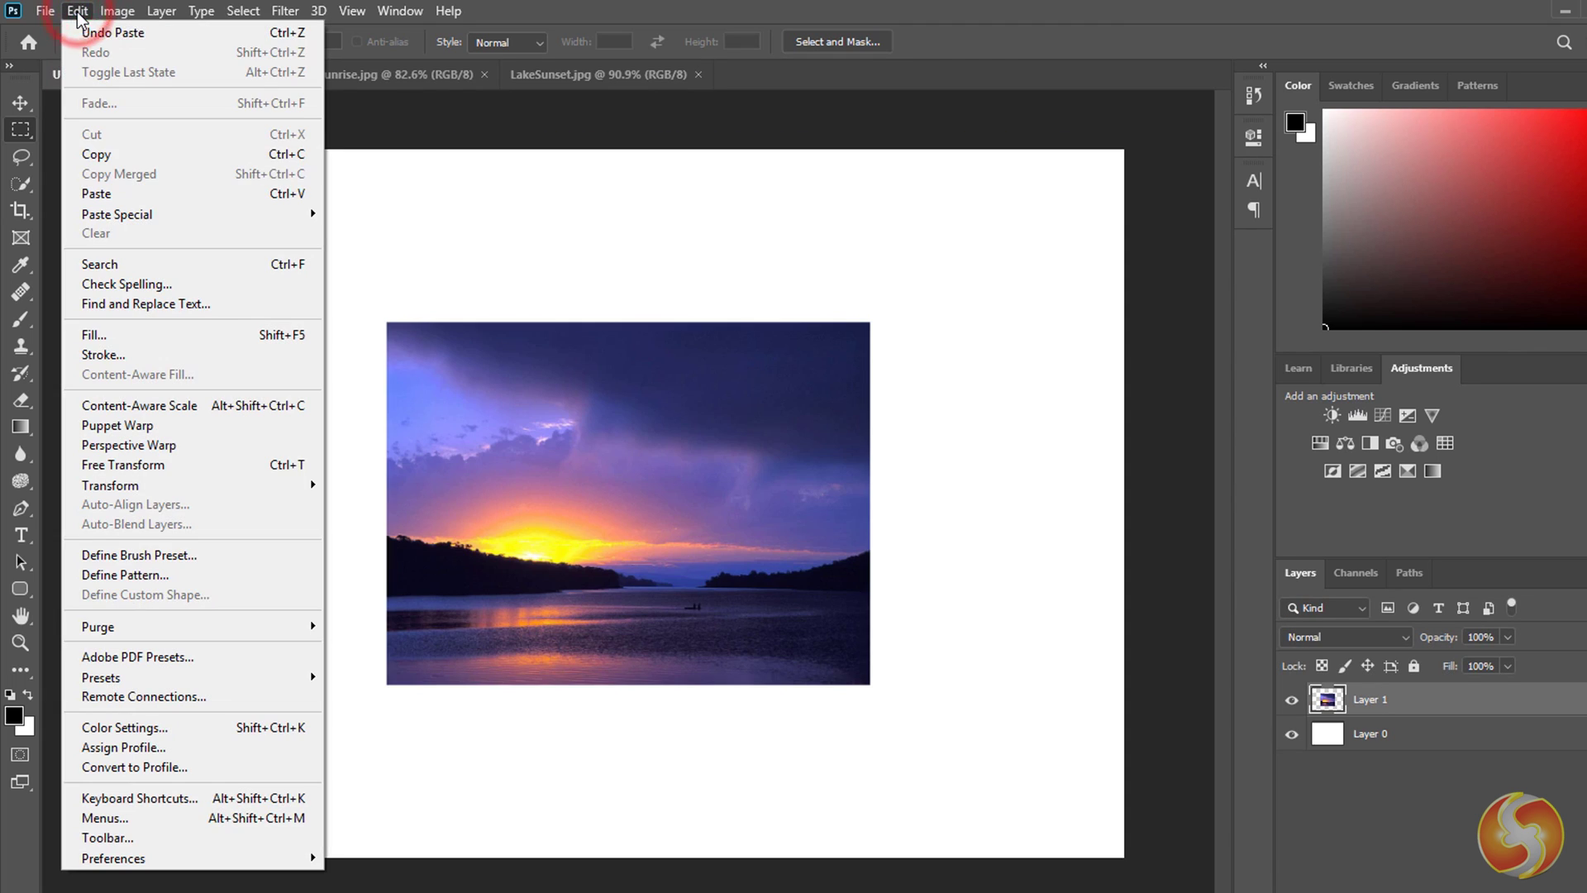
left_click(106, 196)
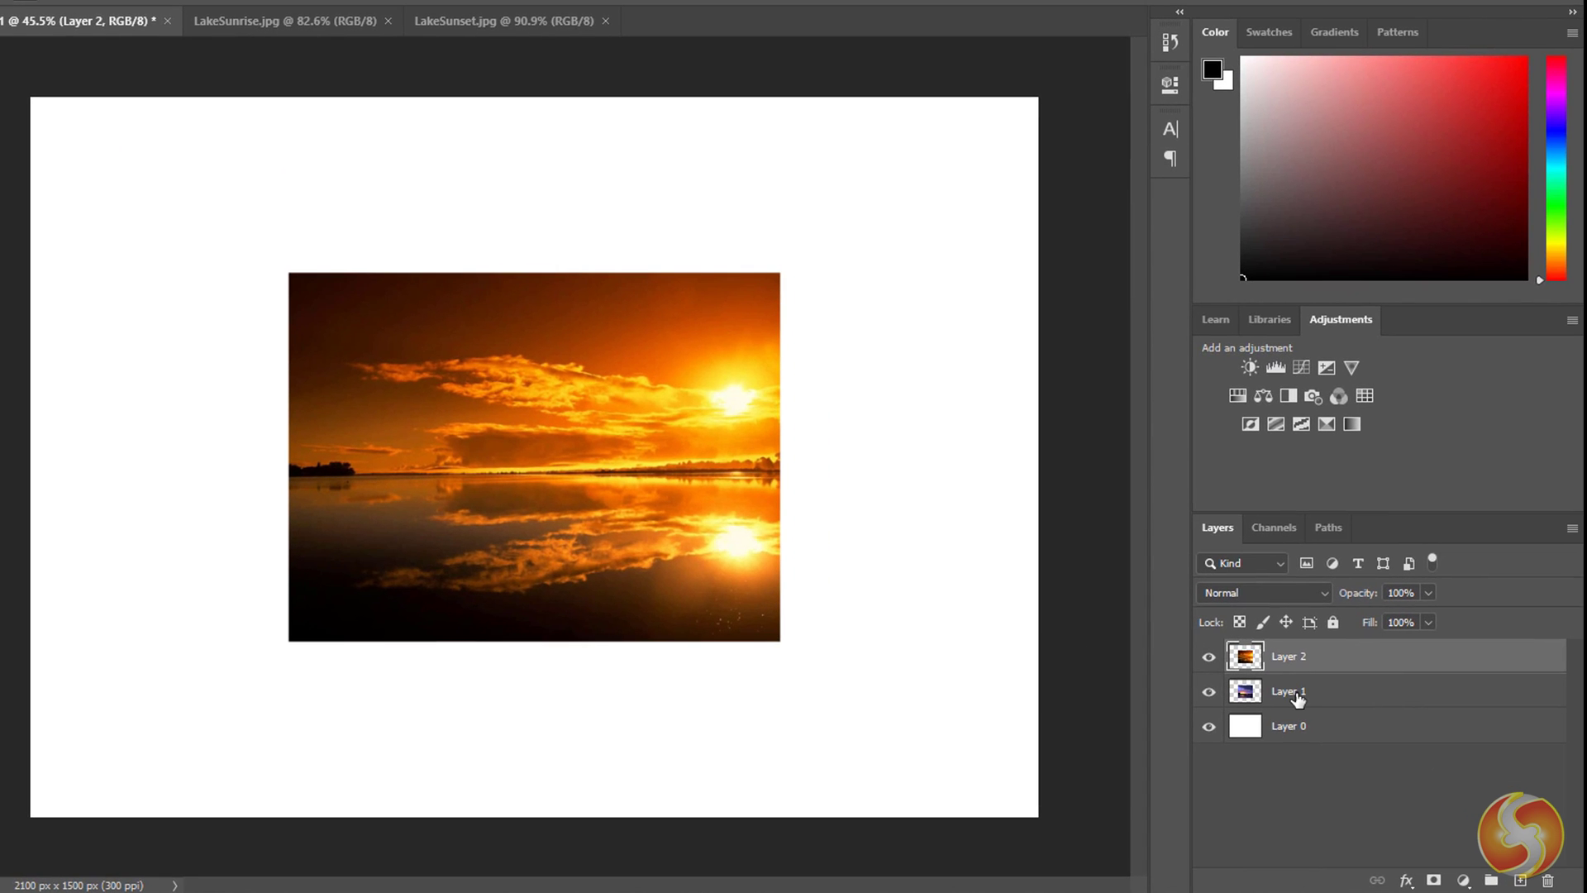
left_click(1296, 695)
left_click(1297, 727)
left_click(1296, 692)
left_click(1294, 658)
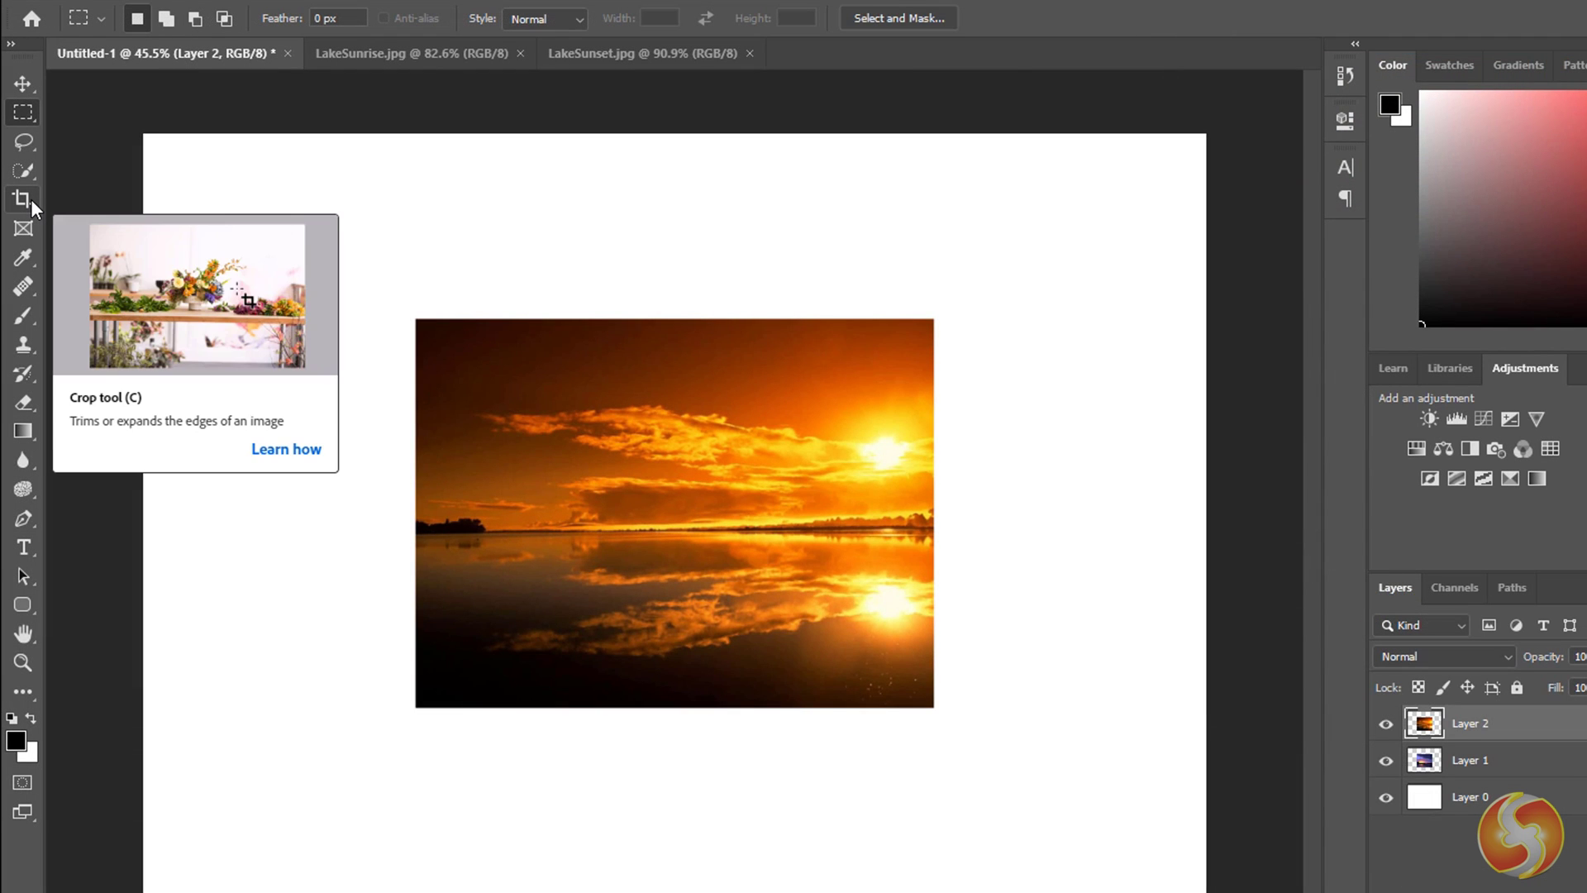
Step: Crop outward past the canvas's right and bottom edges to add transparent space, then commit
left_click(32, 200)
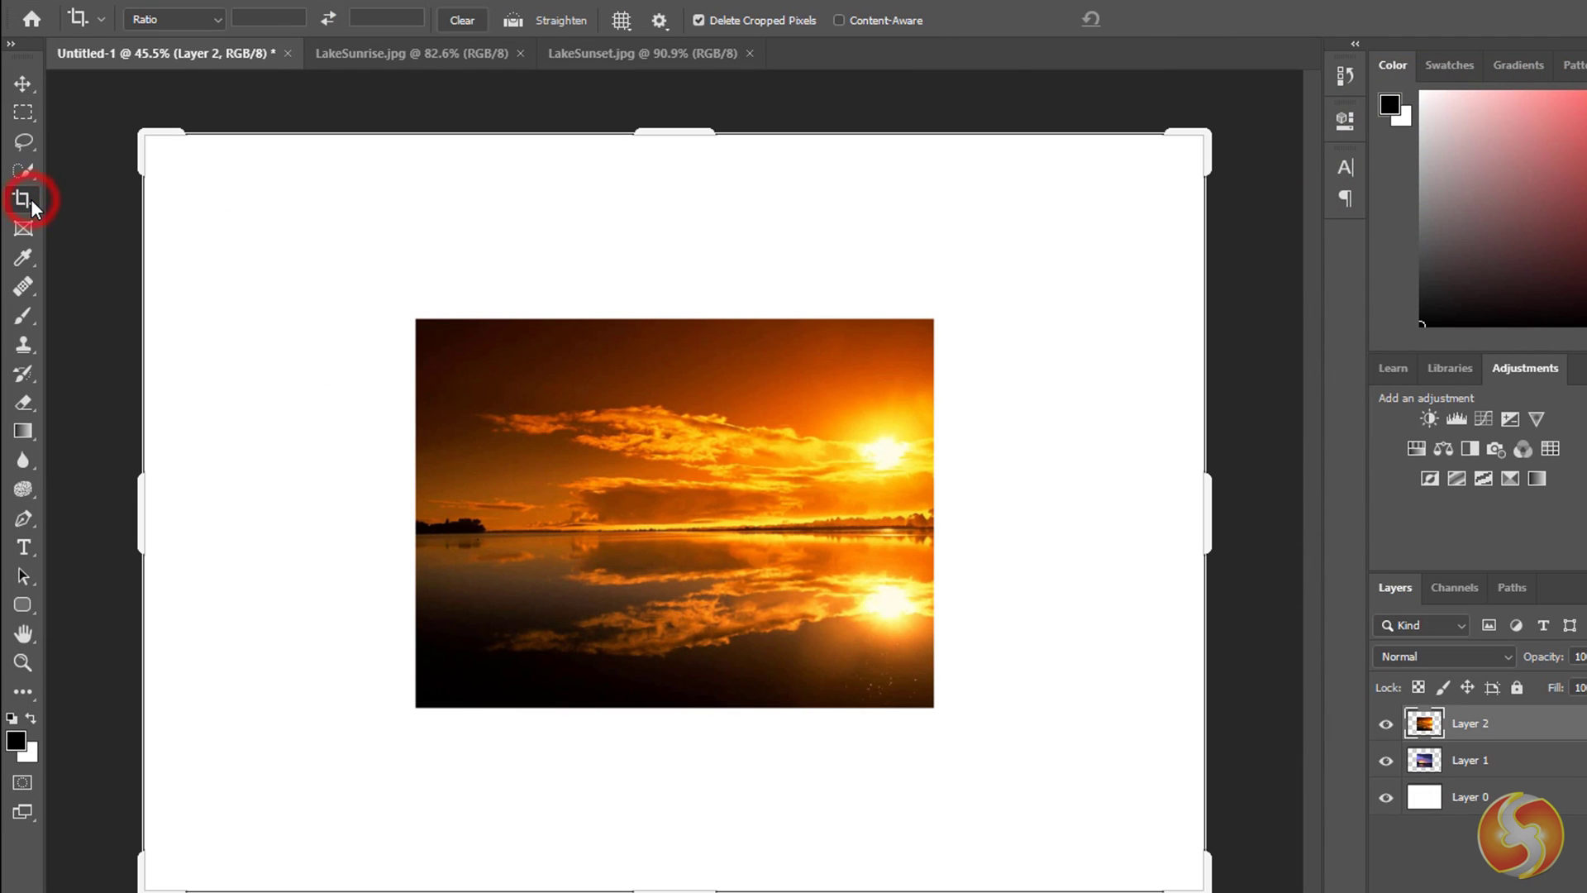
key("ctrl+minus")
left_click(955, 359)
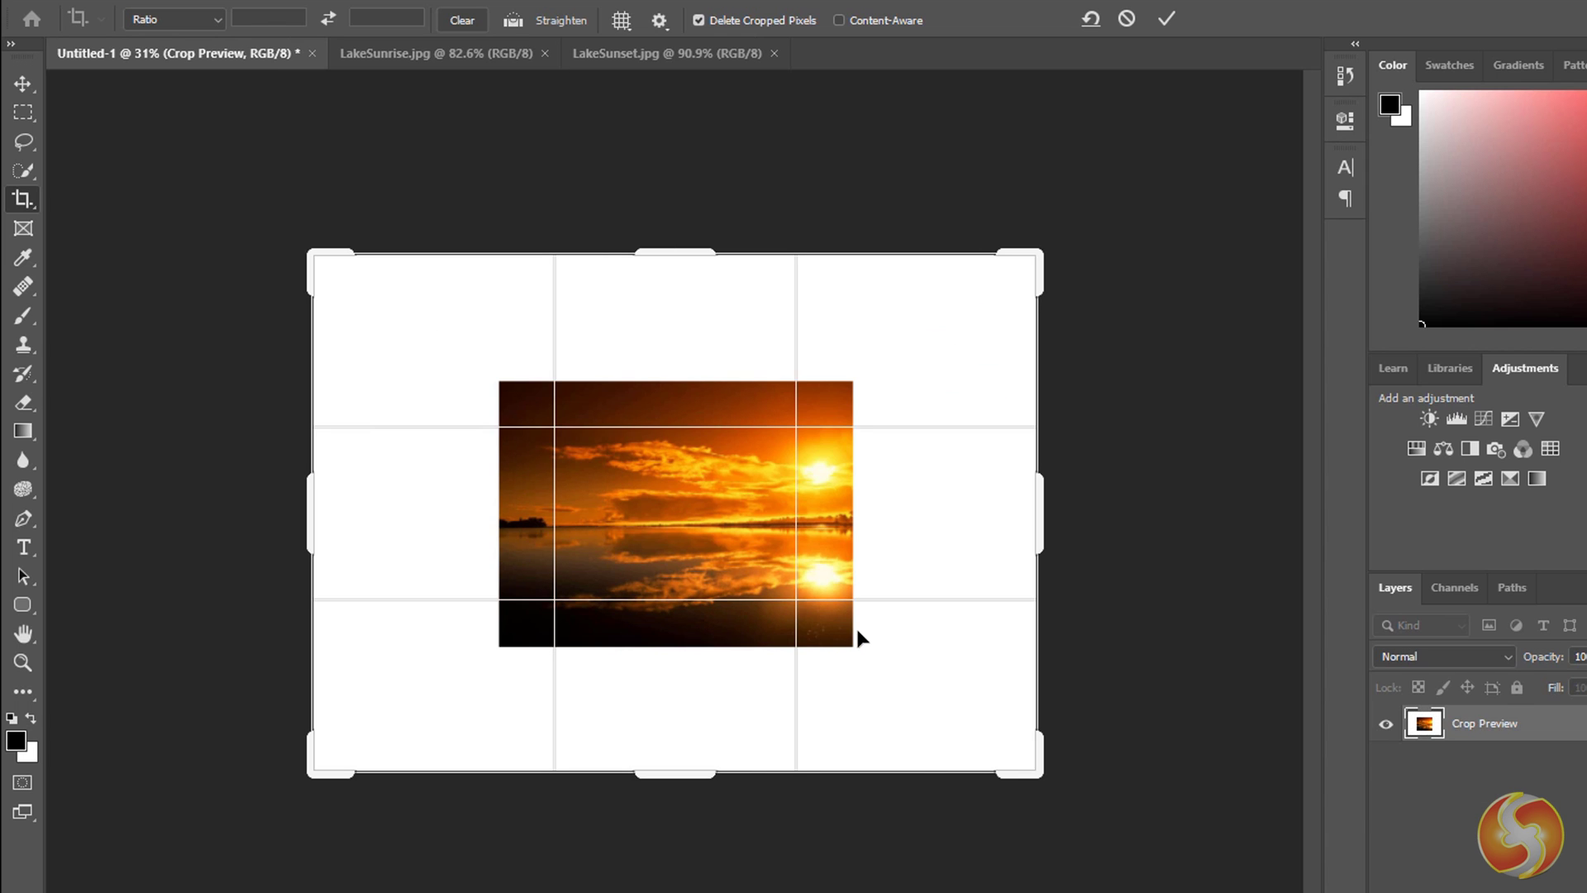
left_click_drag(941, 500, 939, 464)
mouse_move(1039, 519)
left_mouse_down()
mouse_move(1200, 529)
mouse_move(1048, 524)
left_mouse_up()
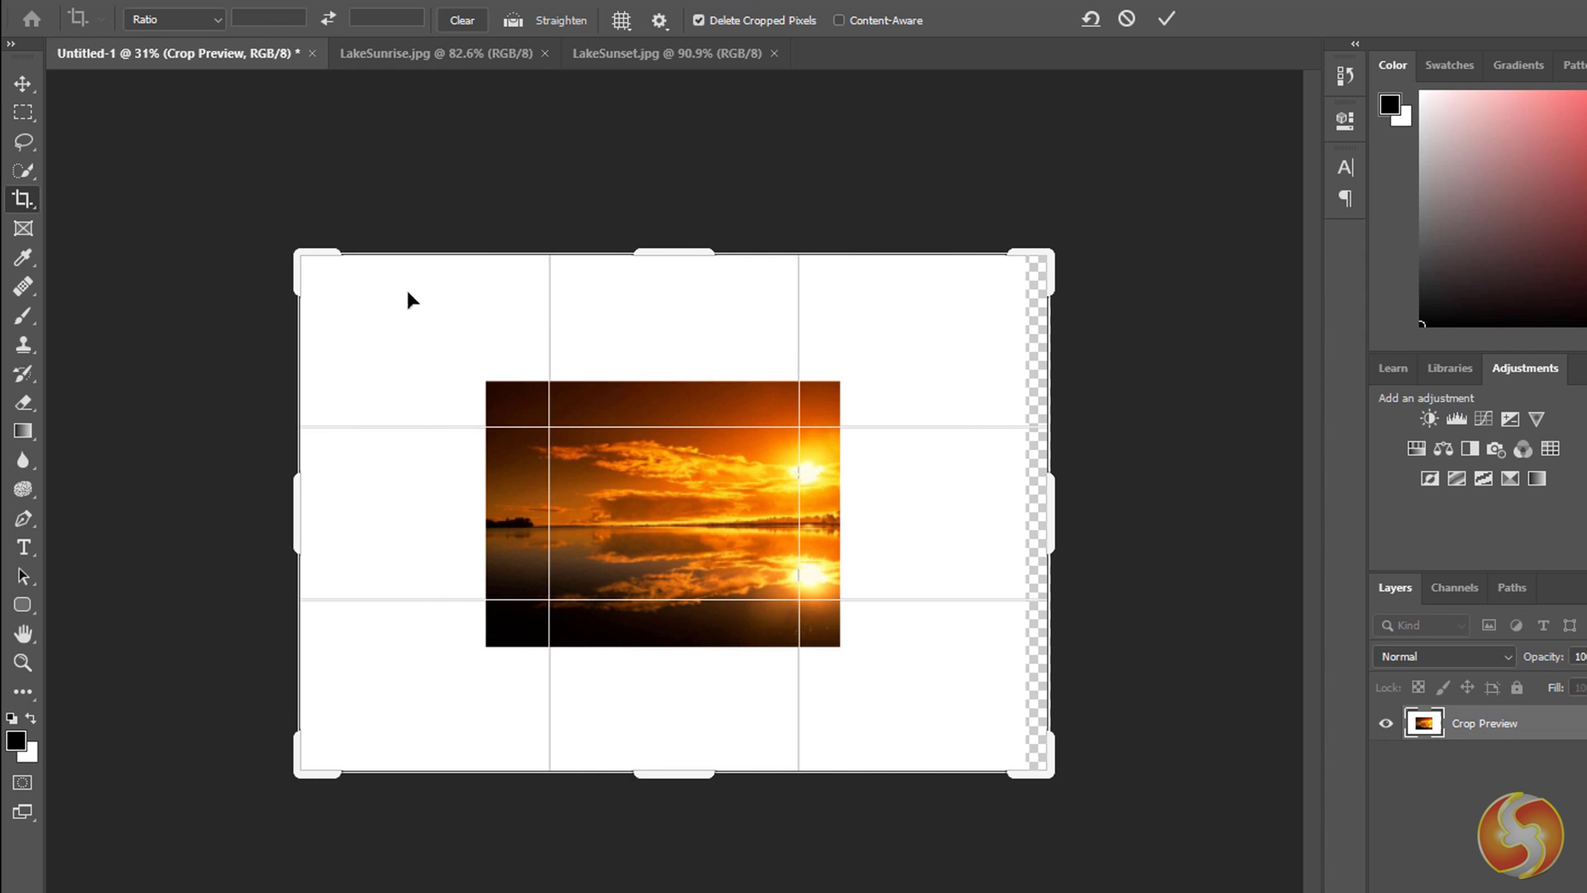
mouse_move(284, 241)
left_mouse_down()
mouse_move(311, 375)
mouse_move(312, 298)
mouse_move(376, 175)
mouse_move(284, 239)
left_mouse_up()
left_click_drag(688, 780, 688, 852)
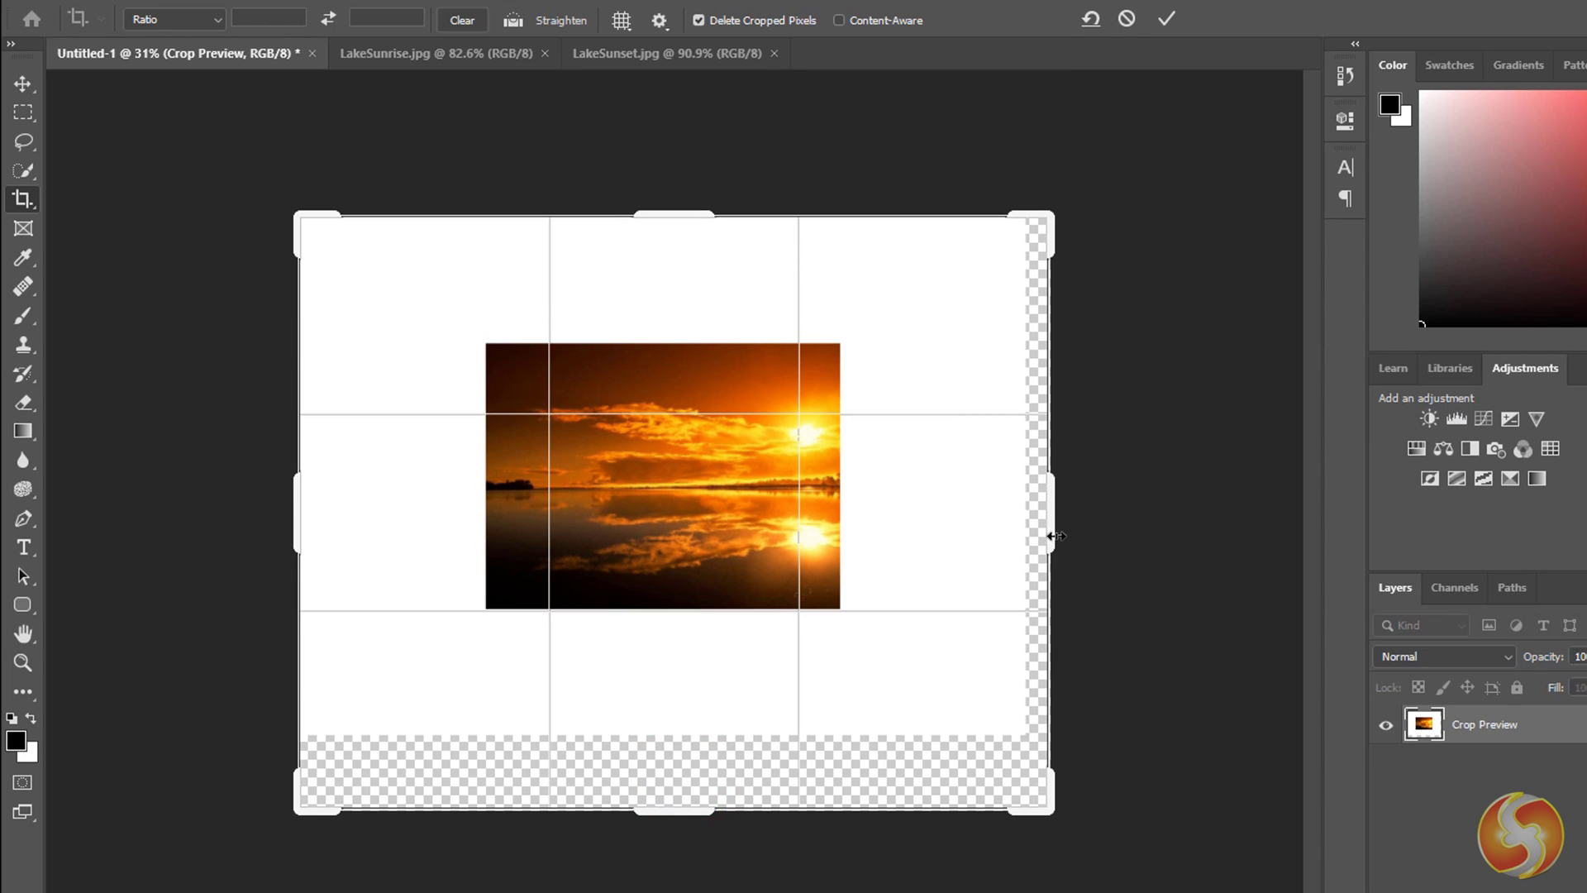
left_click_drag(1046, 535, 1068, 535)
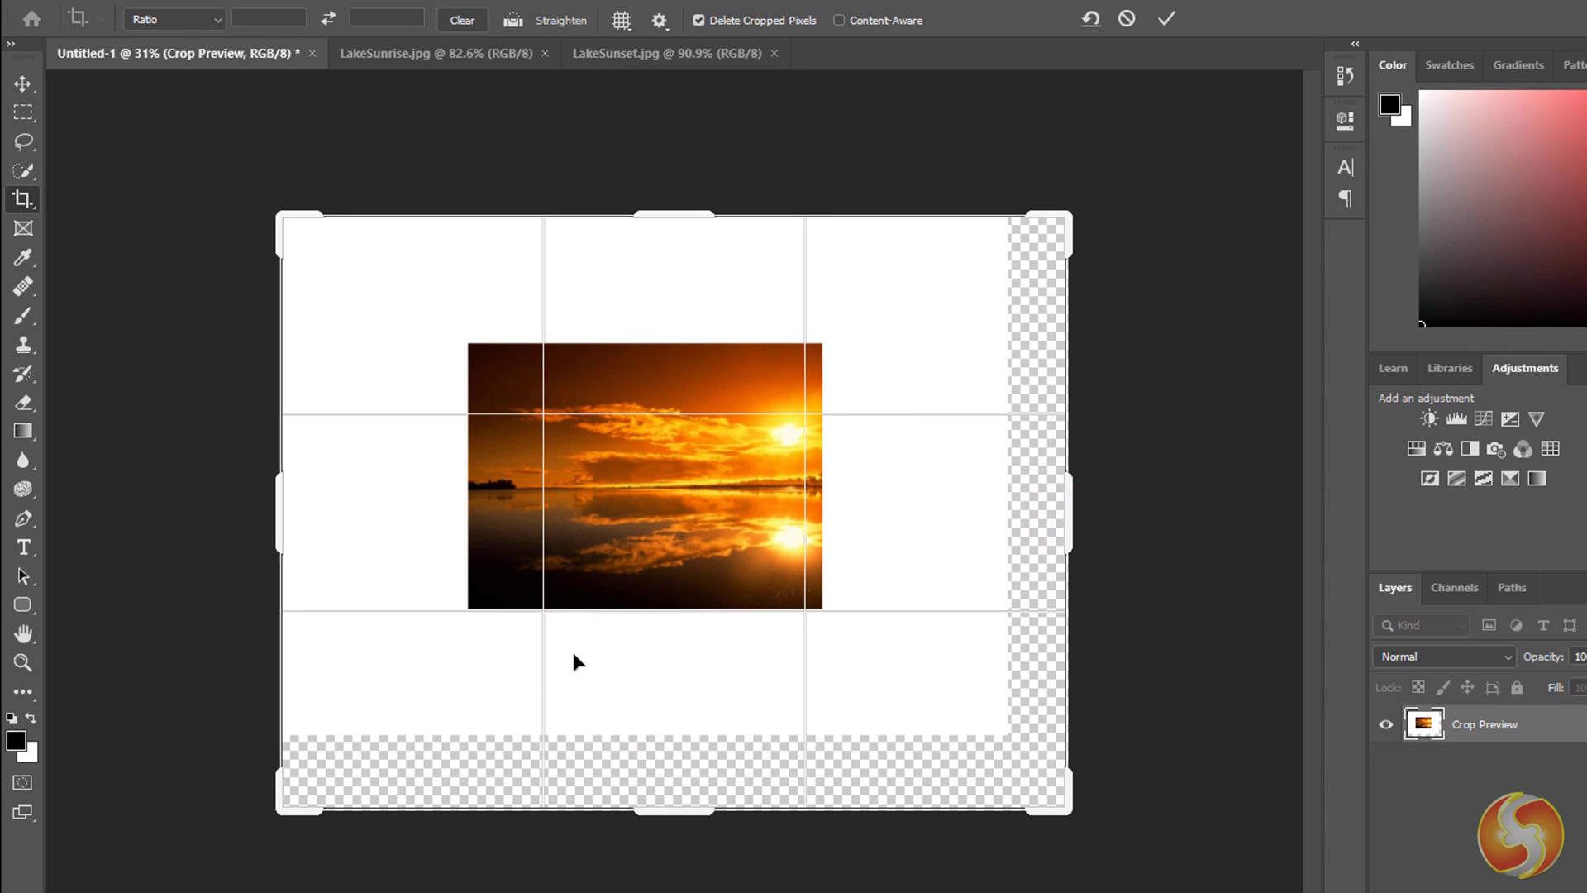
left_click(1166, 25)
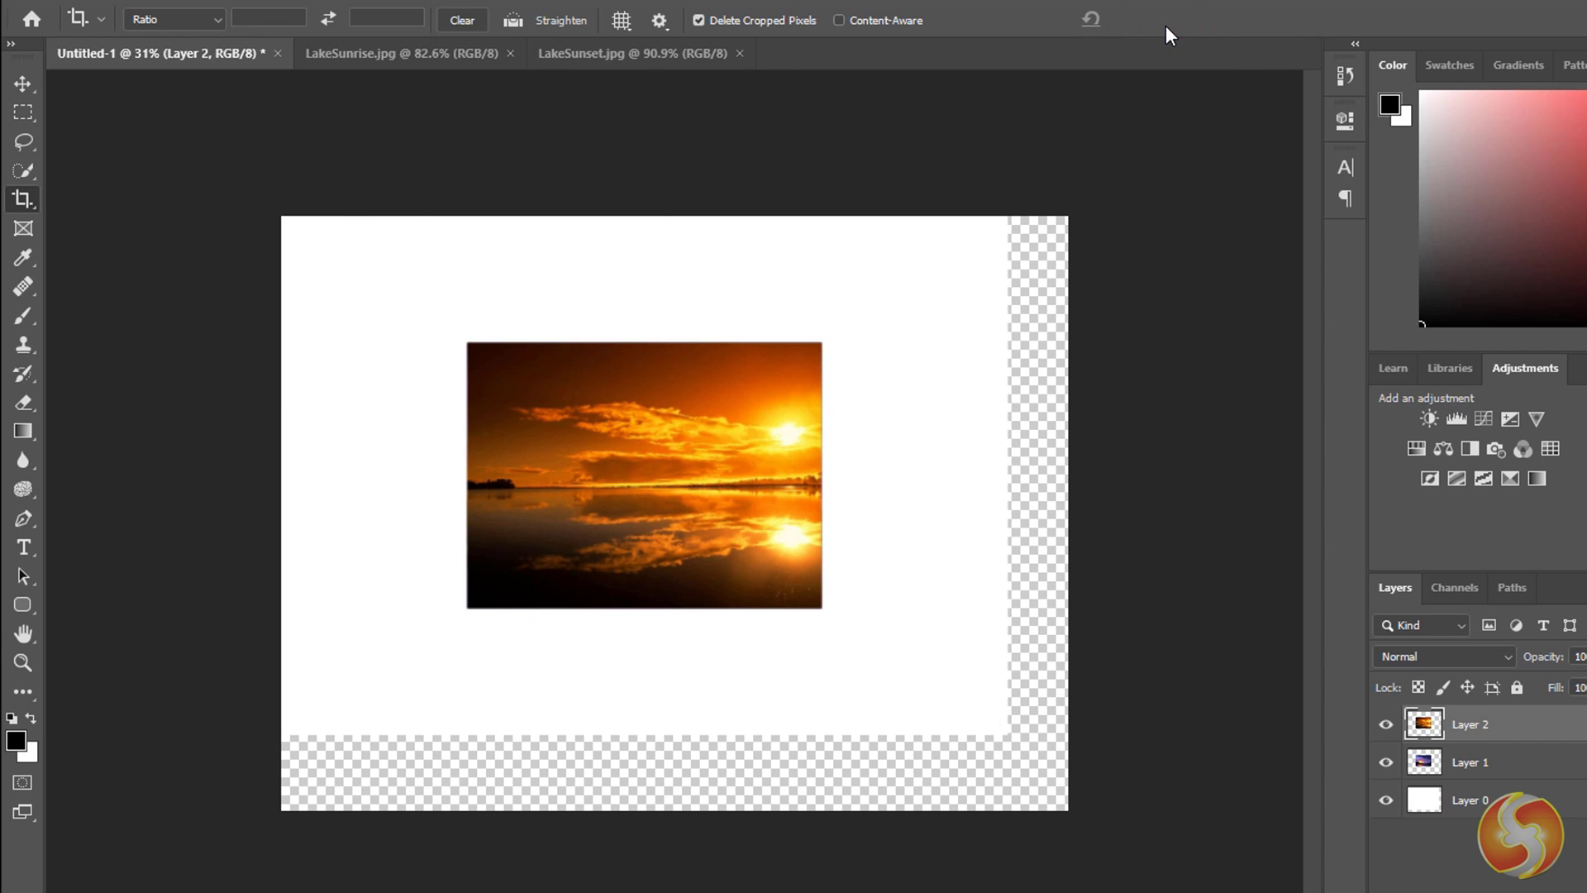
key("v")
scroll(637, 463, "up", 5)
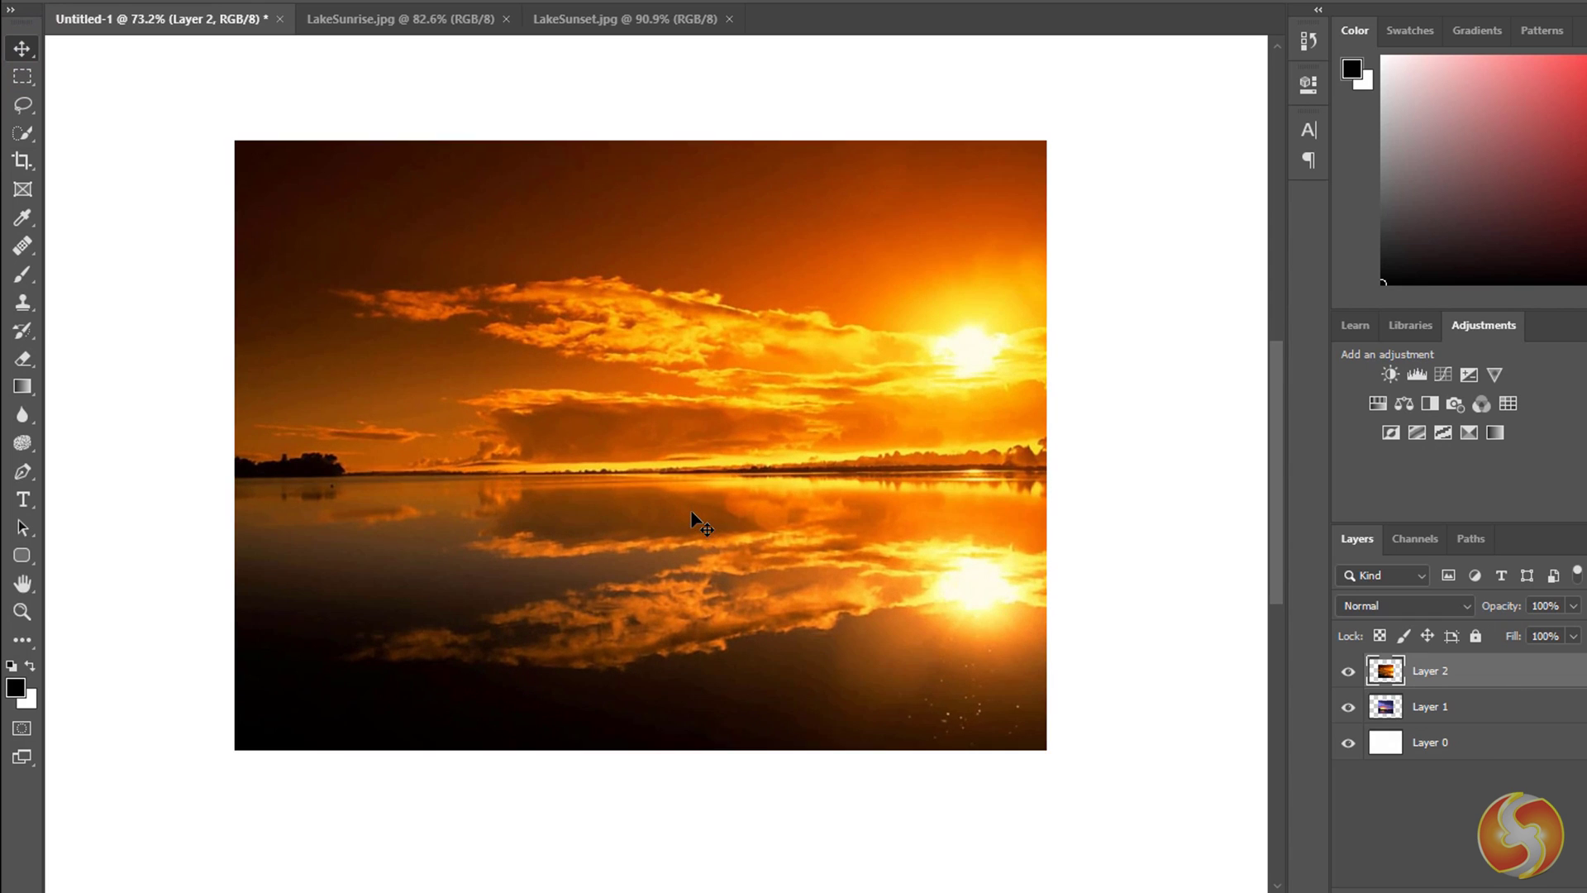
scroll(654, 456, "up", 1)
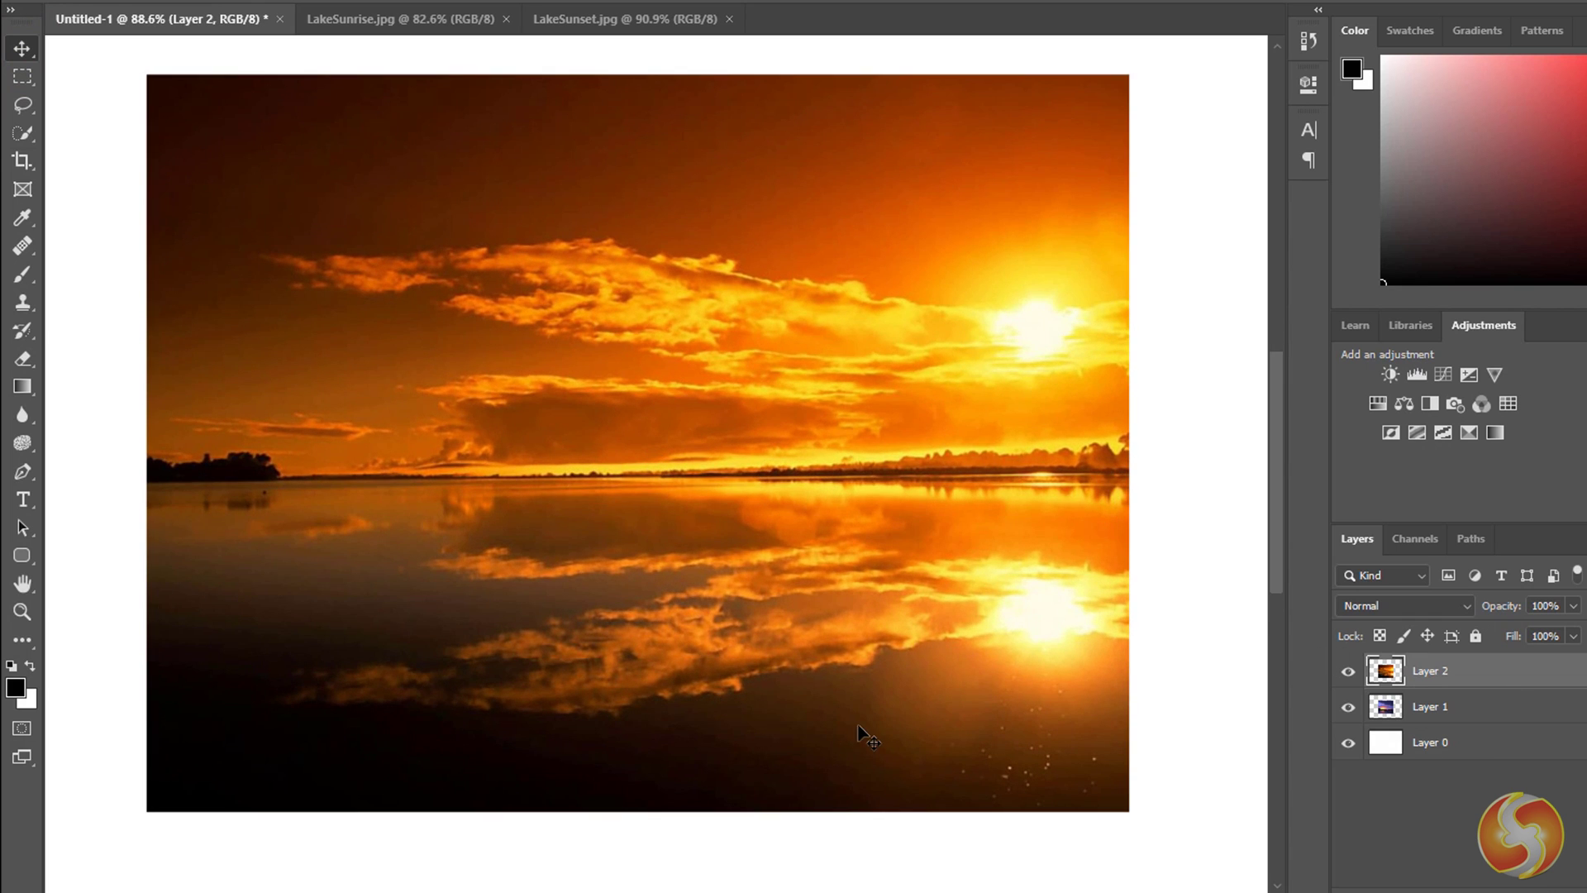
scroll(727, 323, "up", 8)
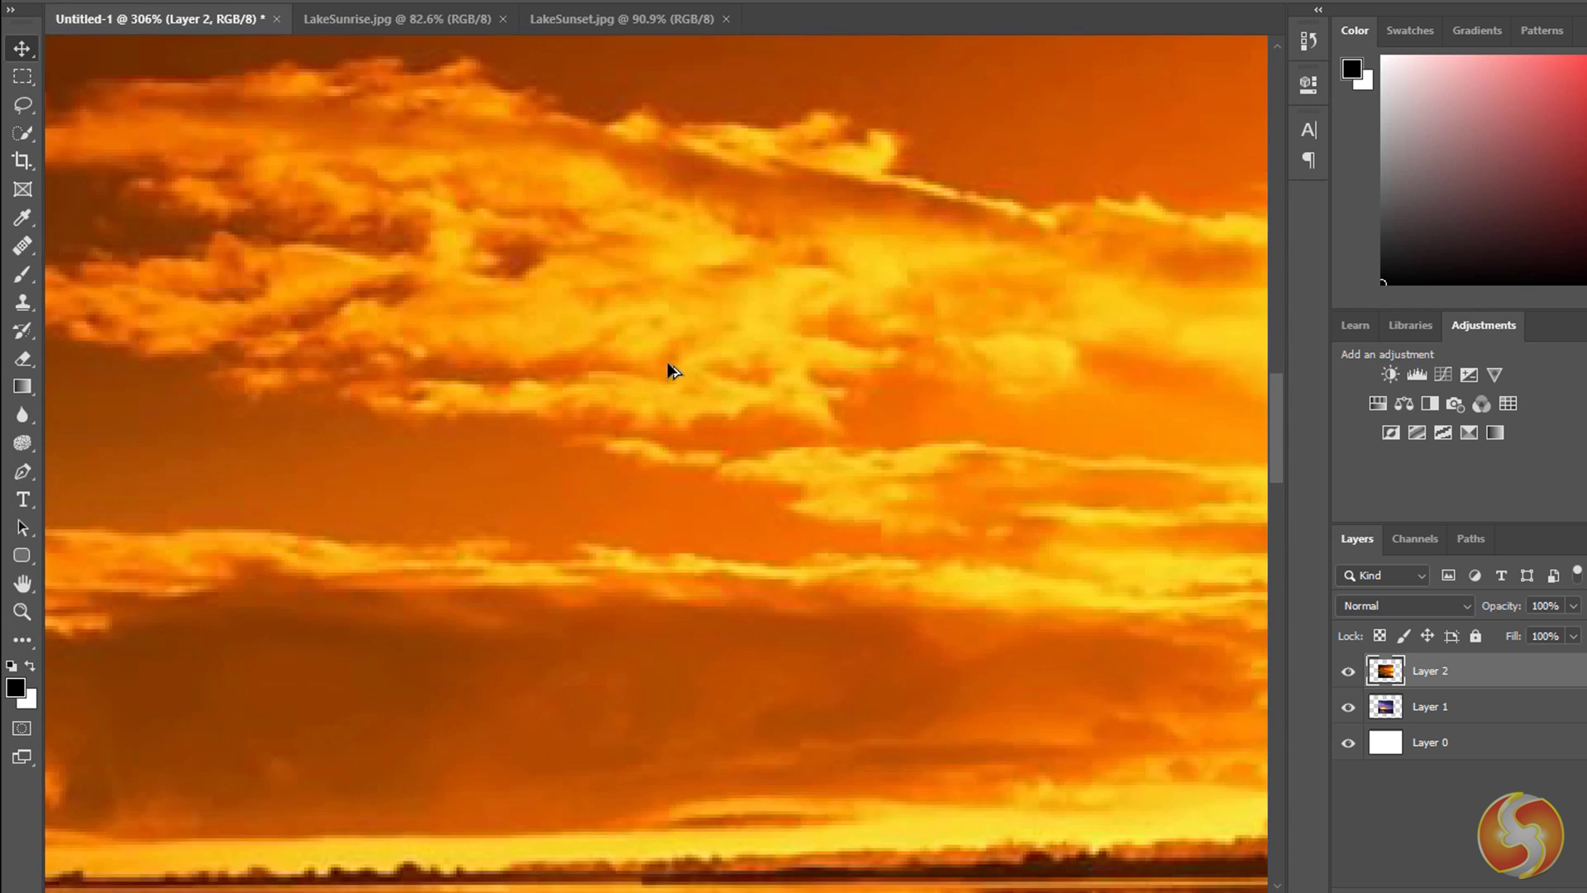
scroll(705, 468, "down", 5)
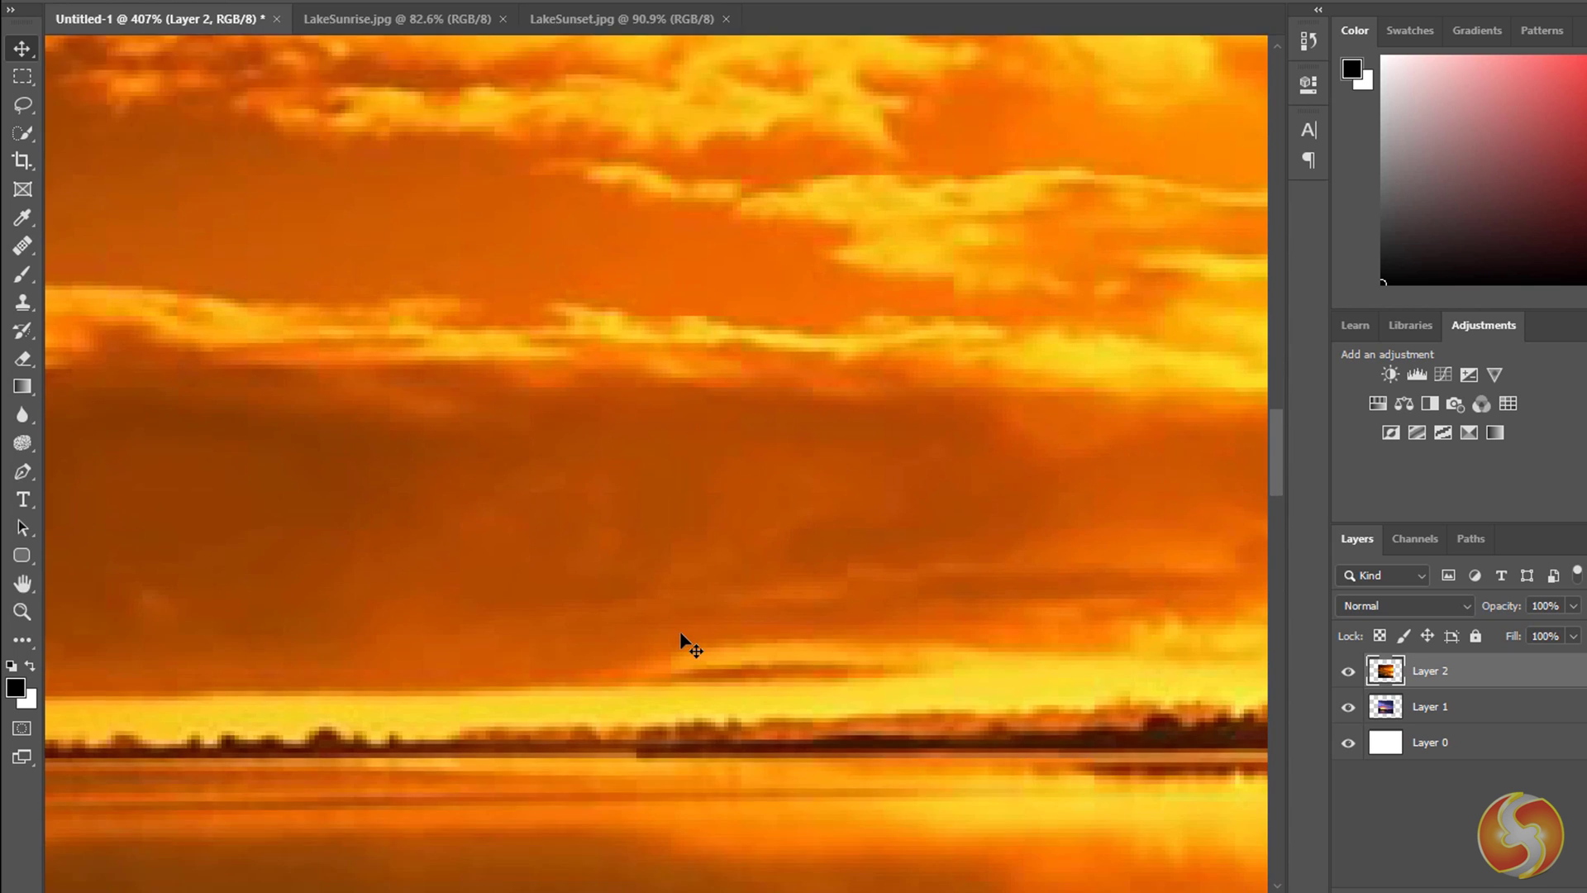
scroll(969, 673, "down", 2)
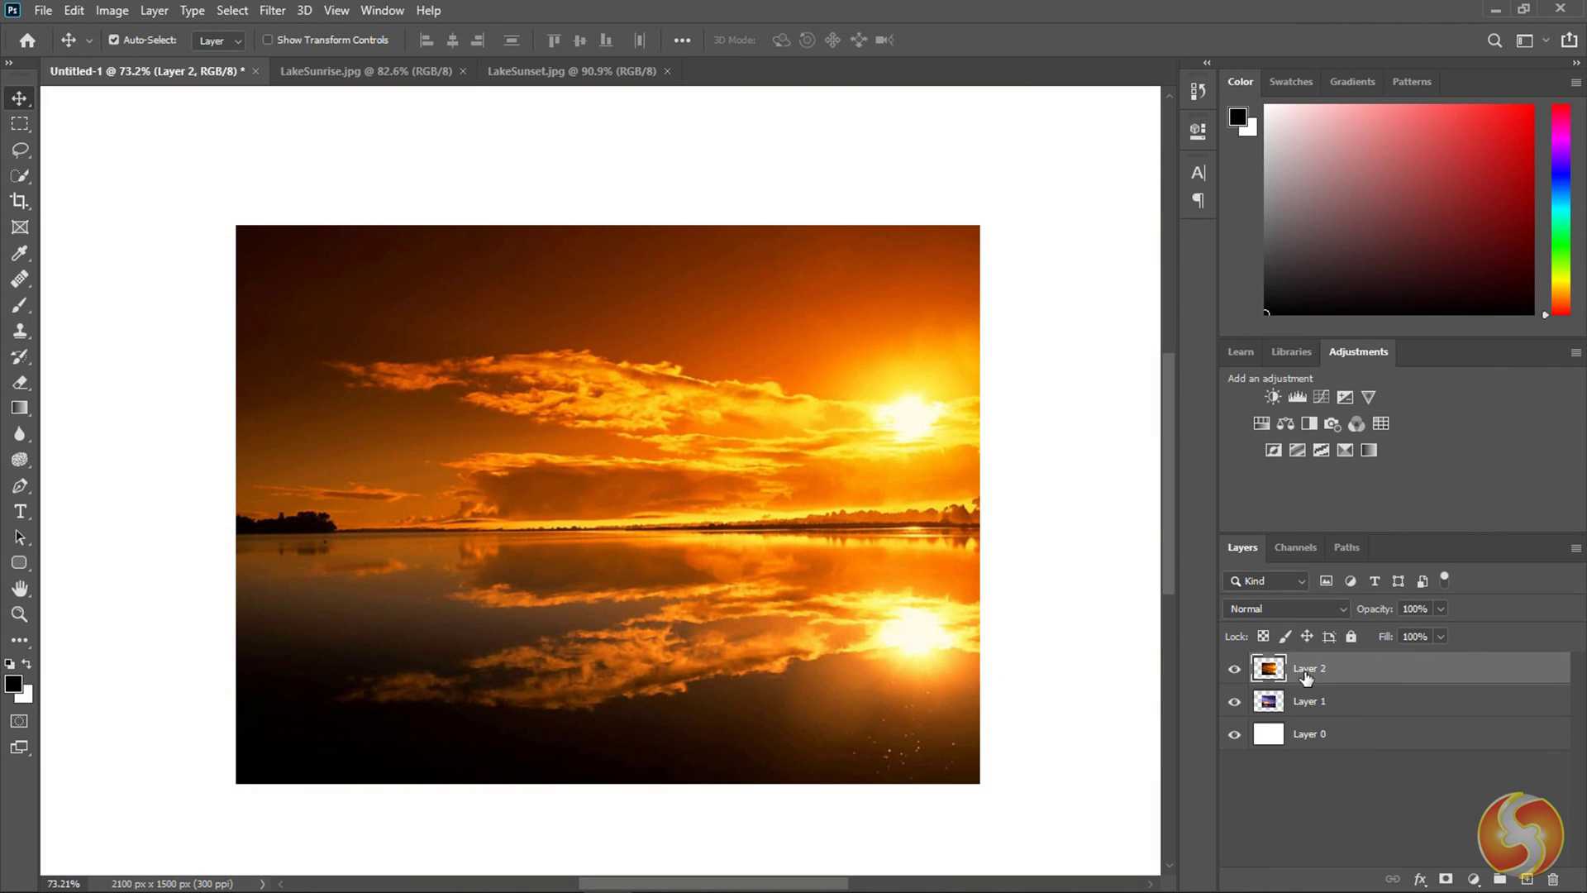
left_click(1306, 699)
left_click(1309, 668)
right_click(20, 433)
left_click(95, 471)
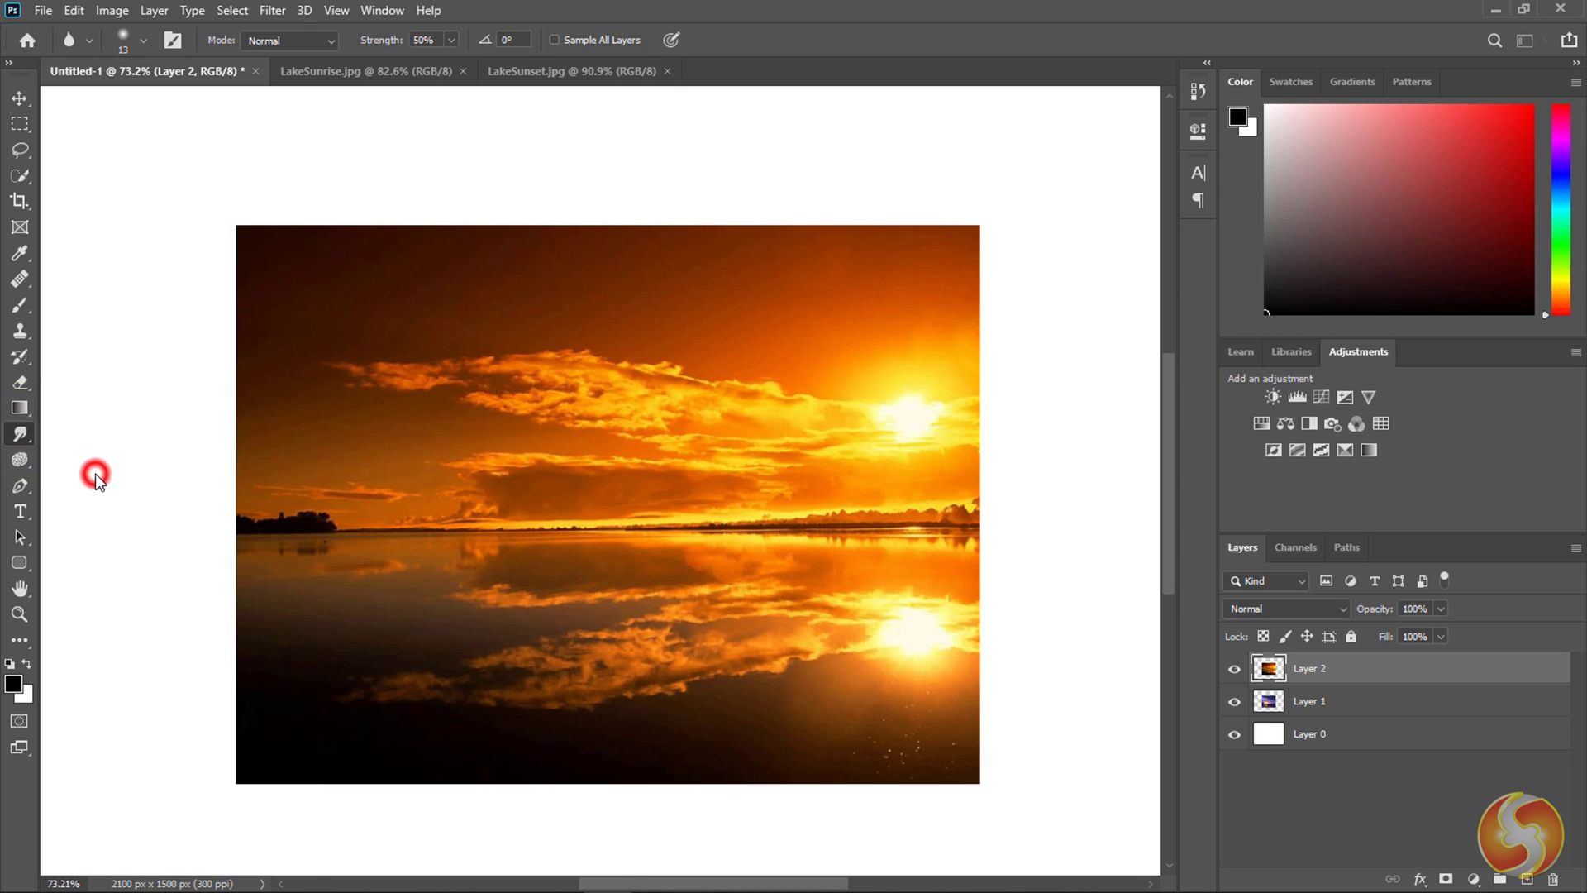
mouse_move(581, 385)
left_mouse_down()
mouse_move(674, 361)
mouse_move(668, 387)
mouse_move(753, 375)
left_mouse_up()
left_click_drag(670, 406, 818, 376)
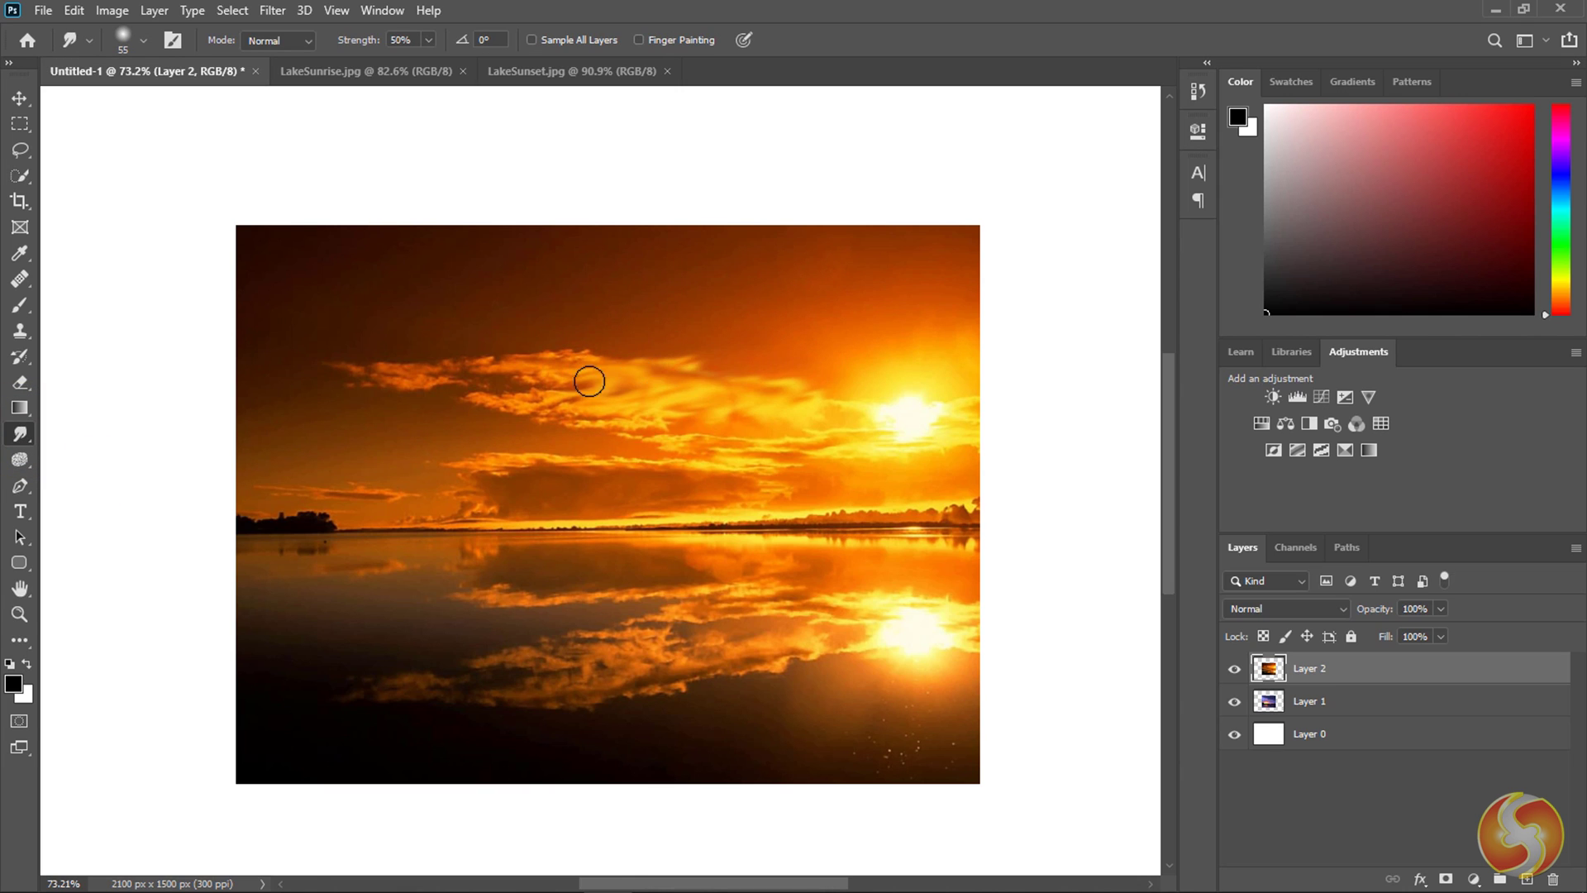
left_click_drag(559, 364, 719, 330)
mouse_move(542, 364)
left_mouse_down()
mouse_move(615, 349)
mouse_move(687, 283)
mouse_move(615, 338)
mouse_move(667, 219)
left_mouse_up()
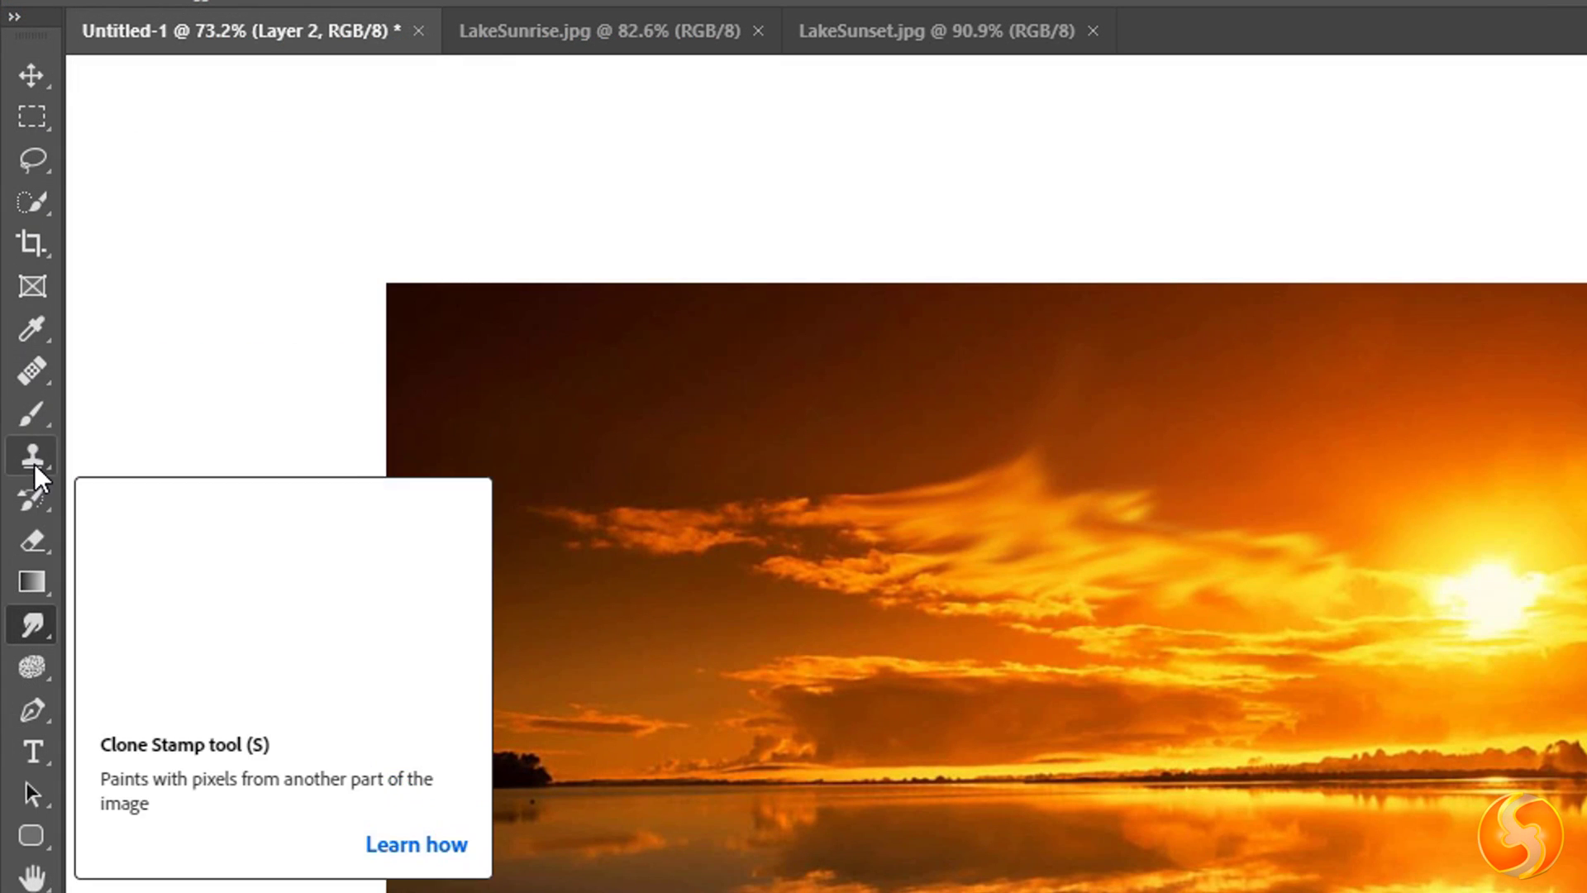
left_click(28, 199)
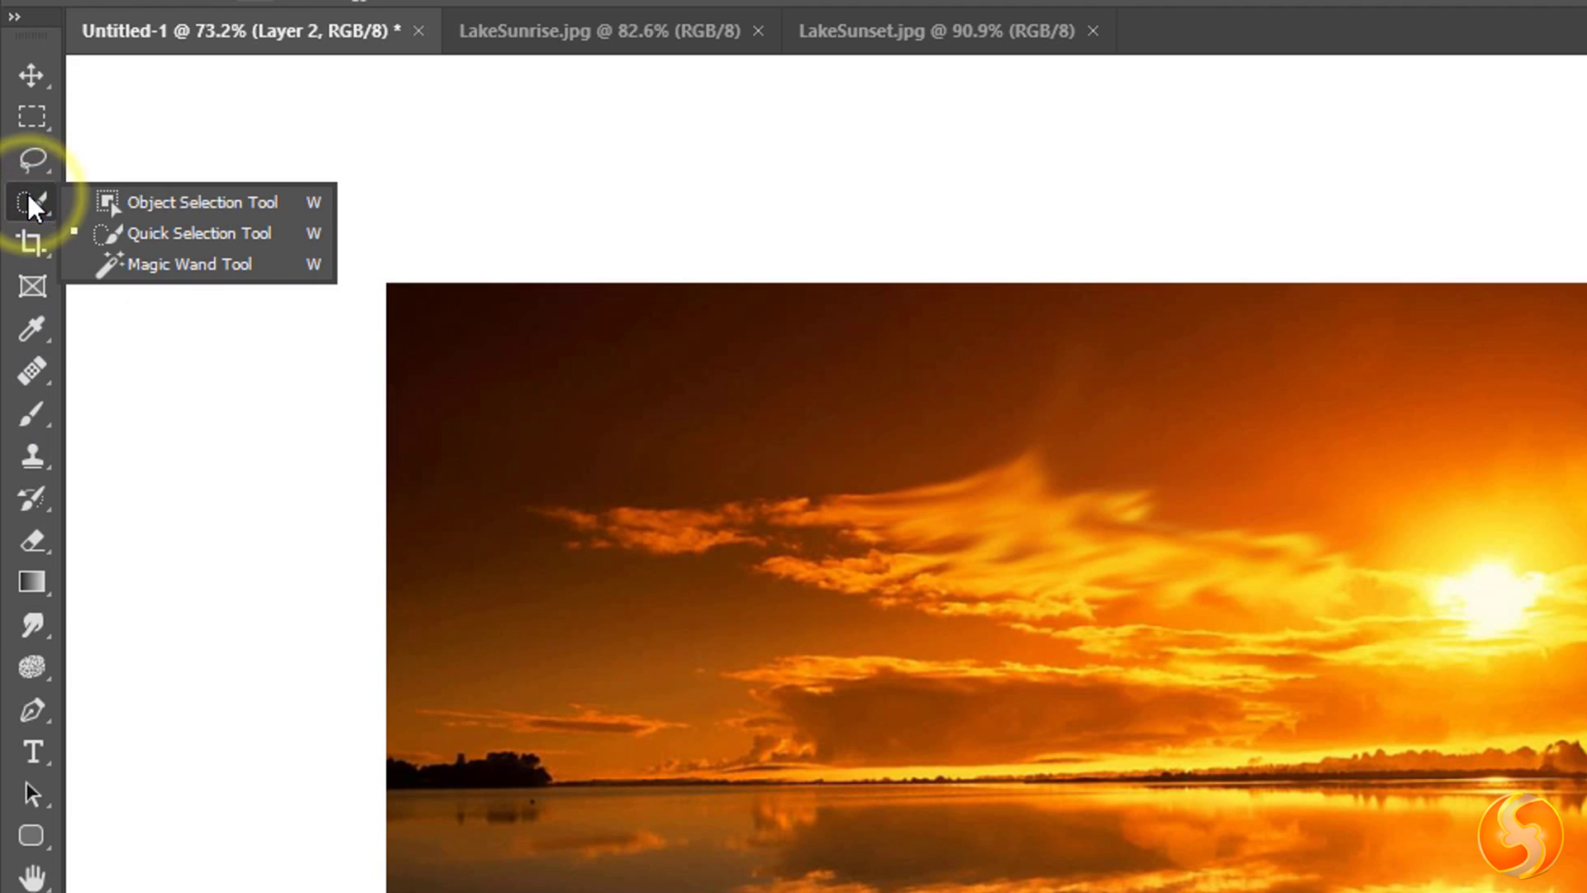
left_click(28, 243)
left_click(27, 325)
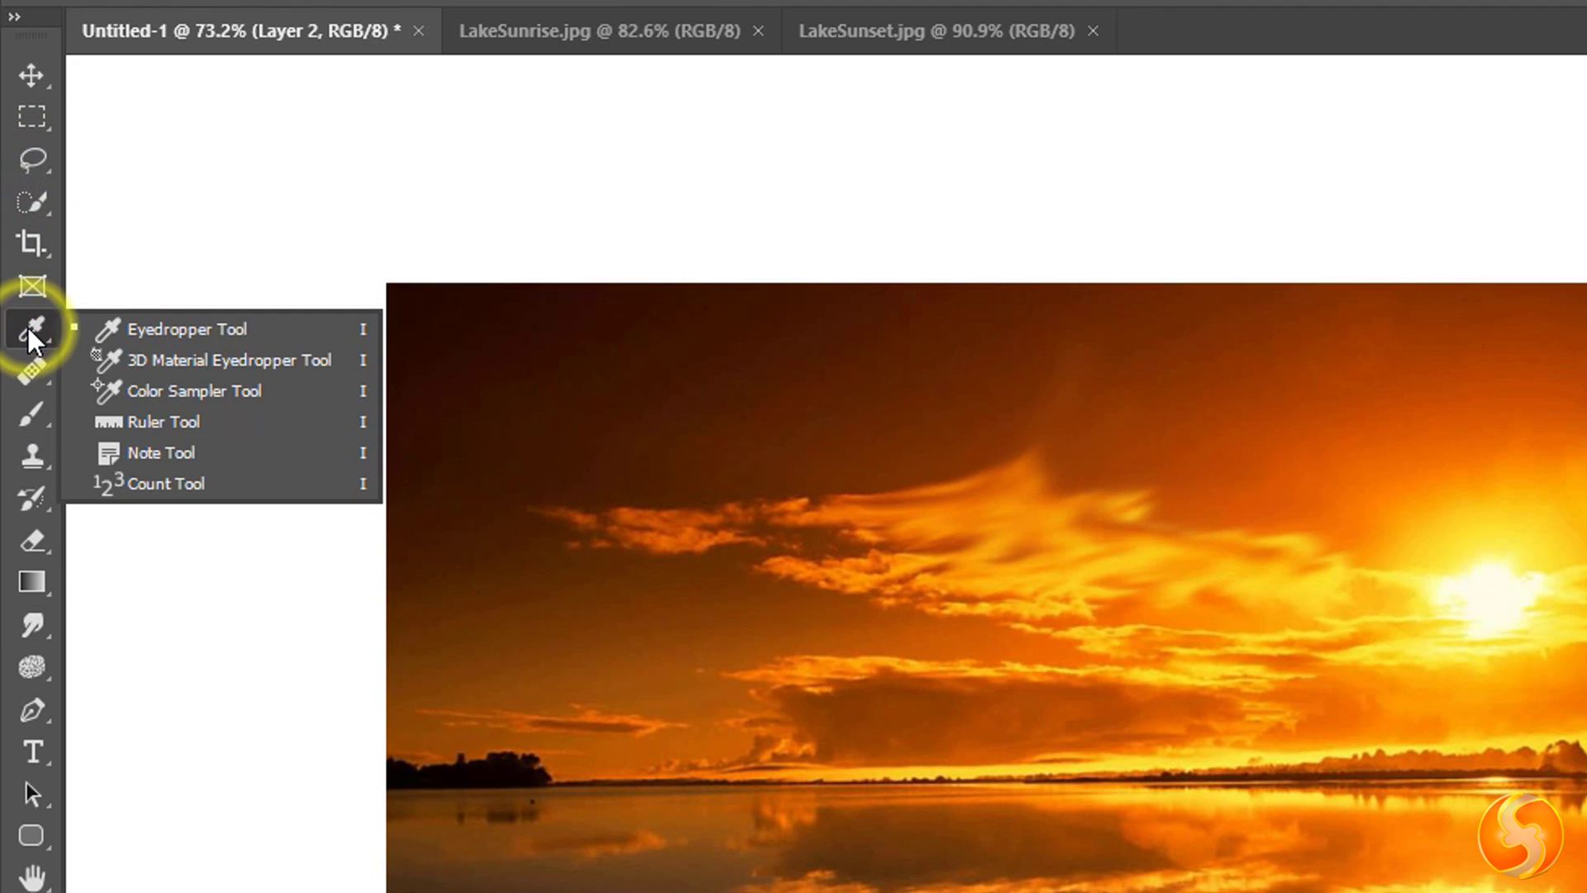
left_click(28, 370)
left_click(27, 413)
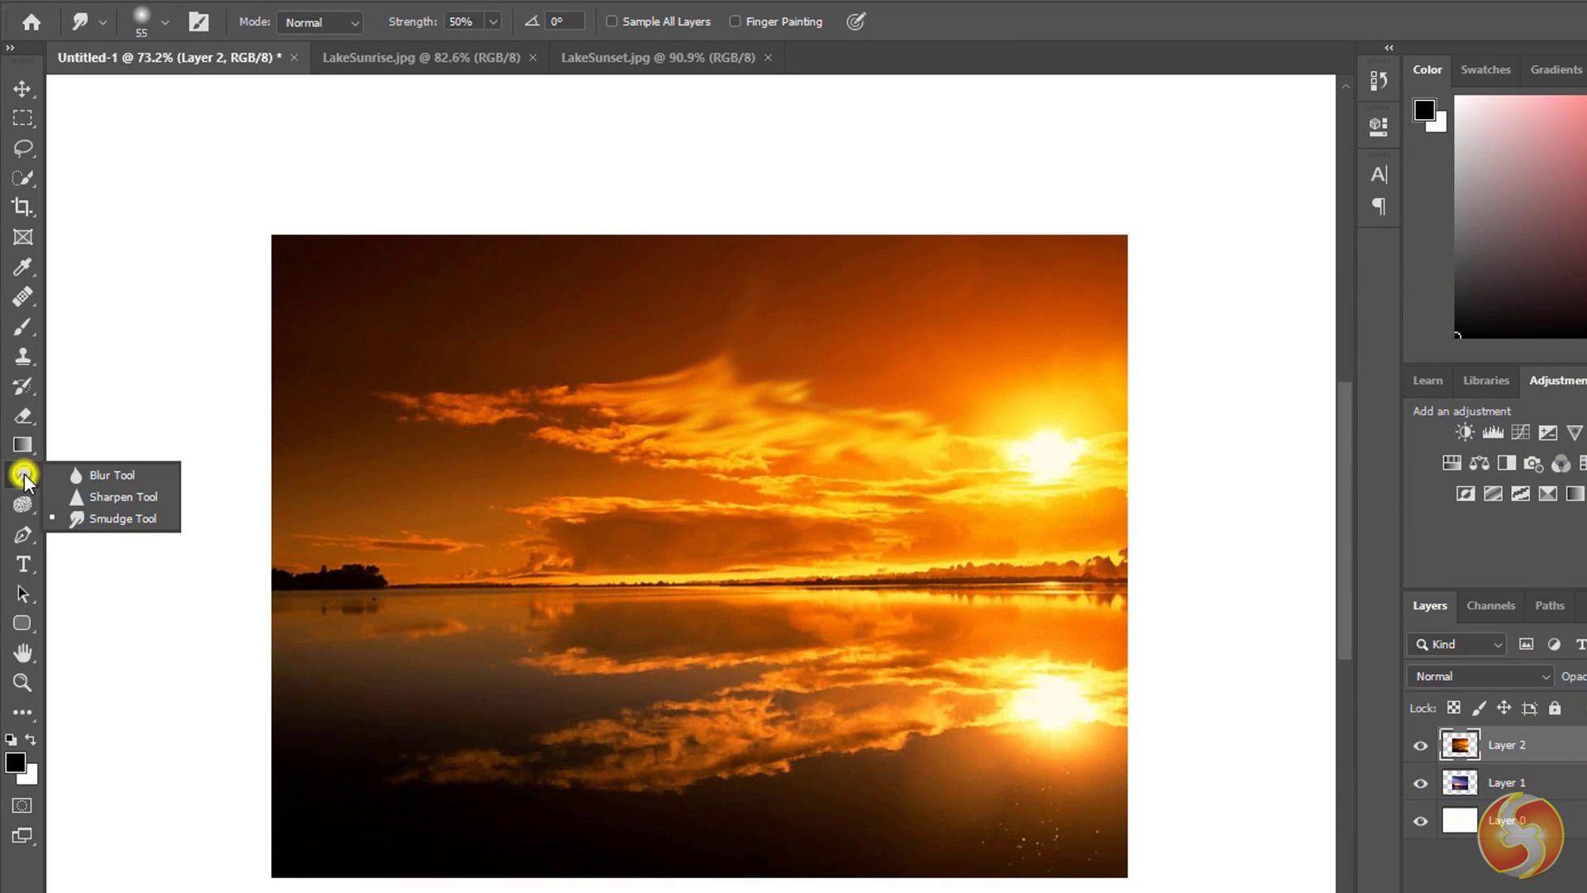
left_click(89, 521)
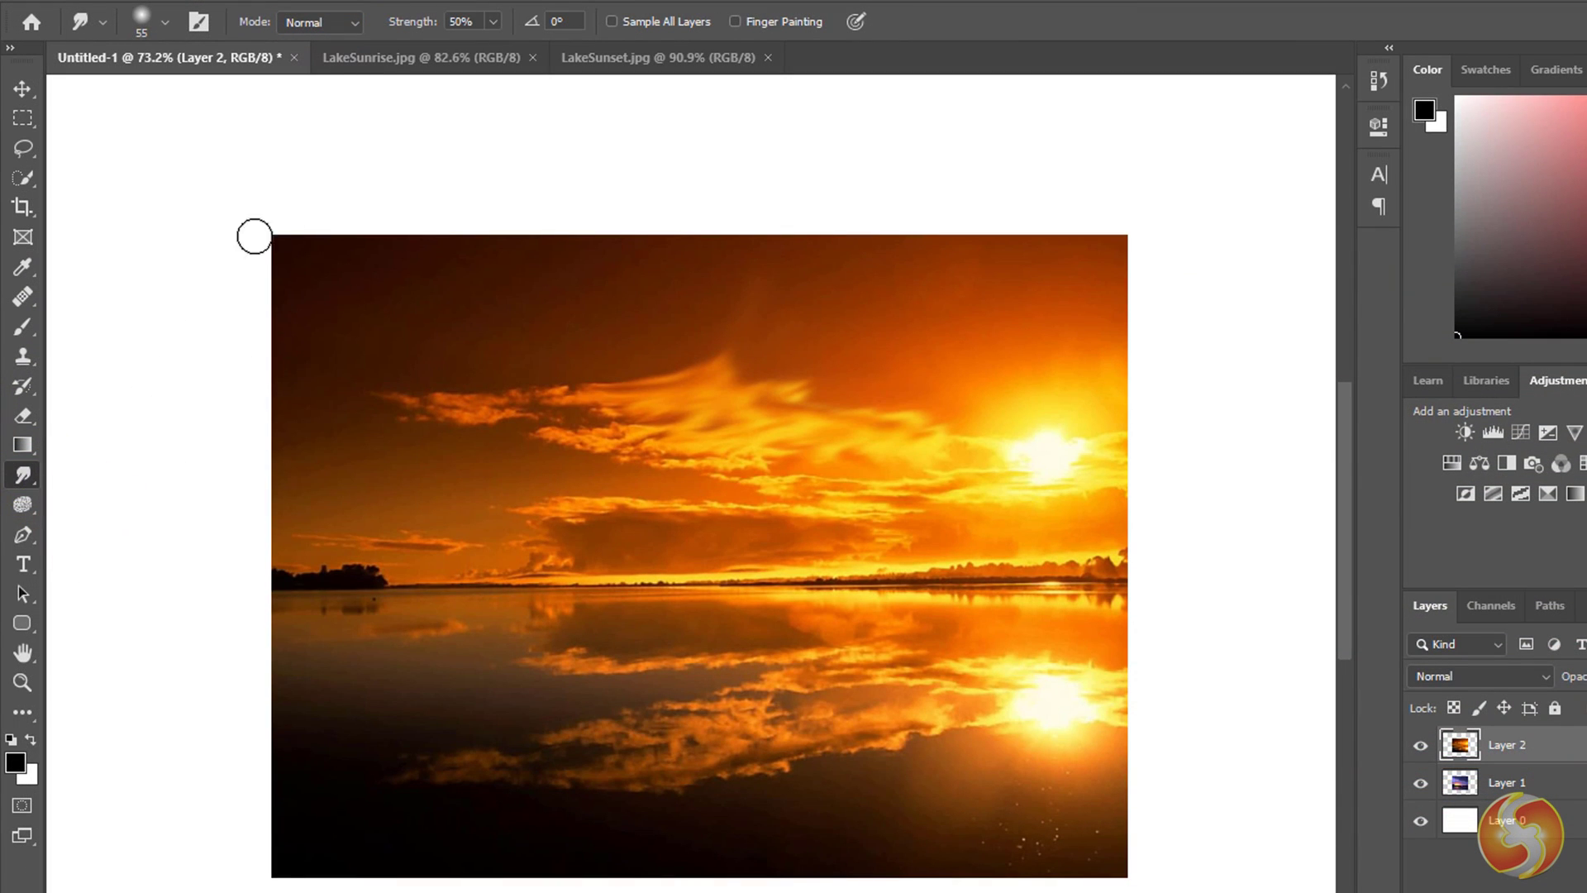
left_click(356, 22)
left_click(312, 125)
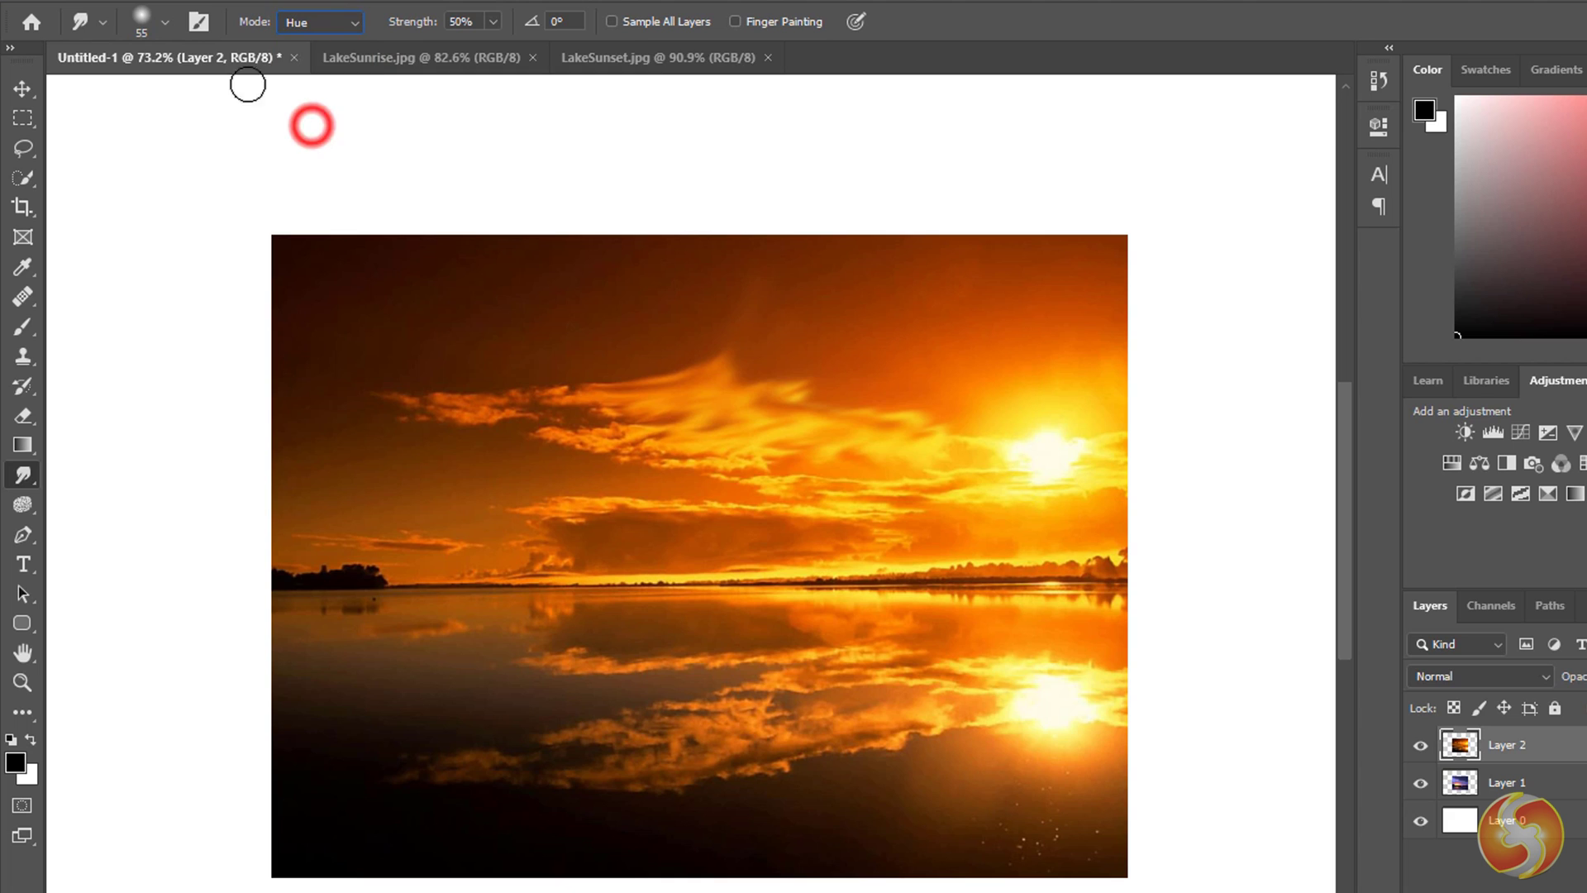
left_click(166, 21)
left_click_drag(191, 96, 279, 142)
key("Return")
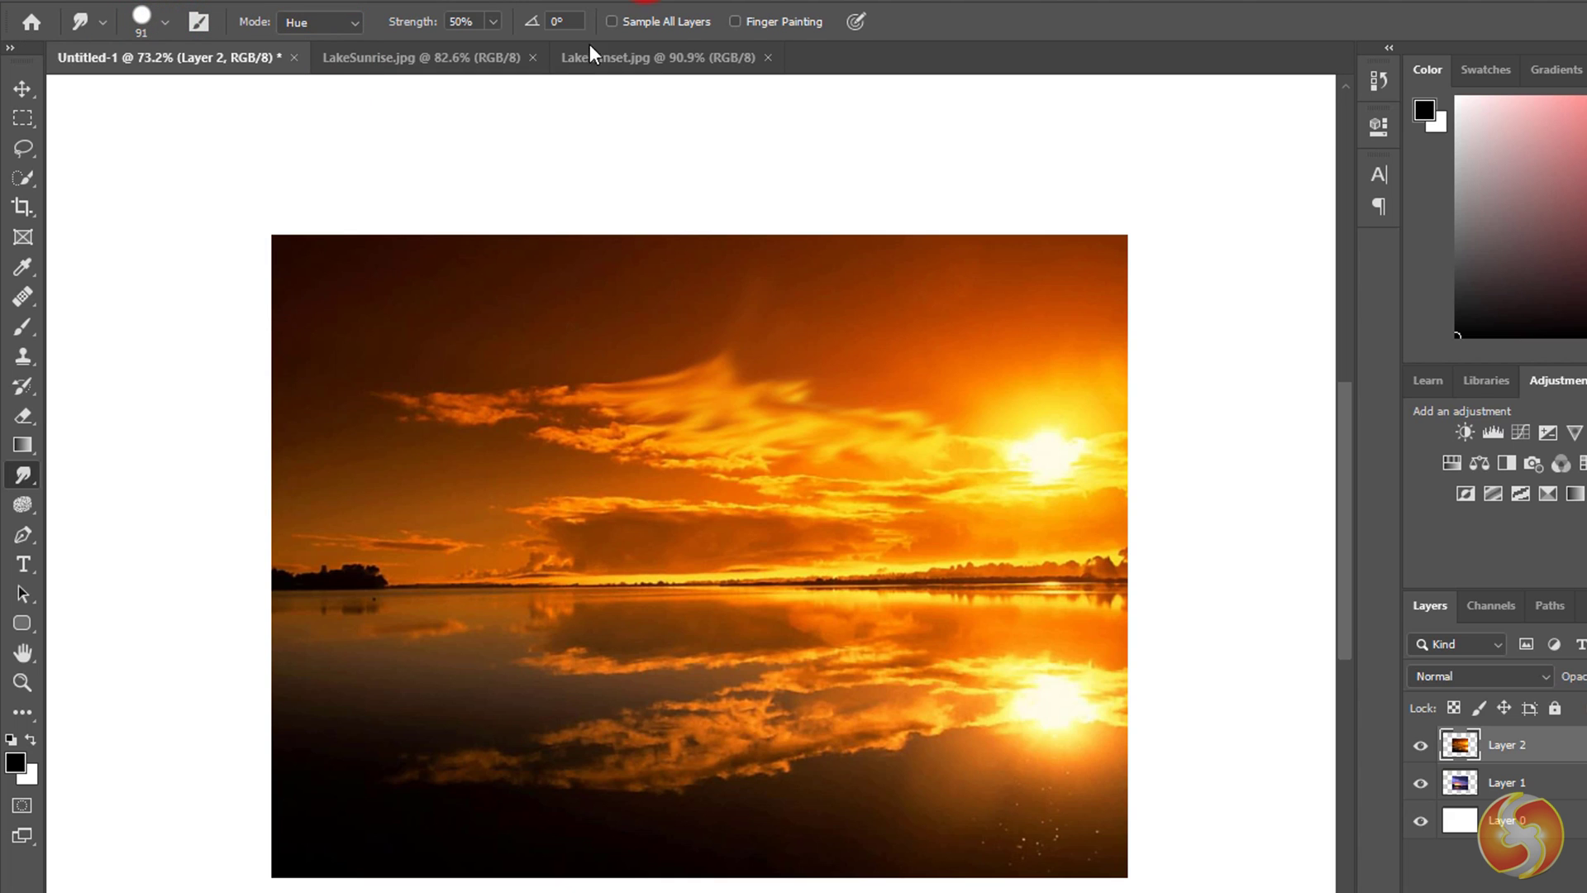
mouse_move(524, 454)
left_mouse_down()
mouse_move(674, 373)
mouse_move(732, 280)
mouse_move(758, 312)
mouse_move(880, 346)
mouse_move(1030, 295)
mouse_move(1052, 406)
mouse_move(976, 491)
left_mouse_up()
mouse_move(755, 532)
left_mouse_down()
mouse_move(326, 504)
mouse_move(550, 493)
mouse_move(623, 510)
mouse_move(398, 620)
mouse_move(607, 646)
mouse_move(677, 709)
mouse_move(438, 752)
left_mouse_up()
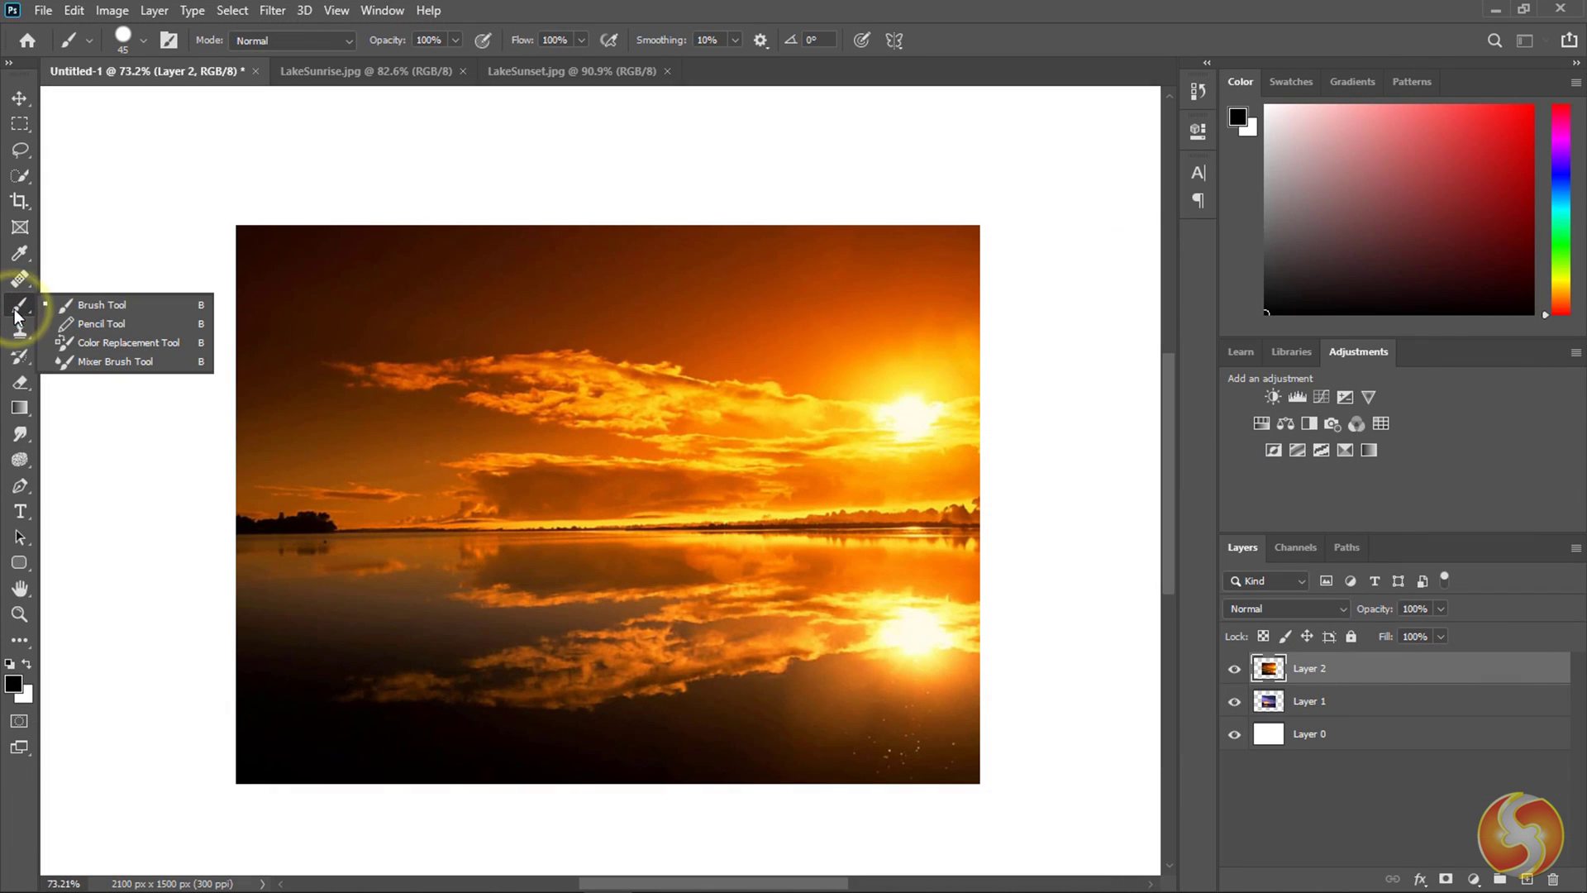
Step: Brush a border: black along top and right, red along bottom, sky-sampled orange up the left
left_click(127, 307)
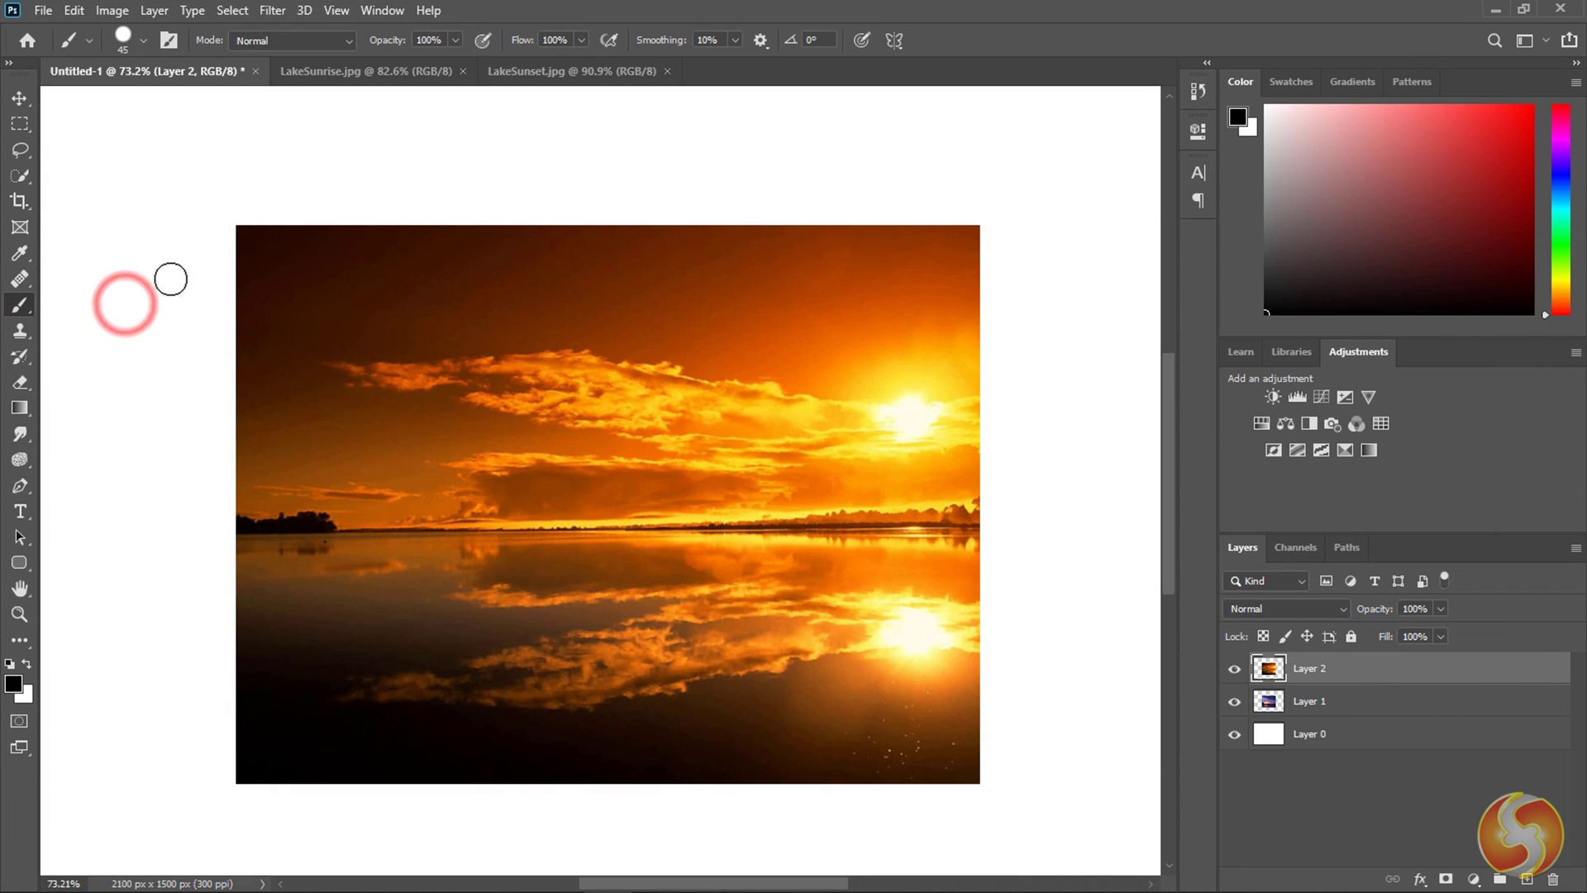
mouse_move(245, 216)
left_mouse_down()
mouse_move(992, 220)
mouse_move(992, 425)
left_mouse_up()
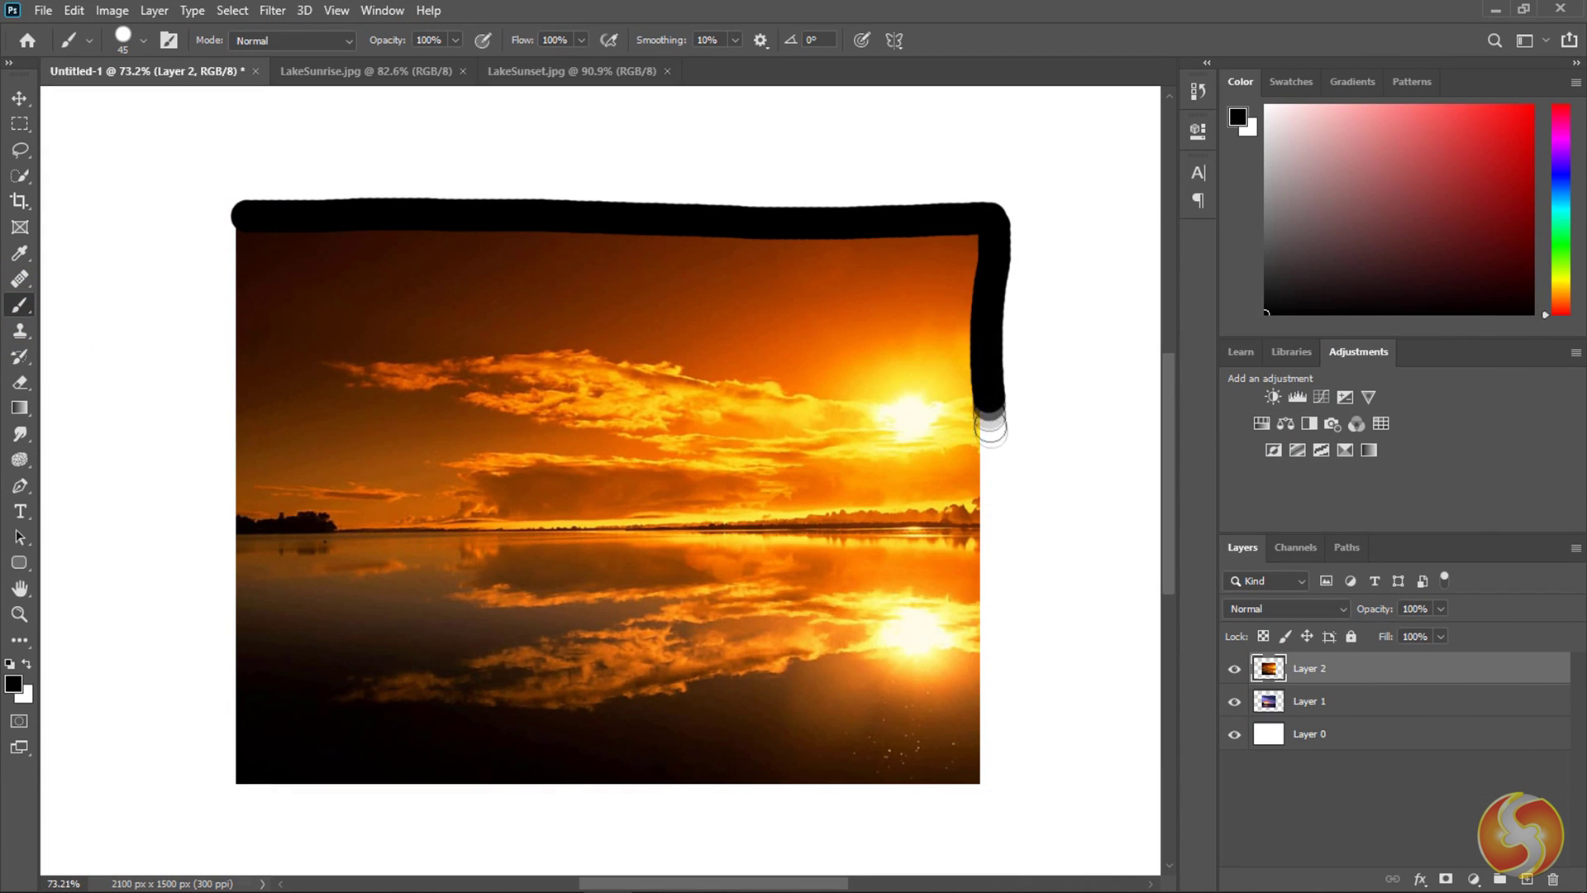
left_click_drag(991, 425, 989, 781)
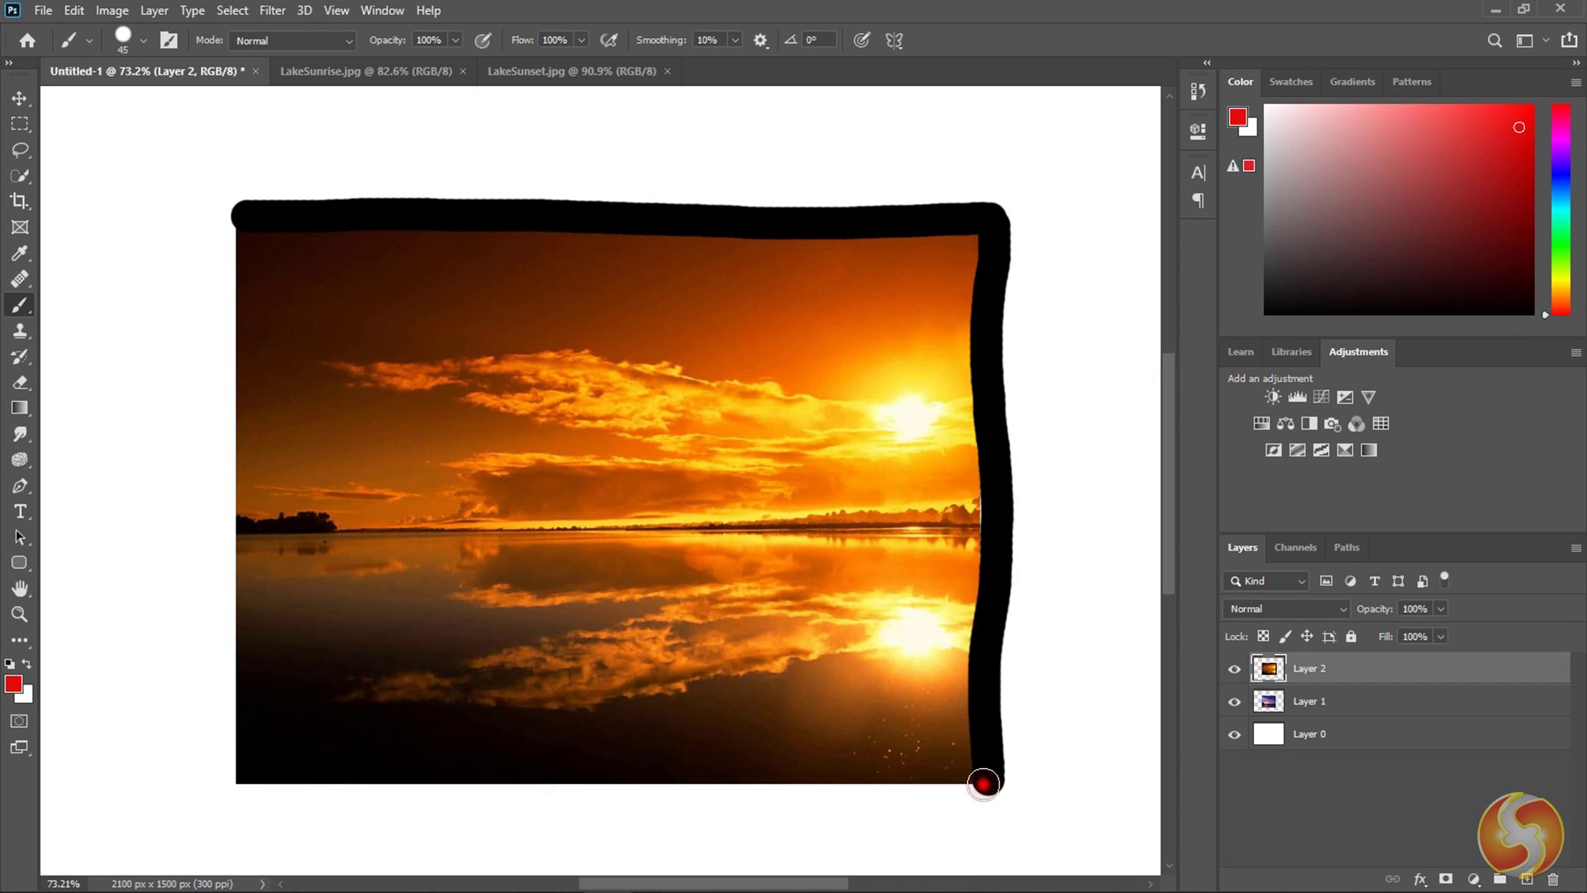
left_click_drag(983, 784, 245, 790)
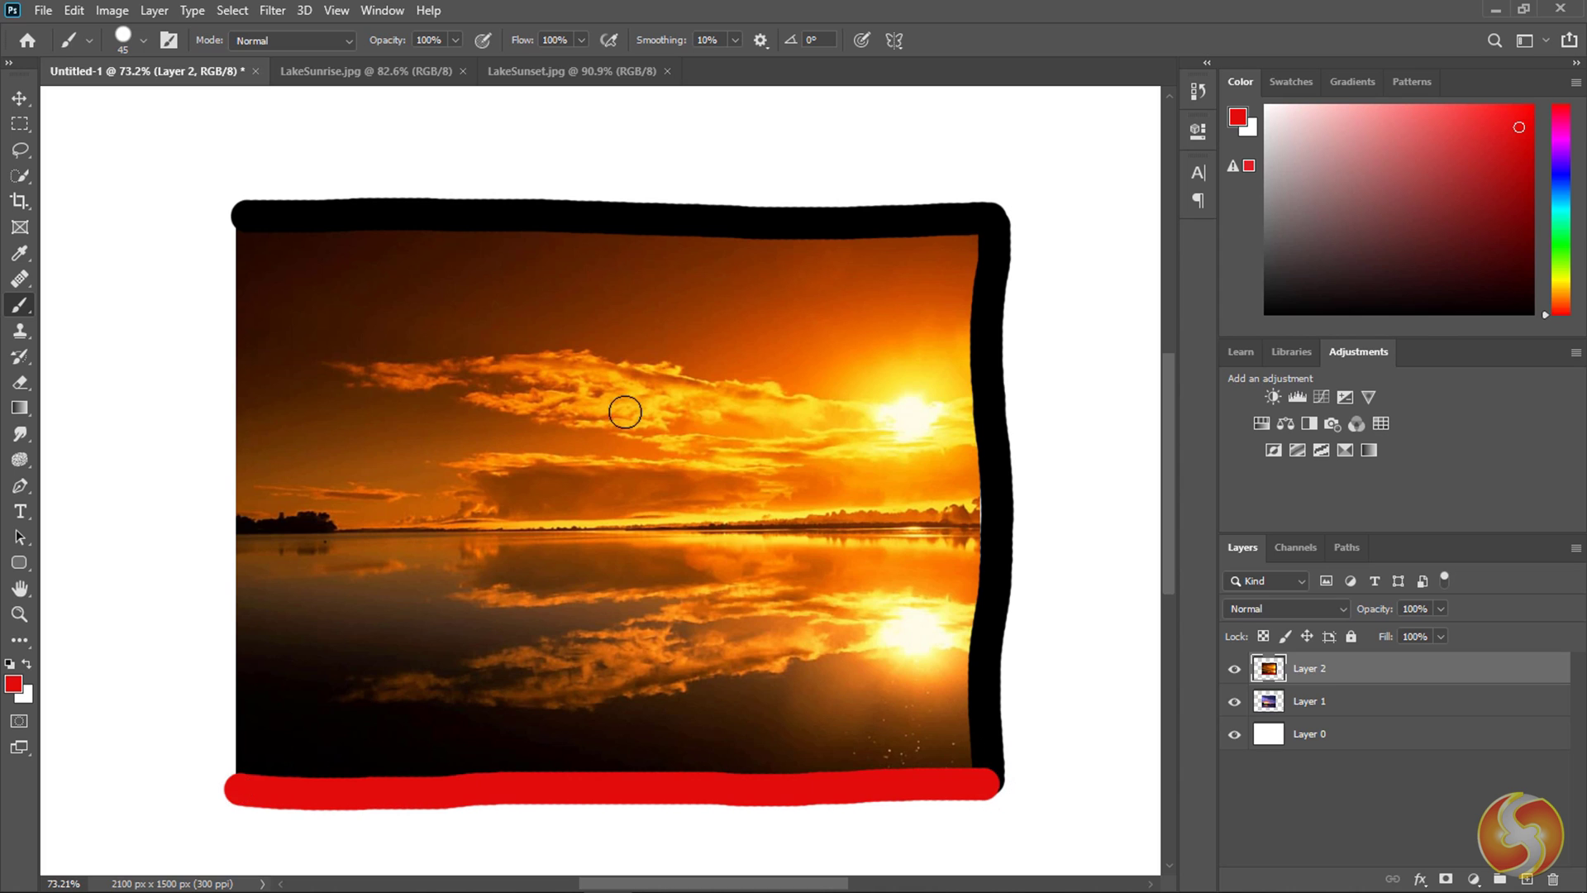
left_click(794, 347, "alt")
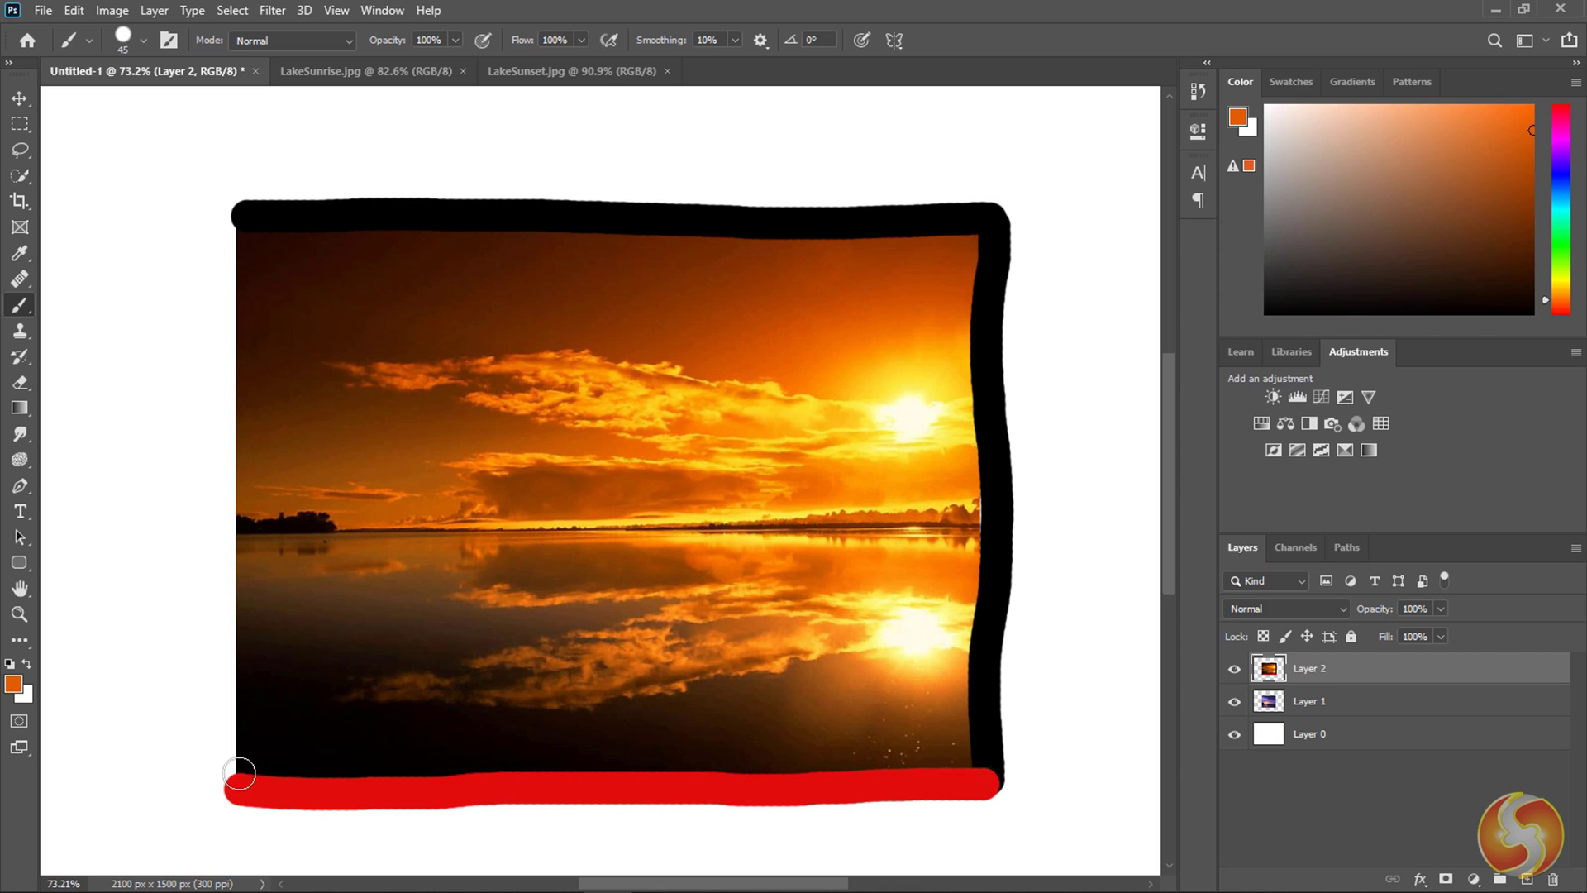
mouse_move(239, 774)
left_mouse_down()
mouse_move(234, 785)
mouse_move(247, 234)
left_mouse_up()
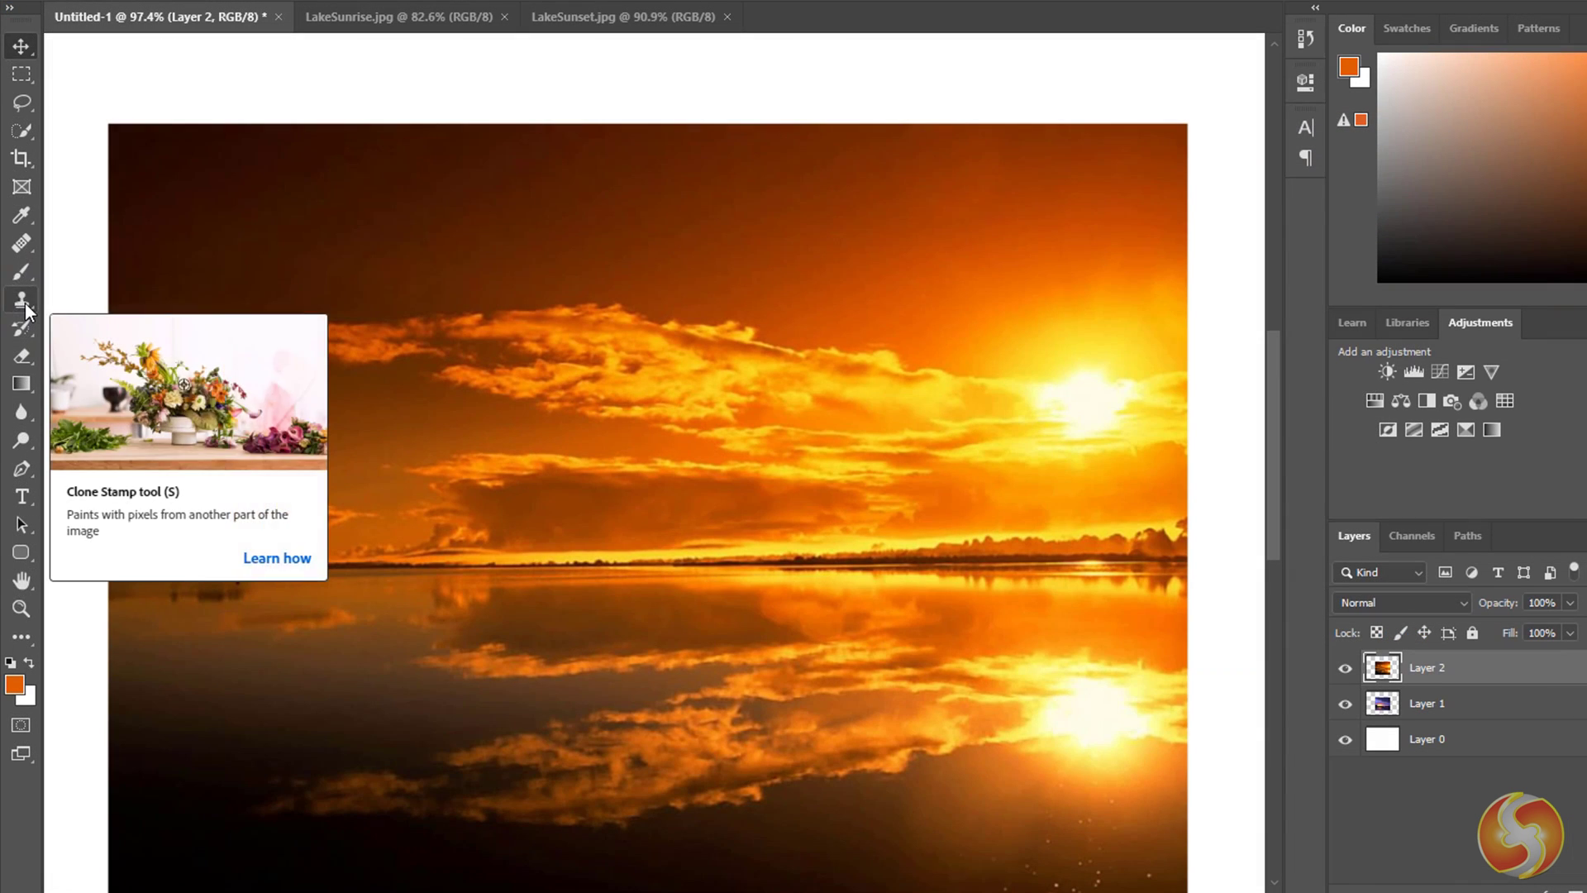
right_click(20, 331)
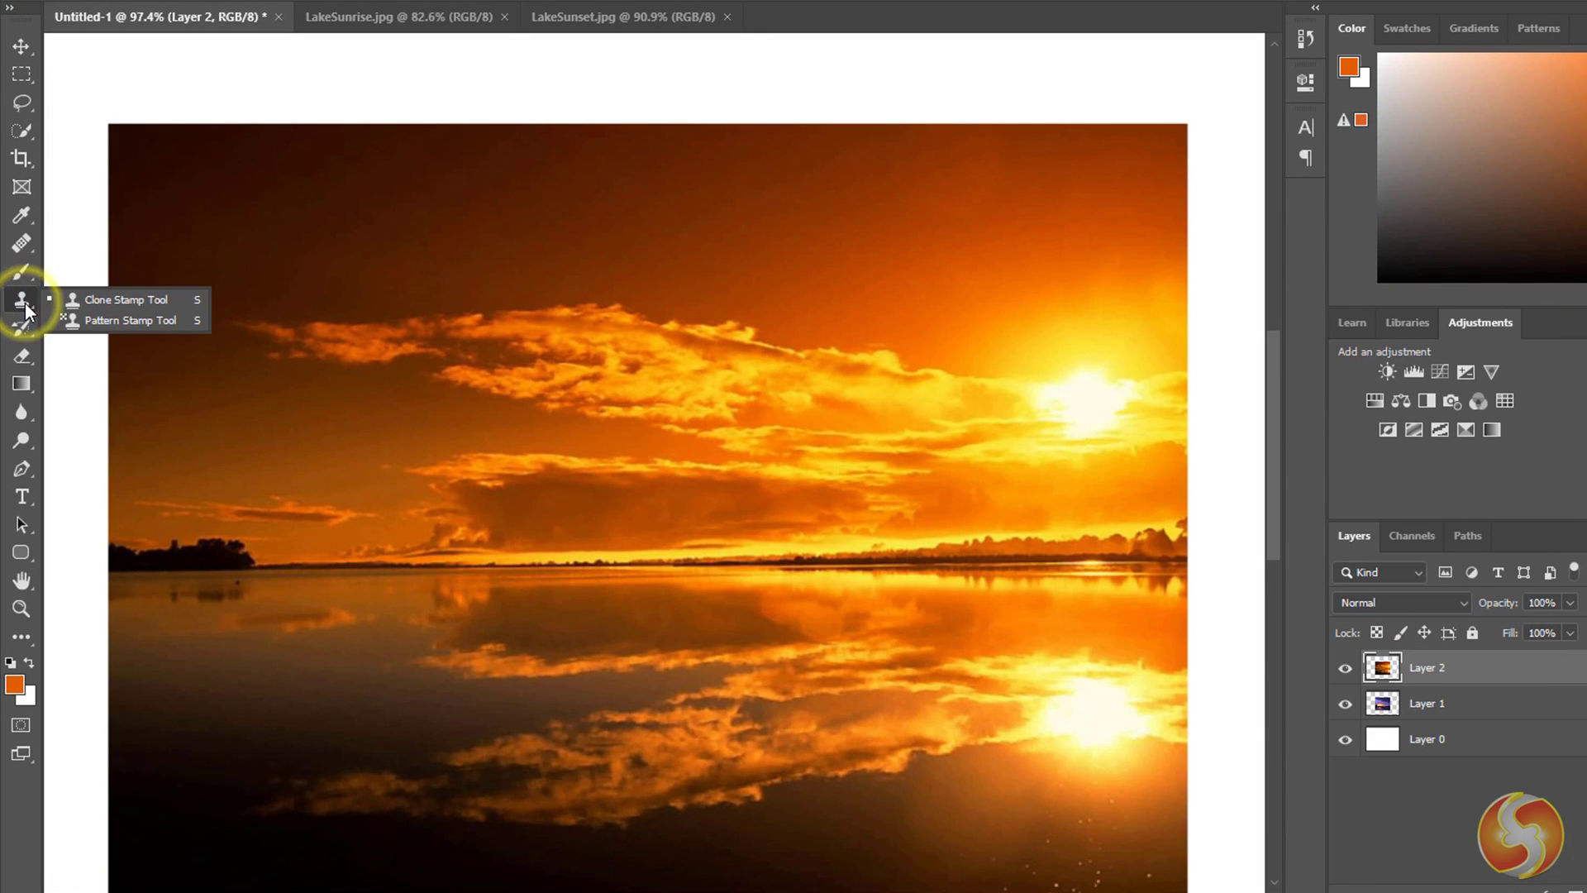
left_click(130, 301)
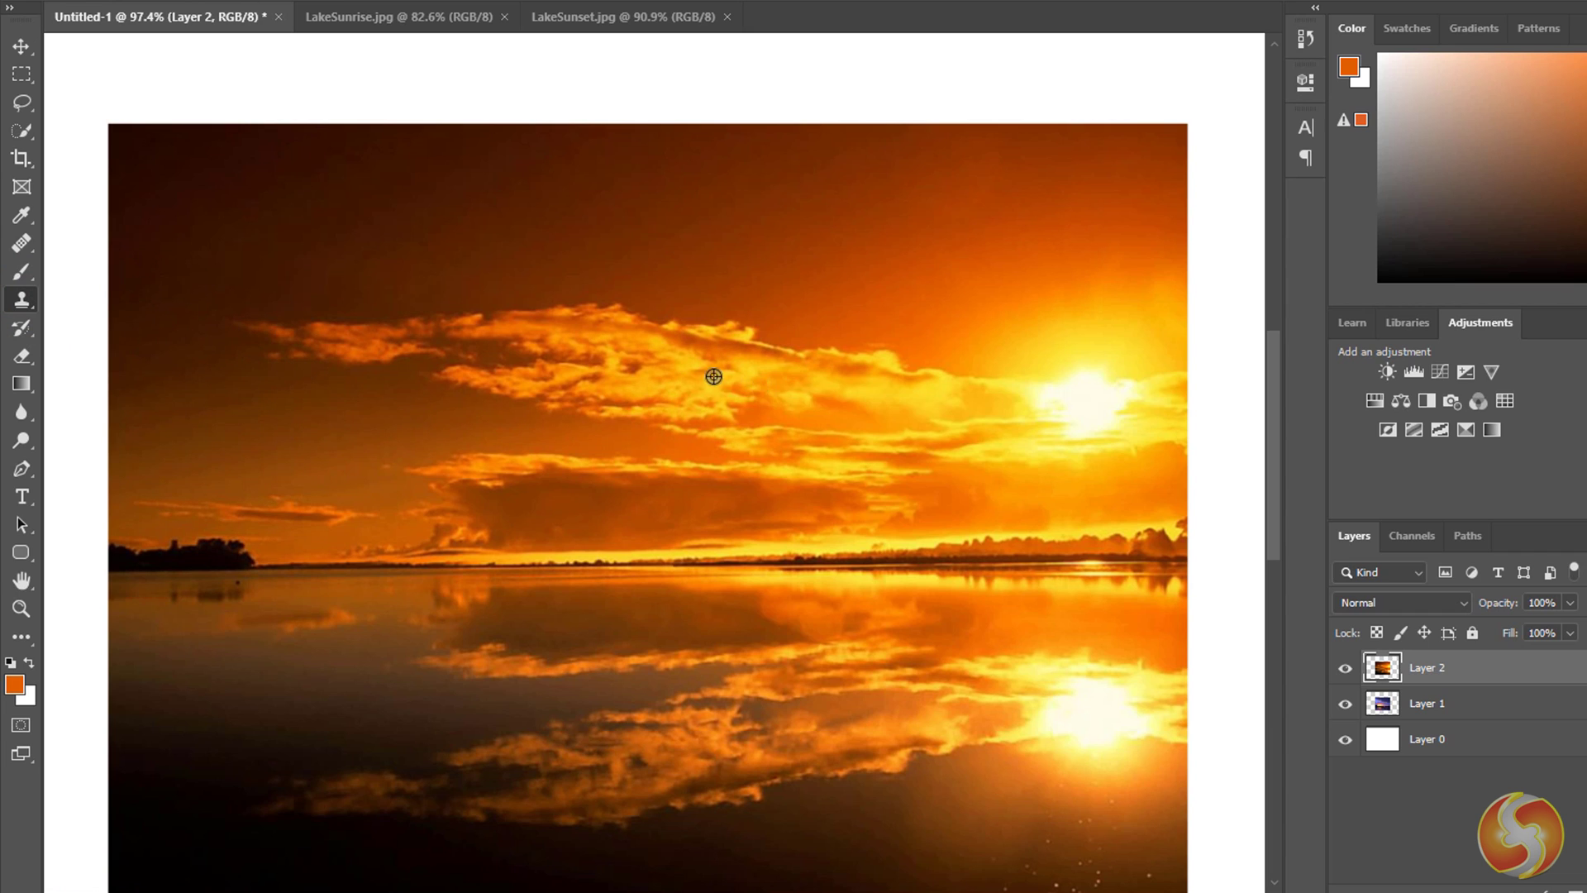
left_click(816, 396, "alt")
left_click(885, 345)
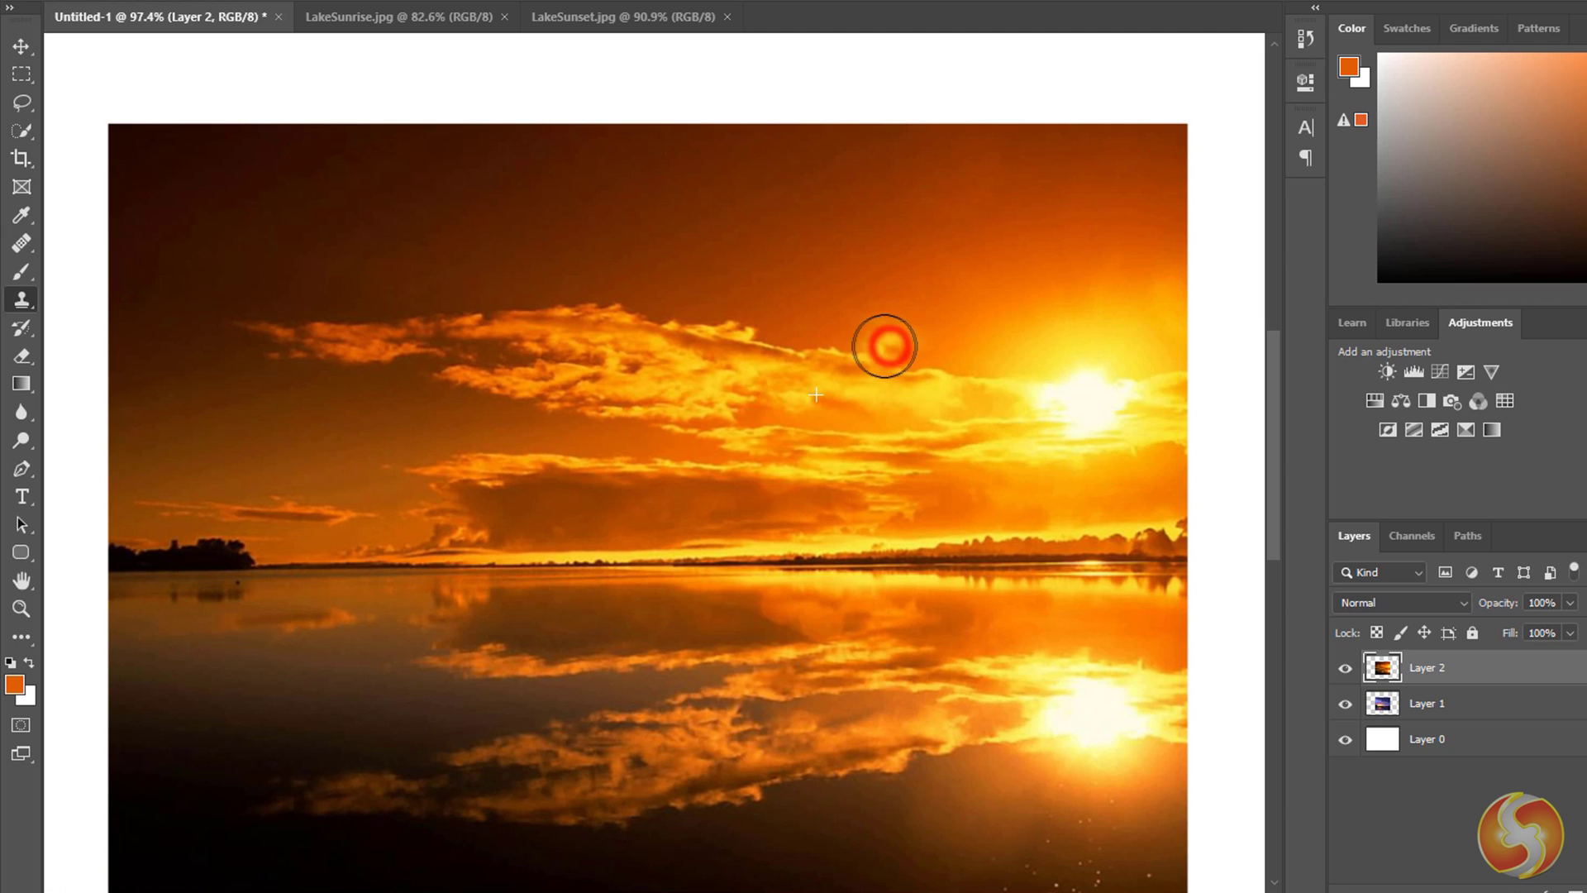
mouse_move(885, 345)
left_mouse_down()
mouse_move(597, 290)
mouse_move(331, 296)
left_mouse_up()
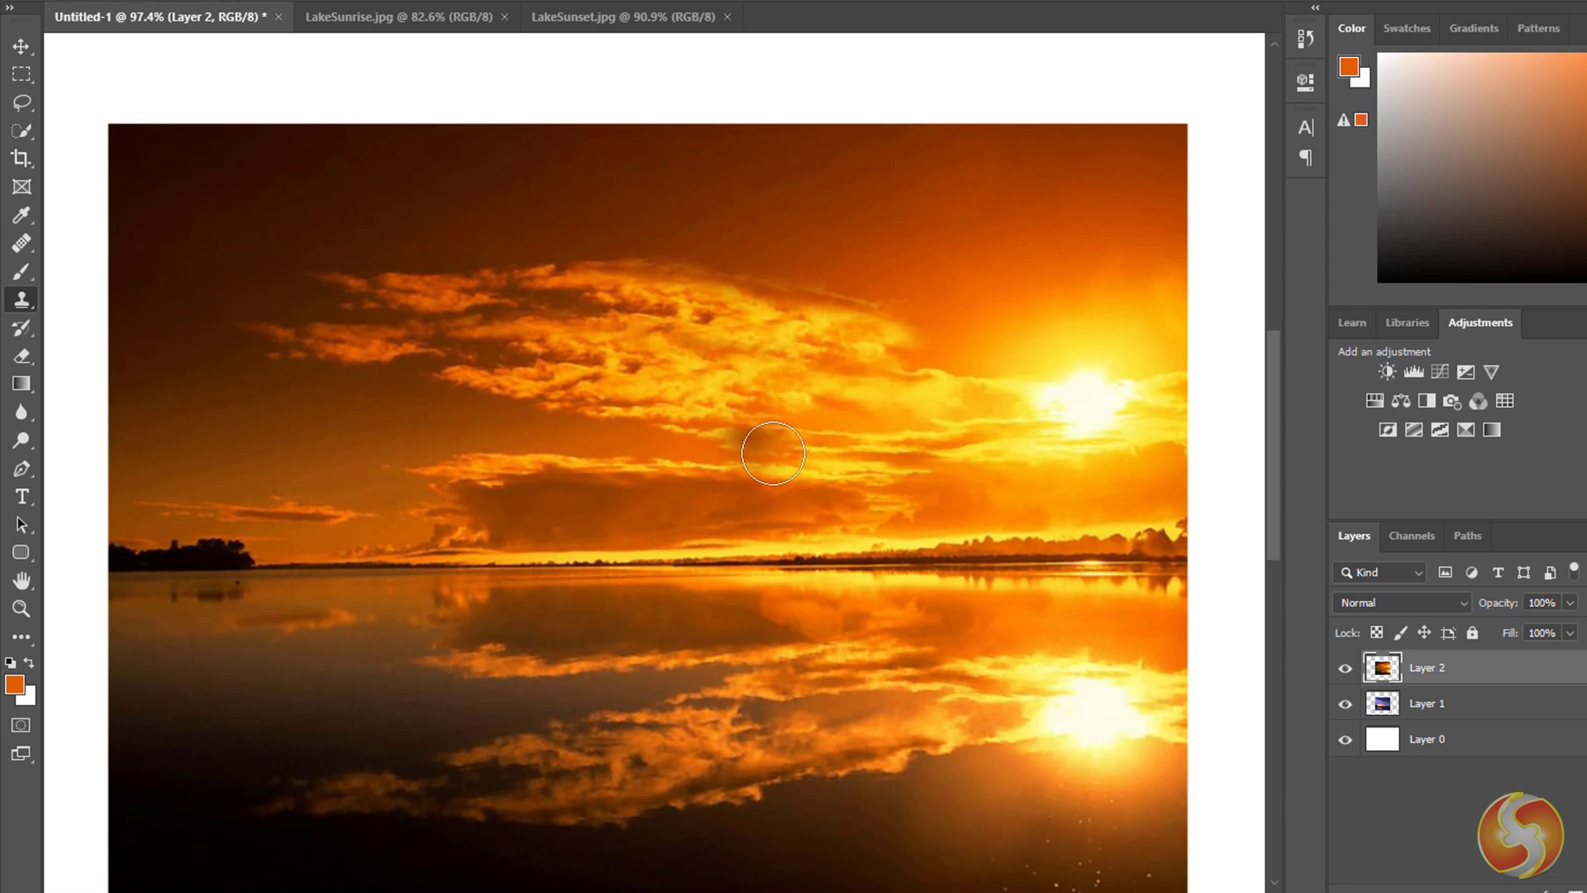
left_click(774, 455)
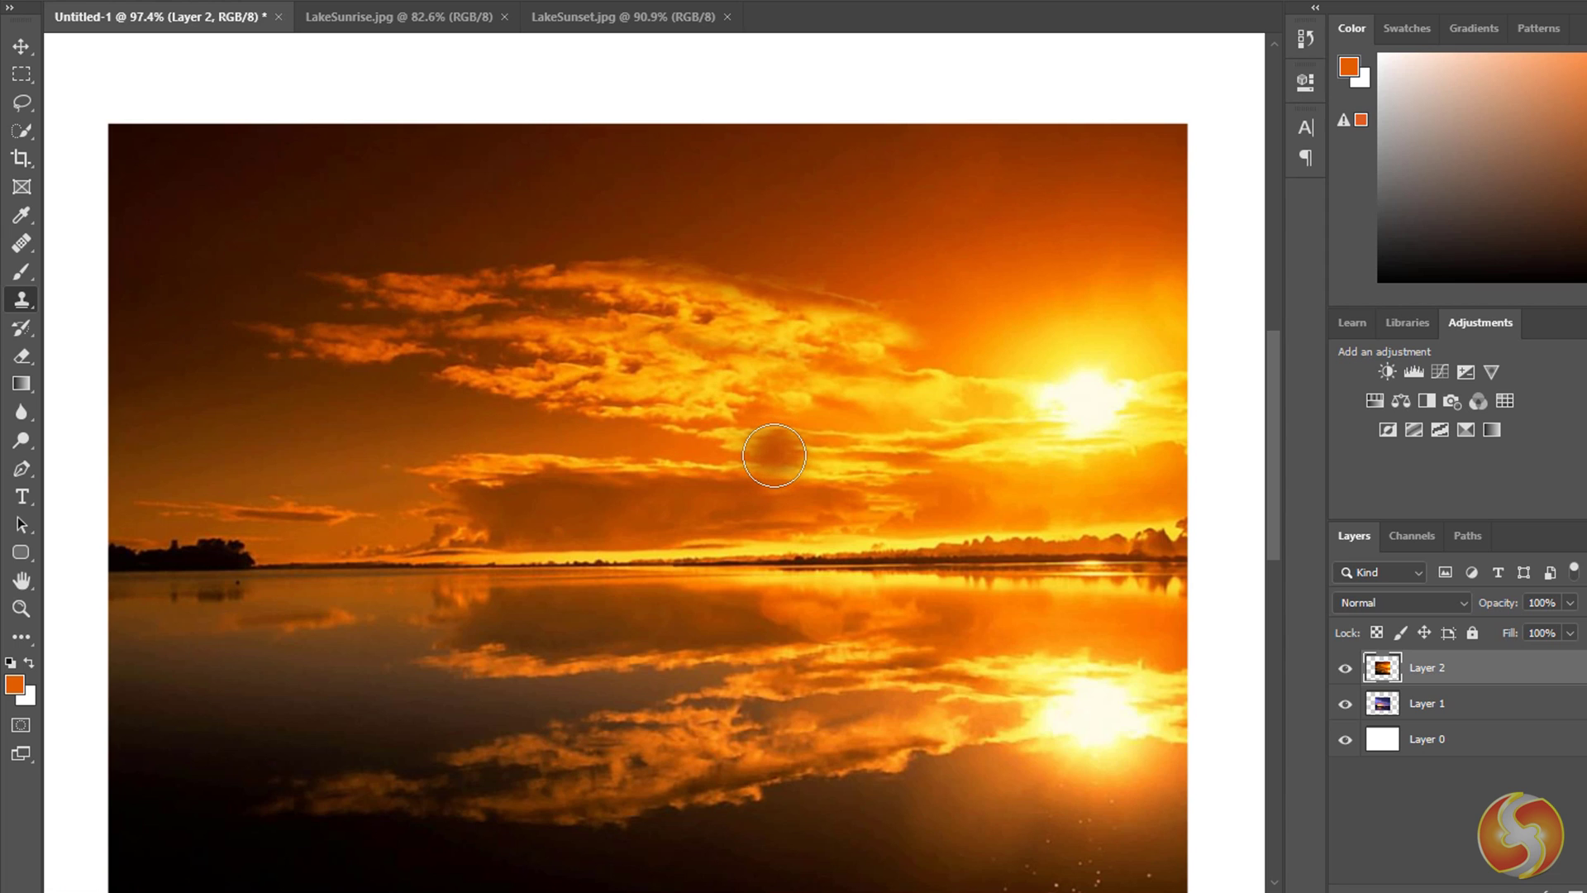
key("ctrl+z")
key("ctrl+z")
key("ctrl+z")
Step: Heal a stroke across the clouds with the Healing Brush, using the sun as source
right_click(22, 243)
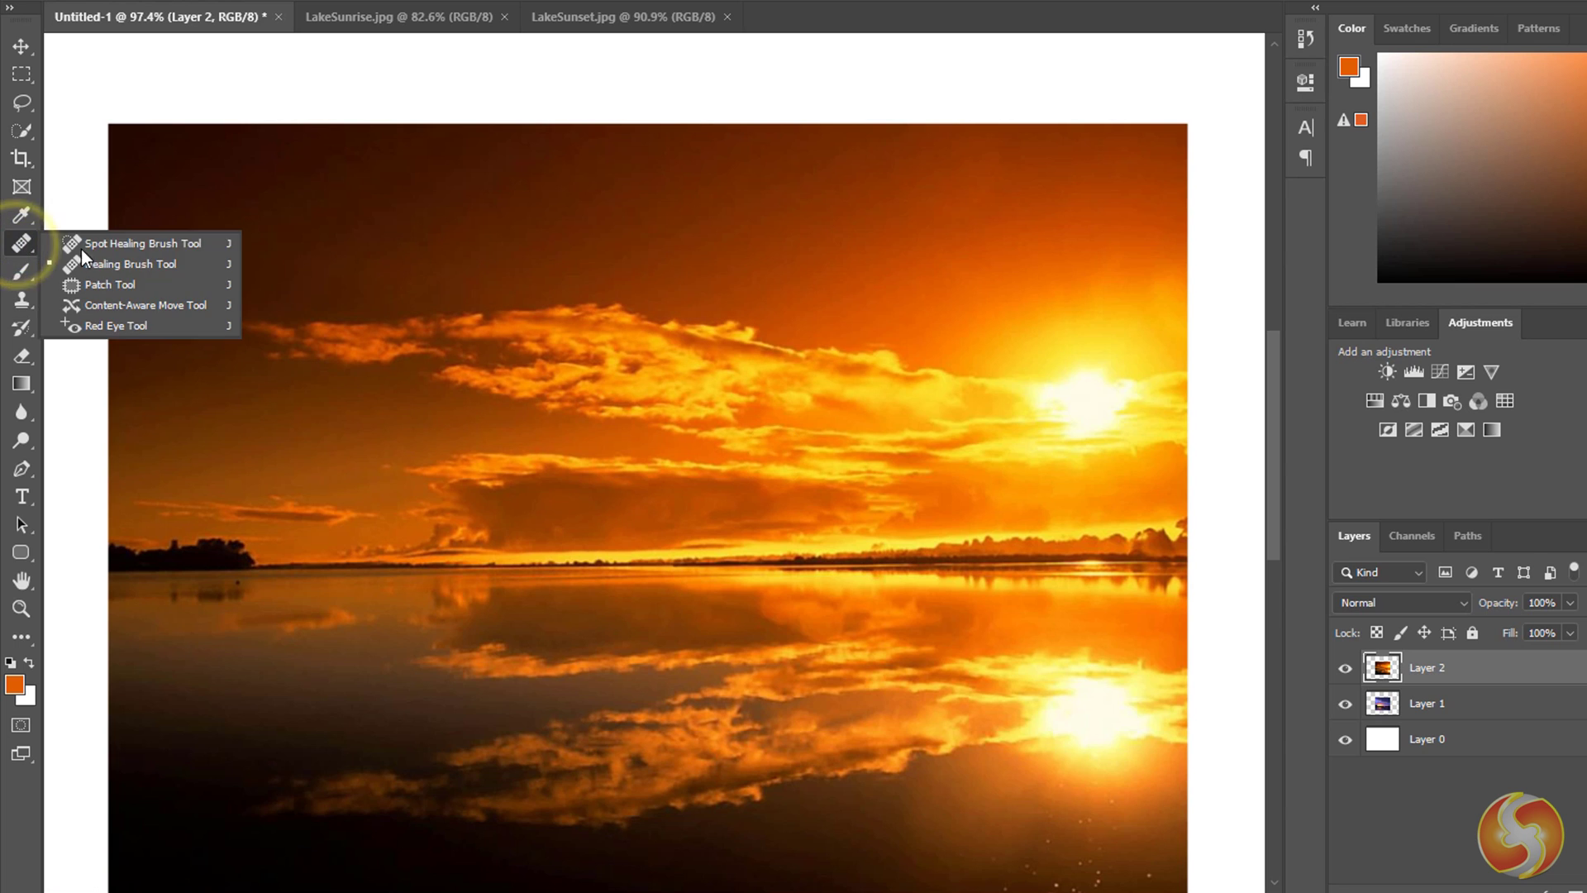
left_click(136, 264)
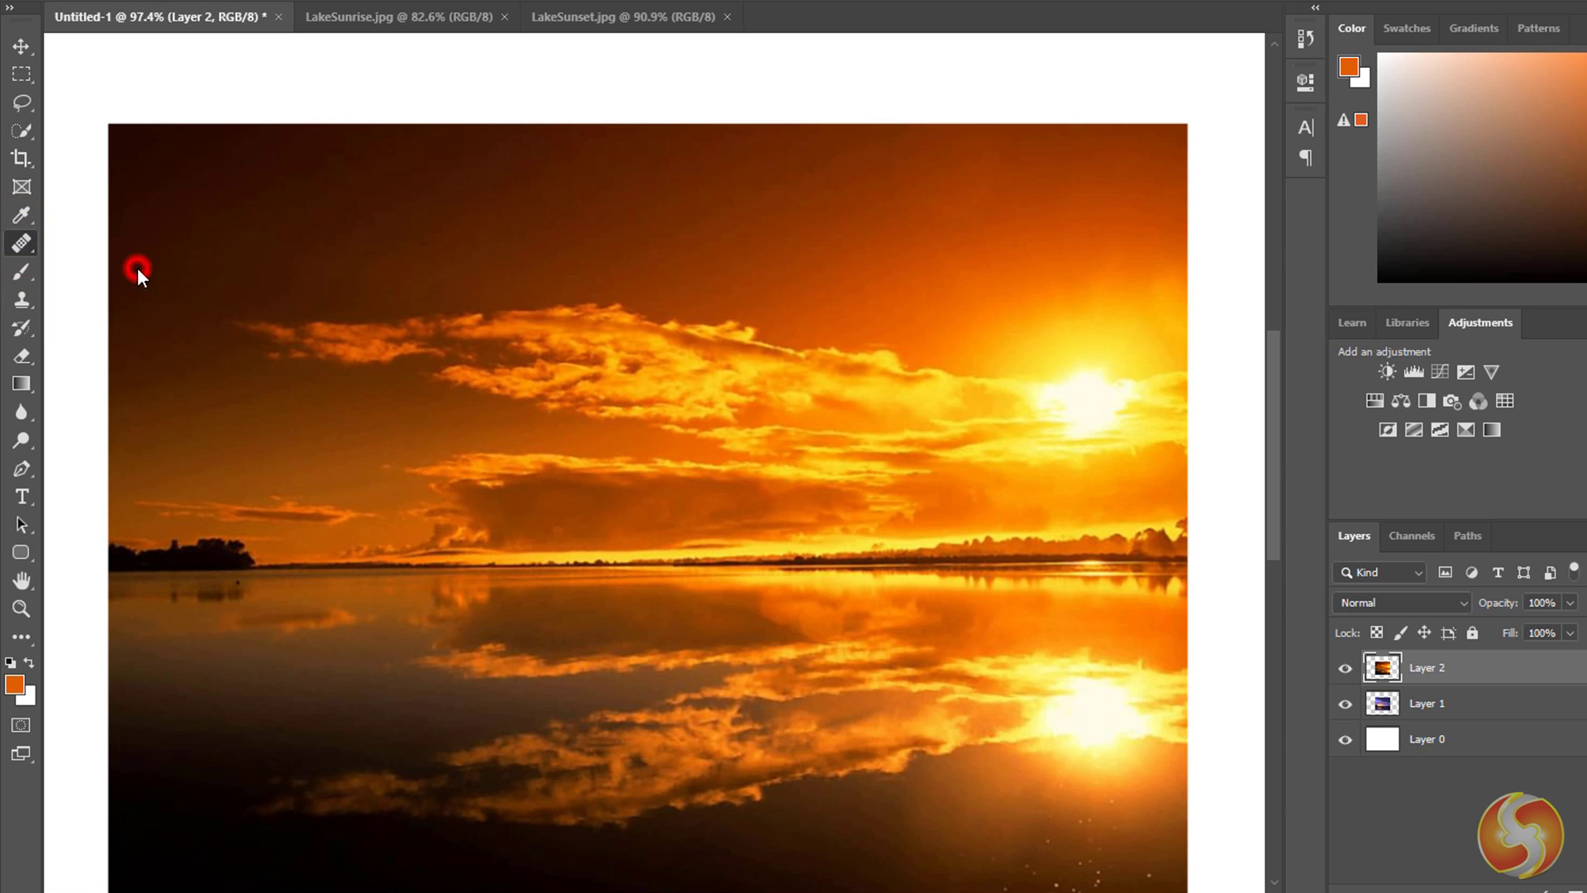
left_click(1068, 399, "alt")
left_click_drag(677, 429, 220, 407)
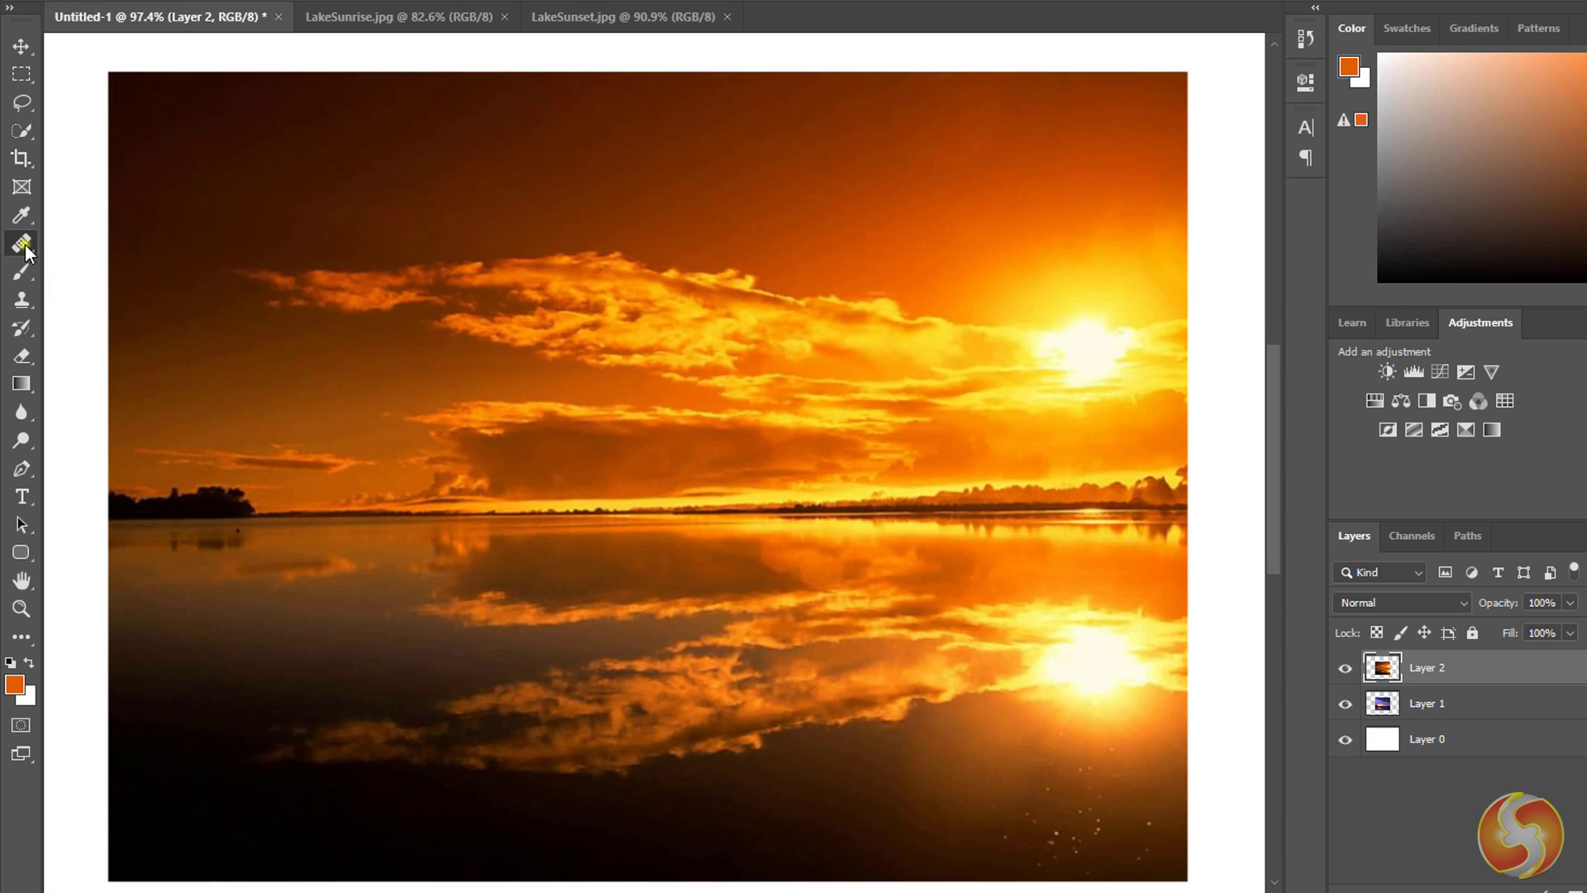
Step: Spot-heal three areas of dark water in the lower right of the lake
right_click(25, 245)
left_click(112, 246)
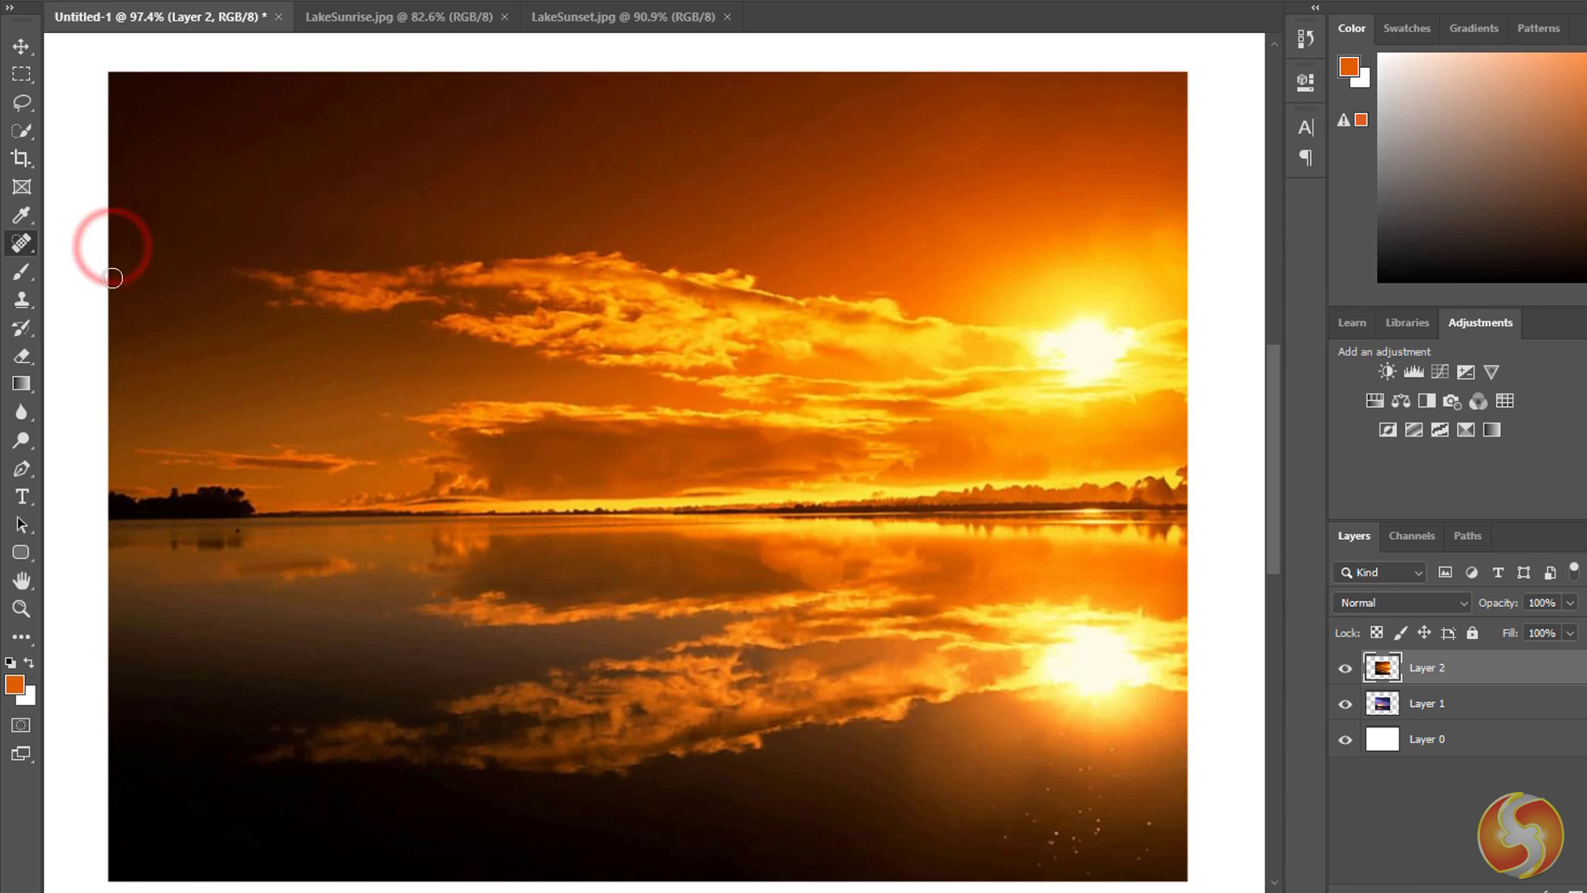
mouse_move(1052, 730)
left_mouse_down()
mouse_move(1143, 747)
mouse_move(1048, 751)
mouse_move(1123, 765)
mouse_move(1045, 786)
mouse_move(1079, 814)
left_mouse_up()
mouse_move(988, 836)
left_mouse_down()
mouse_move(1126, 850)
mouse_move(1148, 823)
mouse_move(1074, 864)
left_mouse_up()
left_click_drag(989, 805, 1045, 835)
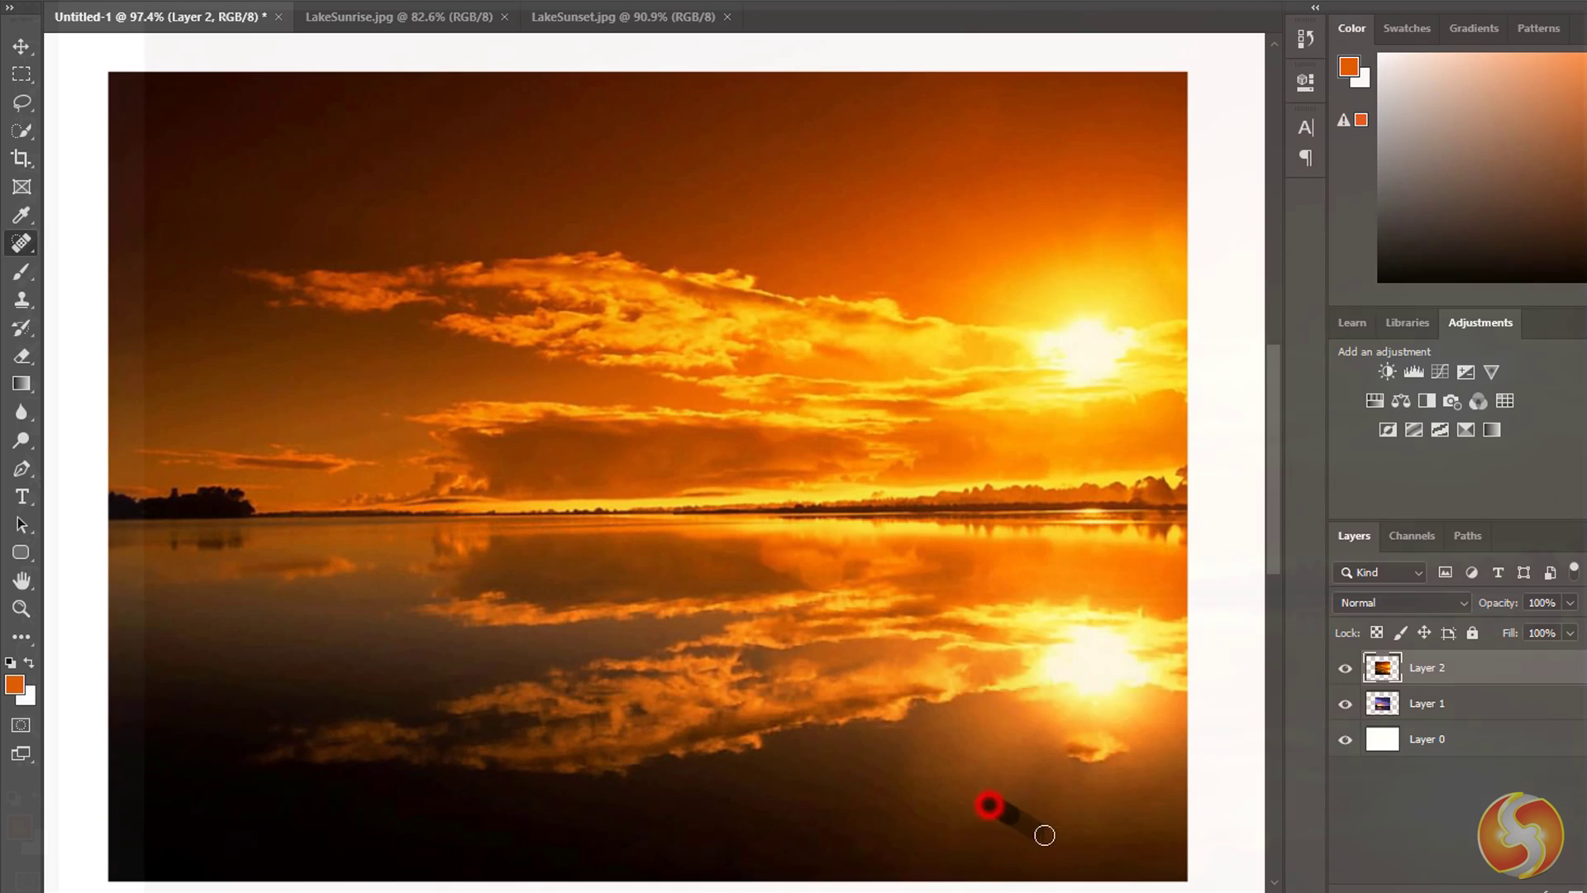
Step: Soften the left tree line with the Blur tool
left_click(21, 411)
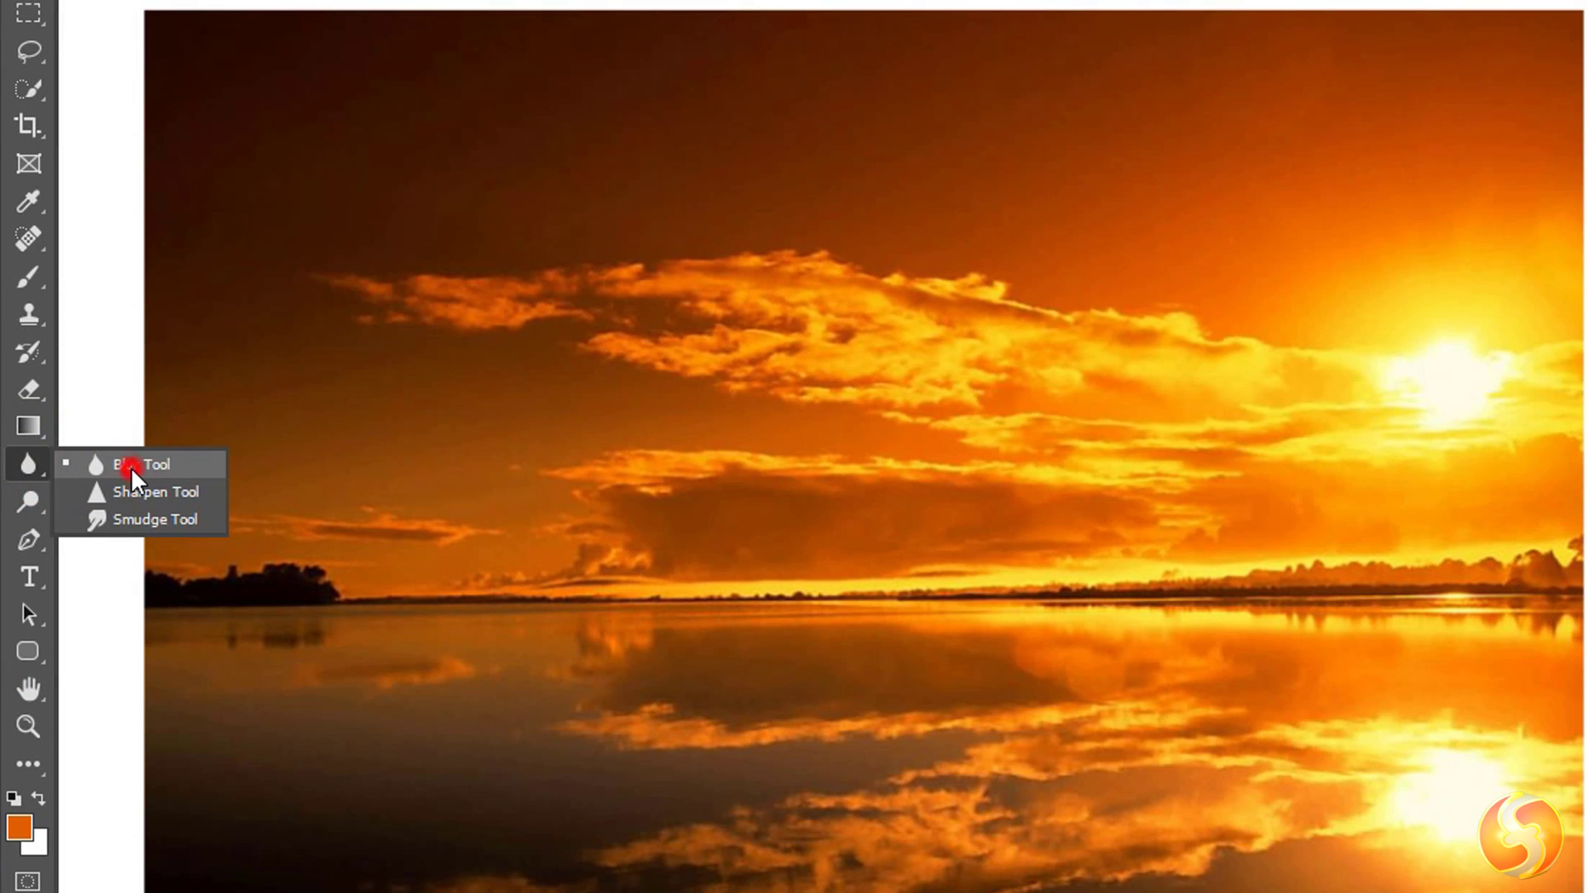
left_click(133, 471)
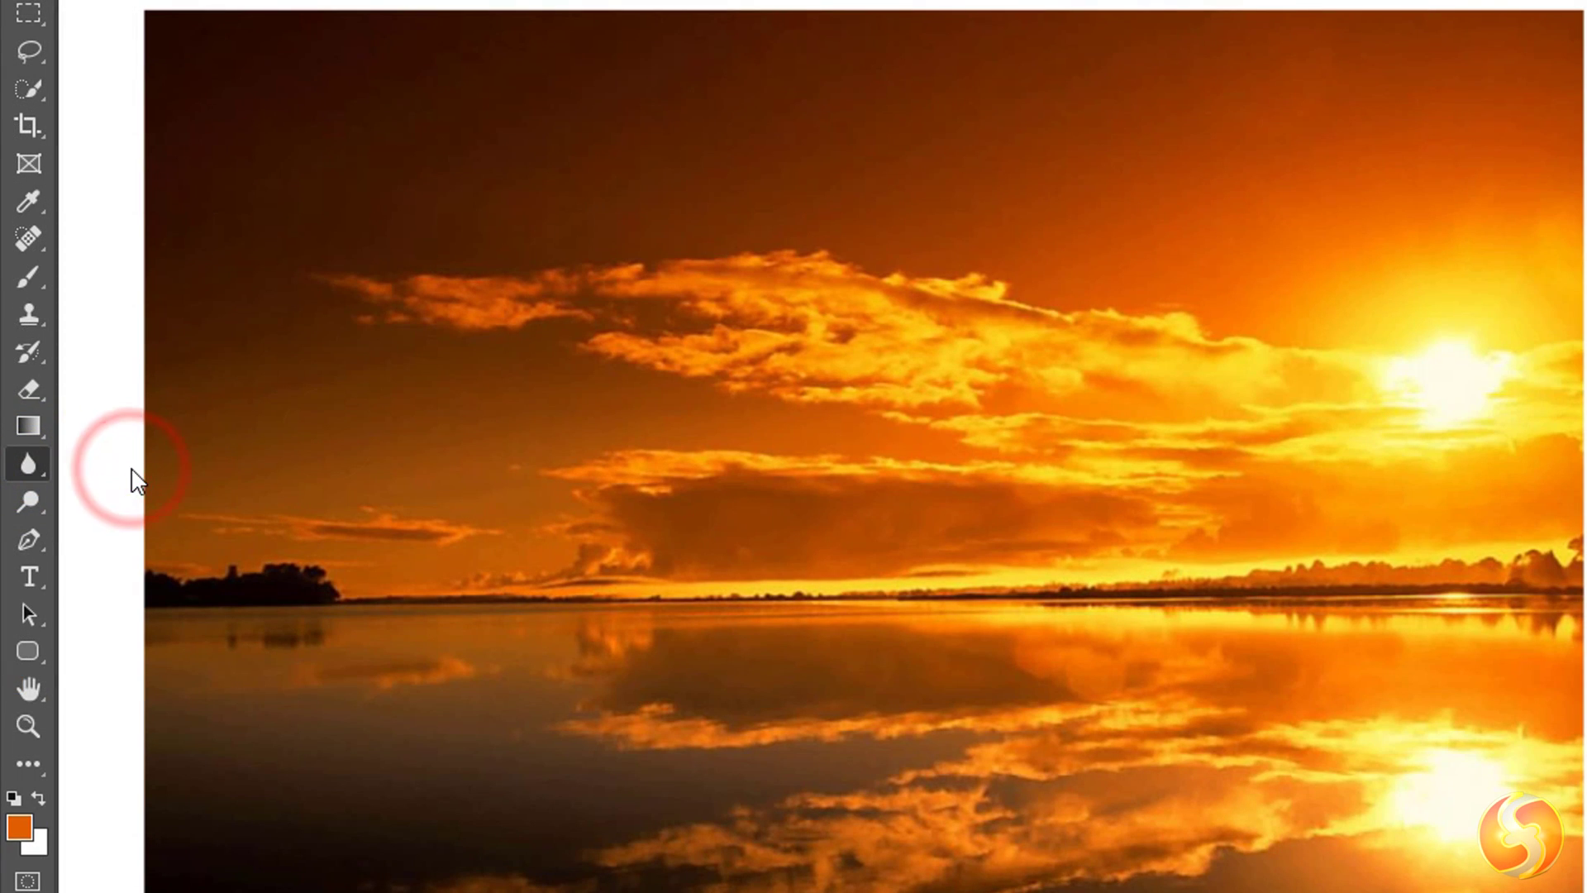
mouse_move(311, 547)
left_mouse_down()
mouse_move(231, 574)
mouse_move(311, 565)
left_mouse_up()
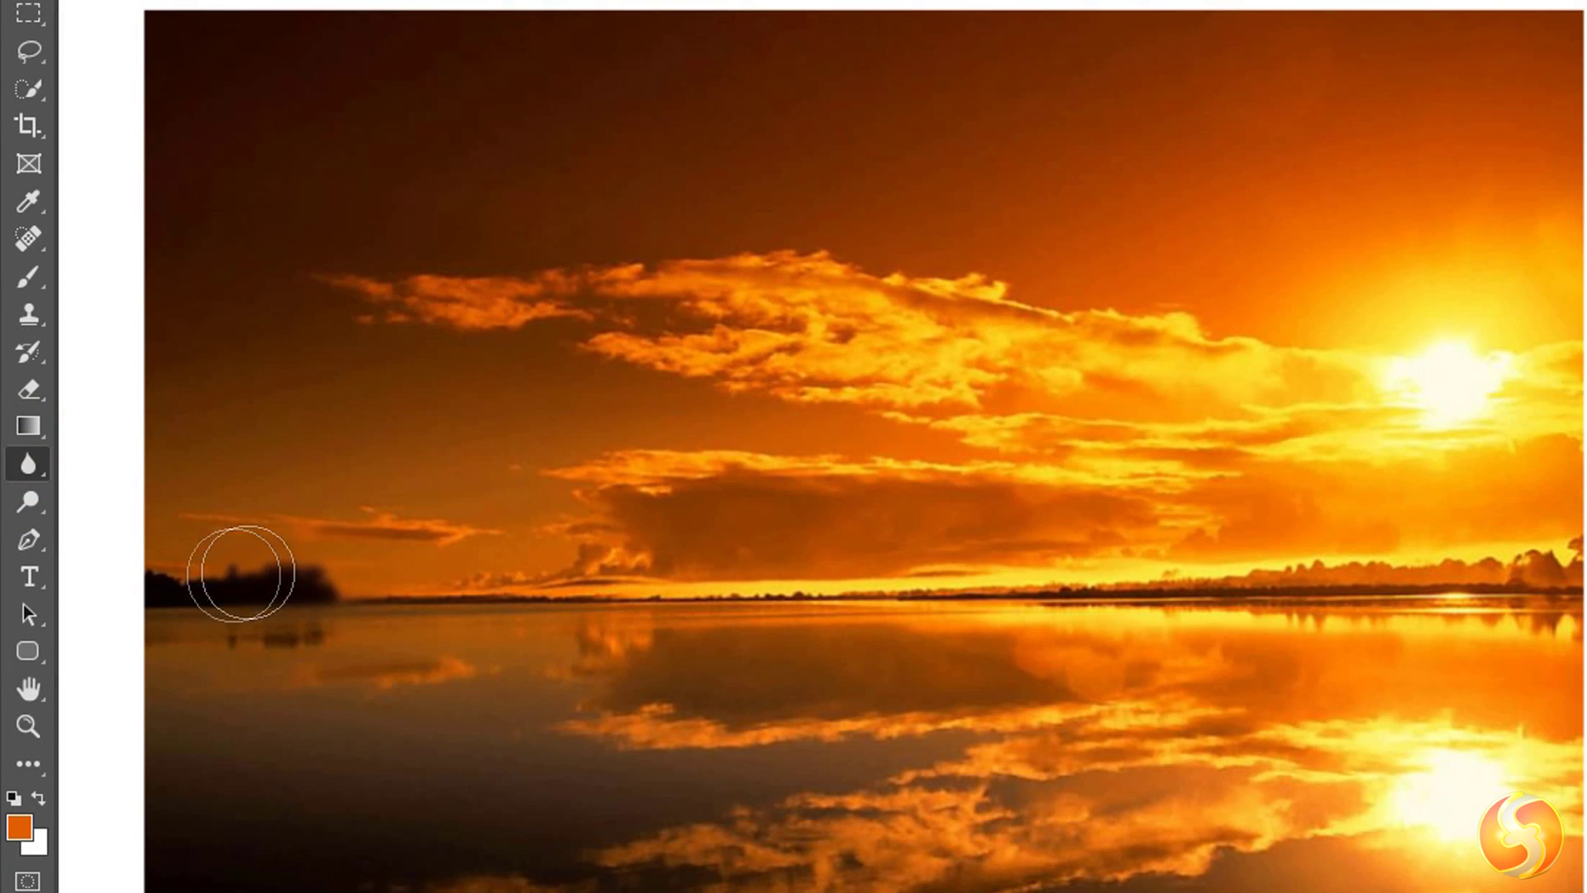
right_click(28, 464)
left_click(166, 485)
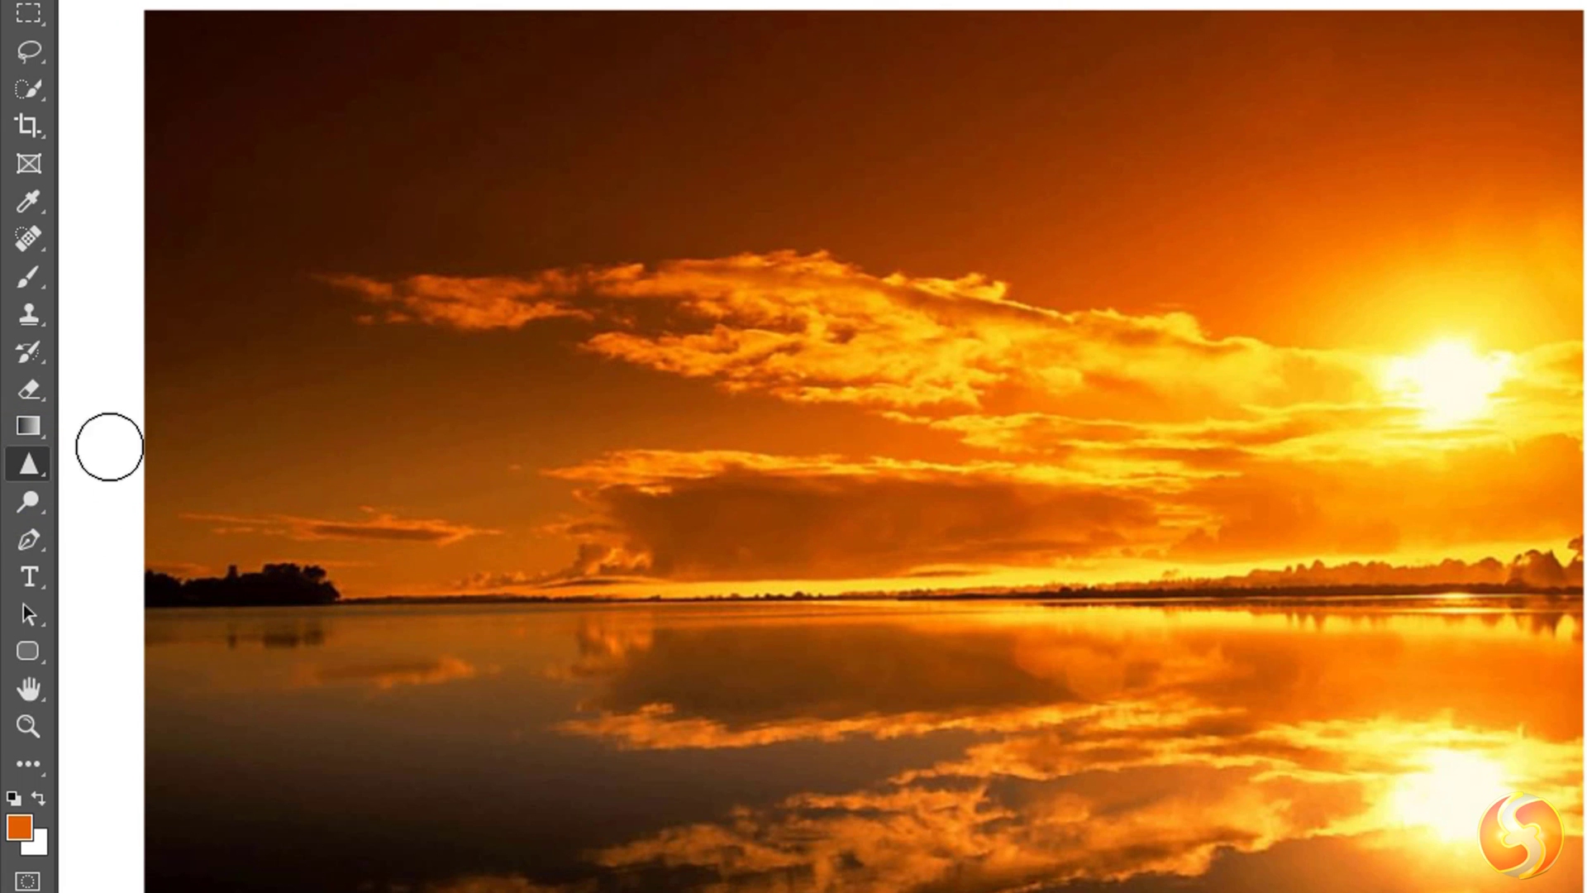
Step: Smudge the tree silhouette up and right along the horizon toward the clouds
right_click(28, 463)
left_click(139, 517)
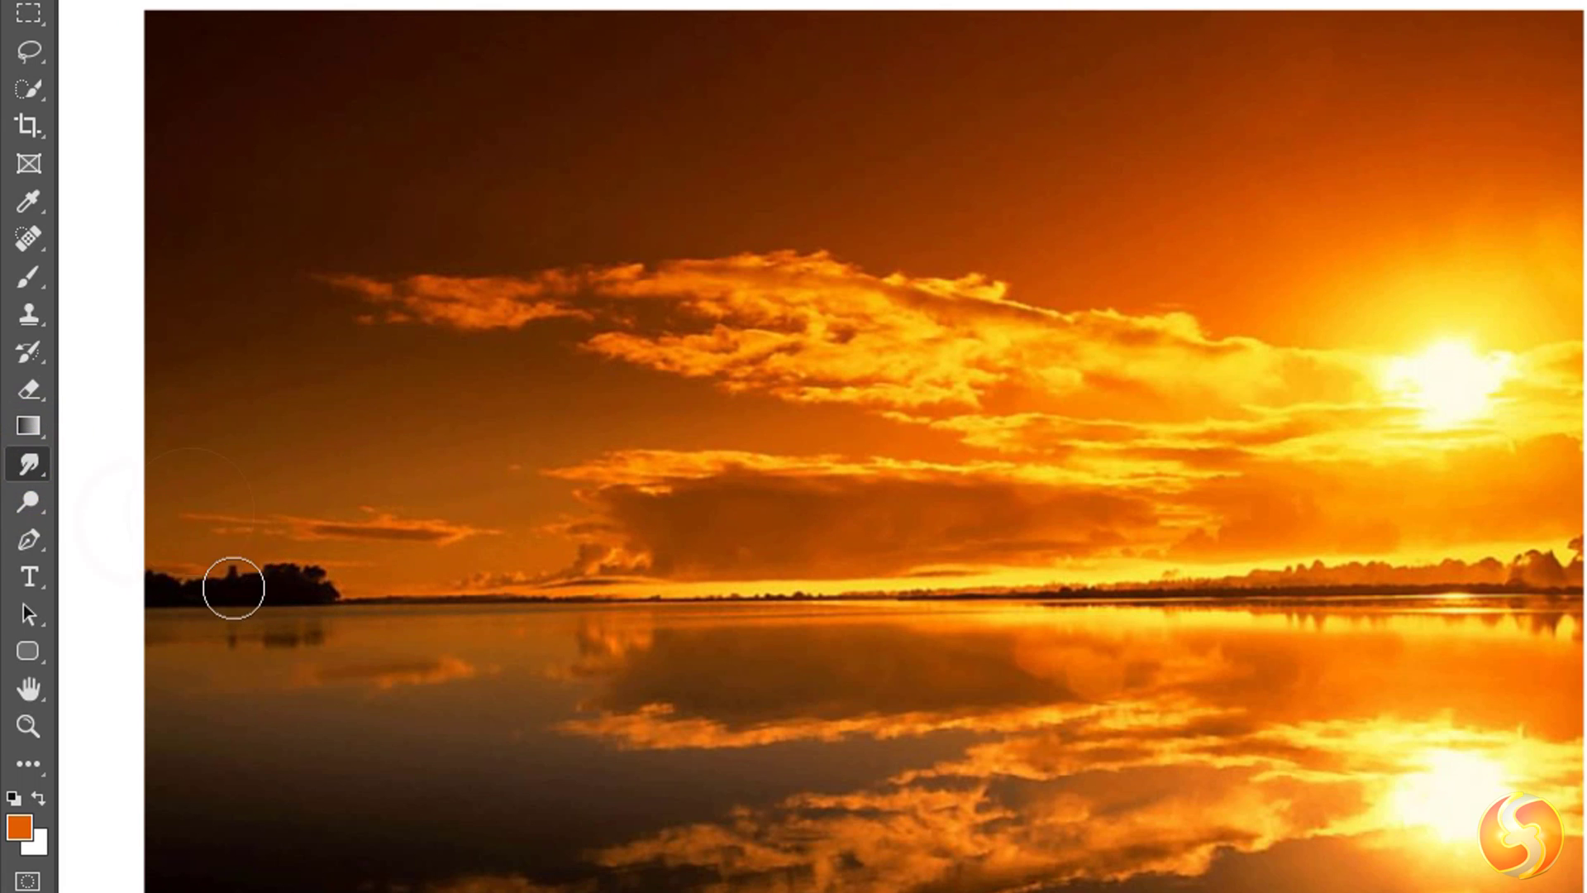
mouse_move(233, 588)
left_mouse_down()
mouse_move(292, 546)
mouse_move(320, 491)
mouse_move(292, 579)
mouse_move(427, 525)
mouse_move(453, 495)
left_mouse_up()
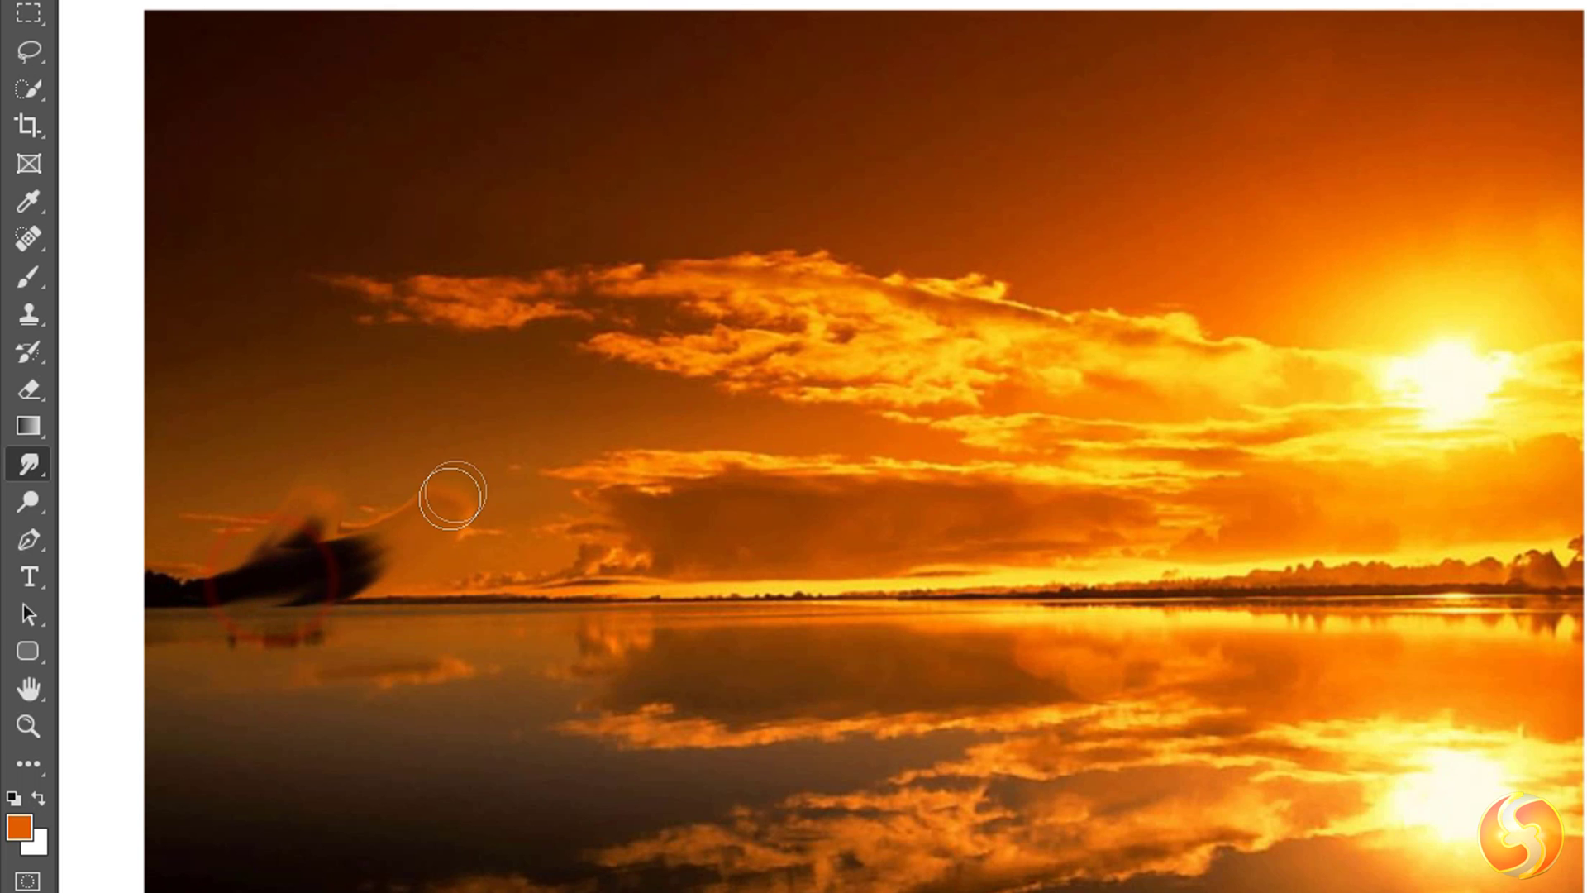
mouse_move(340, 571)
left_mouse_down()
mouse_move(471, 564)
mouse_move(599, 467)
left_mouse_up()
mouse_move(340, 525)
left_mouse_down()
mouse_move(407, 463)
mouse_move(446, 355)
left_mouse_up()
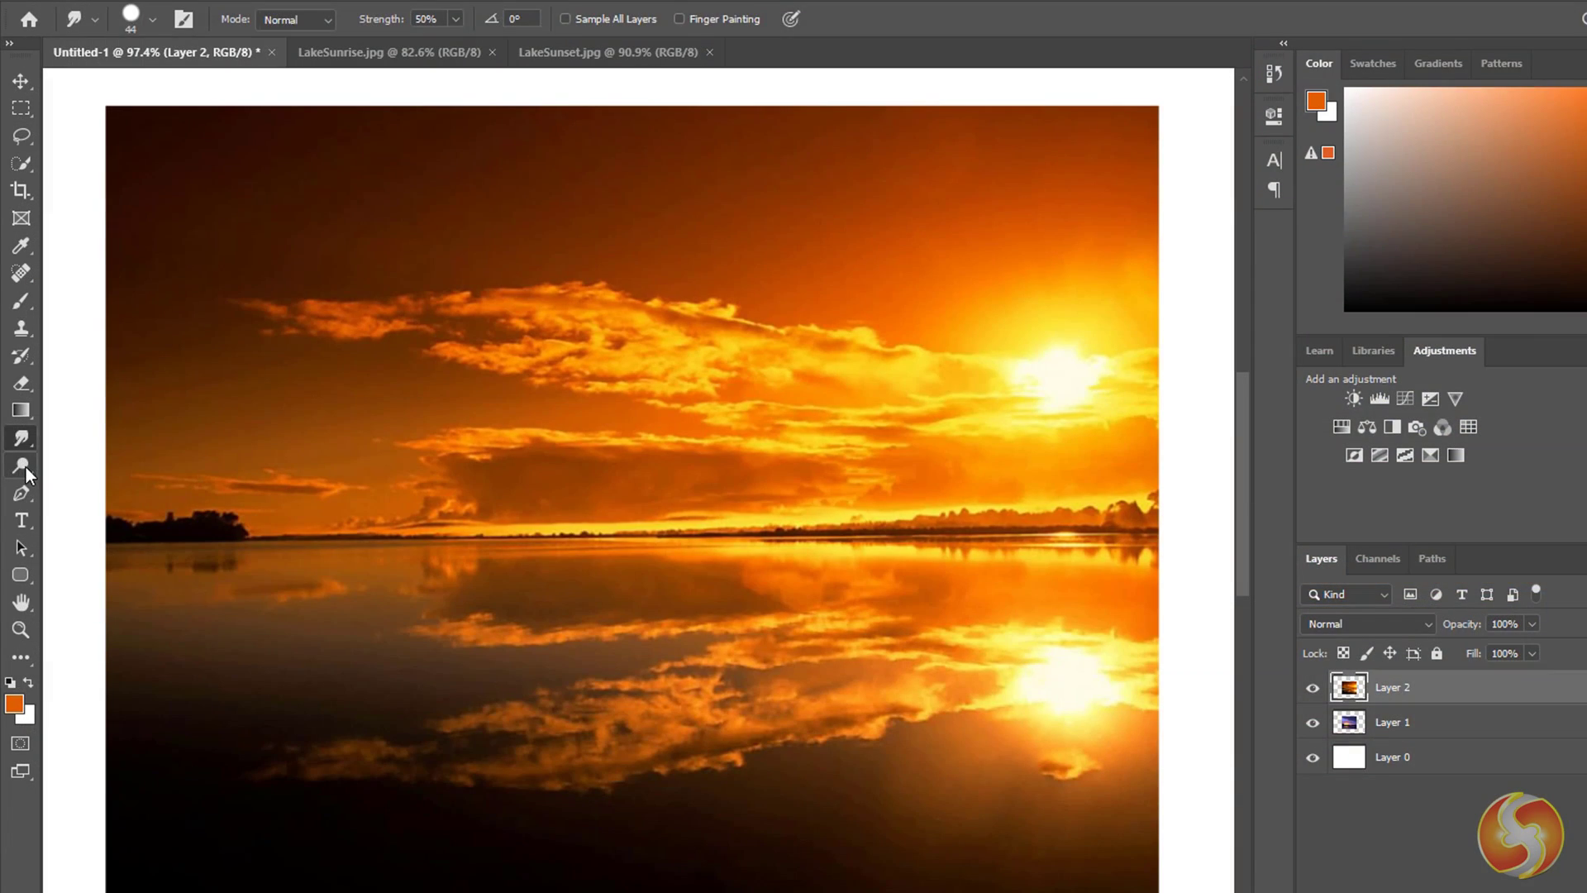
Step: Dodge the sky above the horizon and burn the upper sky toward the sun
right_click(25, 467)
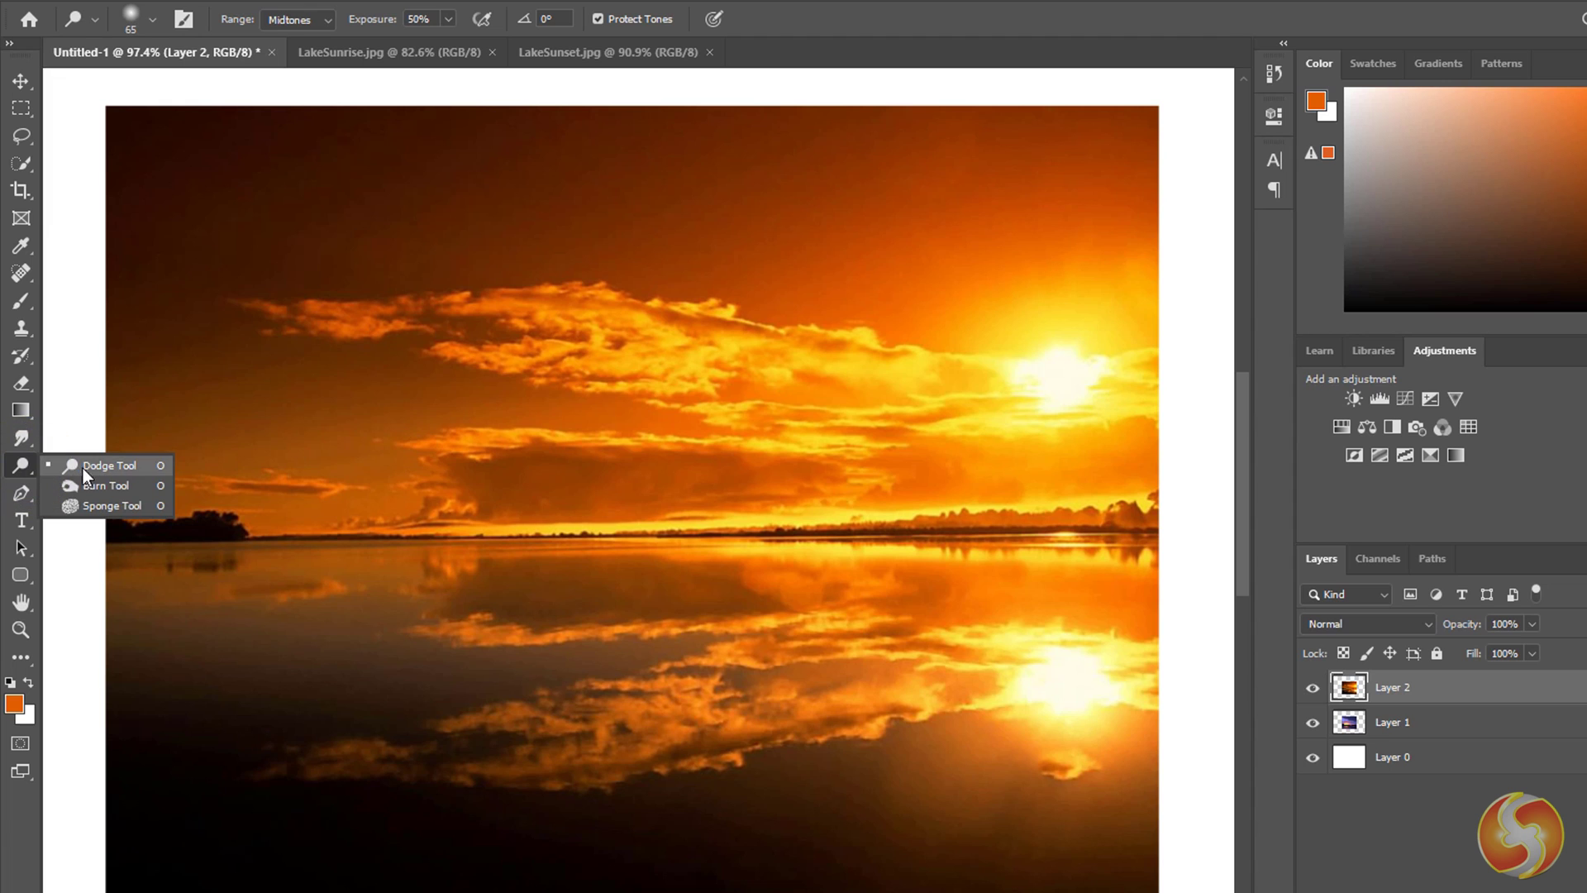
left_click(91, 469)
mouse_move(220, 479)
left_mouse_down()
mouse_move(348, 496)
mouse_move(241, 481)
mouse_move(371, 437)
mouse_move(180, 399)
mouse_move(327, 306)
left_mouse_up()
right_click(21, 465)
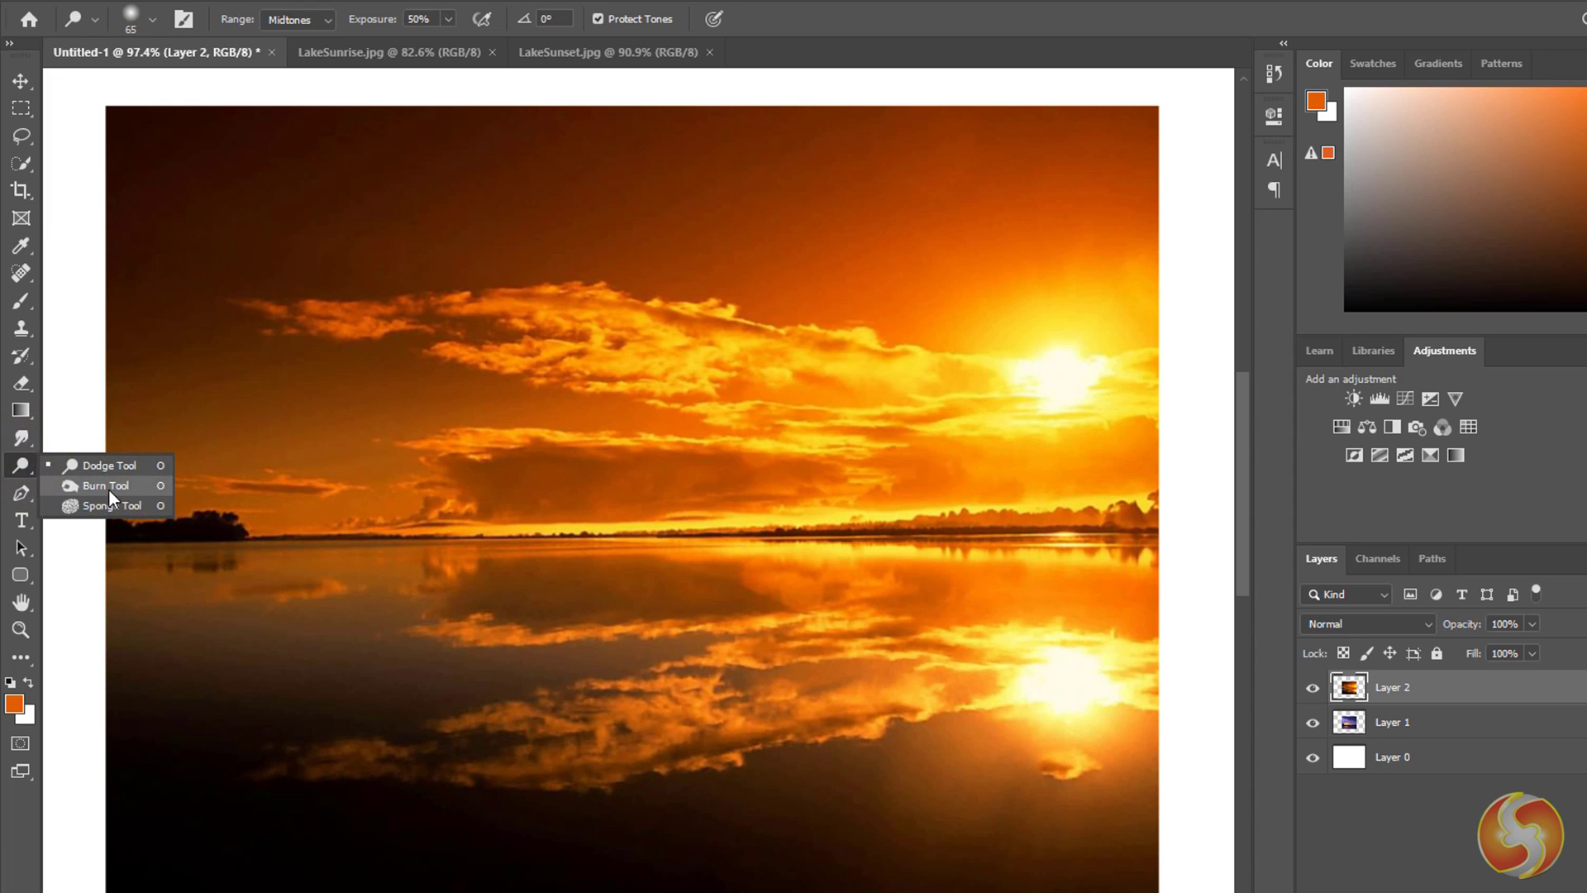
left_click(108, 491)
mouse_move(259, 418)
left_mouse_down()
mouse_move(142, 314)
mouse_move(833, 163)
mouse_move(955, 219)
left_mouse_up()
Step: Sponge the low cloud band, then boost saturation in the upper-left sky with Saturate mode
left_click(326, 18)
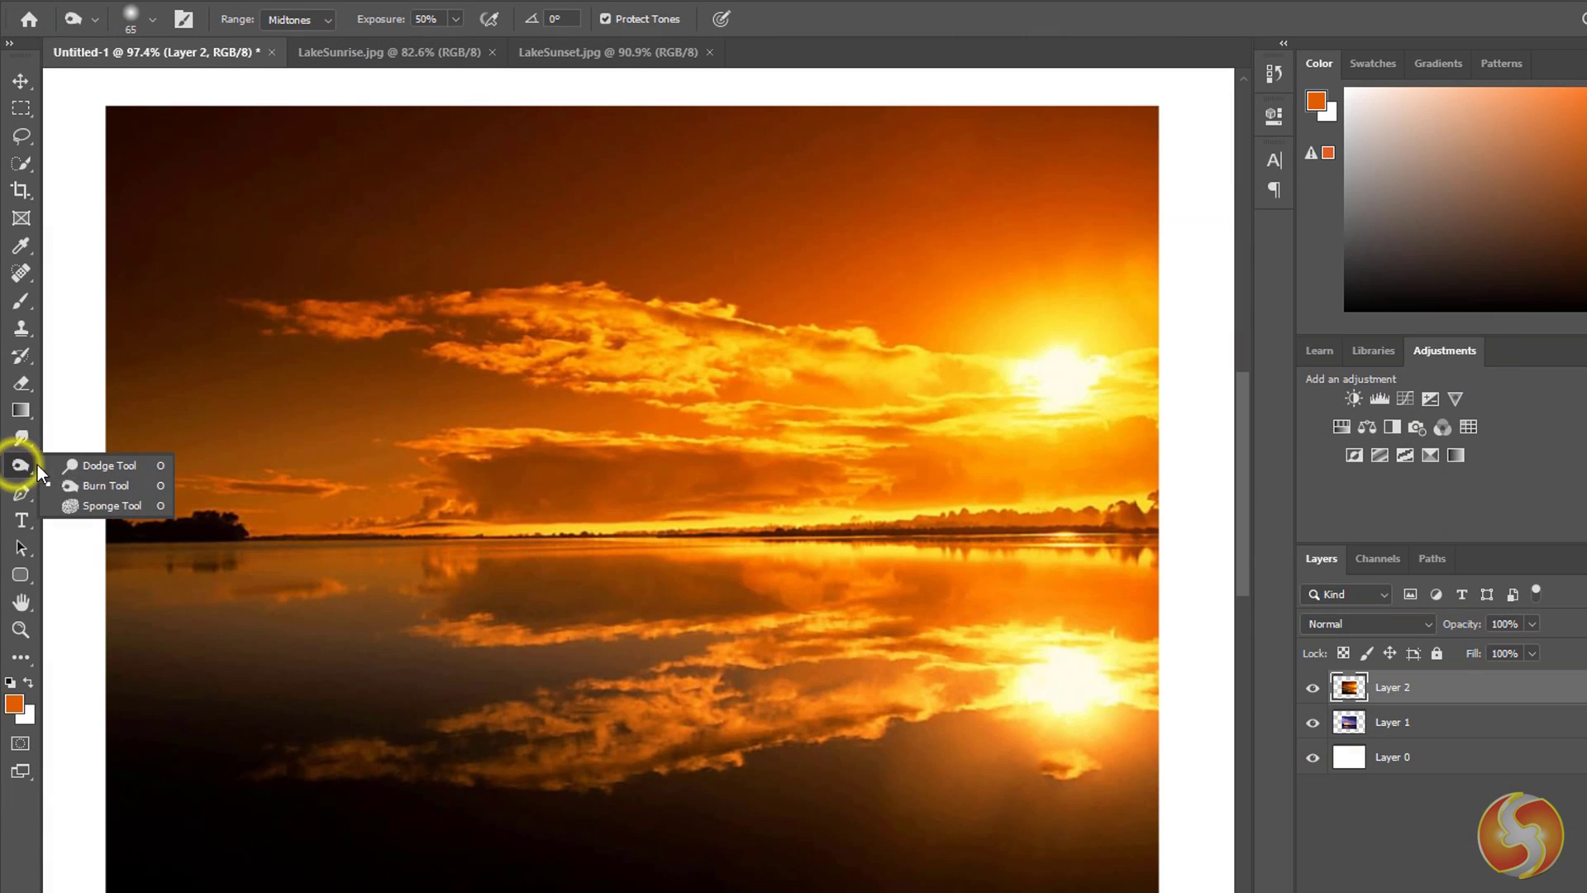
left_click(96, 506)
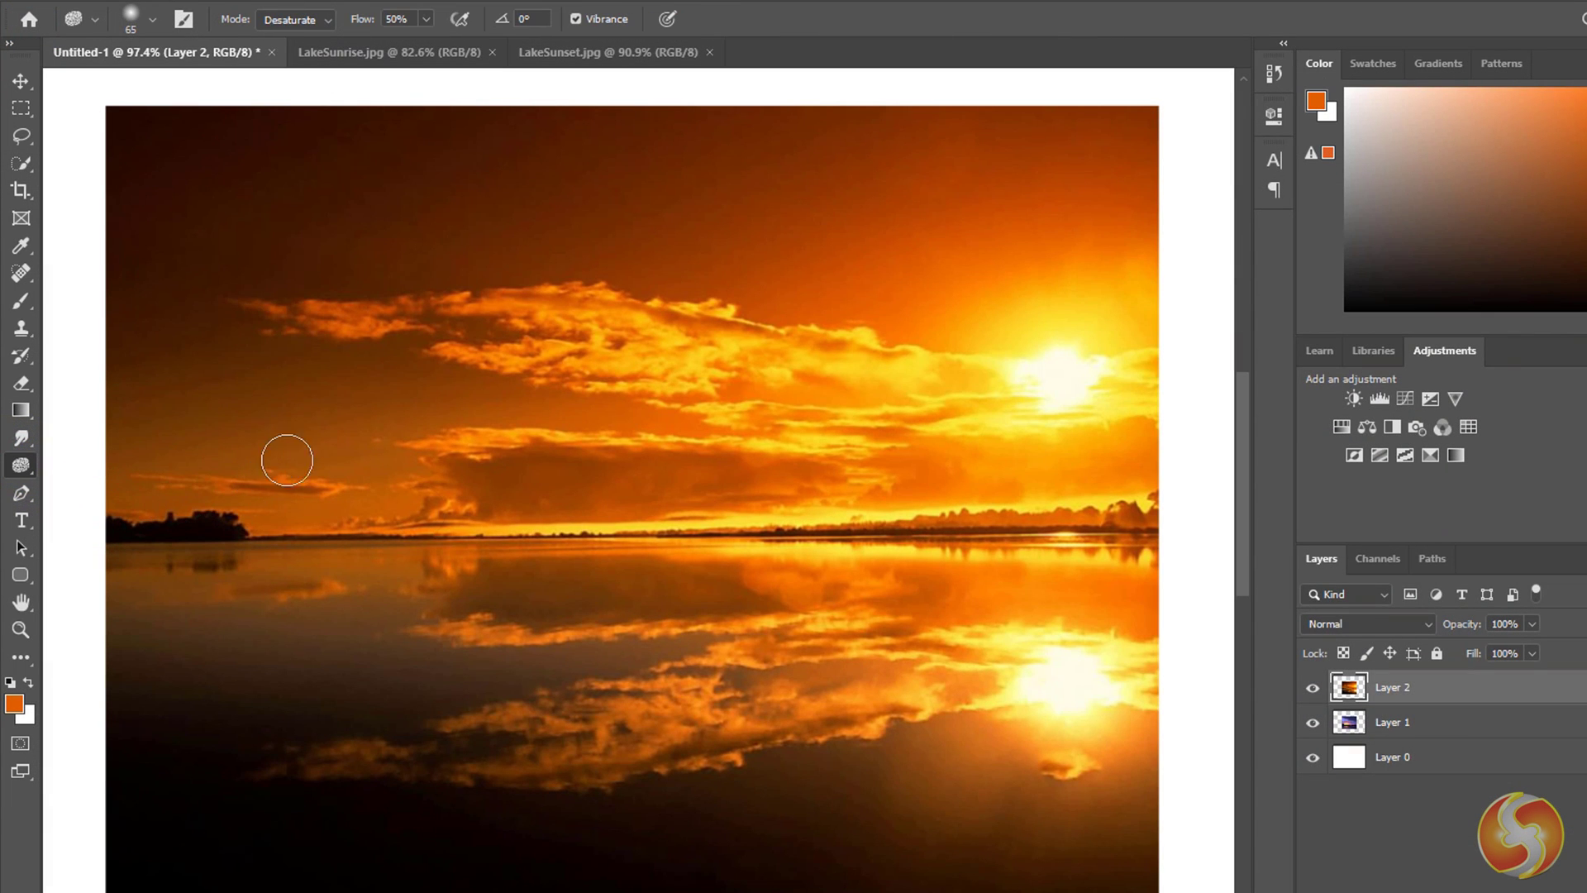
left_click_drag(312, 463, 393, 464)
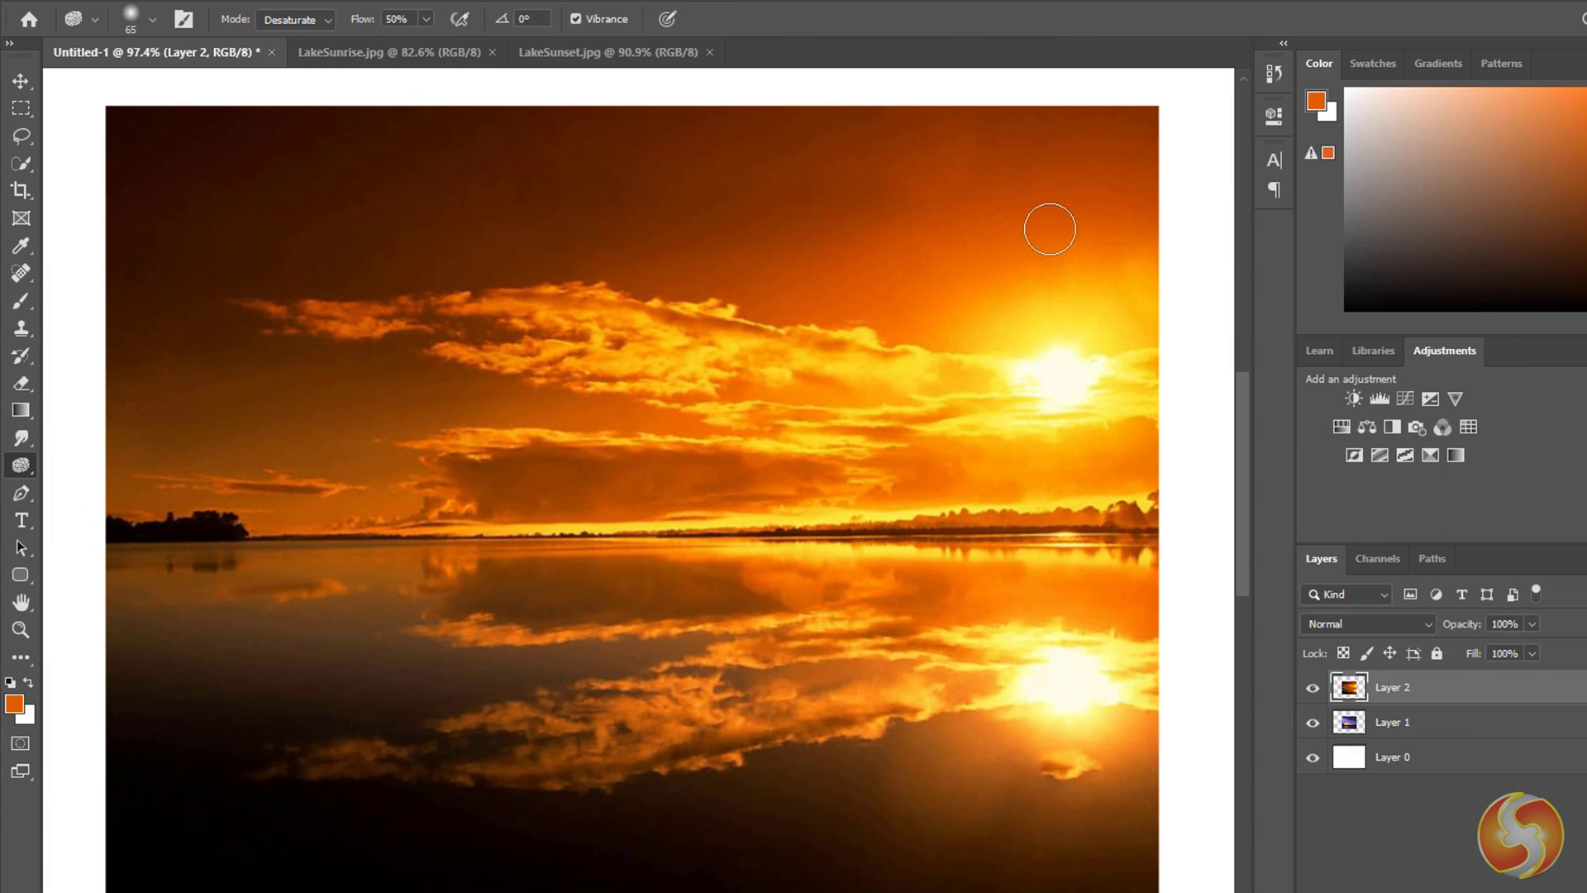
left_click(329, 20)
left_click(306, 48)
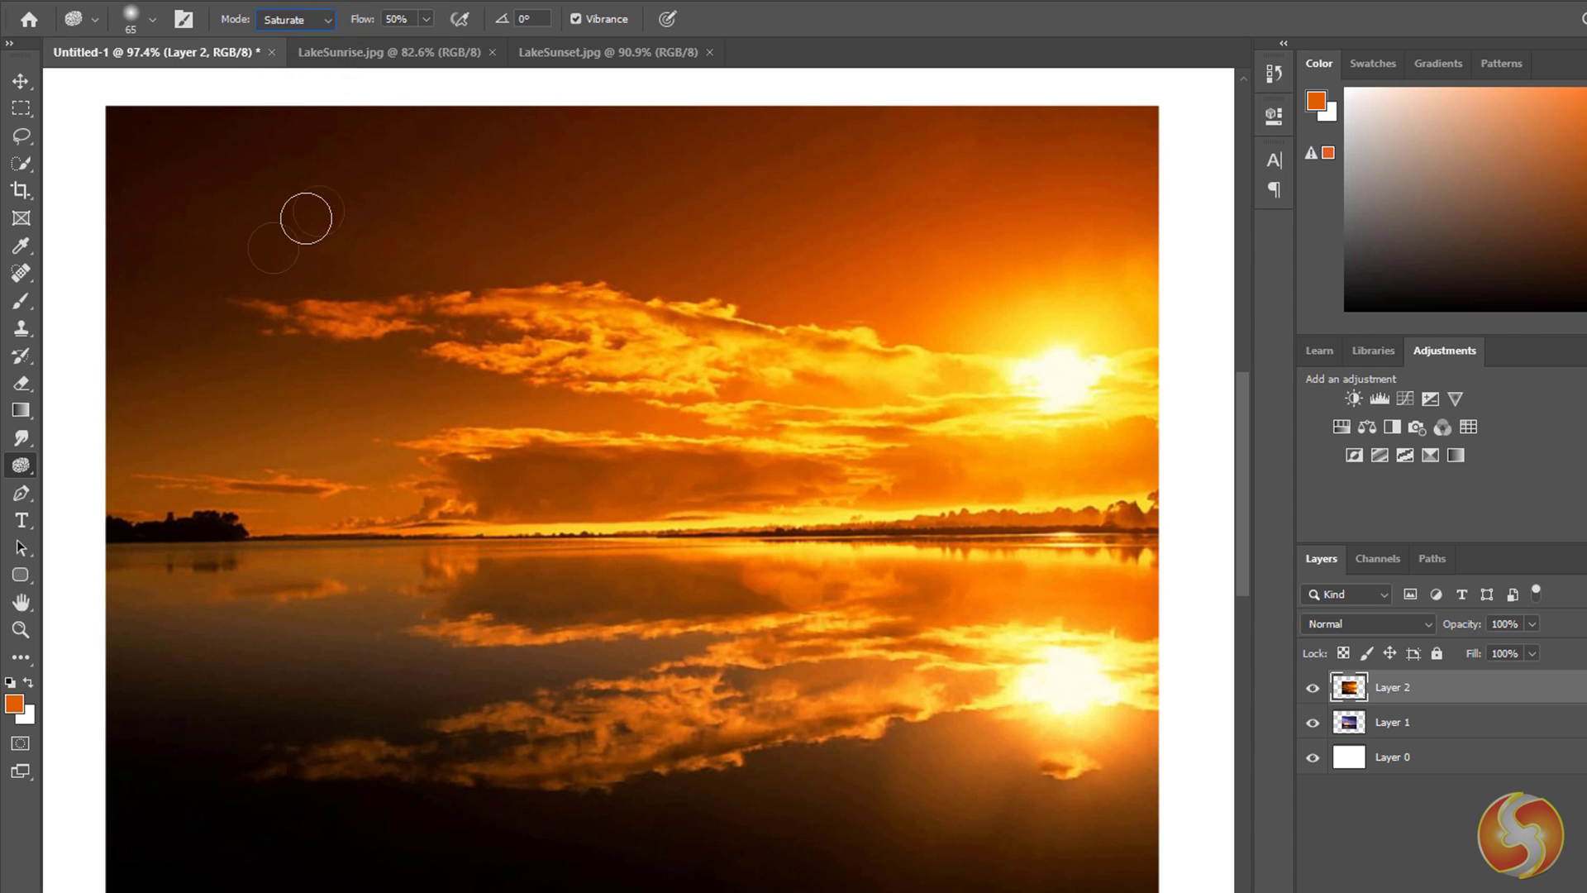
mouse_move(175, 368)
left_mouse_down()
mouse_move(250, 375)
mouse_move(176, 485)
mouse_move(487, 339)
mouse_move(266, 234)
mouse_move(742, 160)
left_mouse_up()
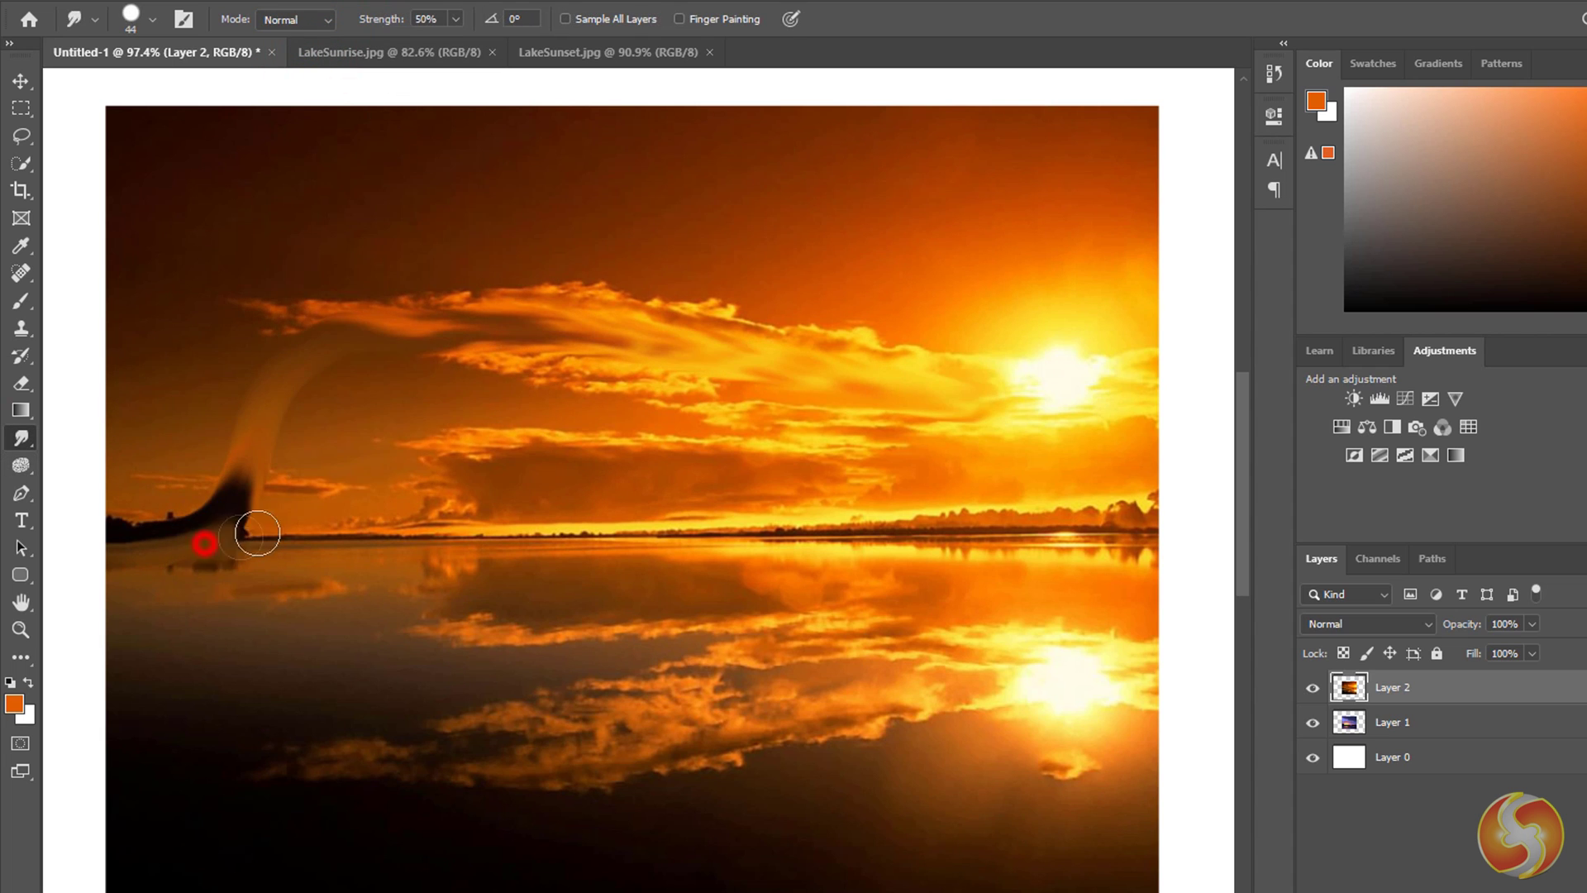
Step: Smudge the left island's trees along the horizon, then undo the last stroke
left_click_drag(202, 538, 324, 522)
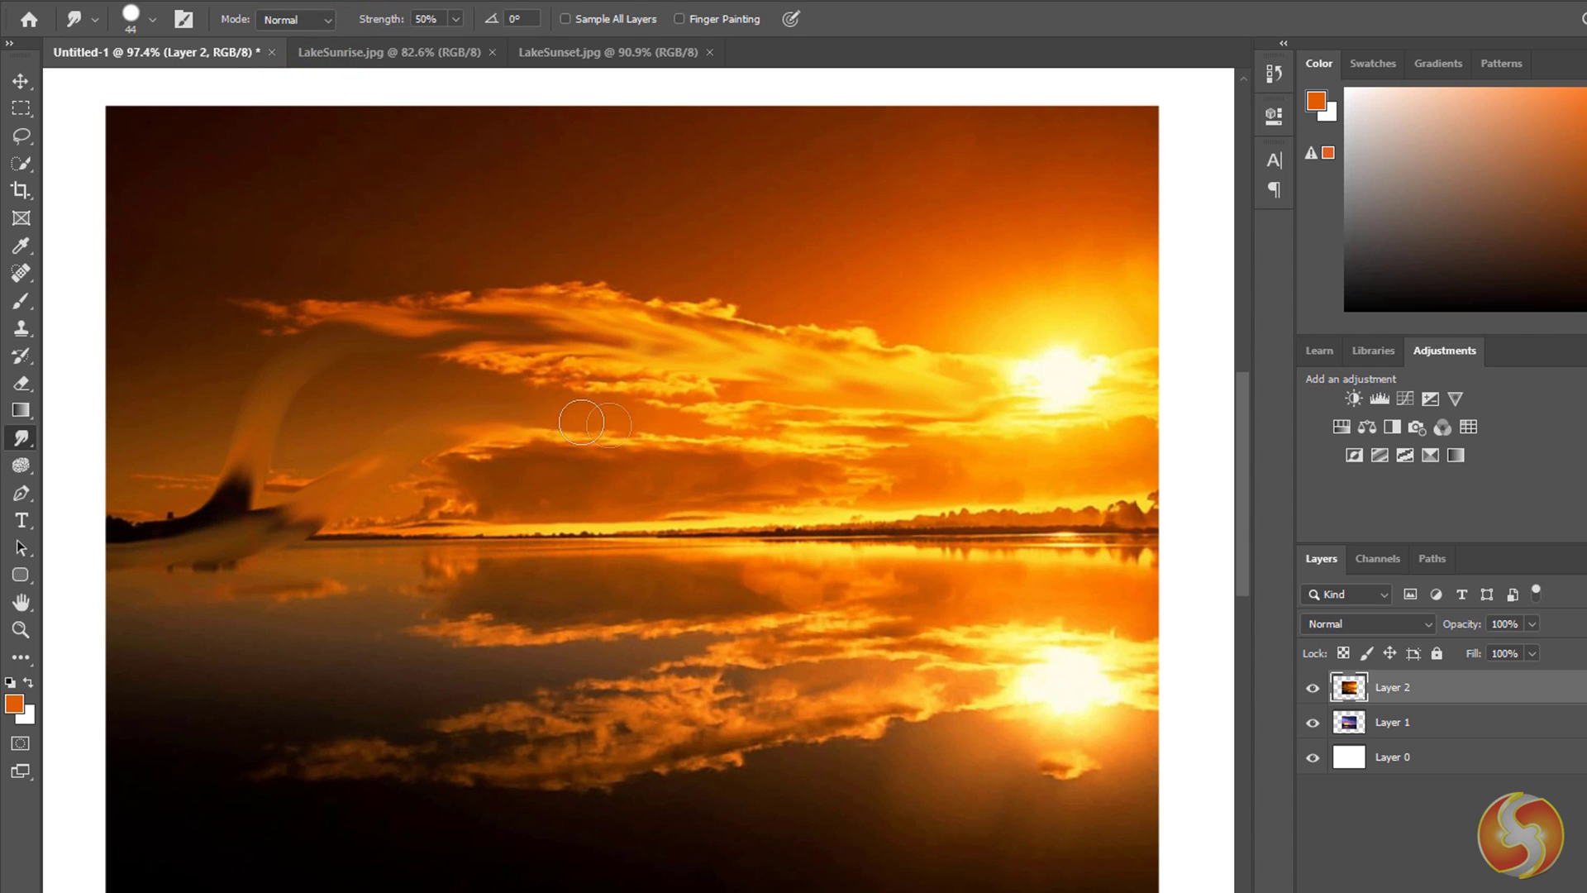
left_click_drag(223, 551, 1093, 510)
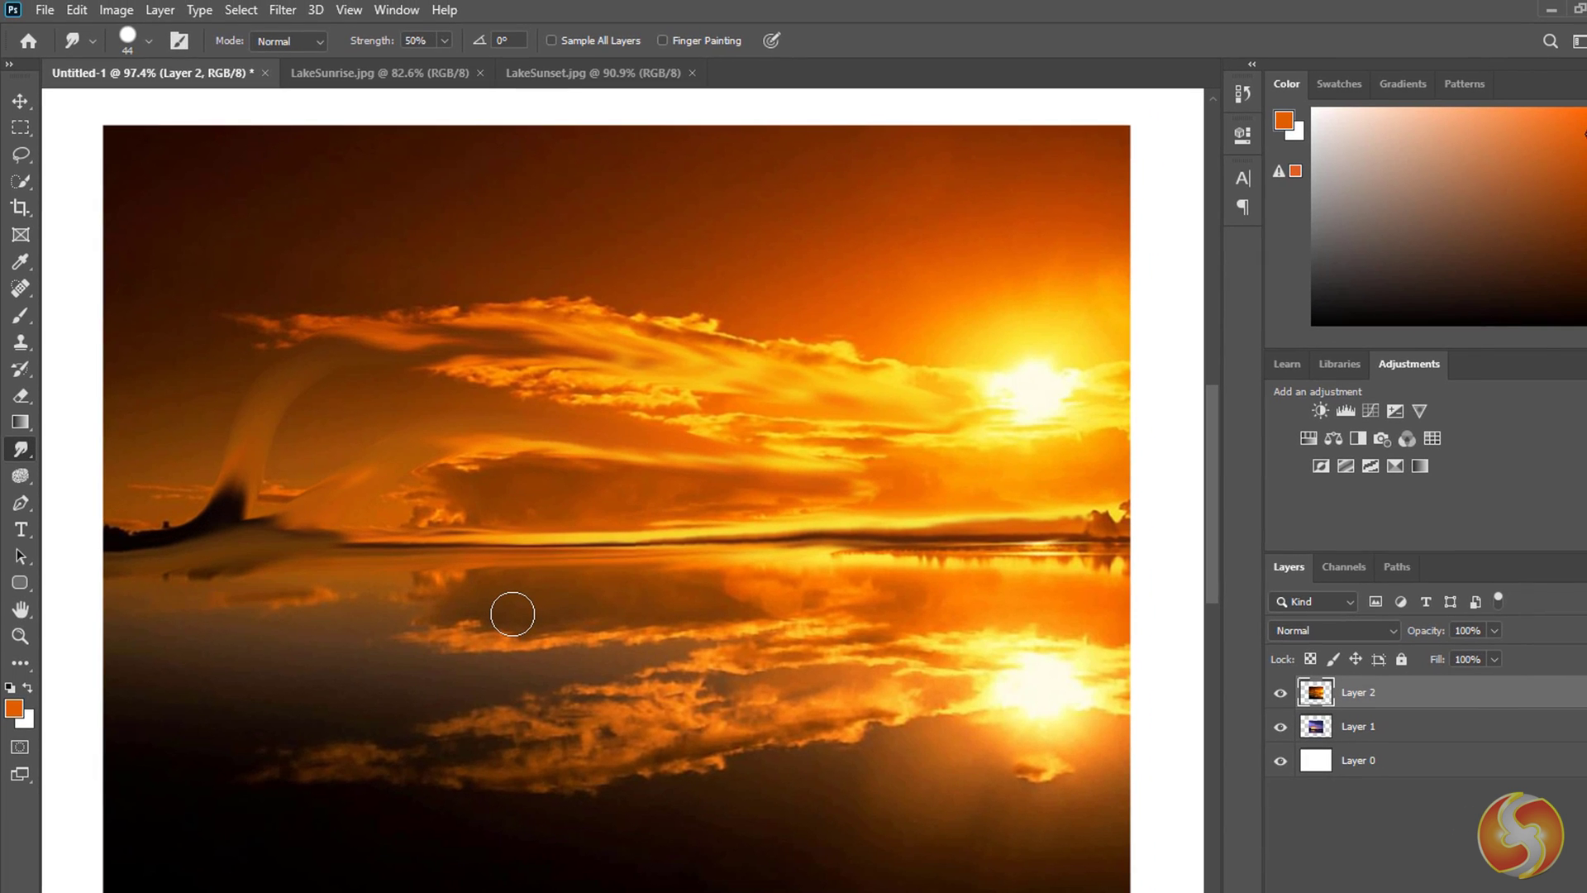
key("ctrl+z")
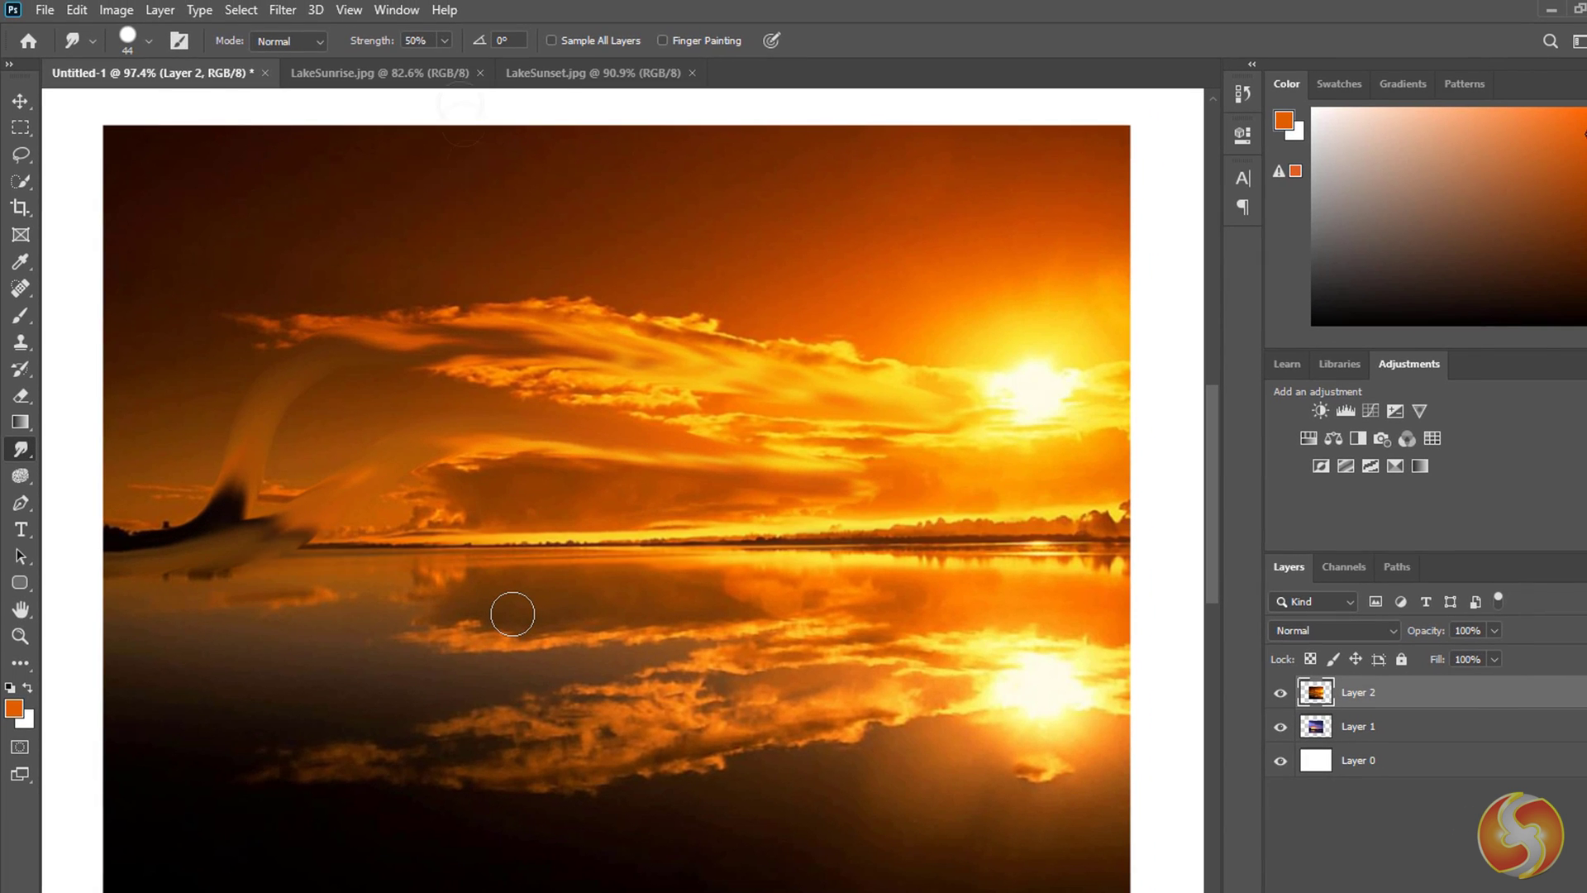
Step: Use the History panel to step back to the first Smudge Tool state
left_click(399, 10)
left_click(437, 388)
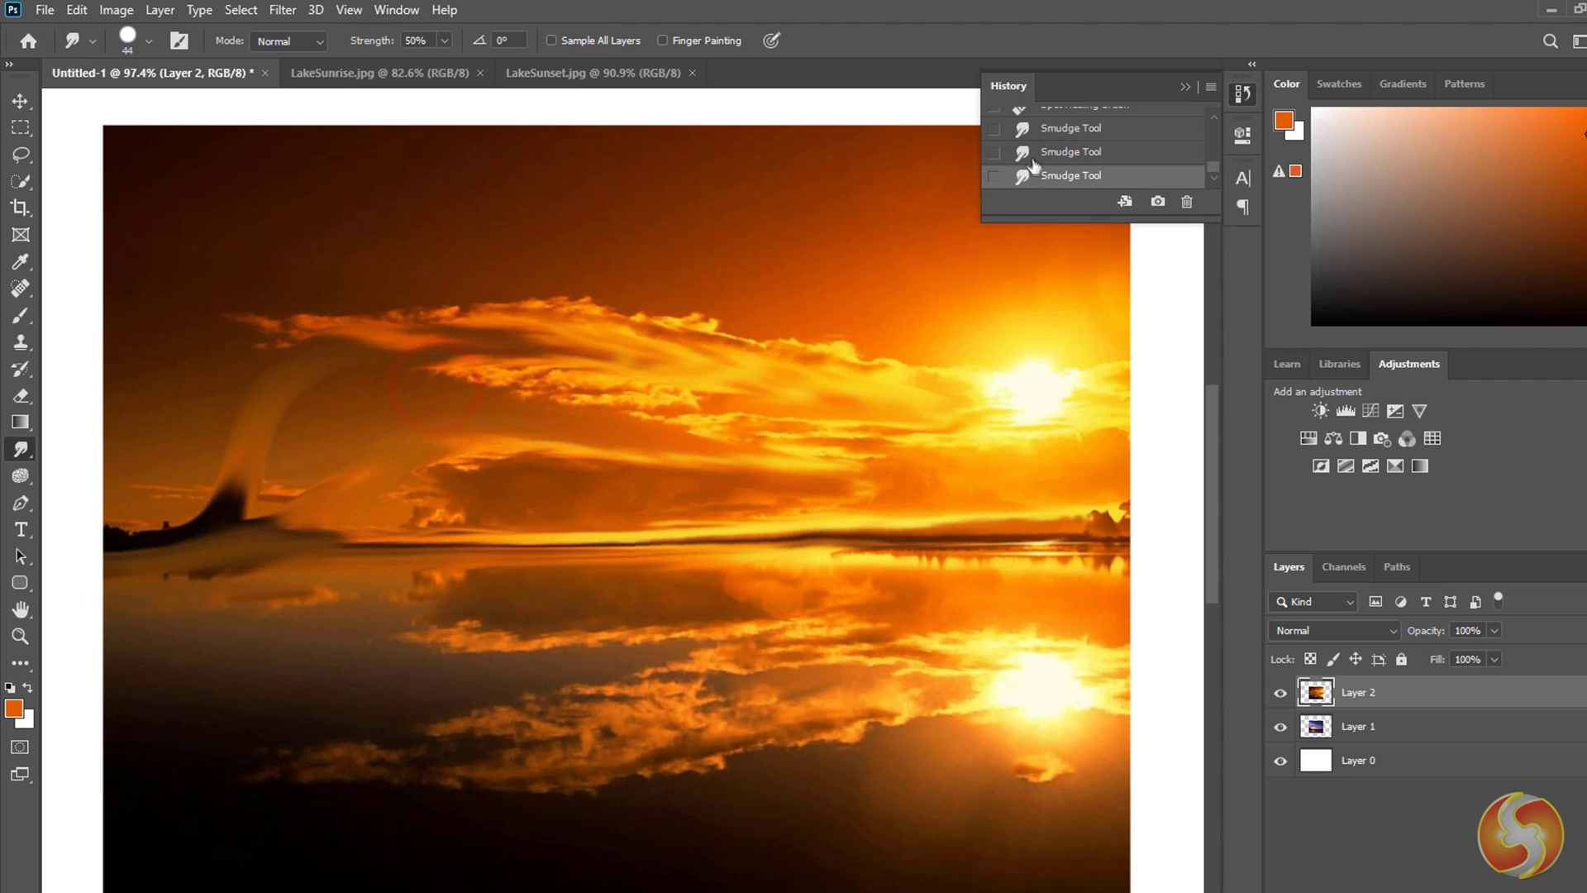
left_click_drag(1123, 228, 1122, 454)
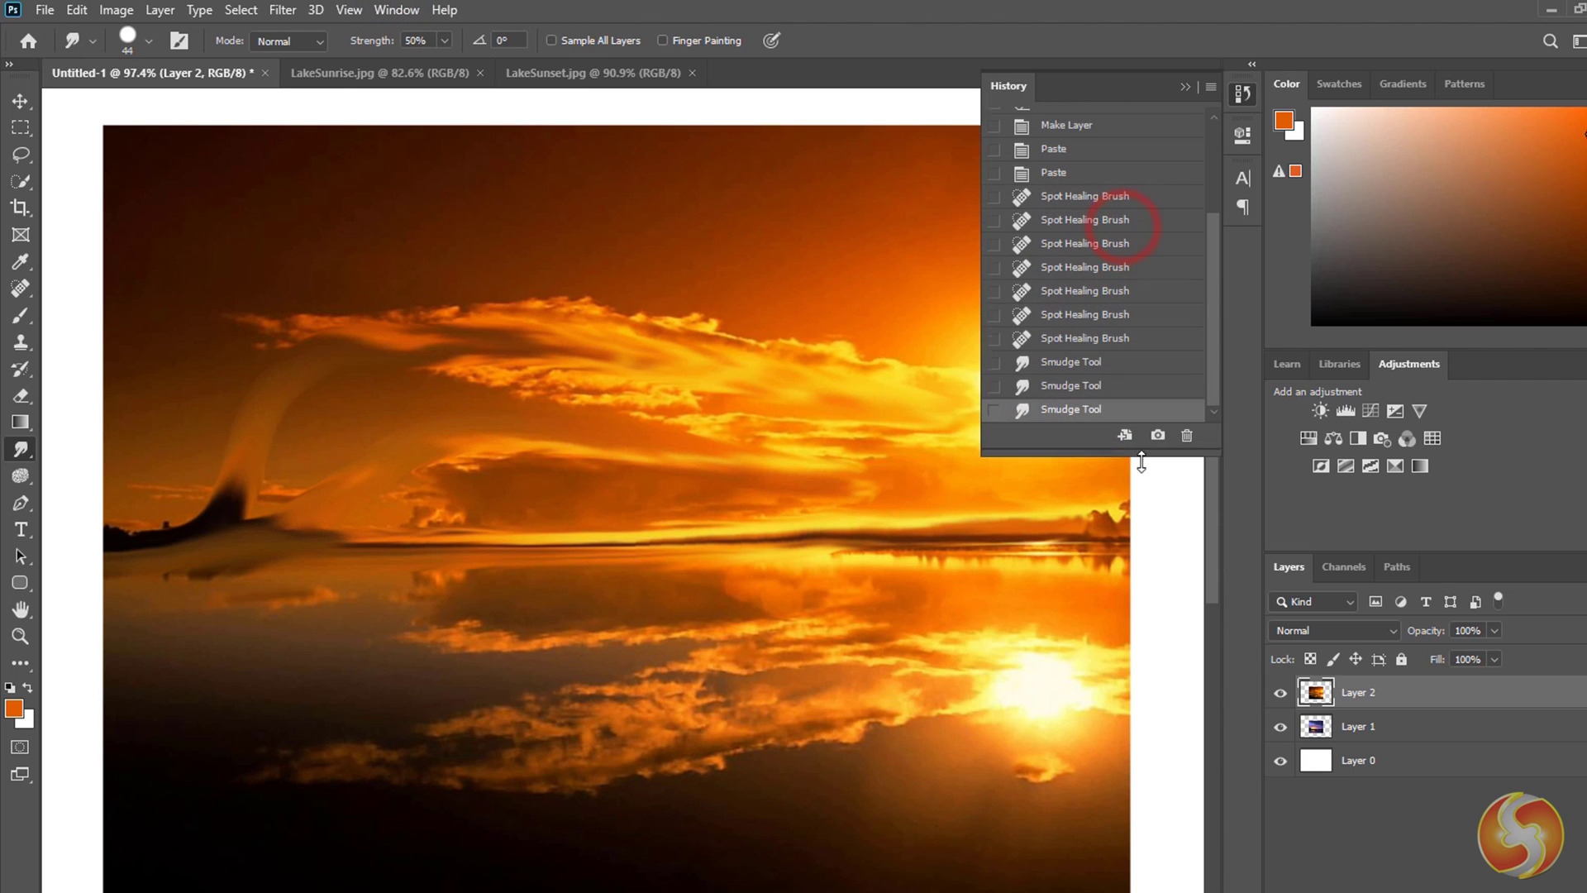
left_click(1089, 388)
left_click(1090, 368)
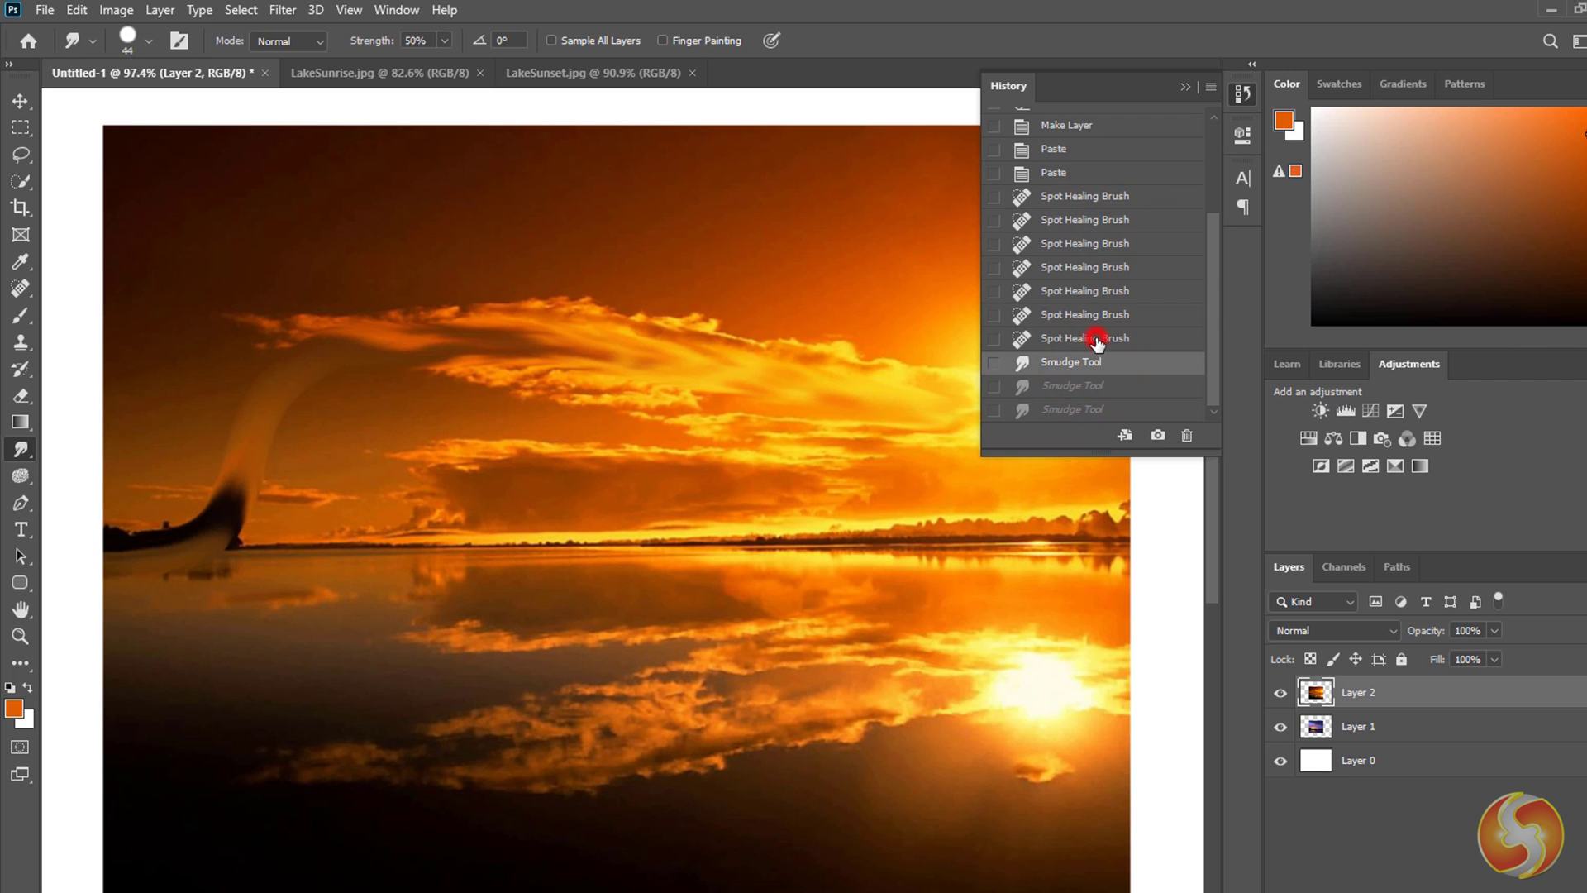
Step: Erase a broad streak through Layer 1's purple sky with the Eraser tool
right_click(20, 395)
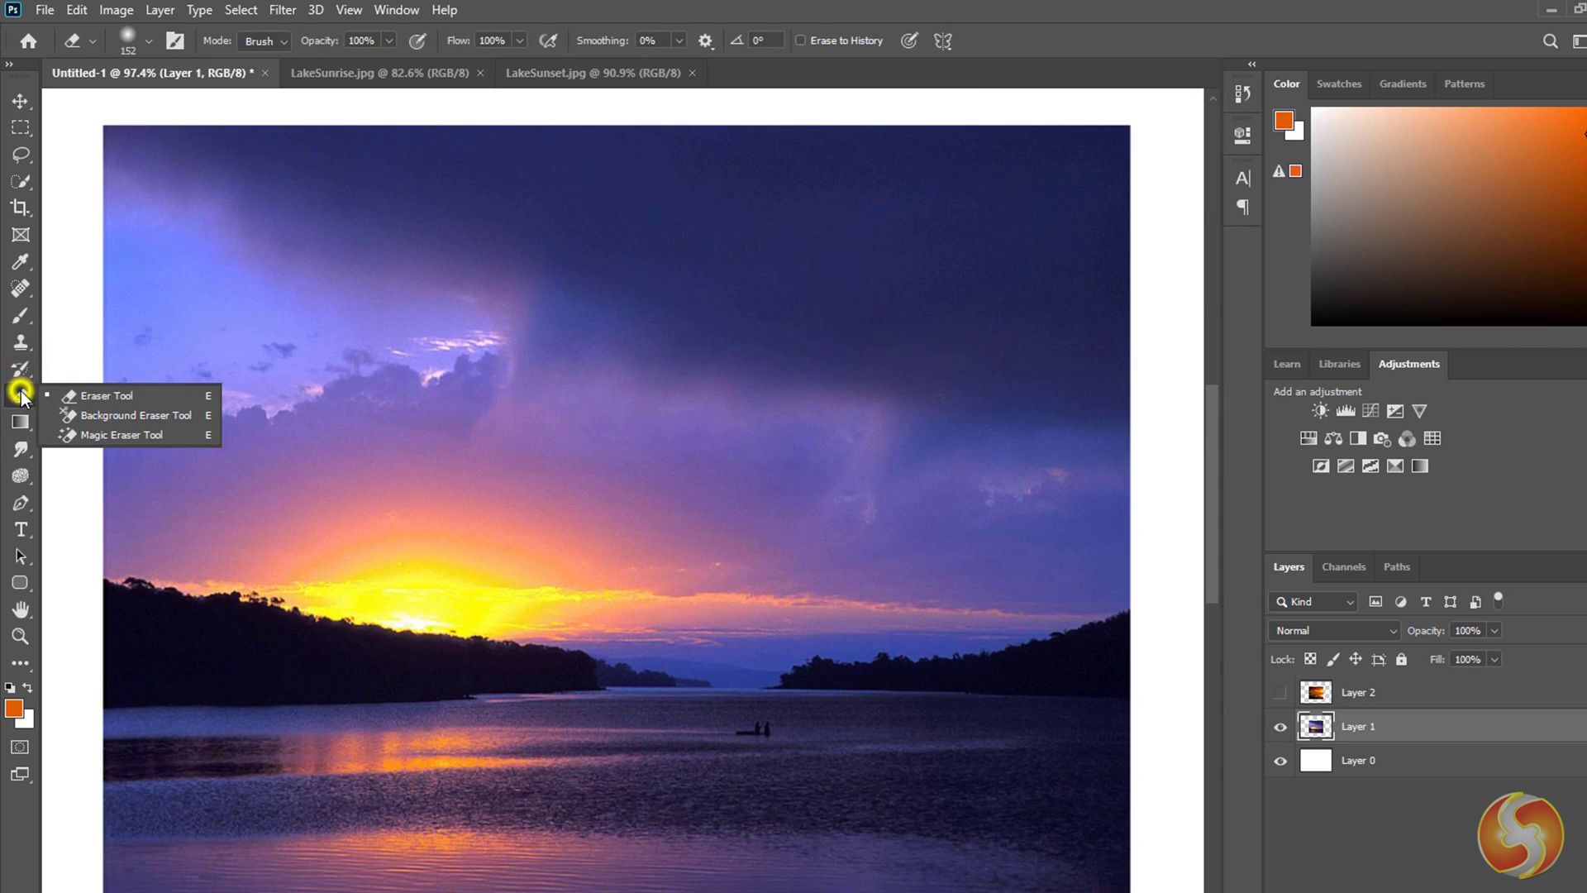
left_click(72, 399)
mouse_move(230, 305)
left_mouse_down()
mouse_move(357, 358)
mouse_move(1108, 532)
mouse_move(1179, 567)
mouse_move(981, 450)
mouse_move(429, 305)
mouse_move(690, 237)
mouse_move(851, 128)
left_mouse_up()
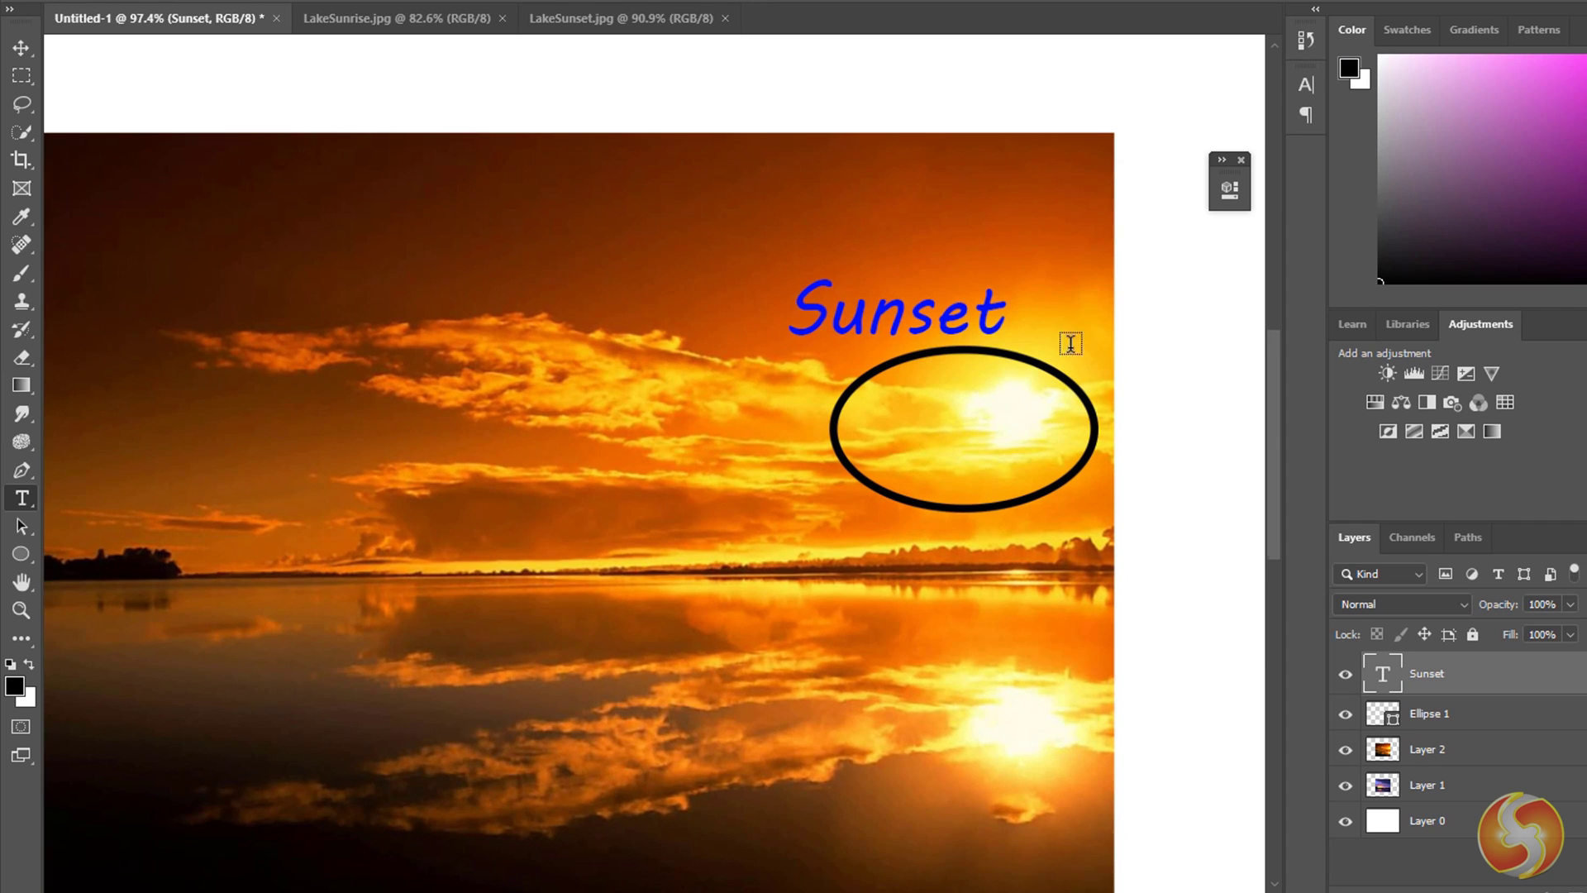
Step: Scale up the Sunset text slightly and stretch the ellipse wider to the left
scroll(1066, 337, "up", 4)
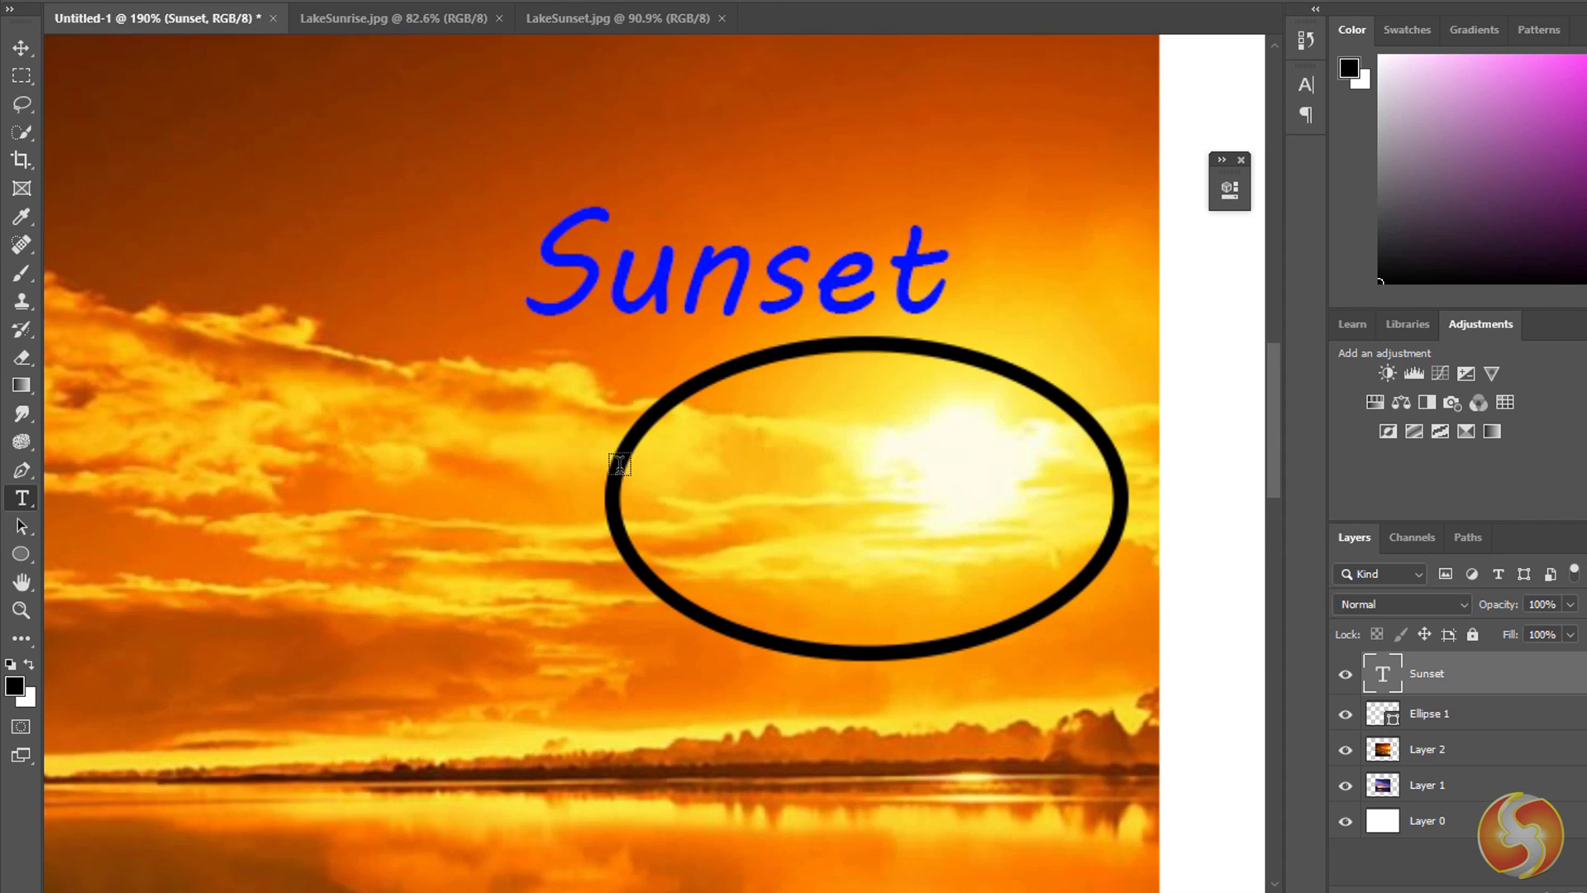
key("ctrl+t")
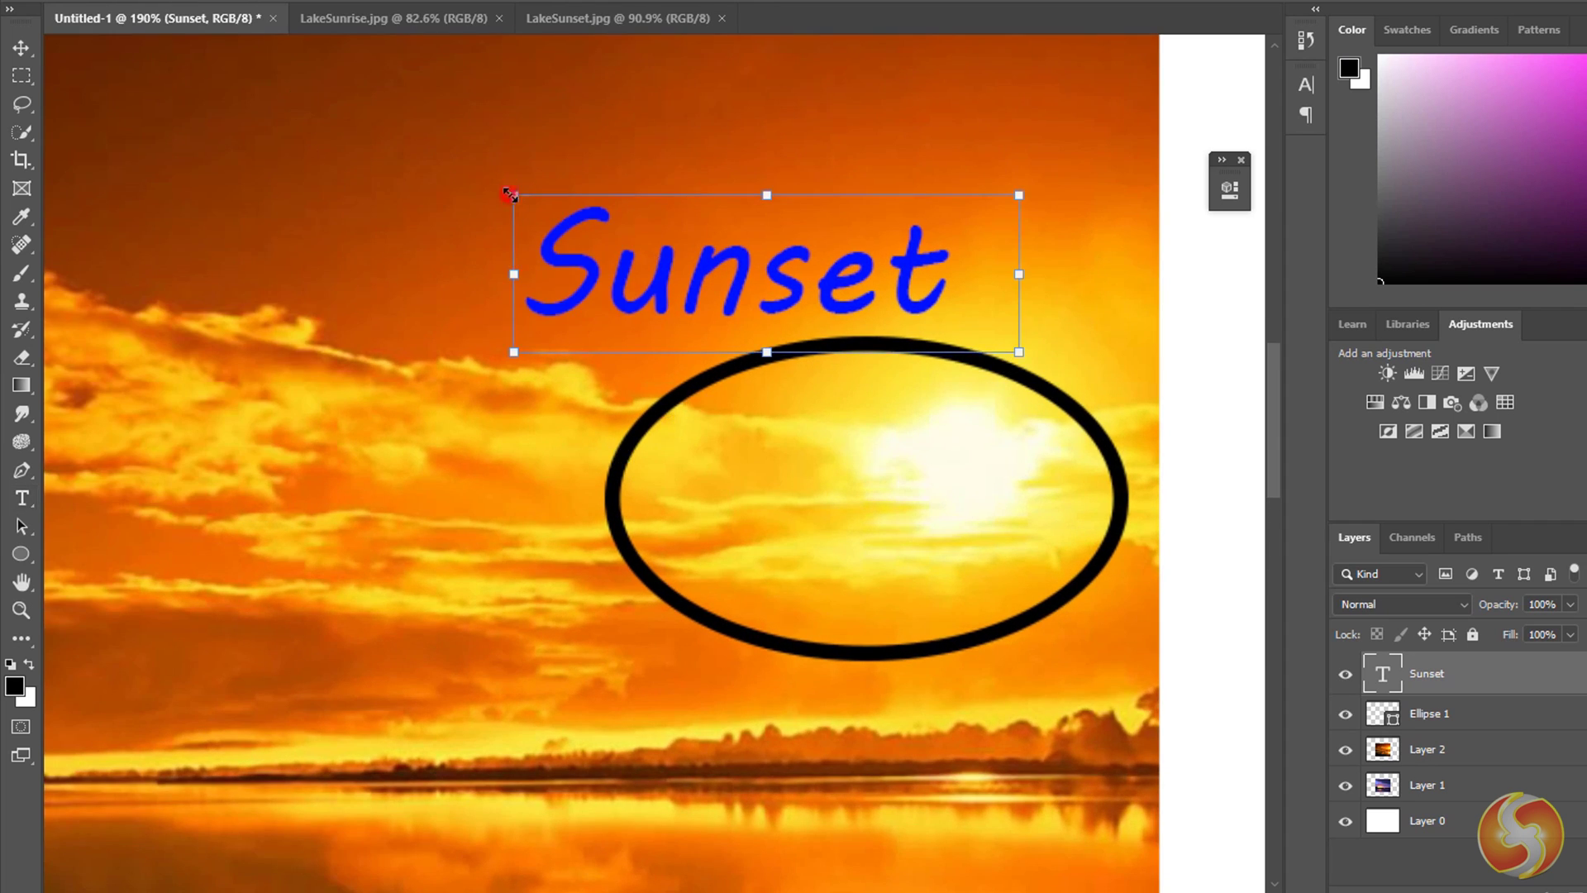
left_click_drag(510, 195, 475, 240)
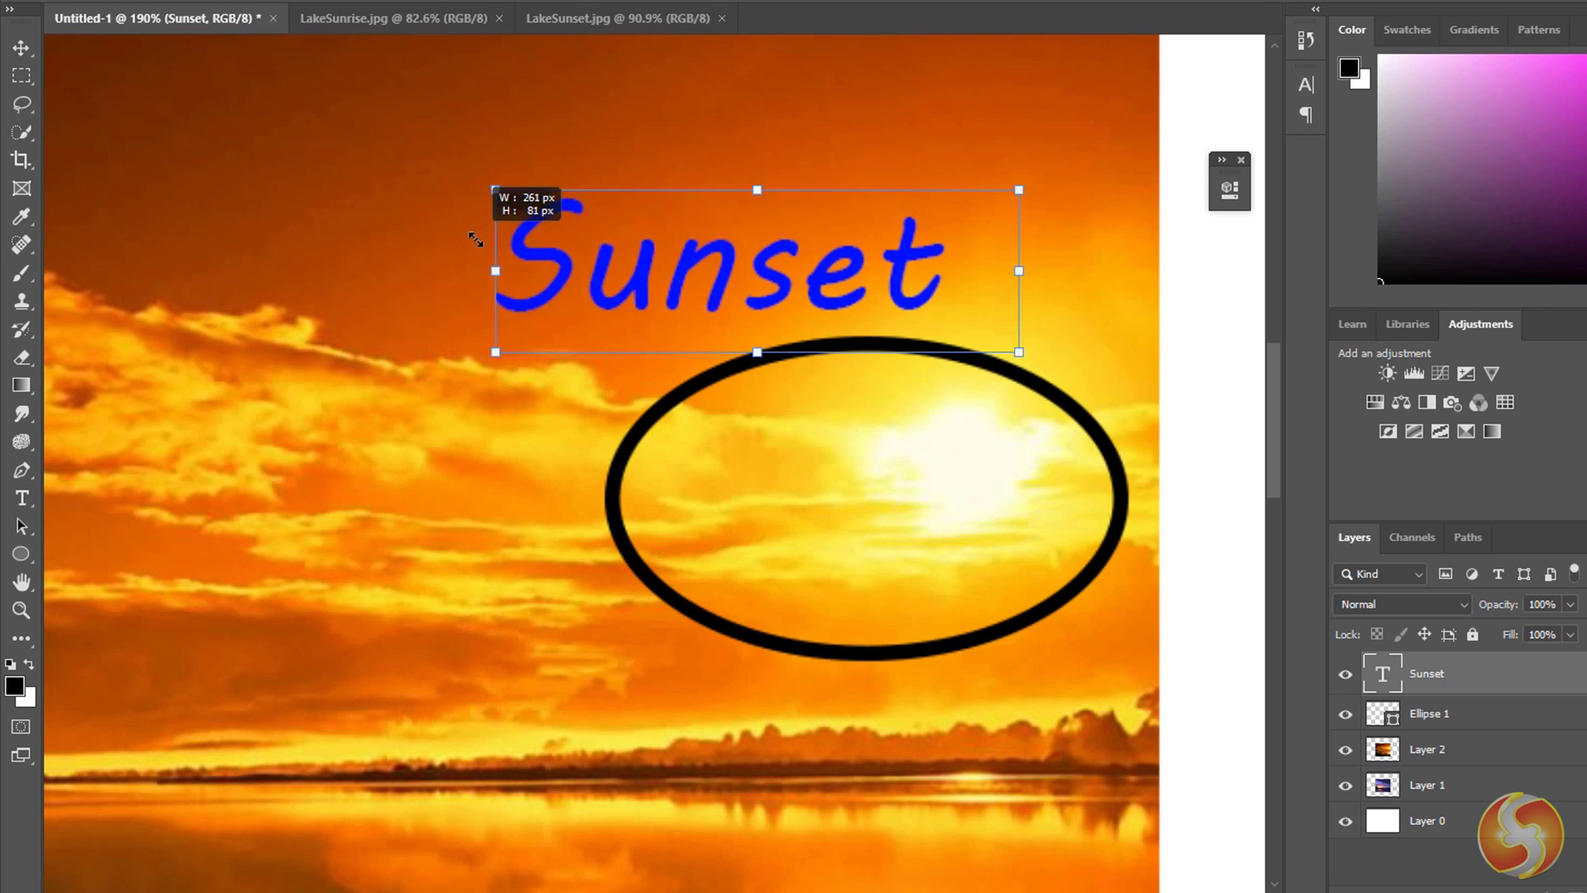
left_click(613, 463)
left_click_drag(609, 499, 507, 496)
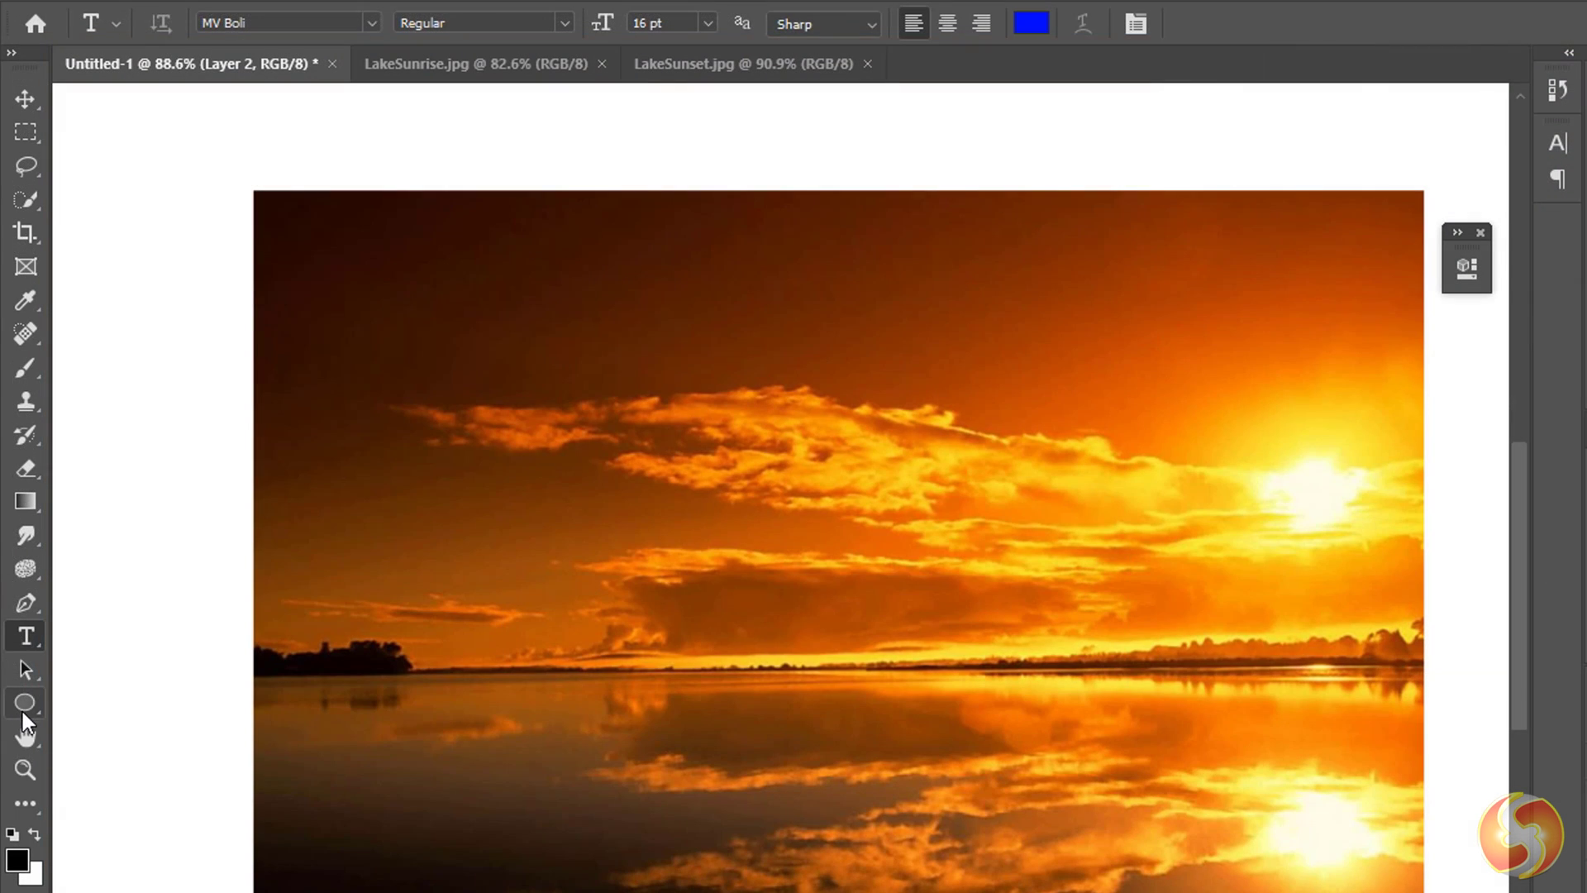
Step: Draw a pentagon in the middle of the sky and give it a blue fill
left_click(25, 707)
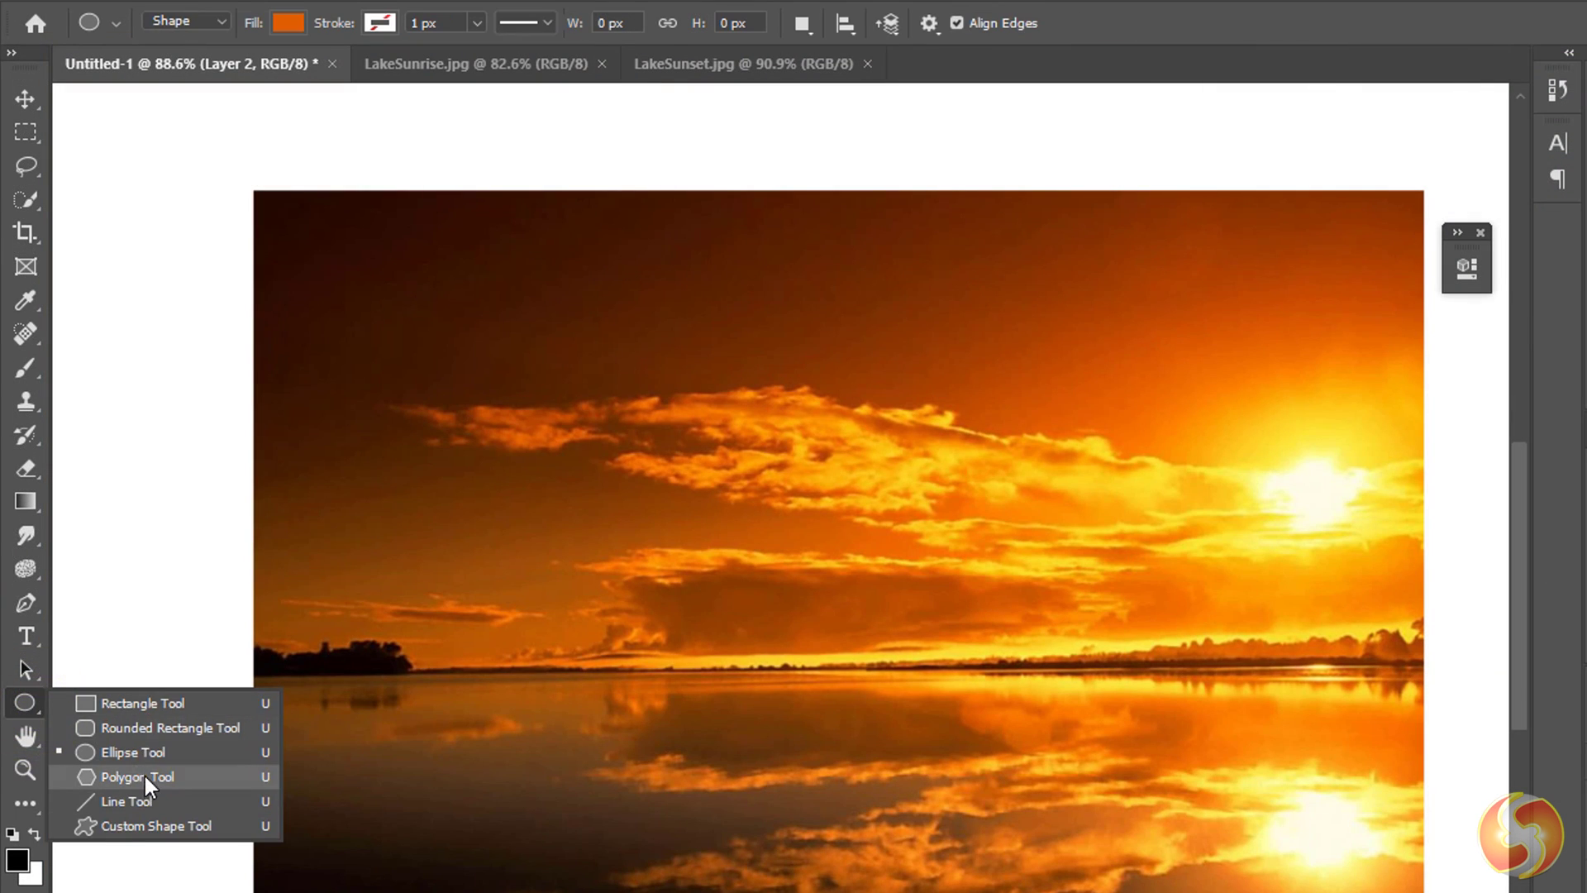
left_click(144, 772)
left_click_drag(737, 592, 907, 531)
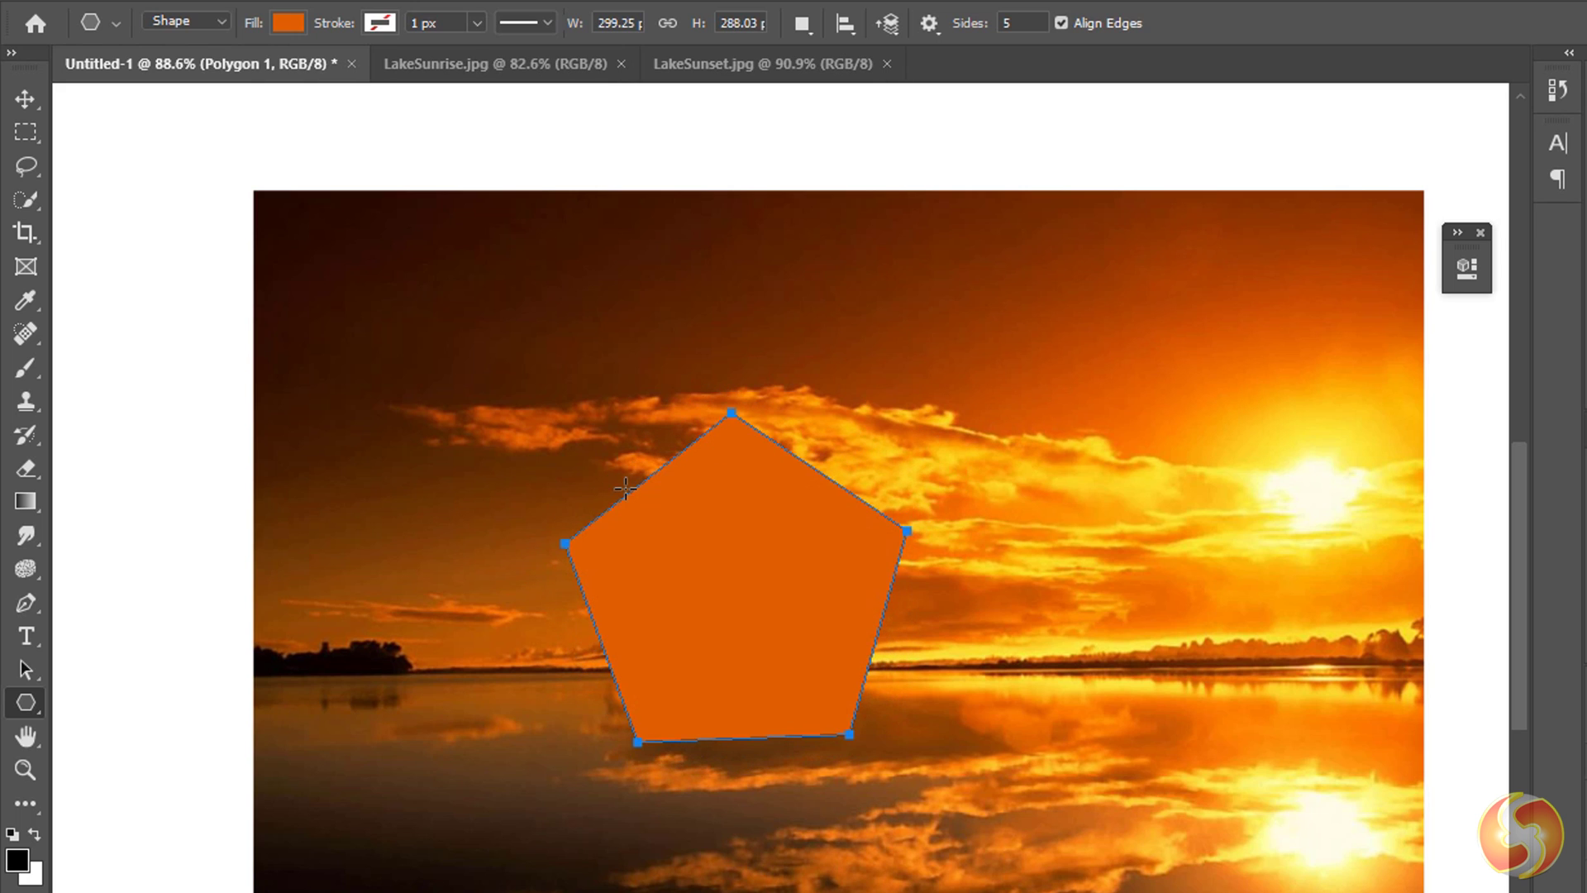
left_click(281, 25)
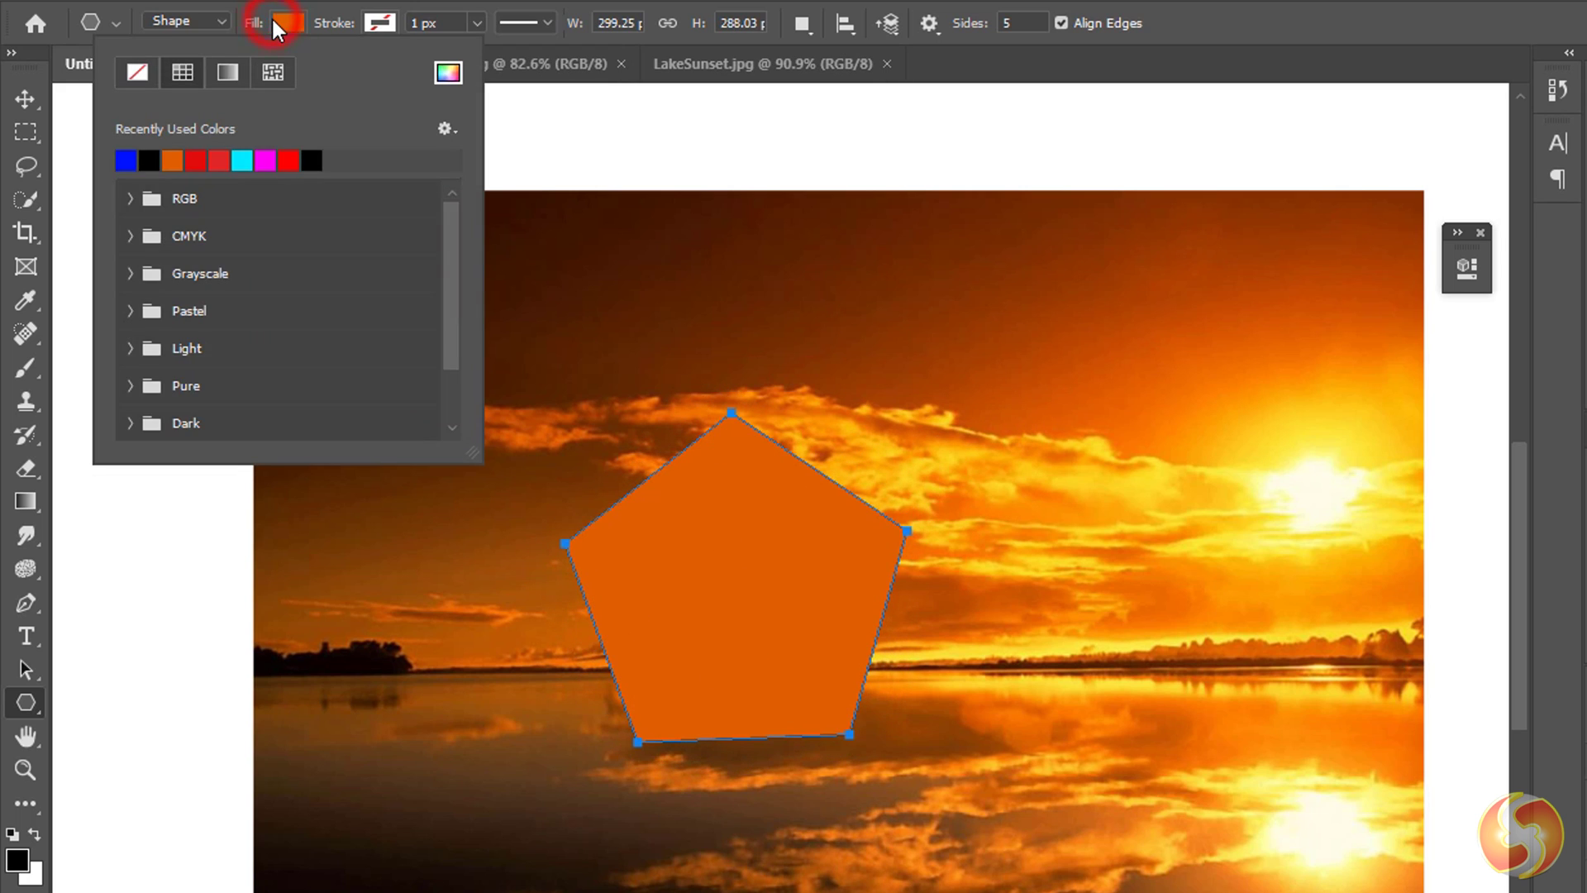
left_click(219, 160)
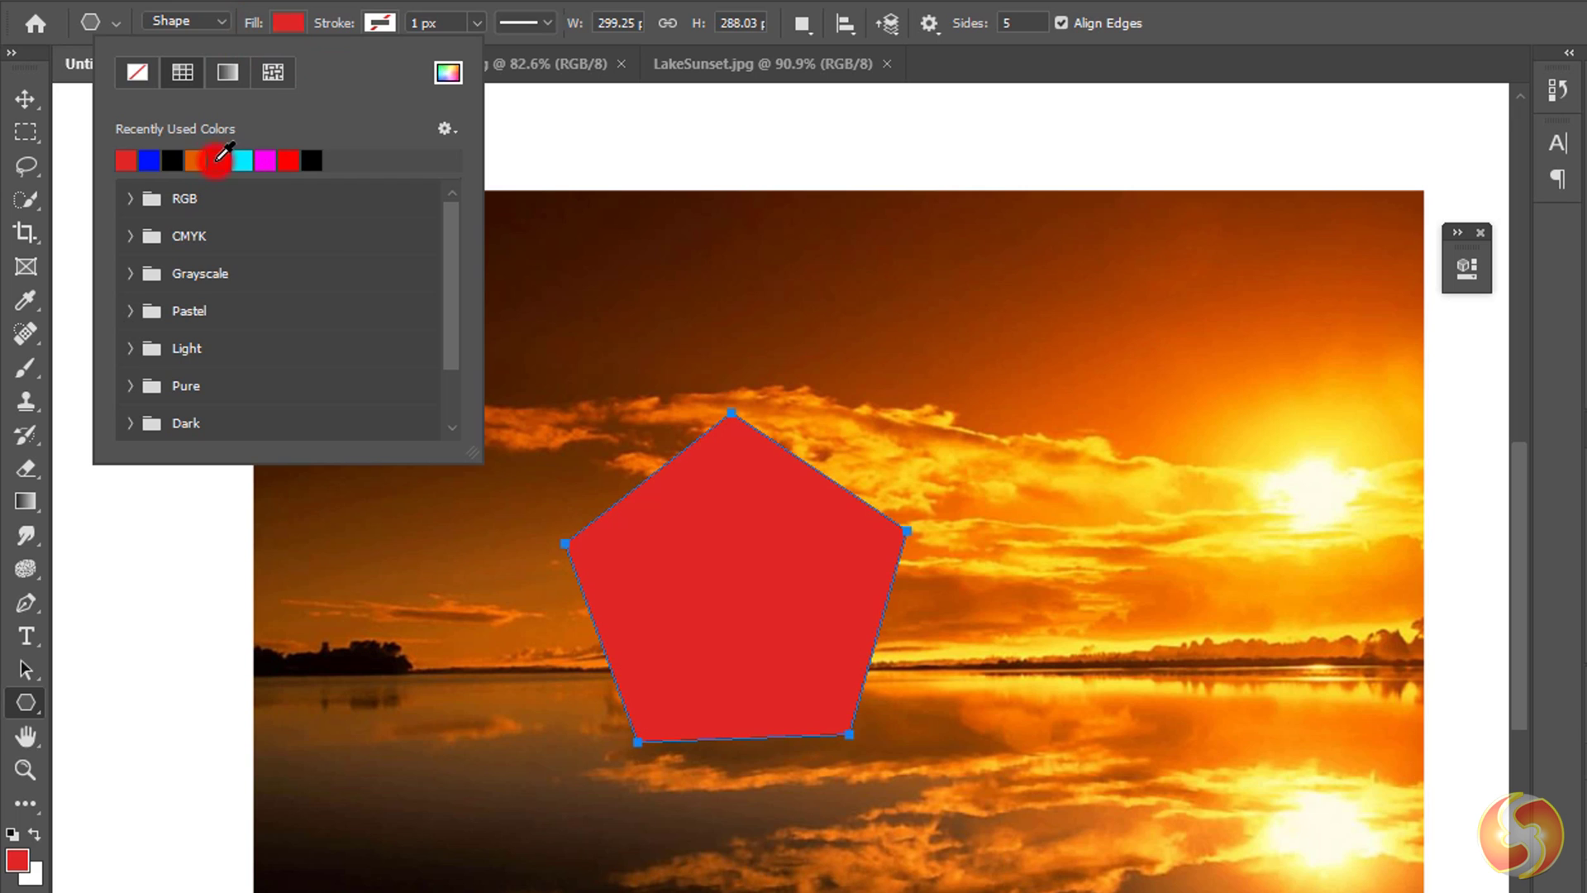
left_click(151, 159)
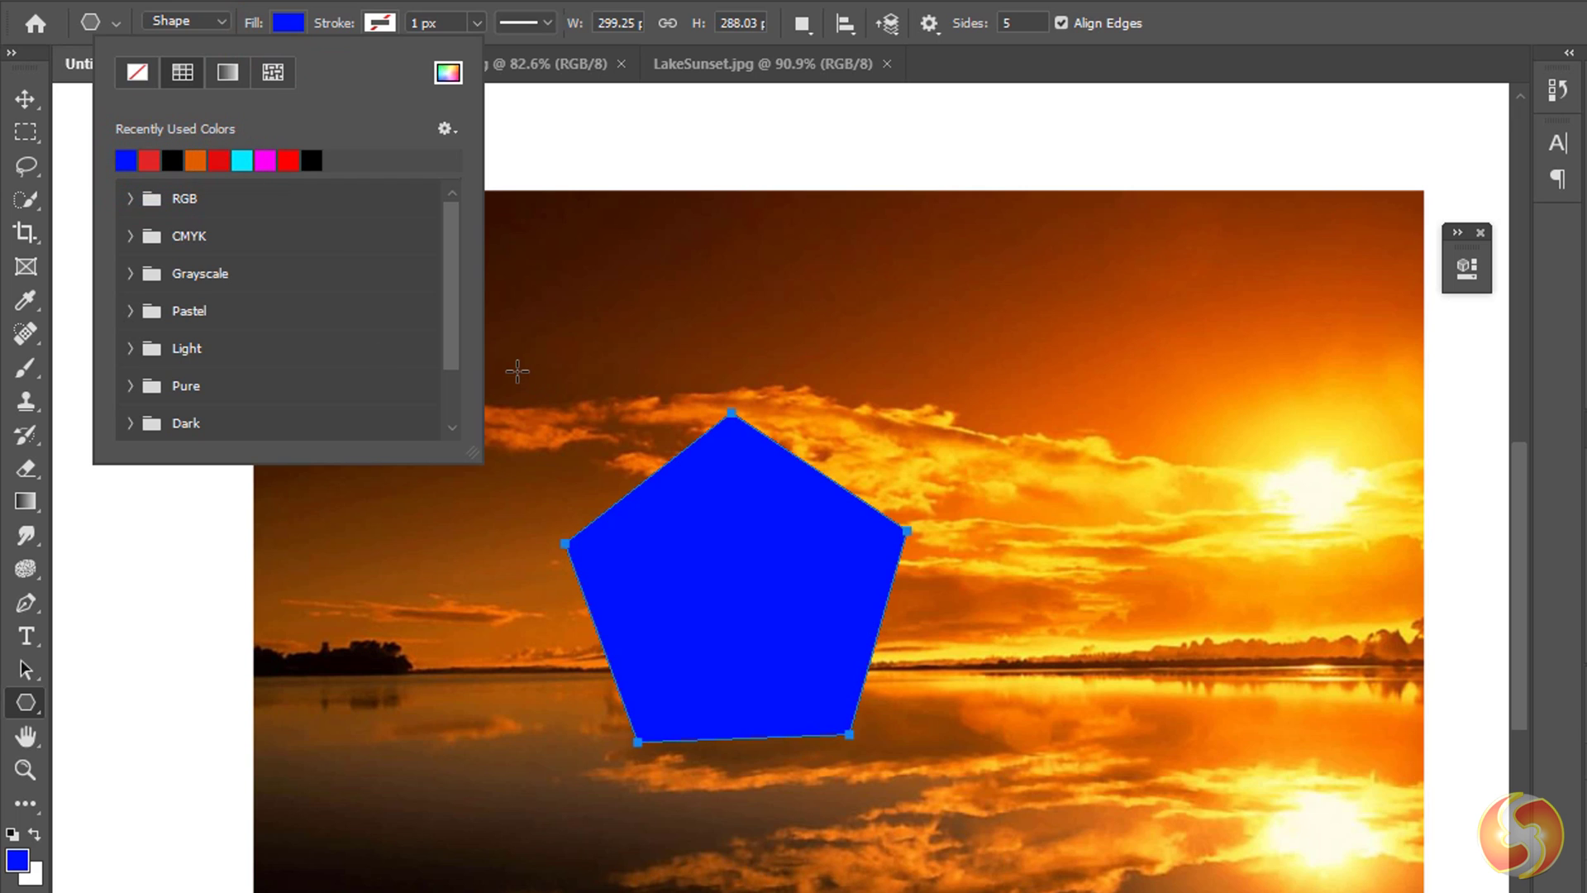
key("Escape")
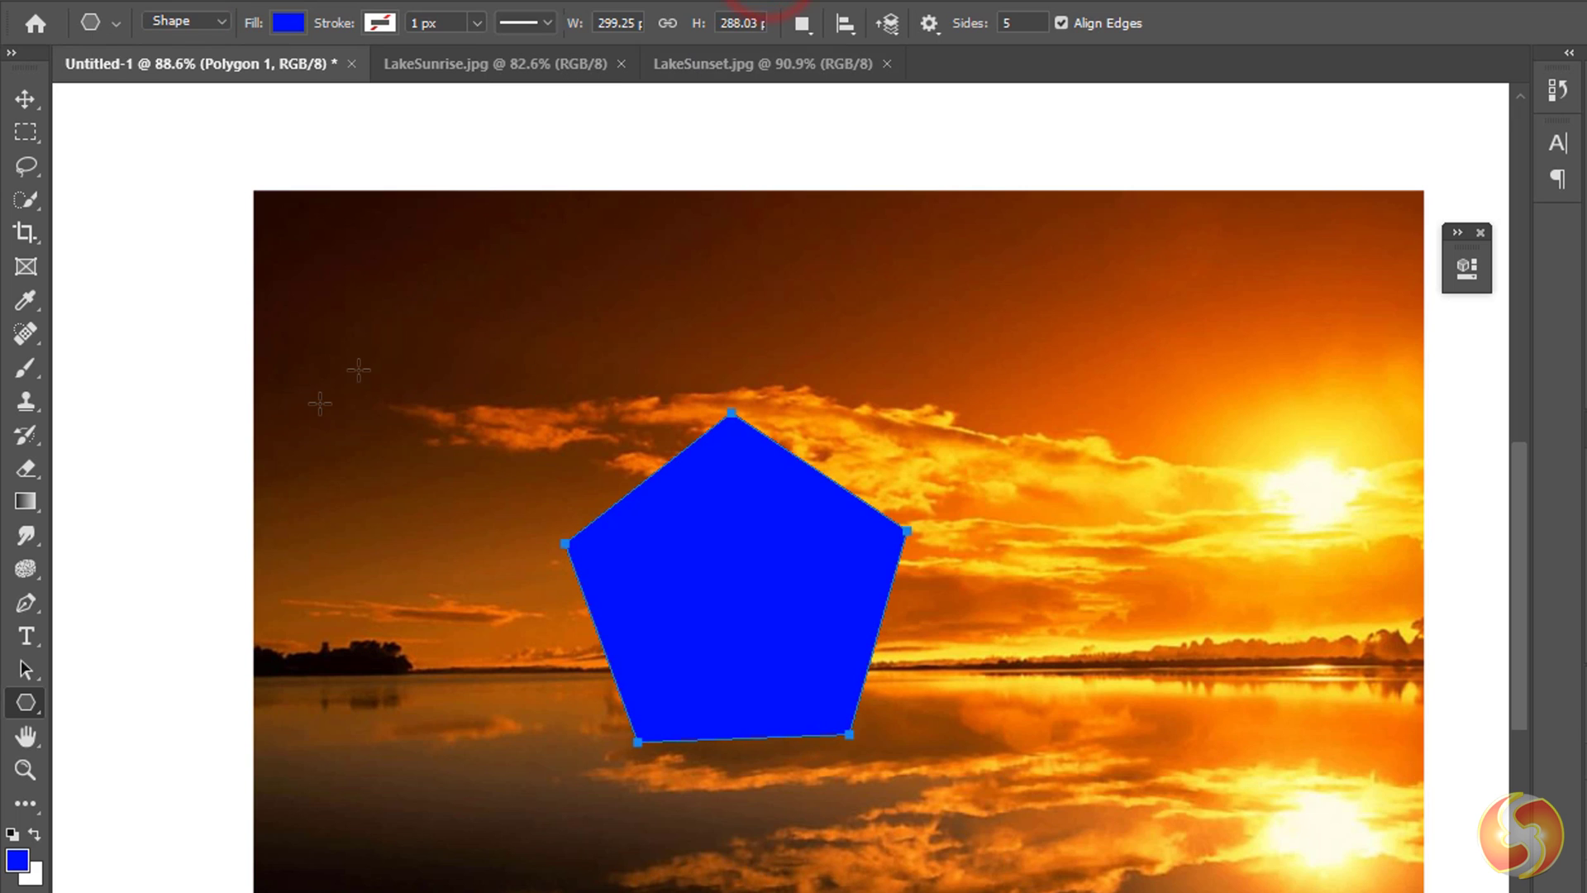
left_click(26, 636)
Step: Type 'Summer' in a horizontal text box over the pentagon
left_click(118, 636)
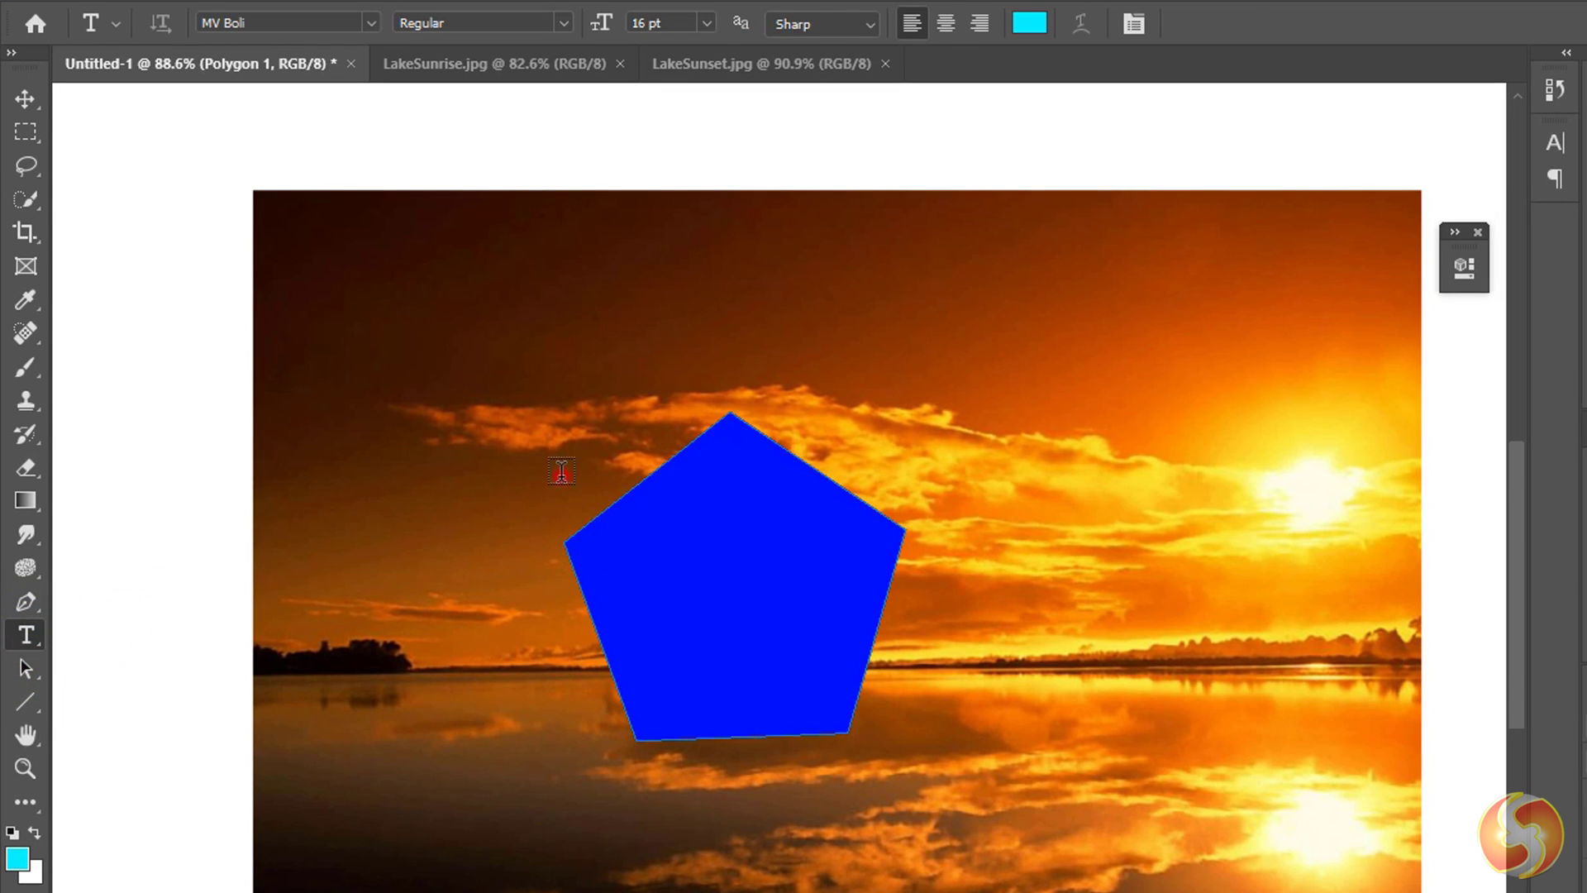
left_click_drag(563, 475, 905, 701)
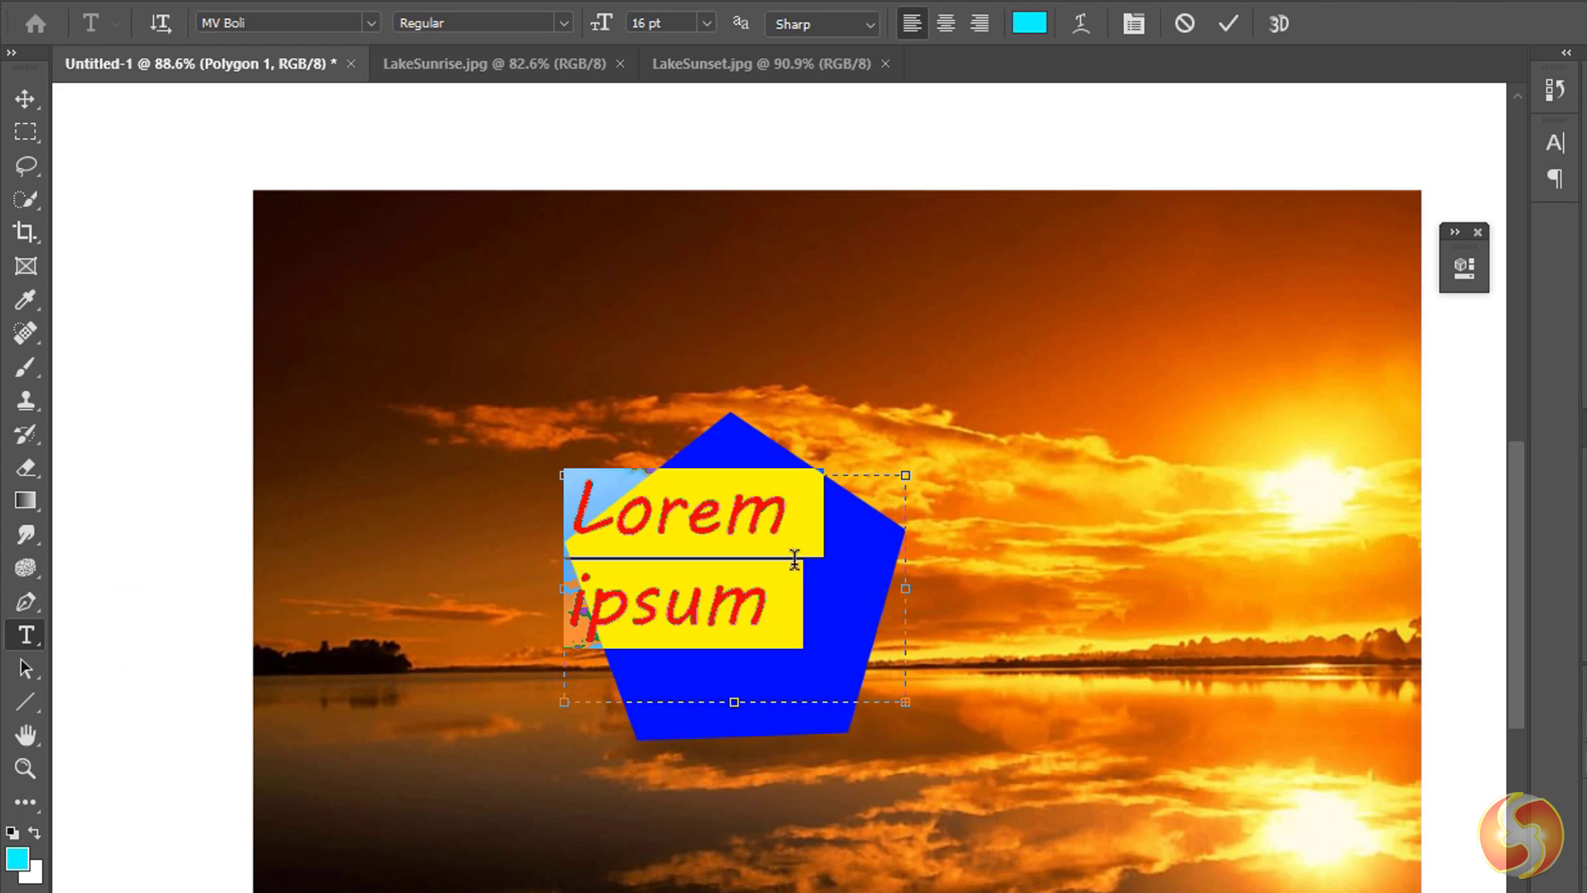
type("Summer")
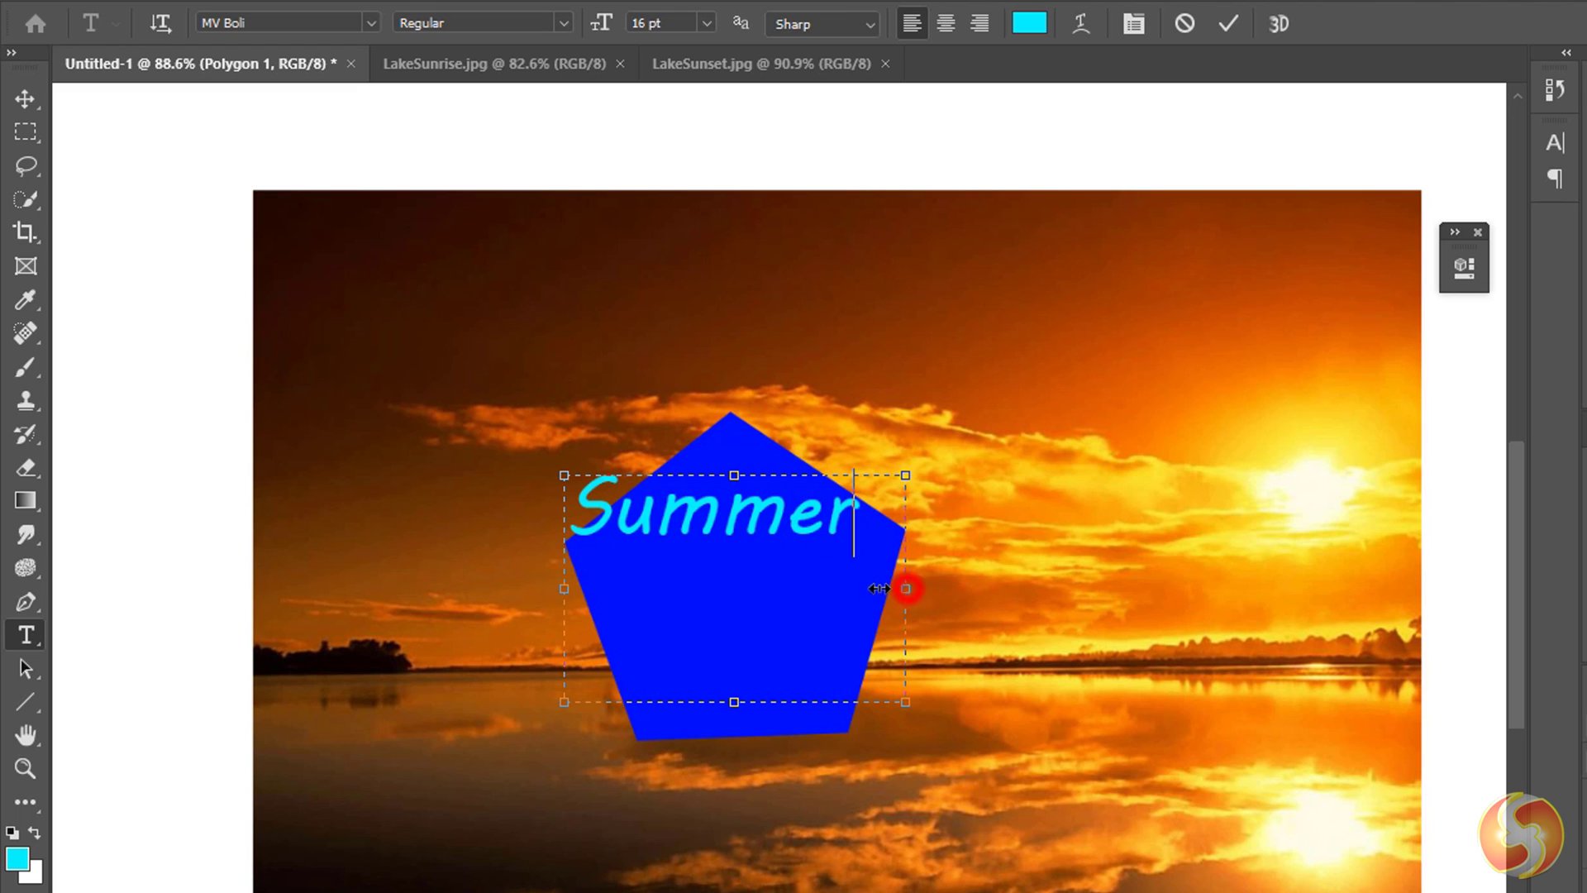
mouse_move(906, 587)
left_mouse_down()
mouse_move(743, 578)
mouse_move(941, 603)
mouse_move(906, 588)
left_mouse_up()
Step: Set Summer to Abadi MT Condensed Extra Bold at 24 pt, leaving italic and all caps off
double_click(665, 523)
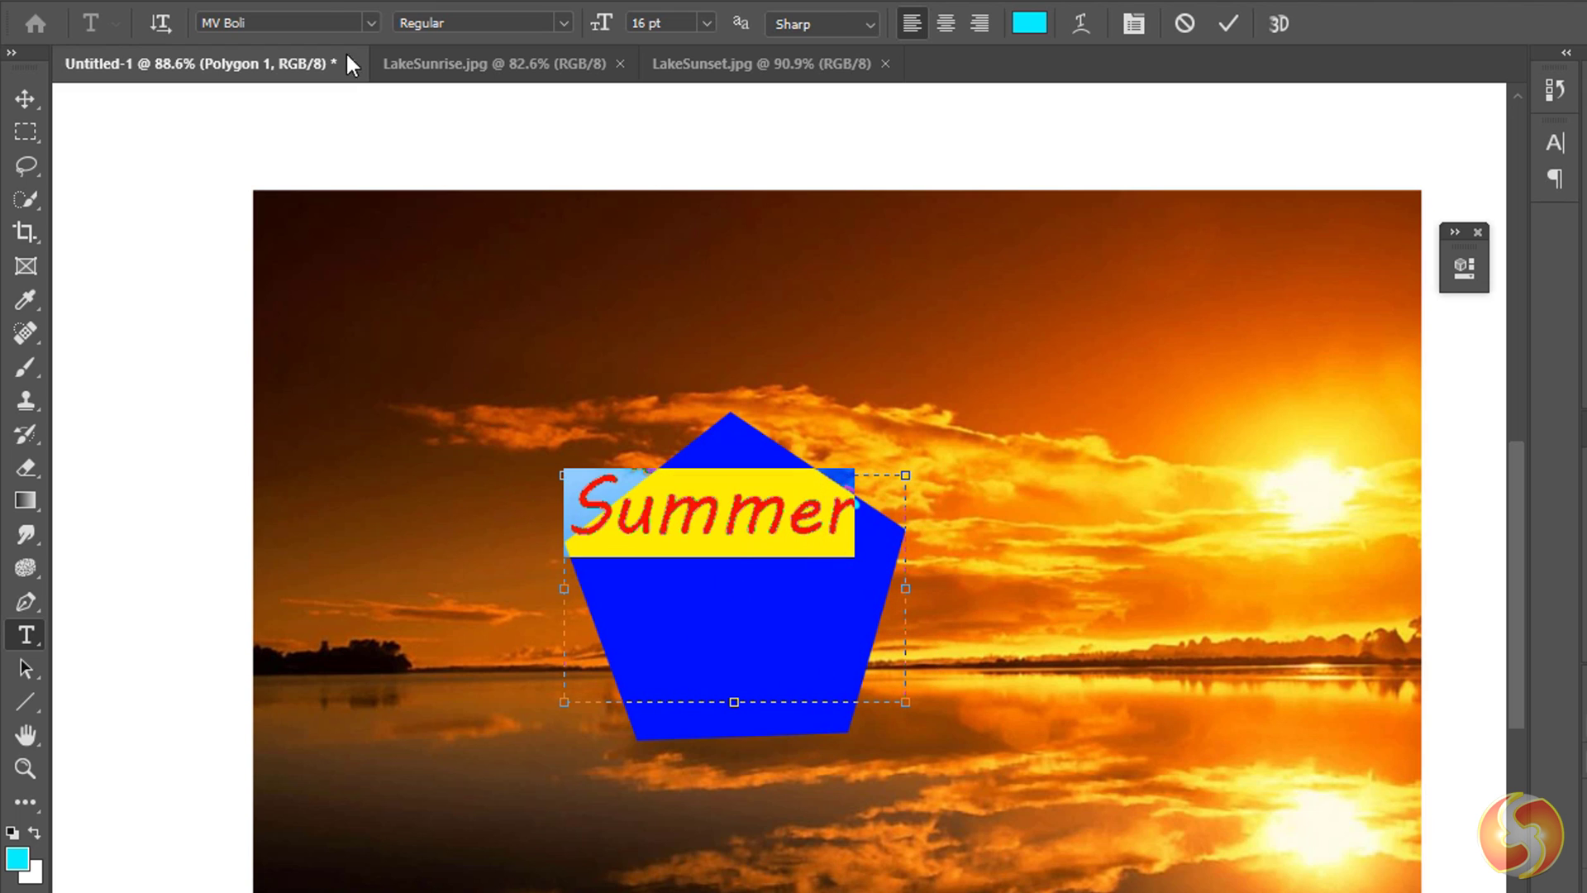
left_click(371, 22)
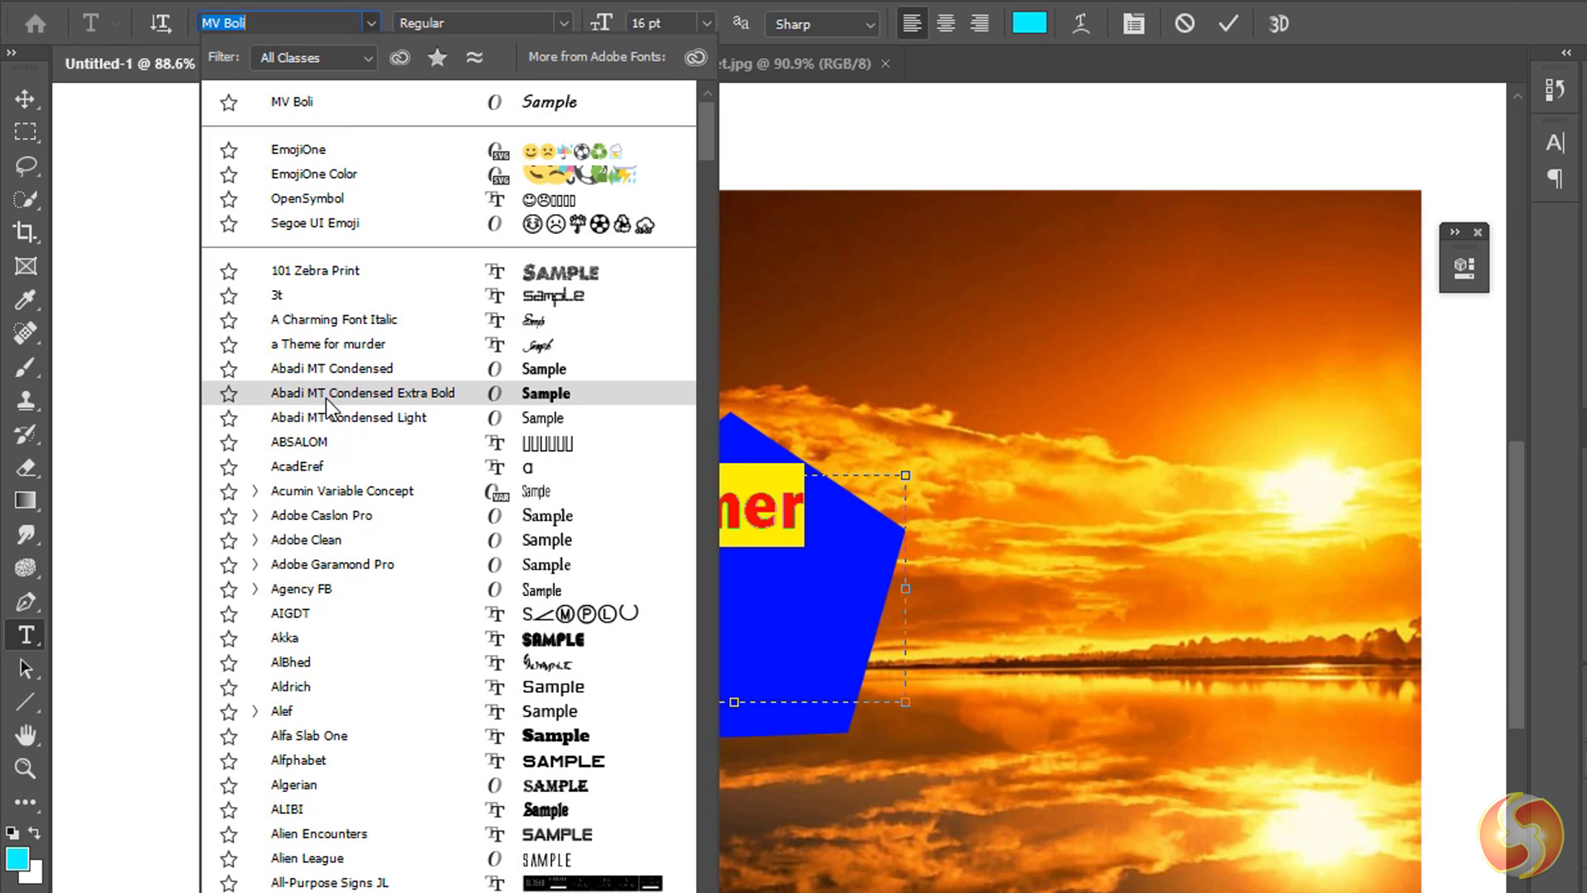
left_click(326, 398)
left_click(707, 22)
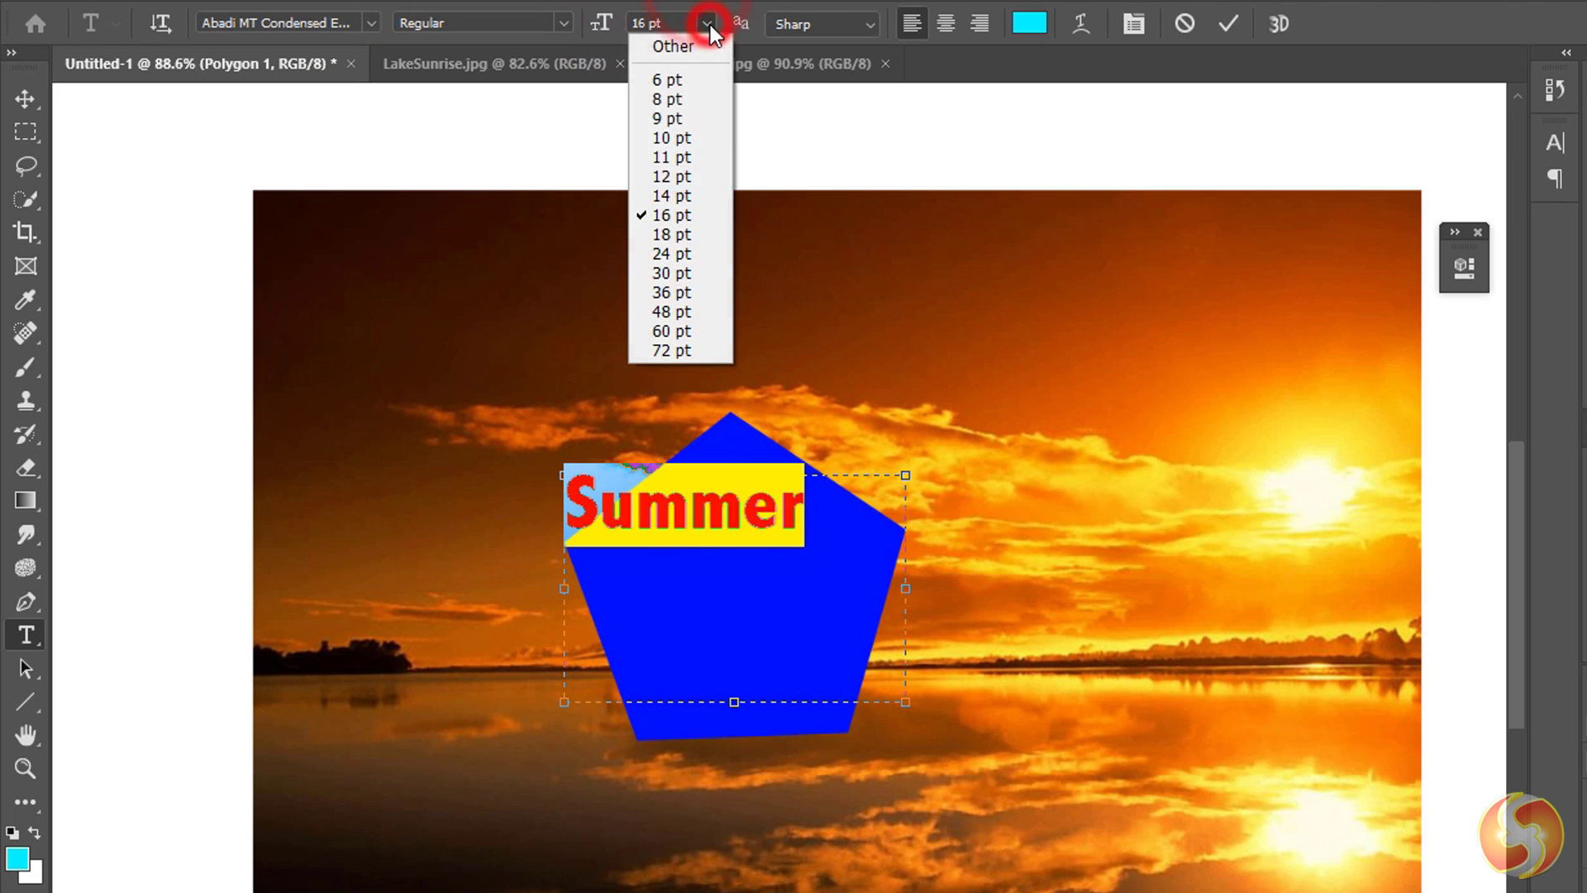
left_click(670, 254)
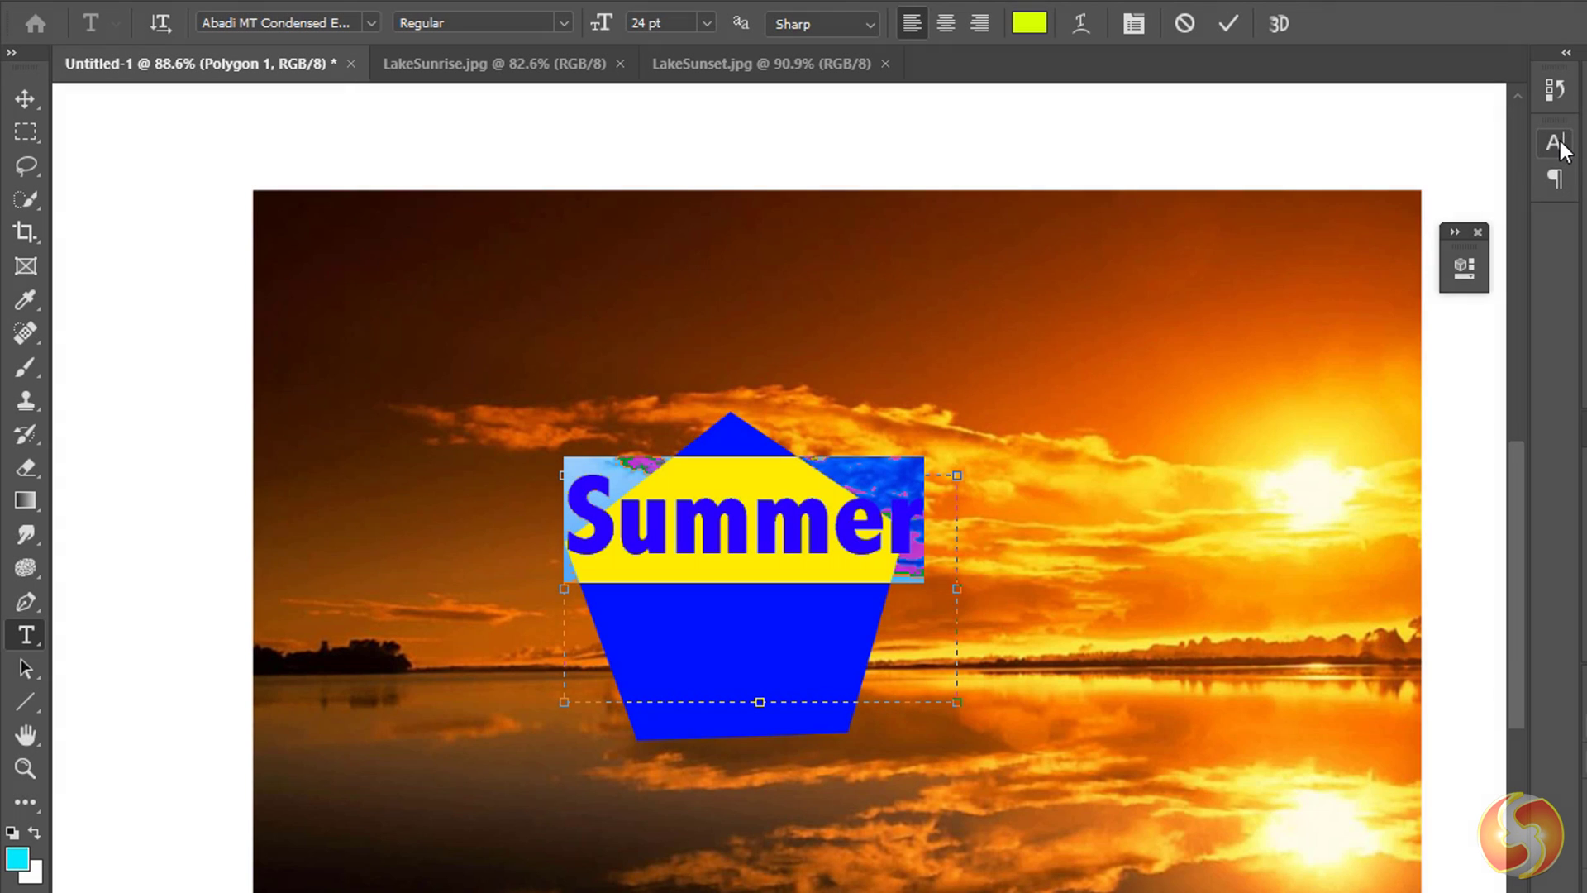
left_click(1558, 139)
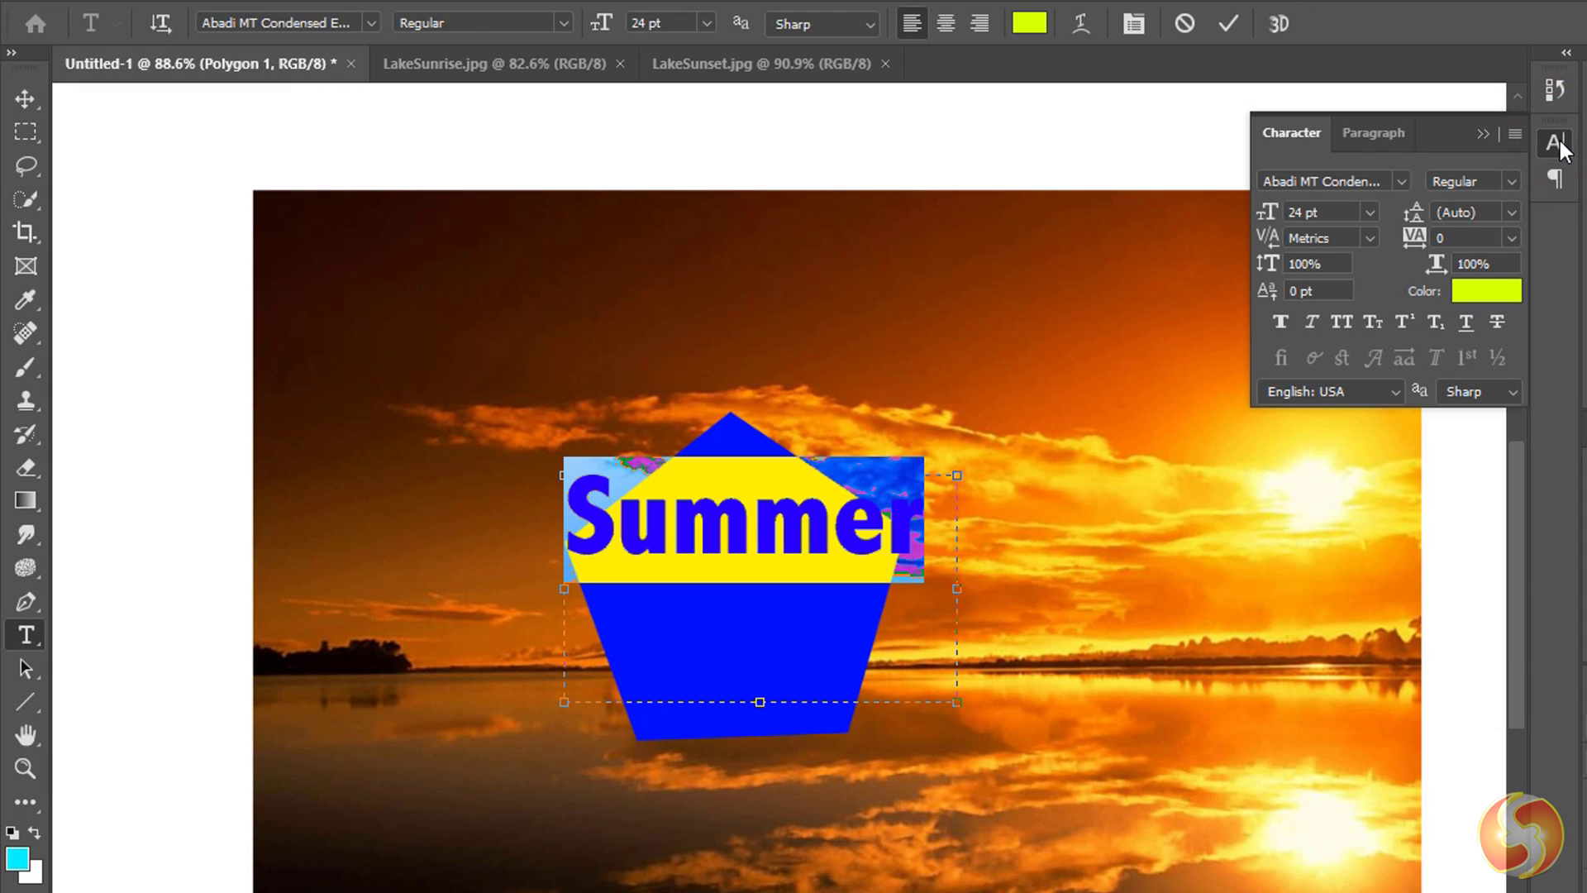
left_click(1311, 322)
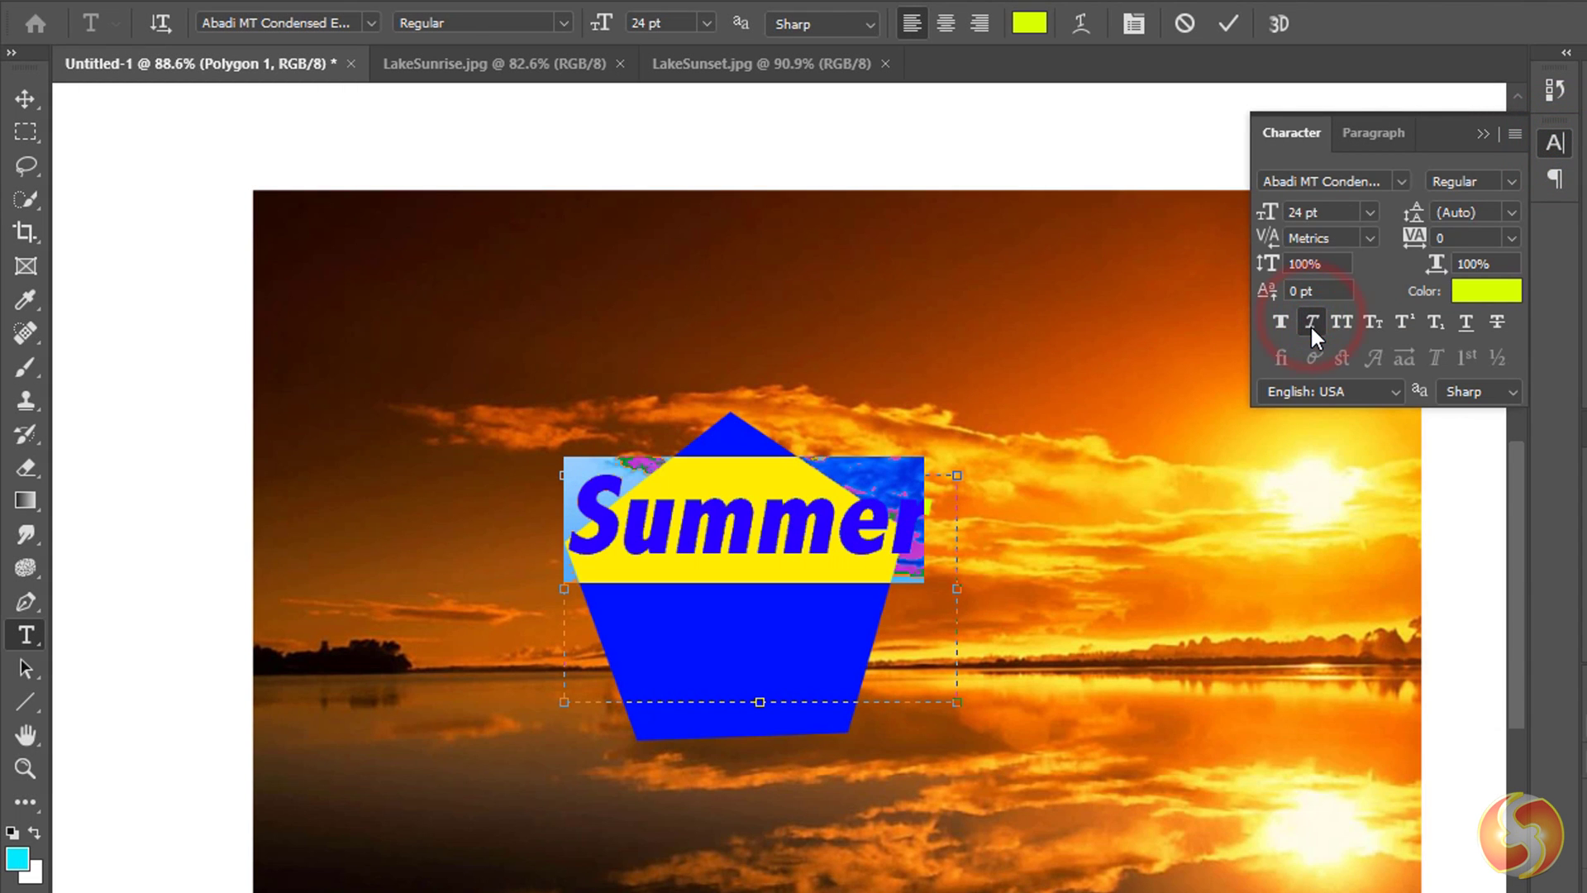
left_click(1311, 324)
left_click(1344, 321)
left_click(1350, 319)
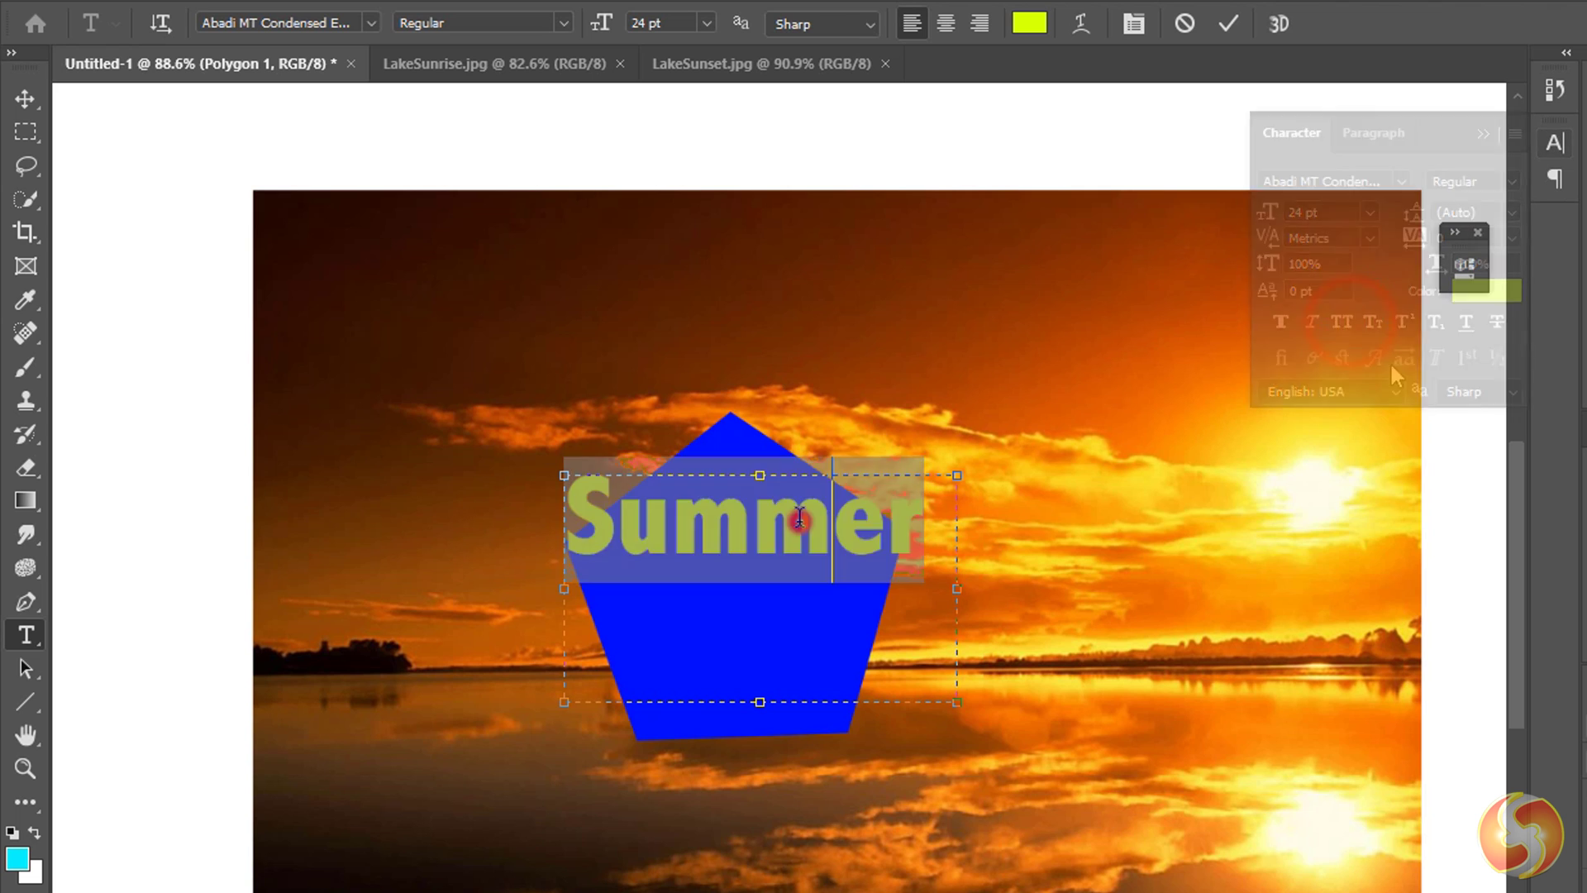
Step: Colour the middle letters 'mm' red and commit the Summer text
left_click_drag(671, 519, 830, 519)
left_click(1039, 25)
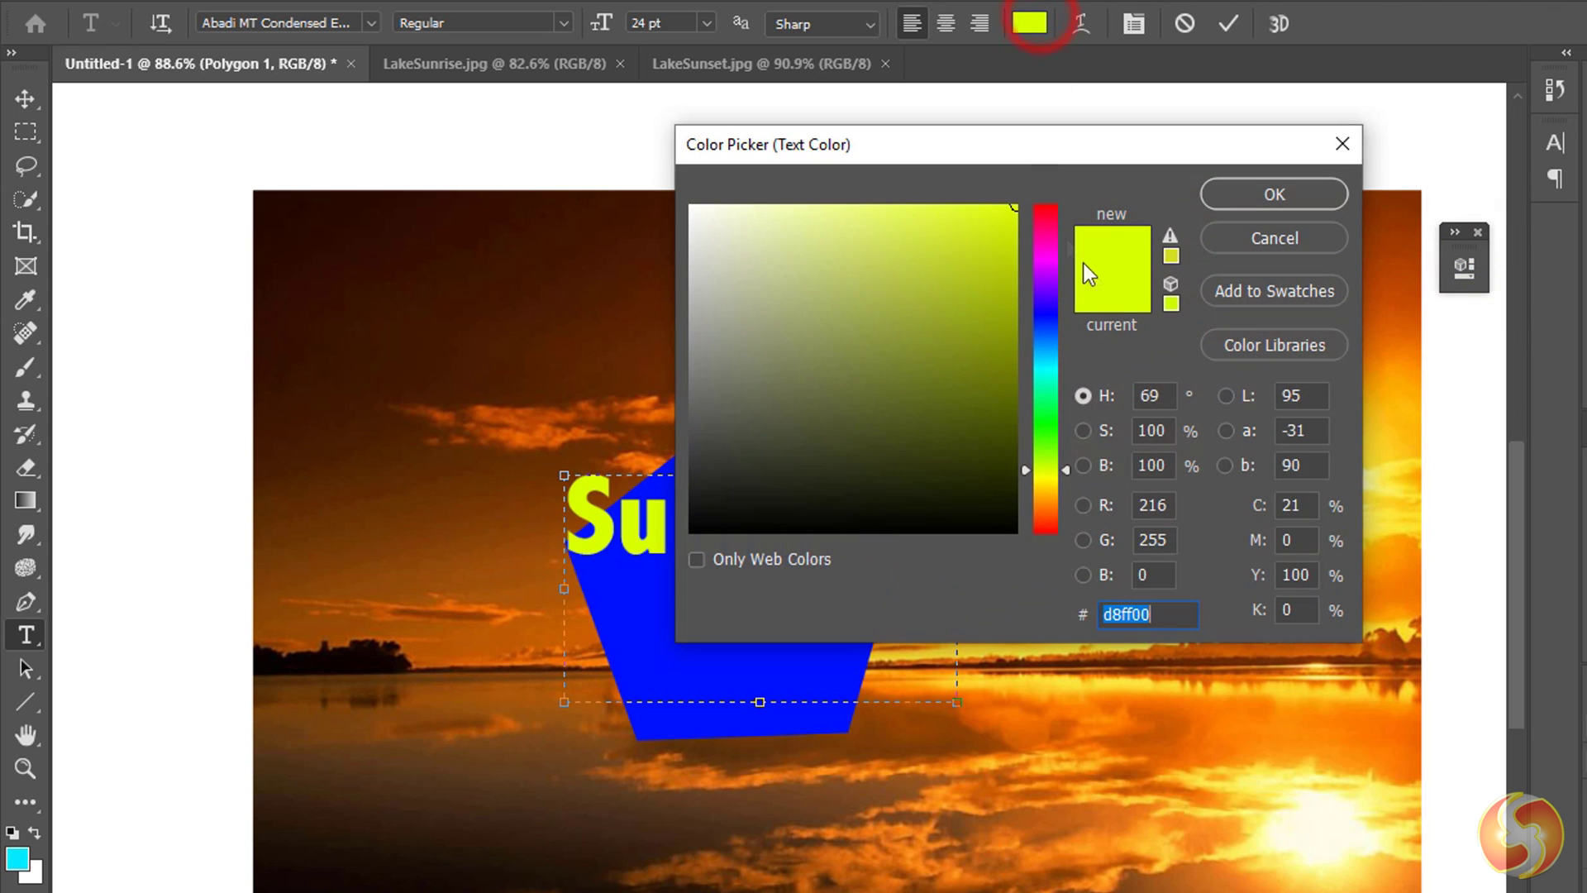
left_click(1044, 191)
left_click(1303, 195)
left_click(854, 523)
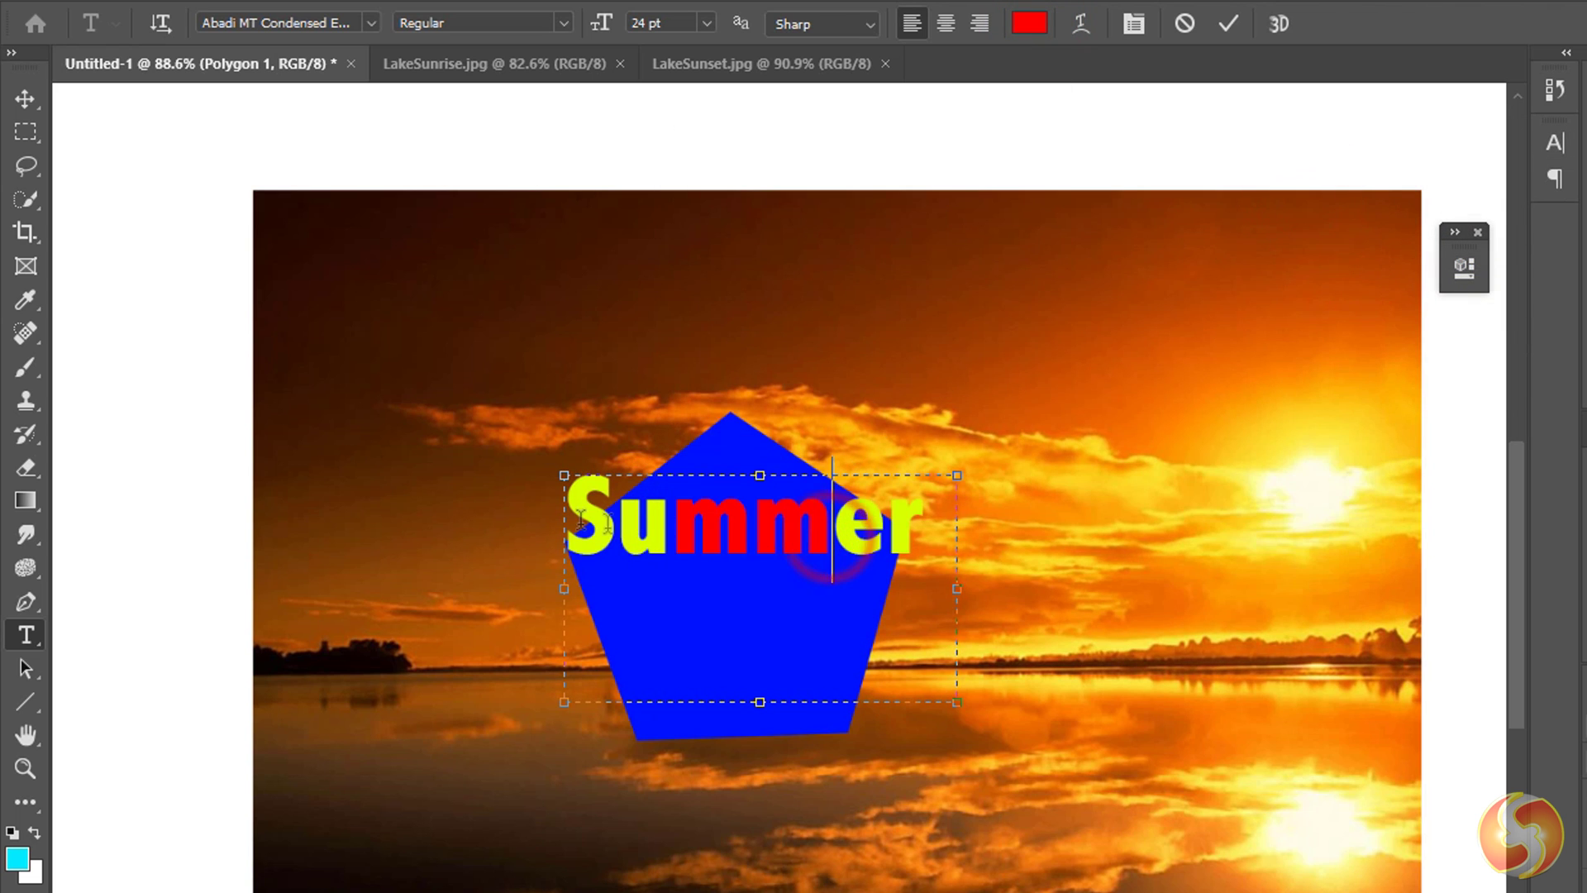
left_click(1231, 23)
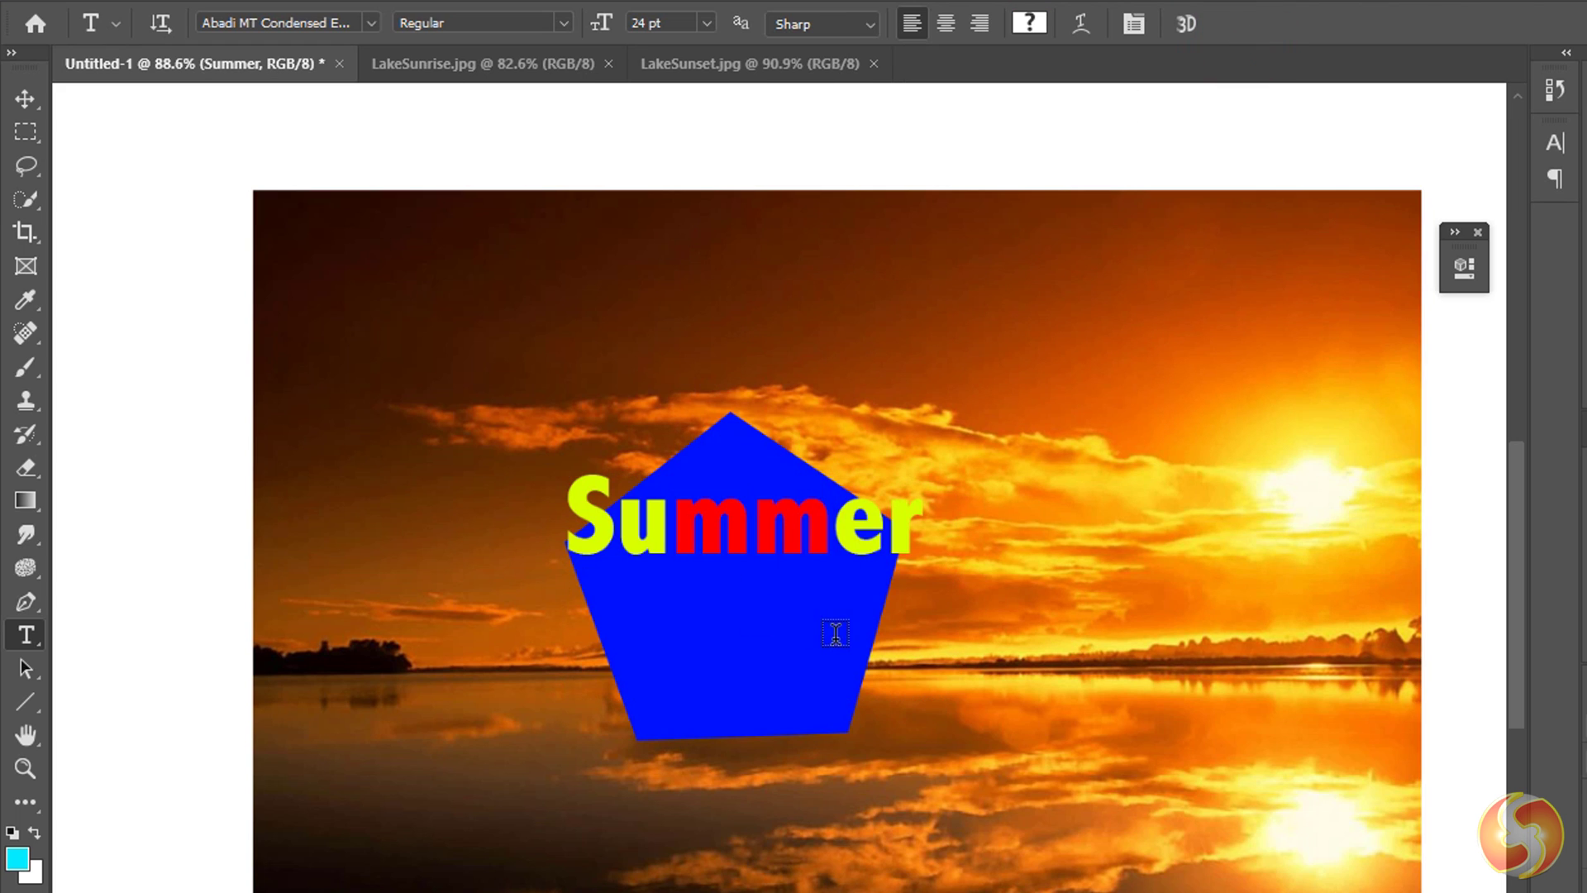
Step: Rasterize the Polygon 1 layer so the Smudge tool can edit it
key("ctrl+z")
left_click(26, 535)
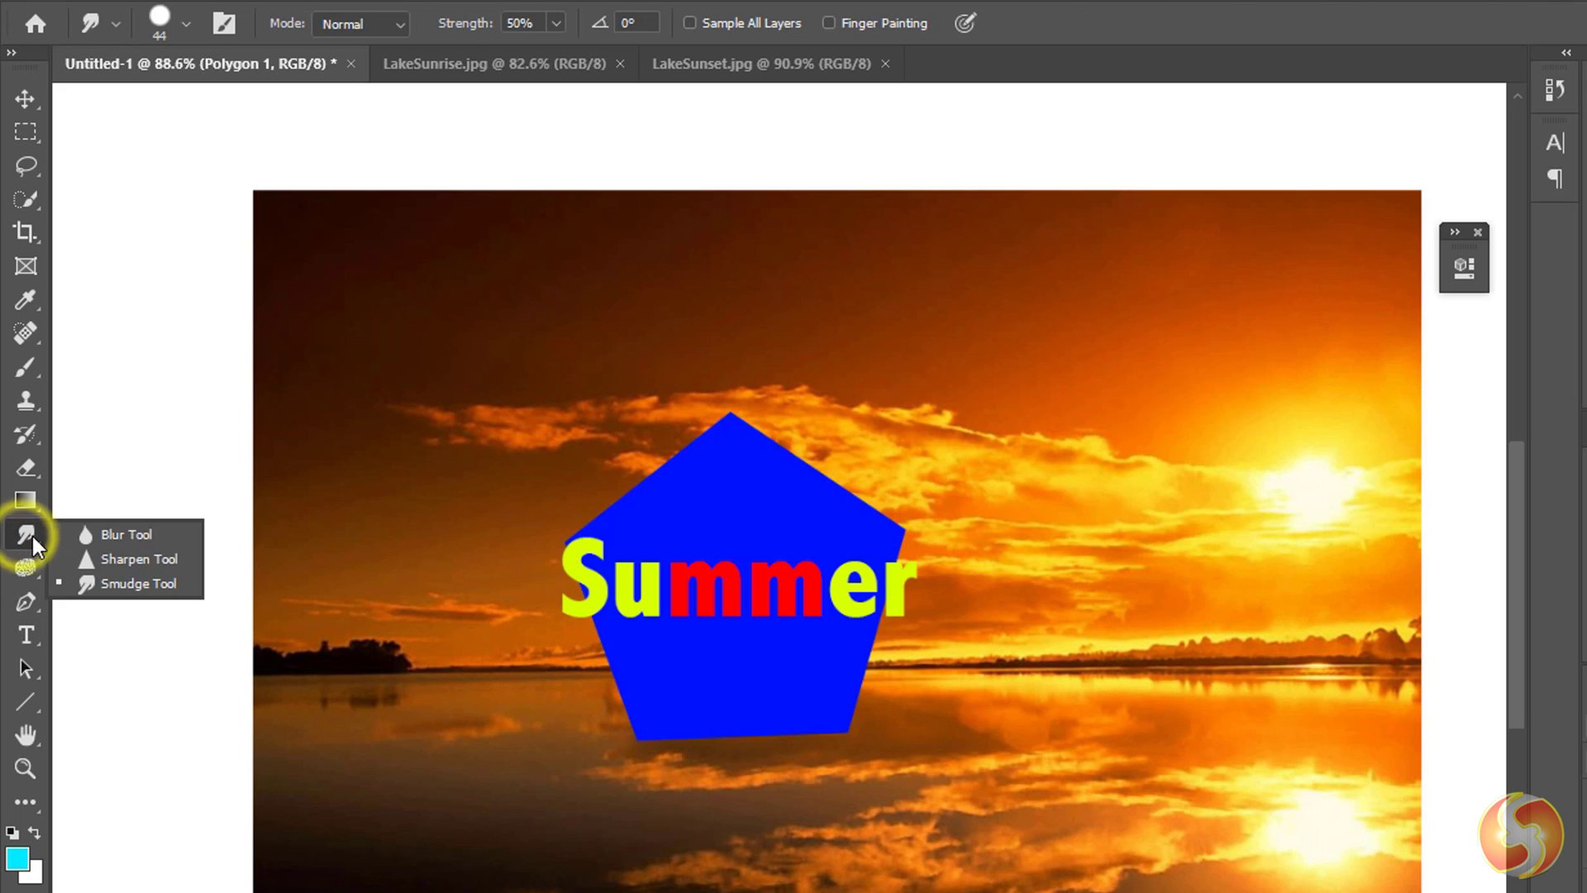
left_click(142, 582)
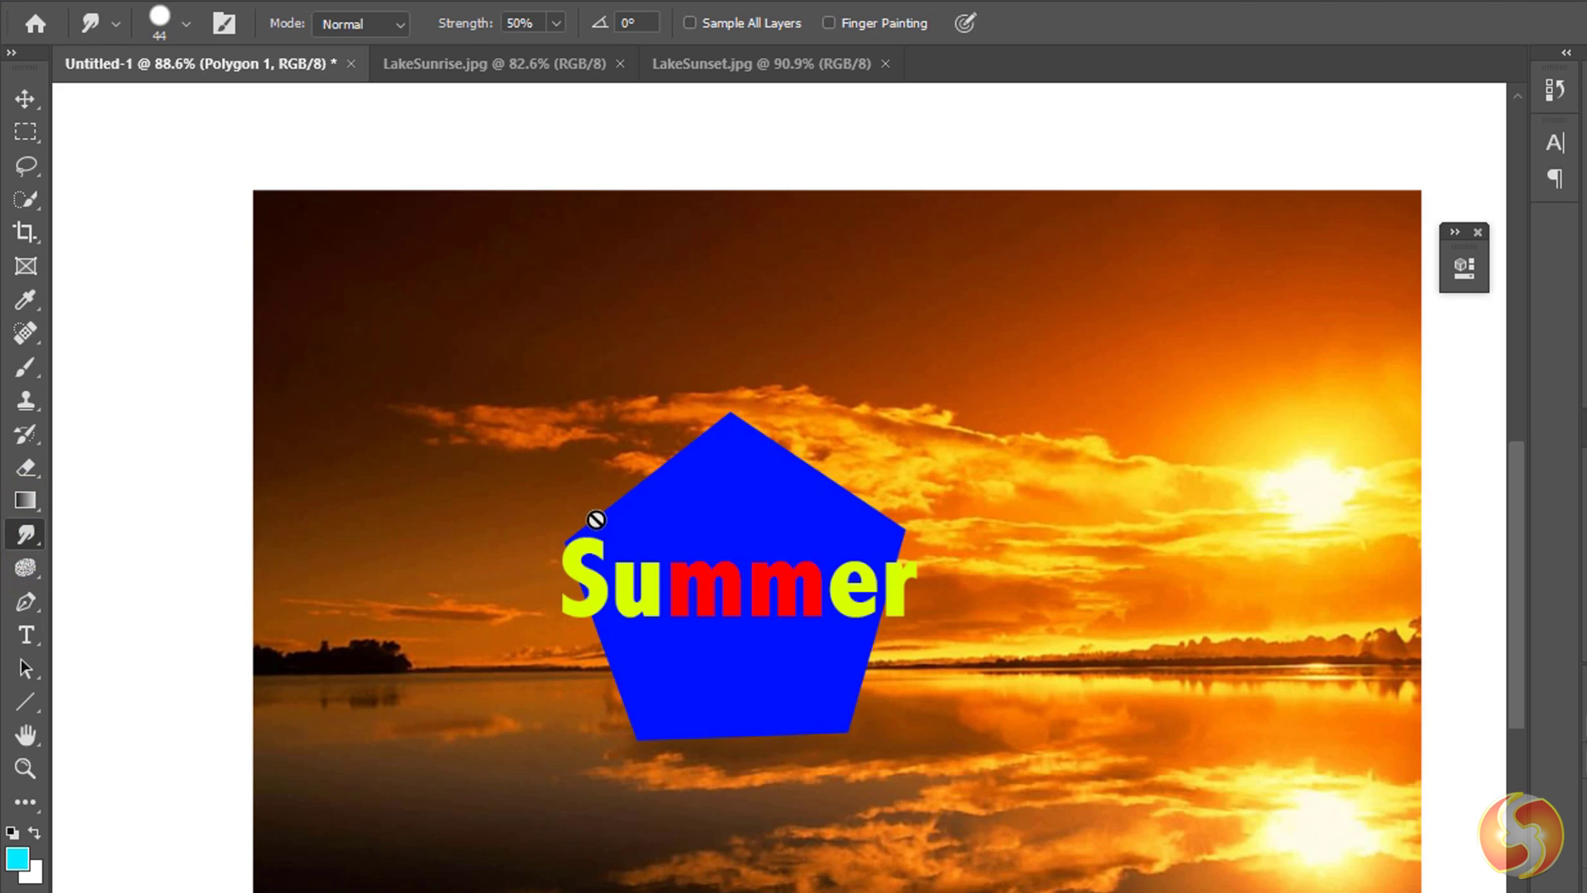
left_click(747, 508)
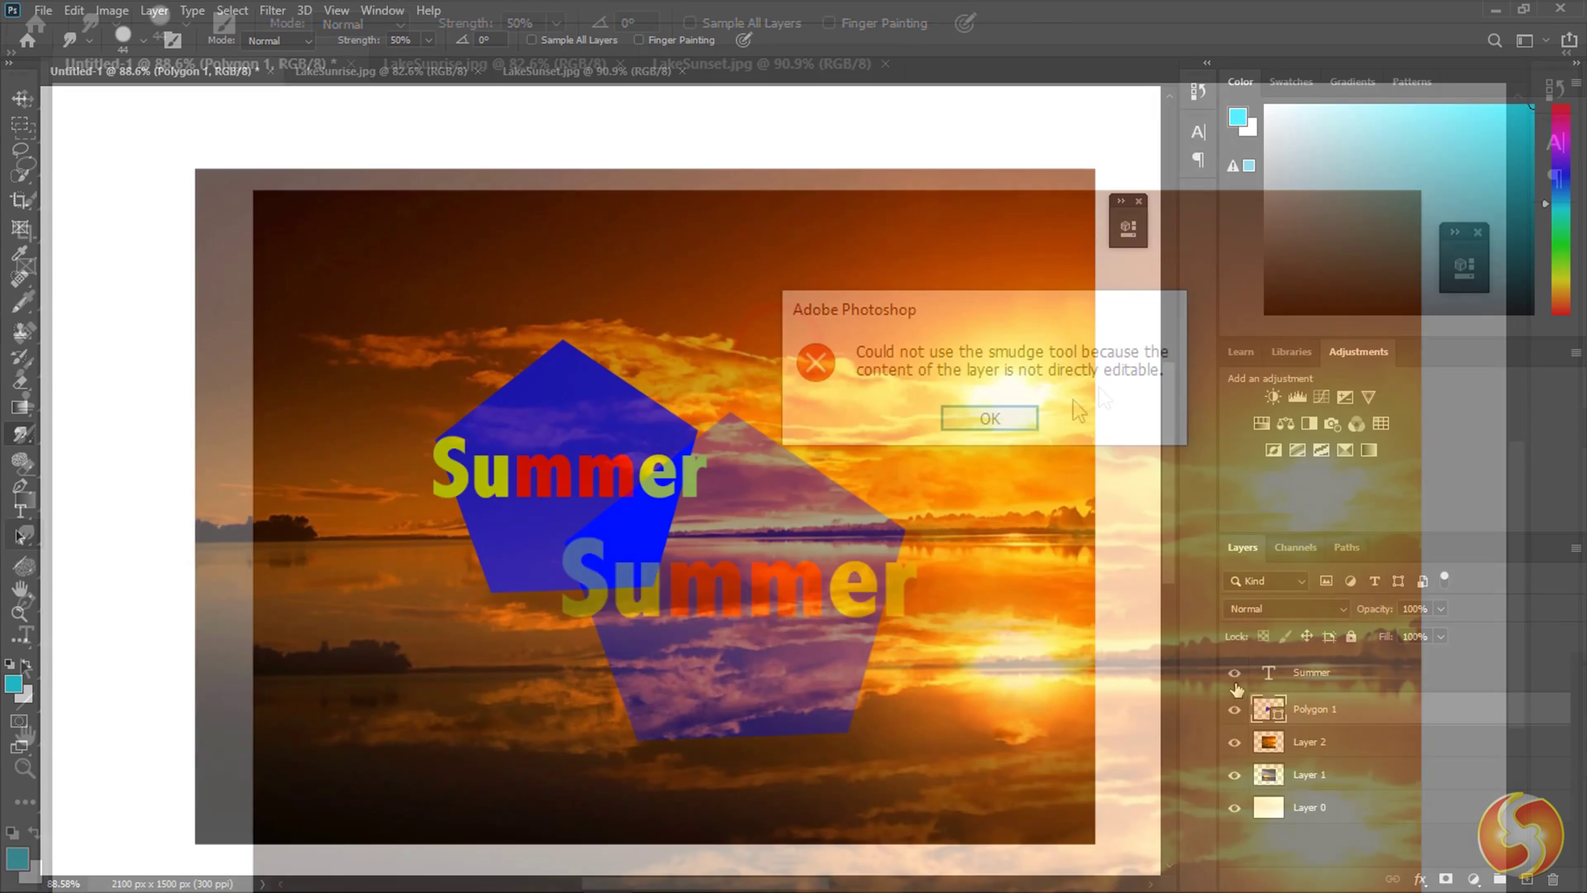
left_click(990, 418)
right_click(1323, 715)
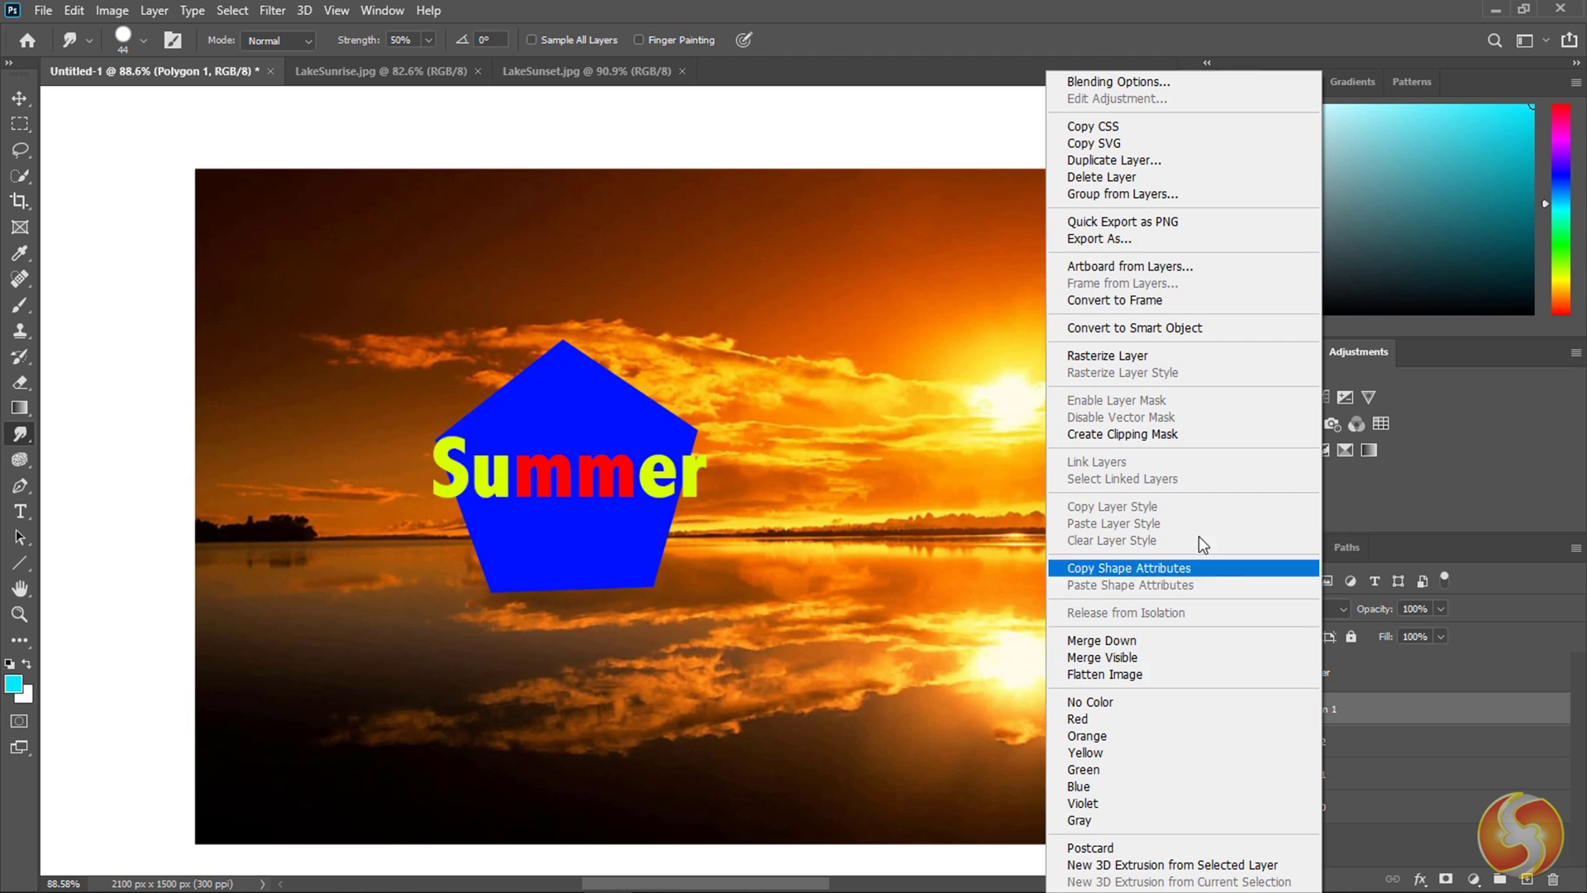
left_click(1178, 356)
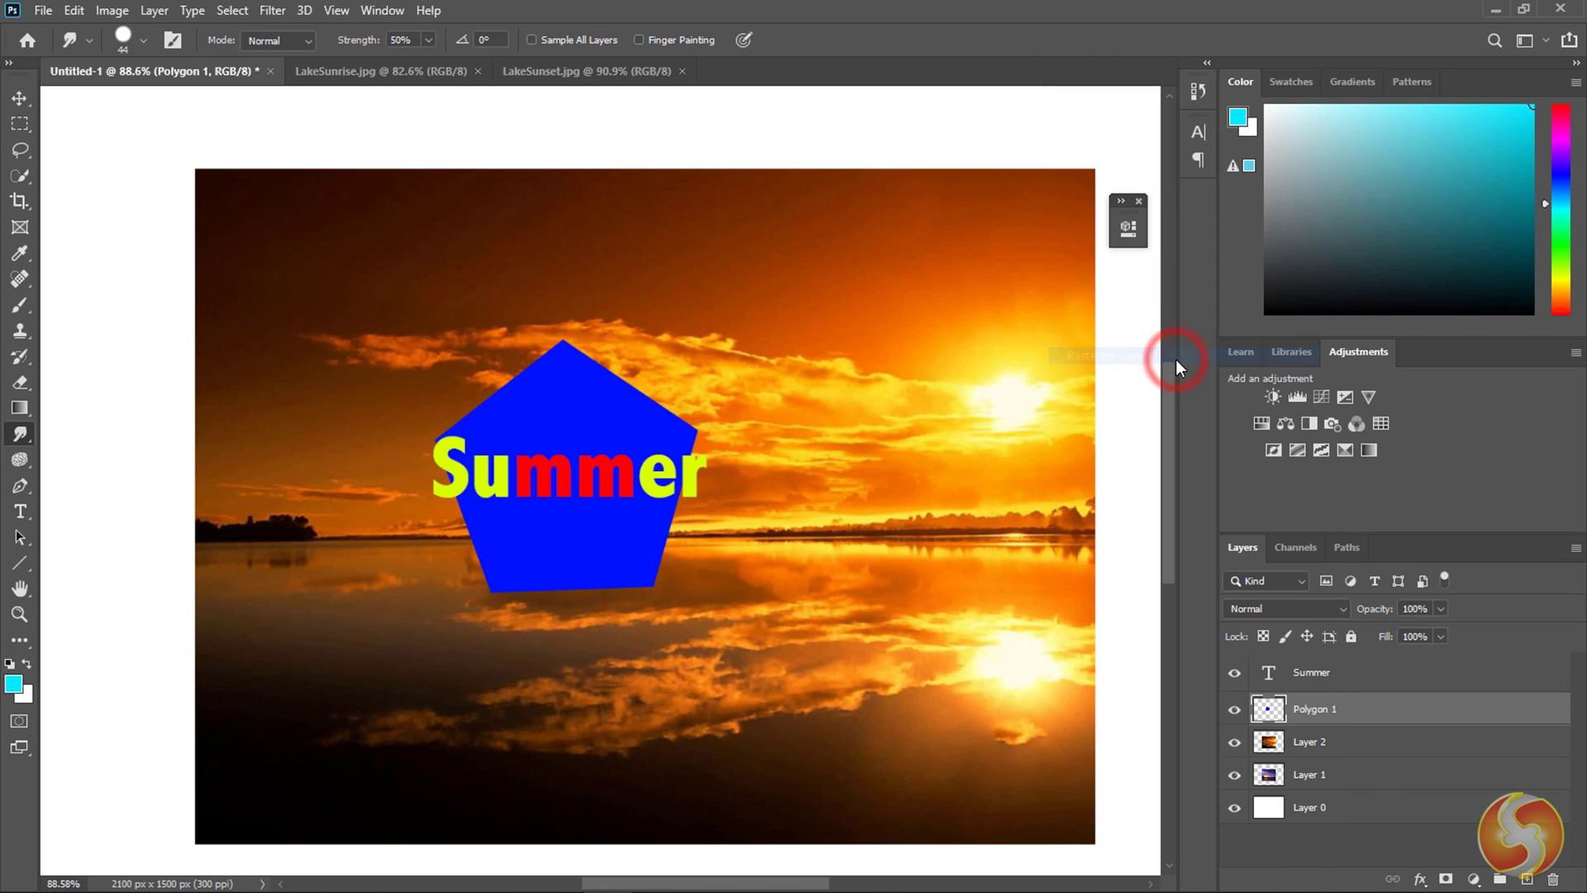
Step: Smudge the pentagon's top, left and bottom edges outward, then toggle its visibility to compare
left_click_drag(538, 417, 761, 306)
left_click_drag(570, 381, 429, 309)
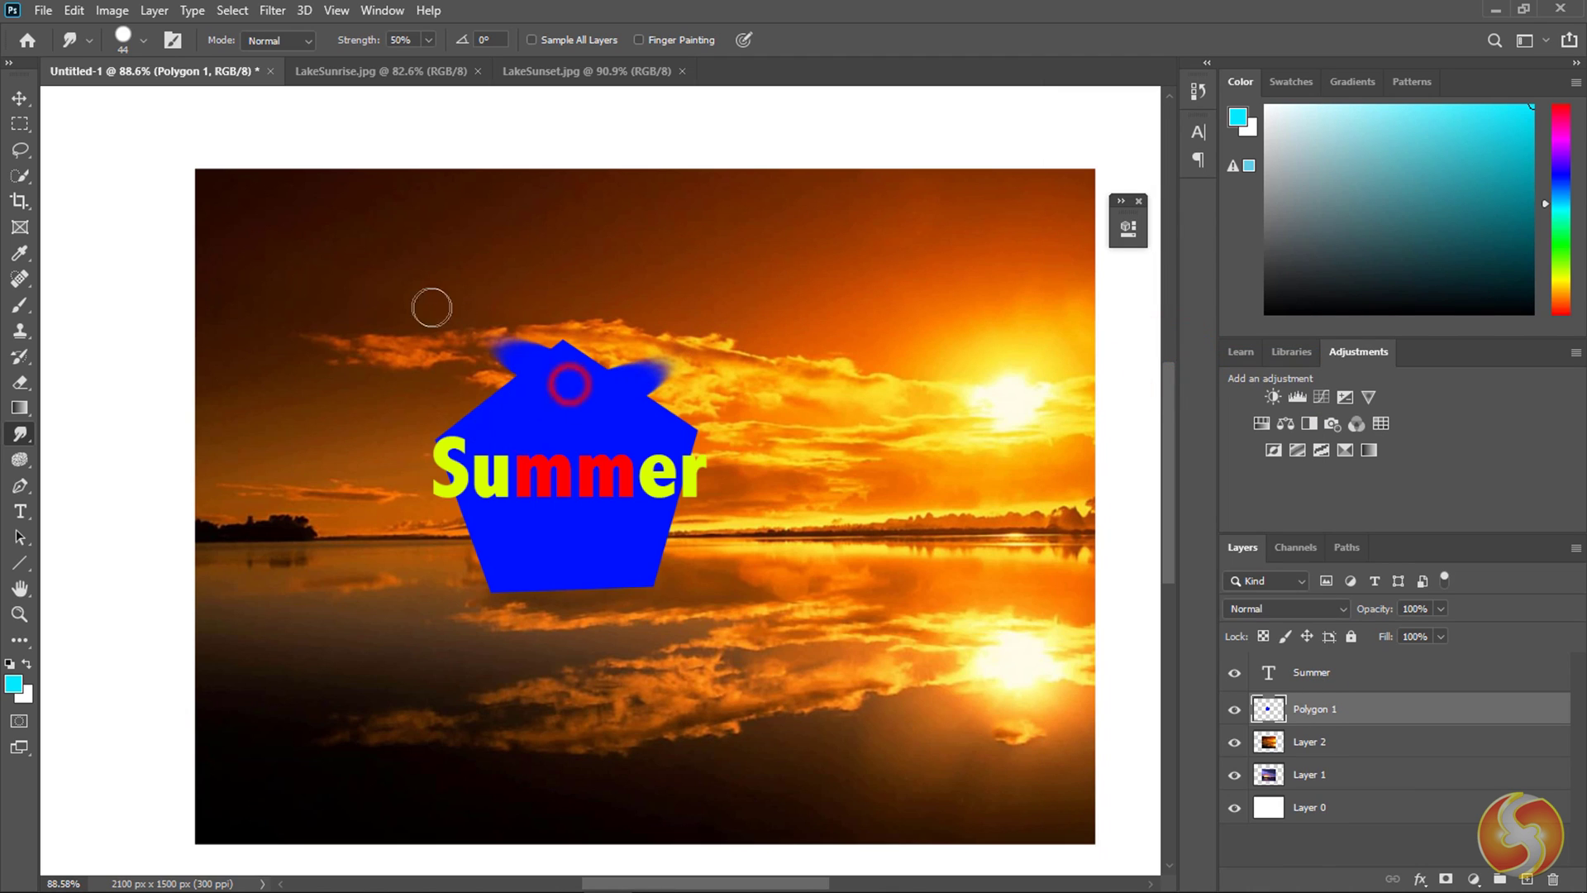
left_click_drag(530, 407, 320, 361)
left_click_drag(498, 543, 358, 567)
left_click_drag(562, 575, 612, 578)
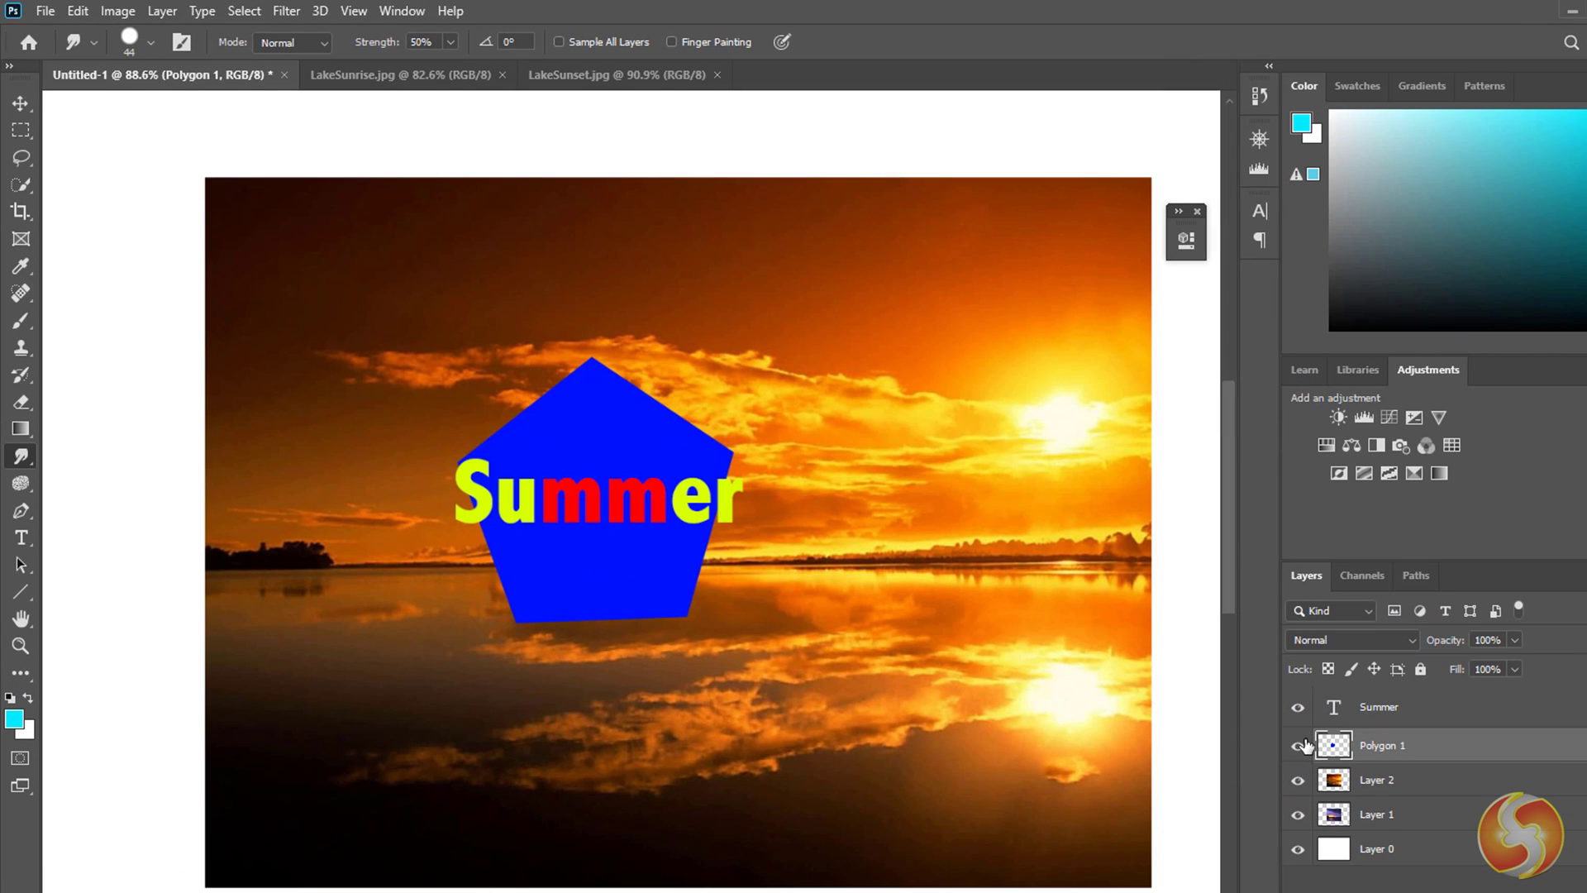
left_click(1299, 746)
left_click(1298, 746)
Step: Start a Scale transform on the pentagon, moving it right, enlarging it and rotating it slightly
left_click(78, 11)
mouse_move(296, 493)
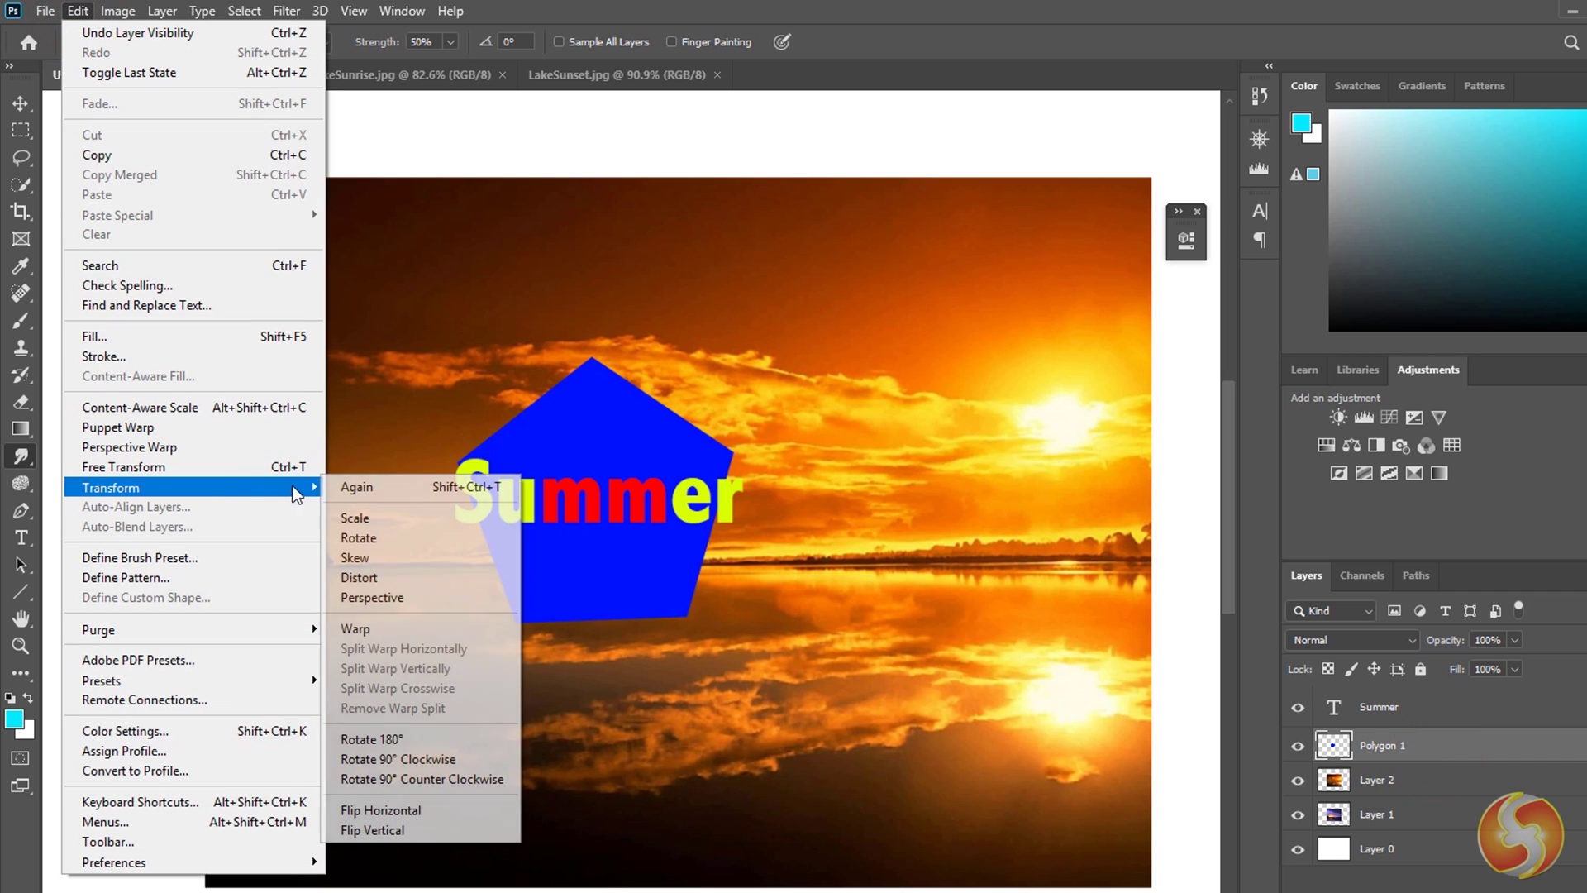
left_click(433, 521)
left_click_drag(611, 438, 874, 353)
left_click_drag(715, 532, 450, 690)
left_click_drag(892, 290, 793, 397)
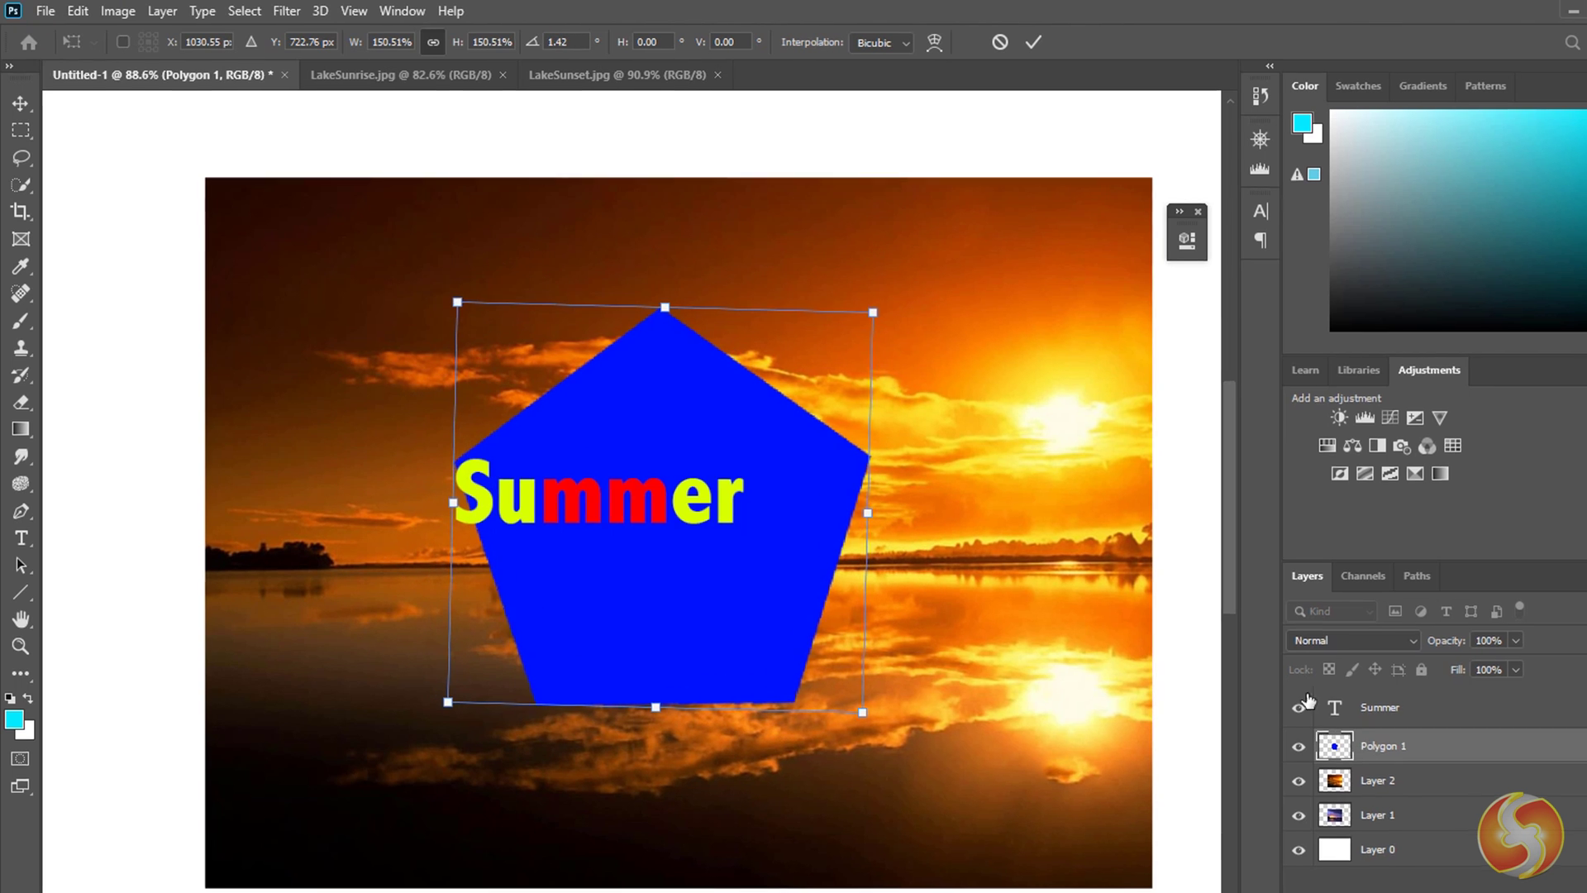
Step: Set the pentagon's X position to 1055 px and its size to 150%, then commit
left_click(211, 39)
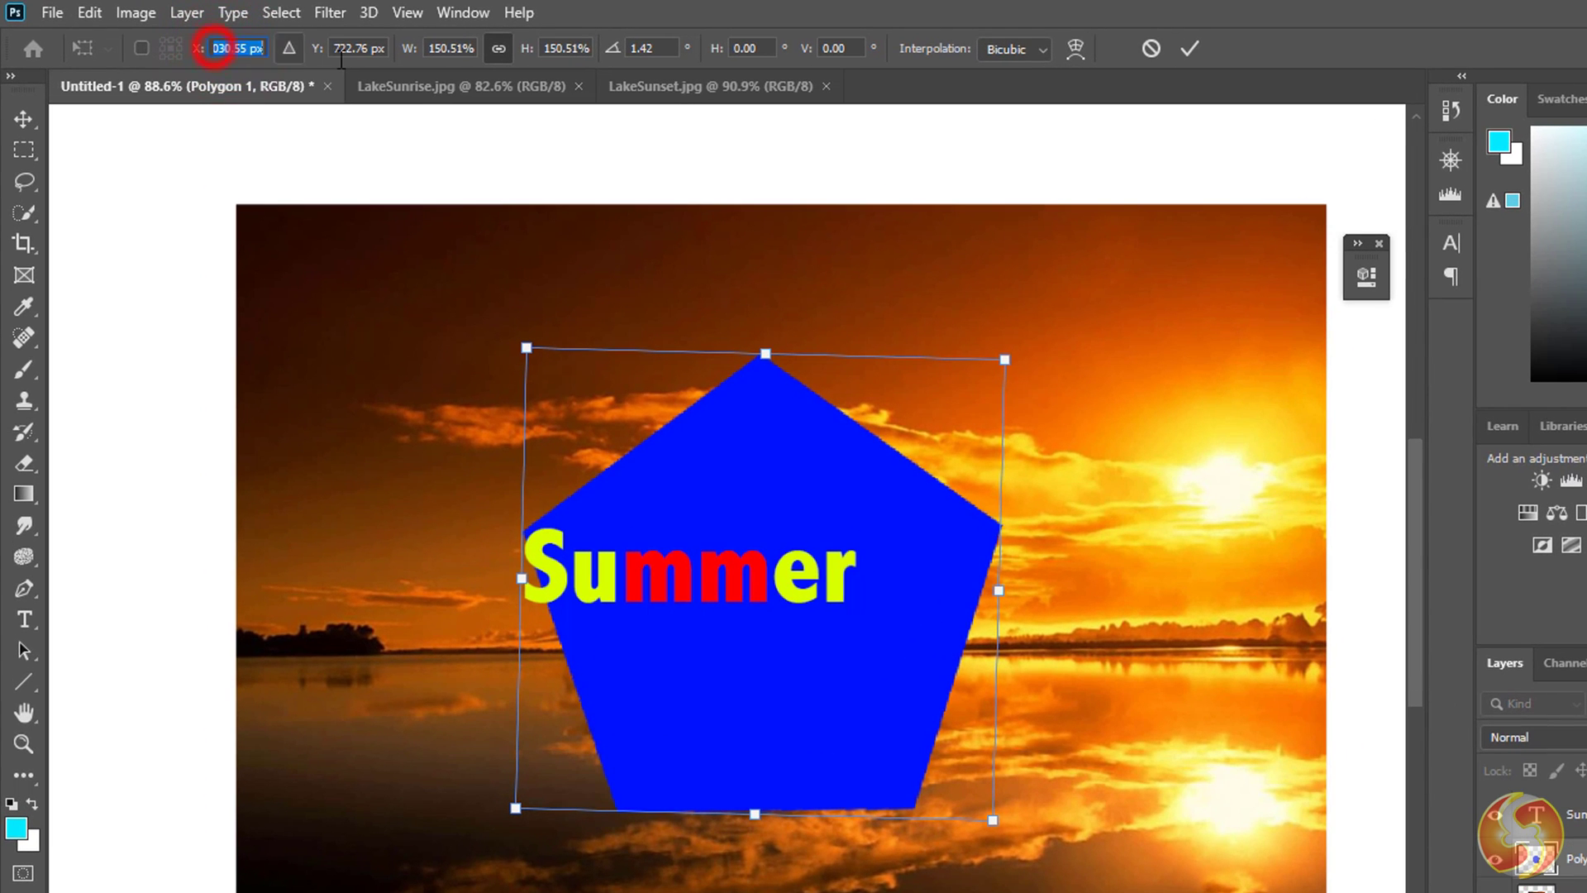
type("10")
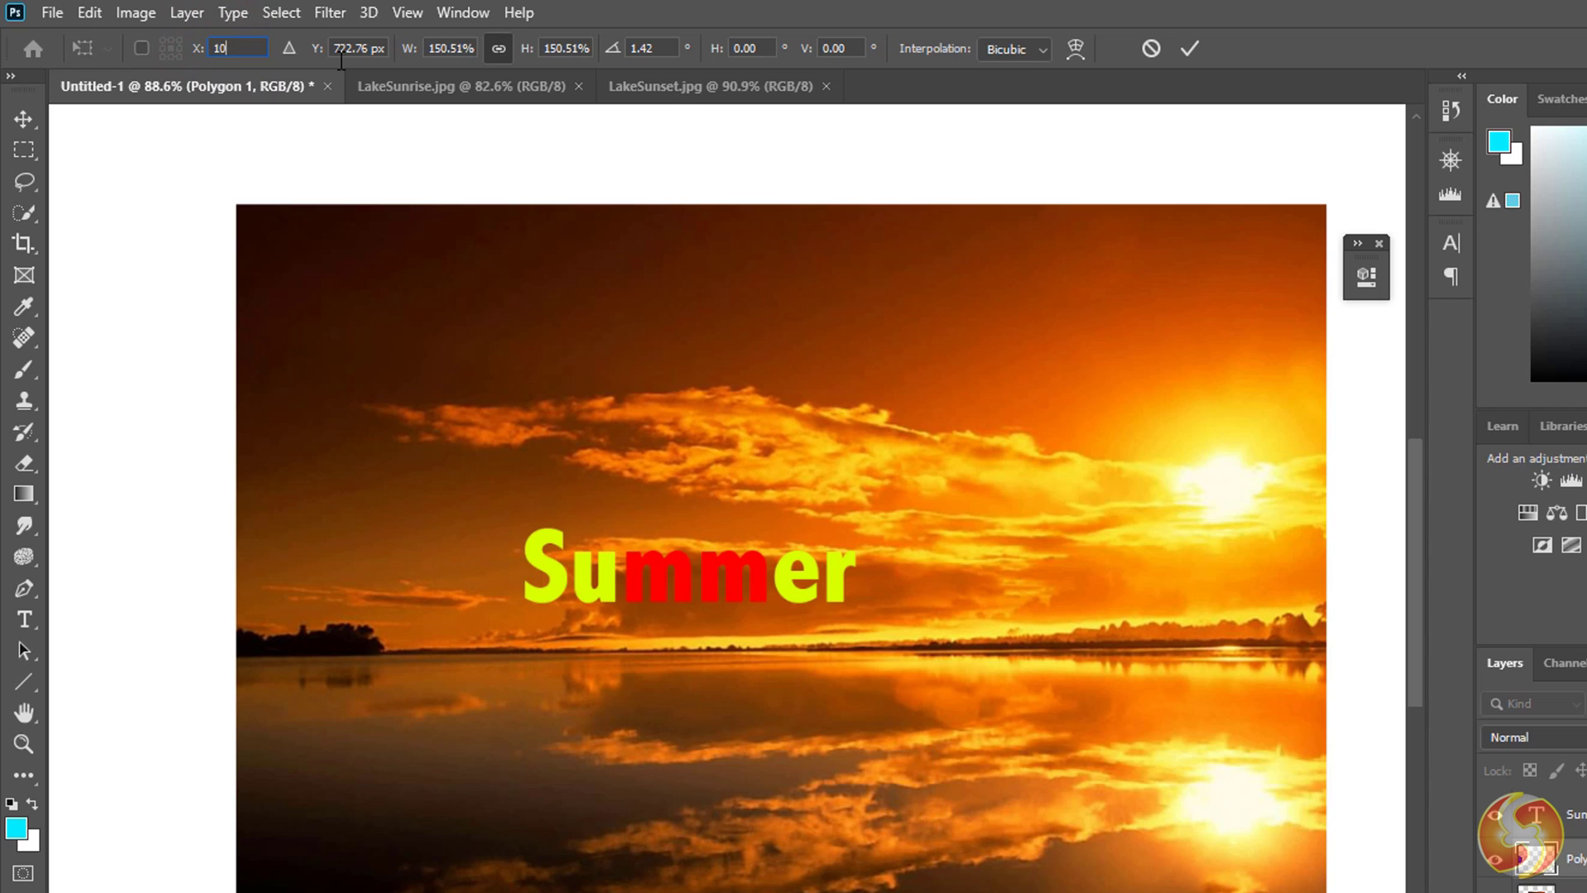
type("50")
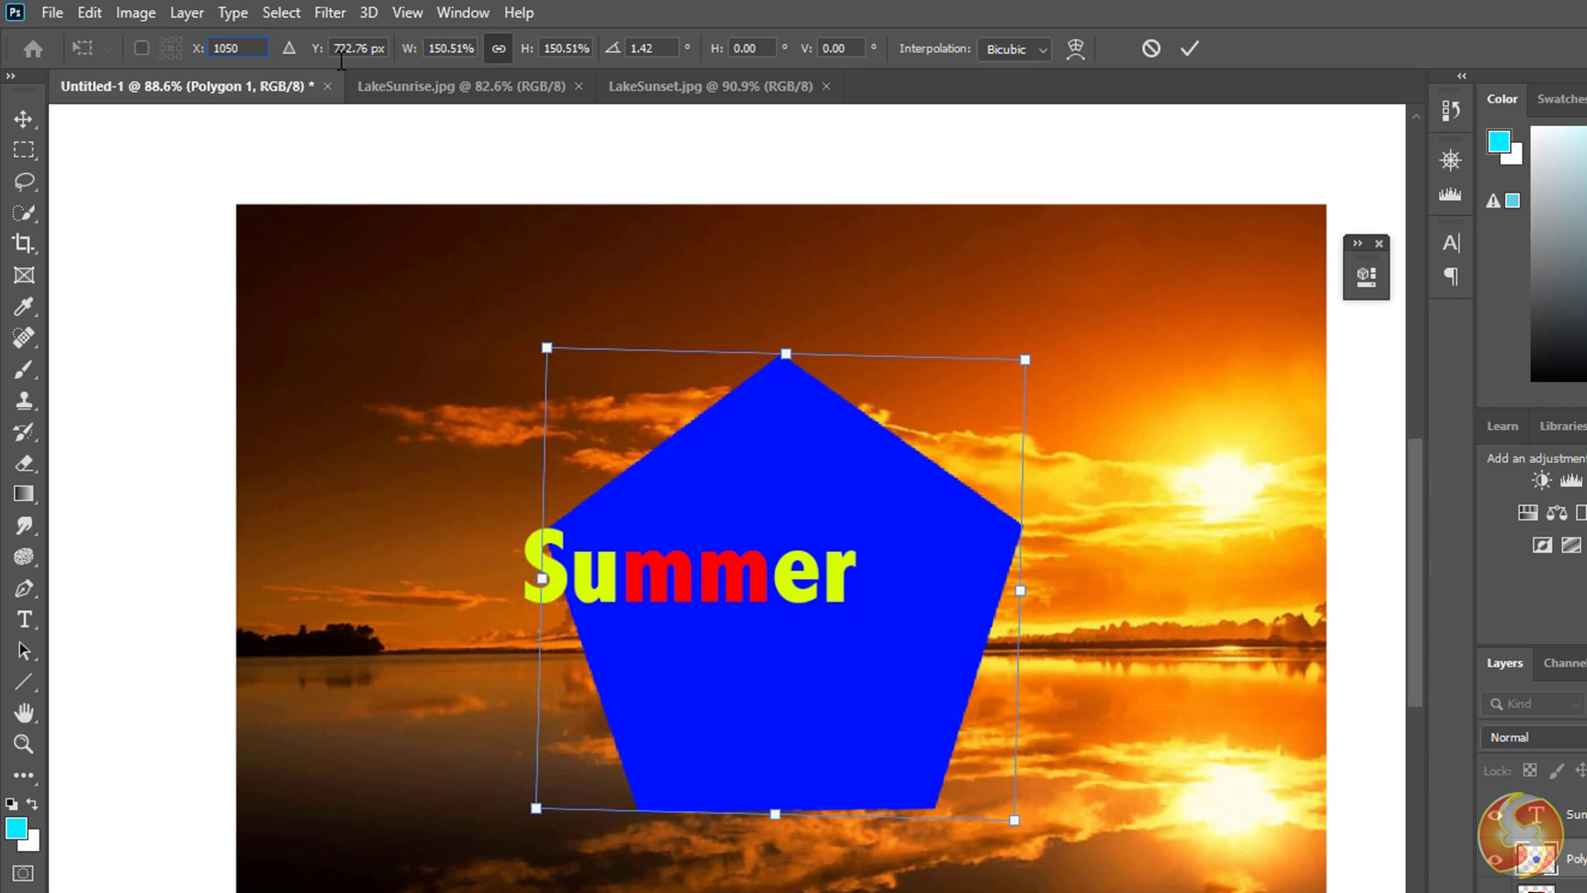
key("BackSpace")
type("5.00 p")
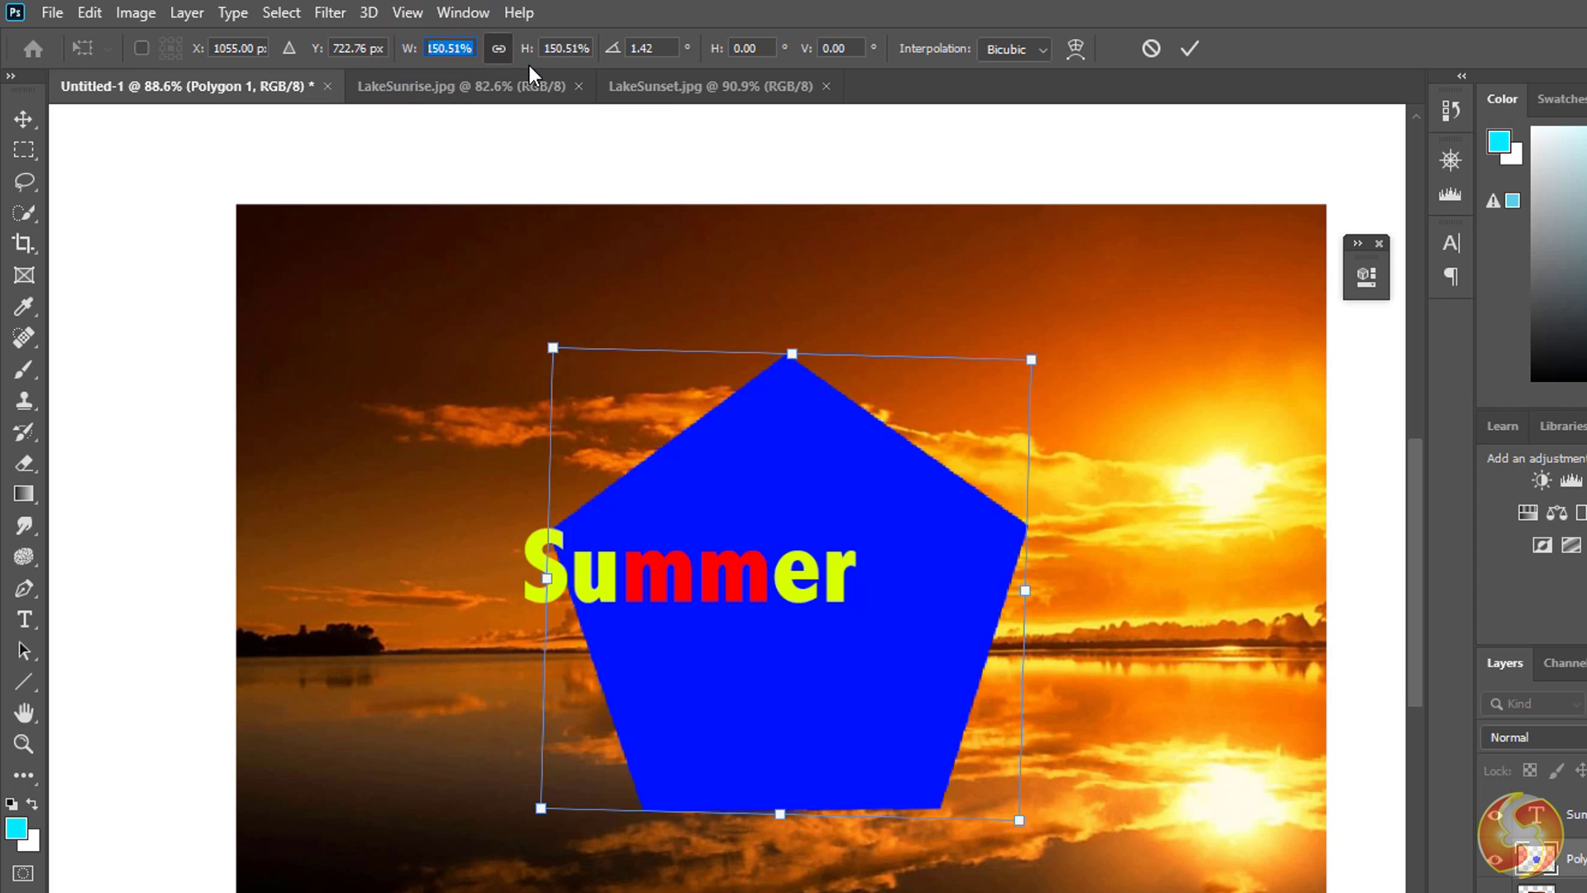
type("180")
key("BackSpace")
key("BackSpace")
key("BackSpace")
type("150")
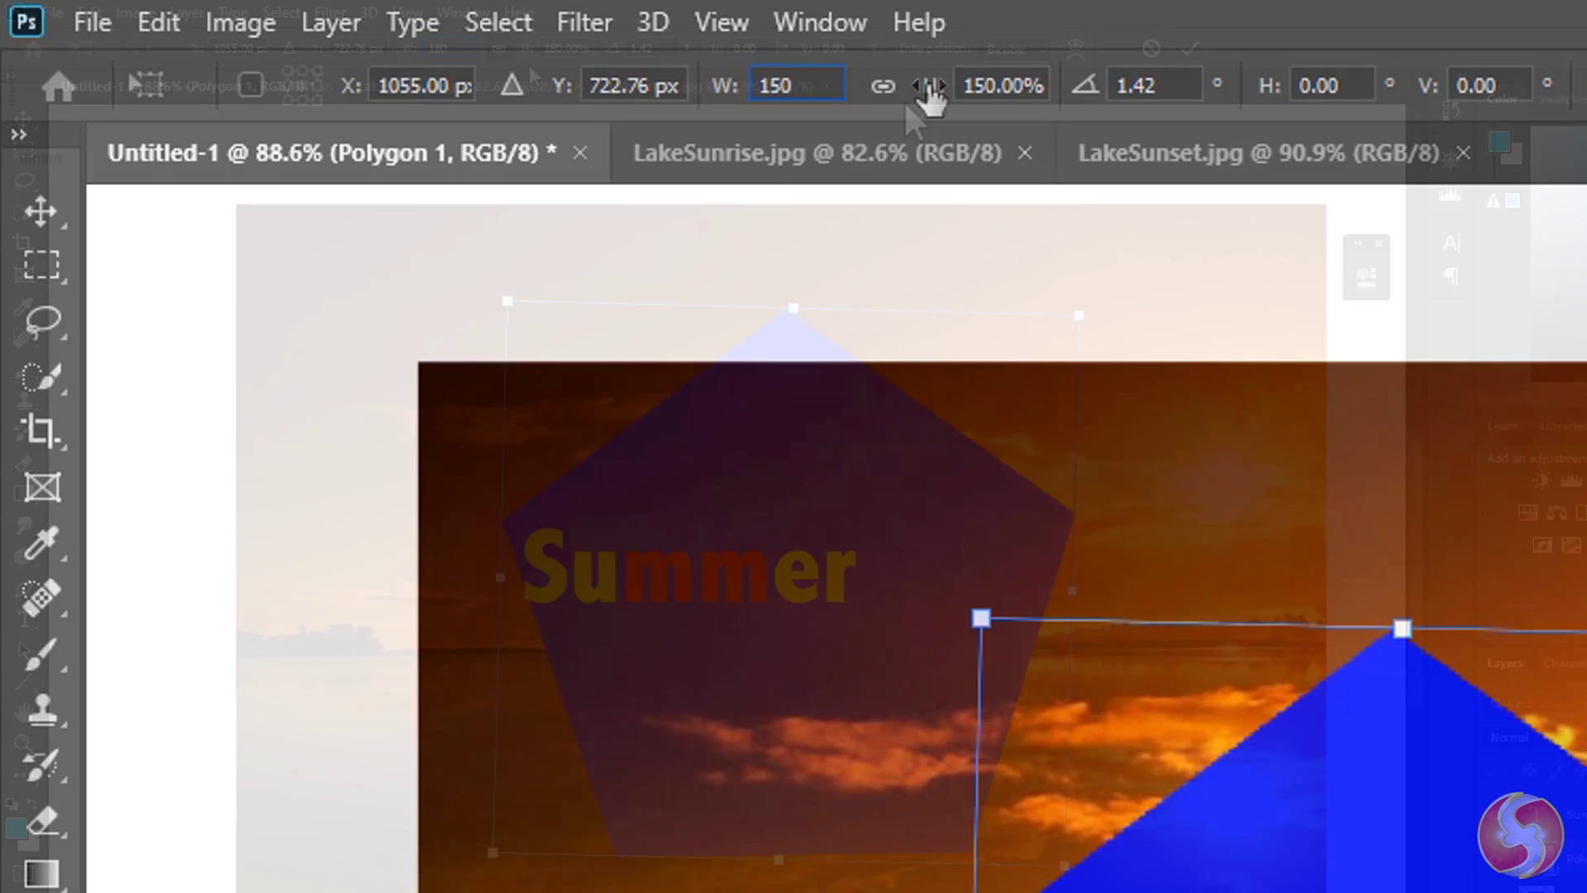
key("Return")
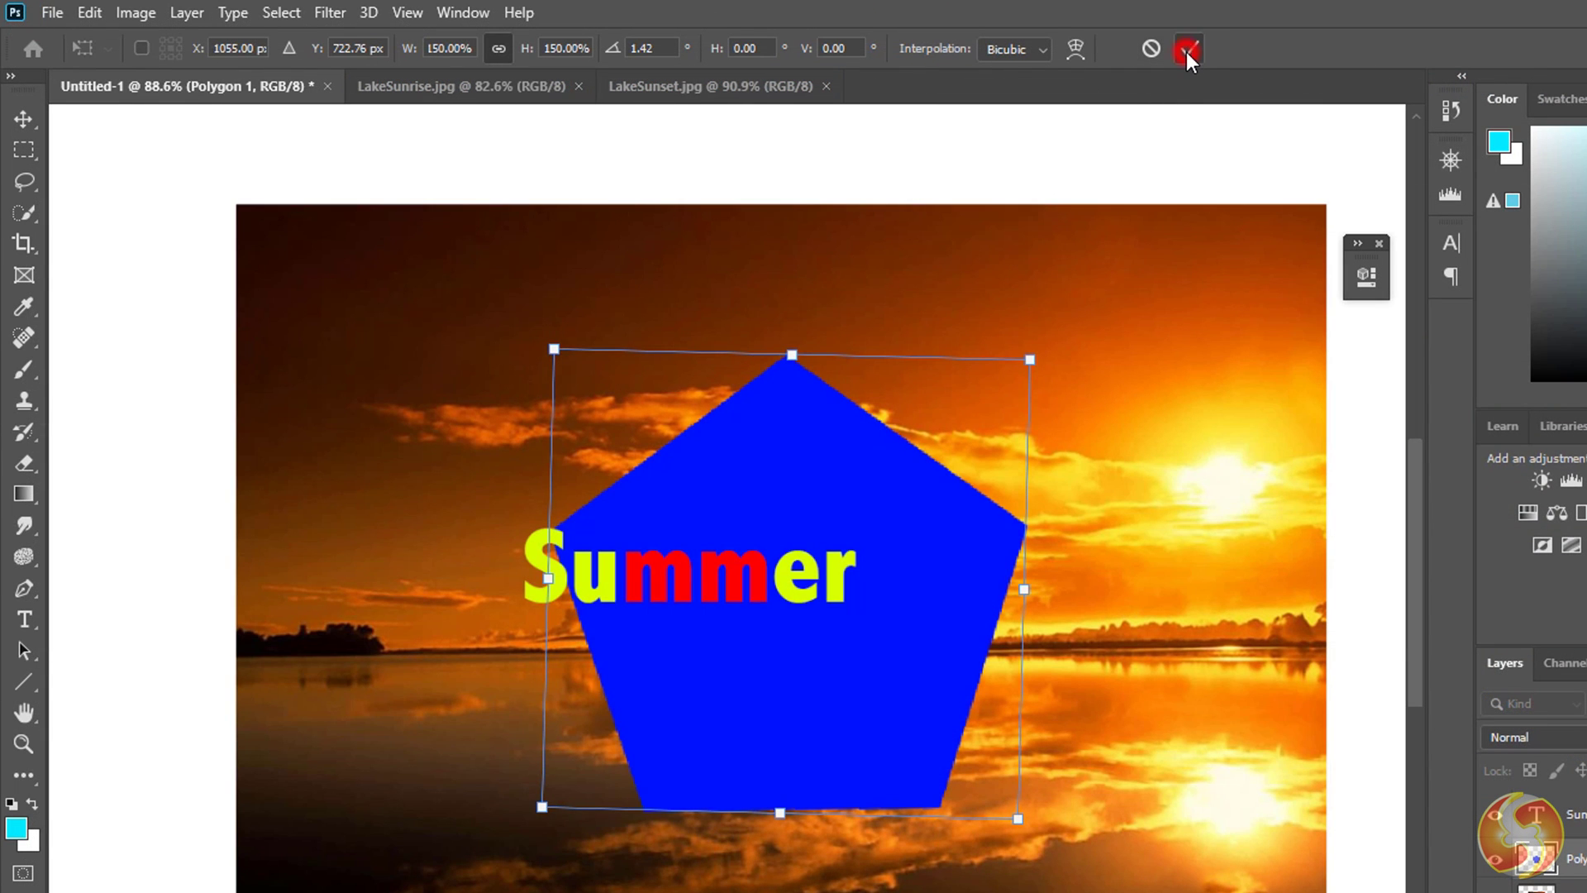
left_click(1186, 50)
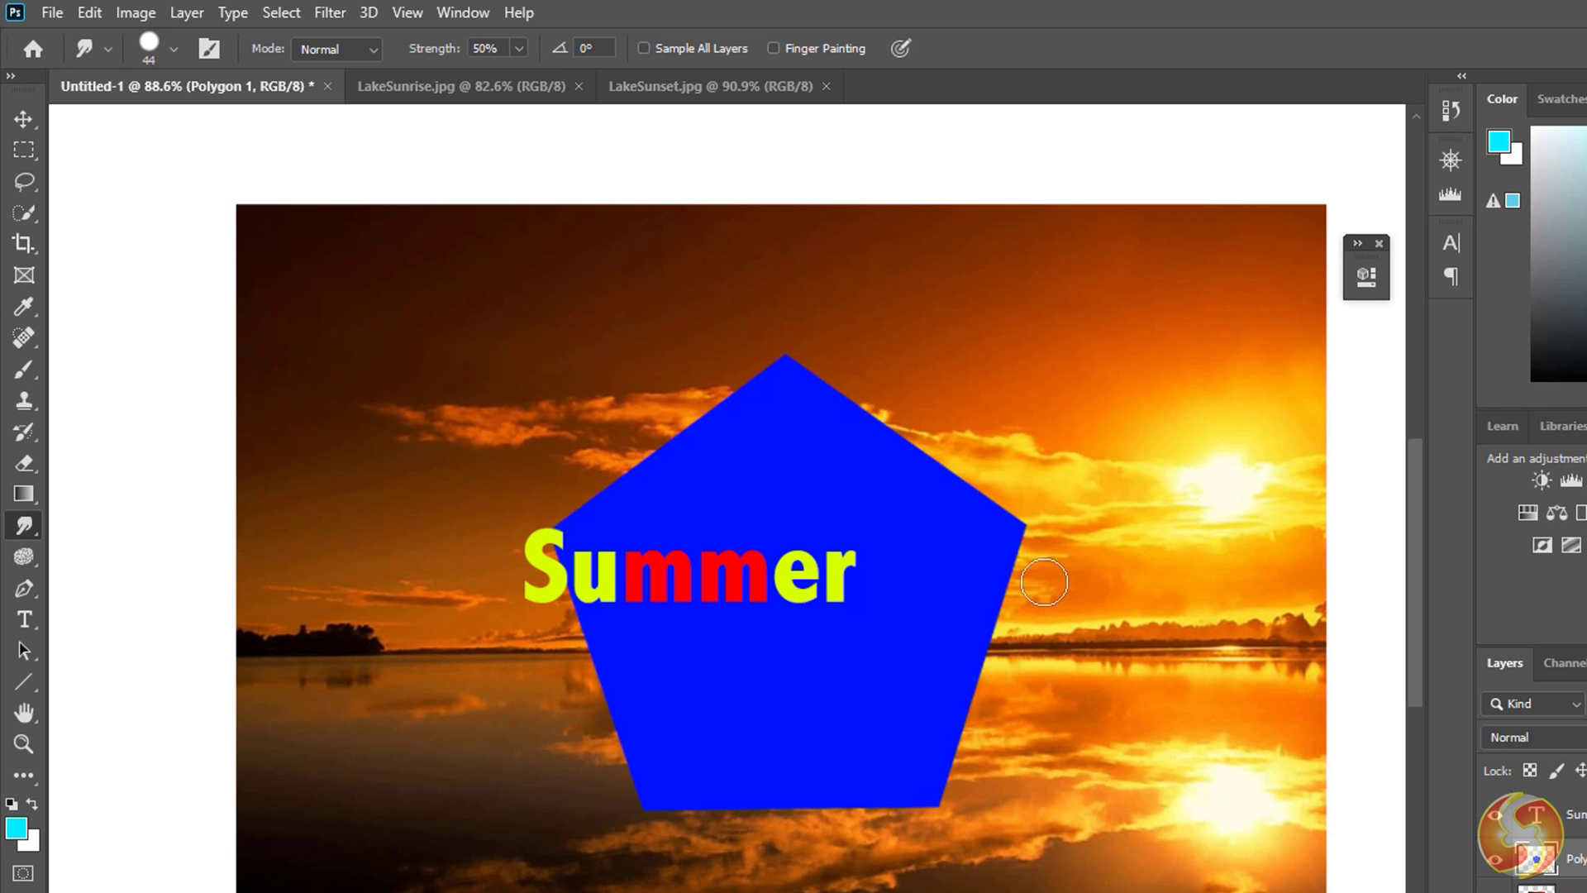
Step: Hide and re-show the pentagon and the Summer text layers to compare them
scroll(1044, 582, "down", 3)
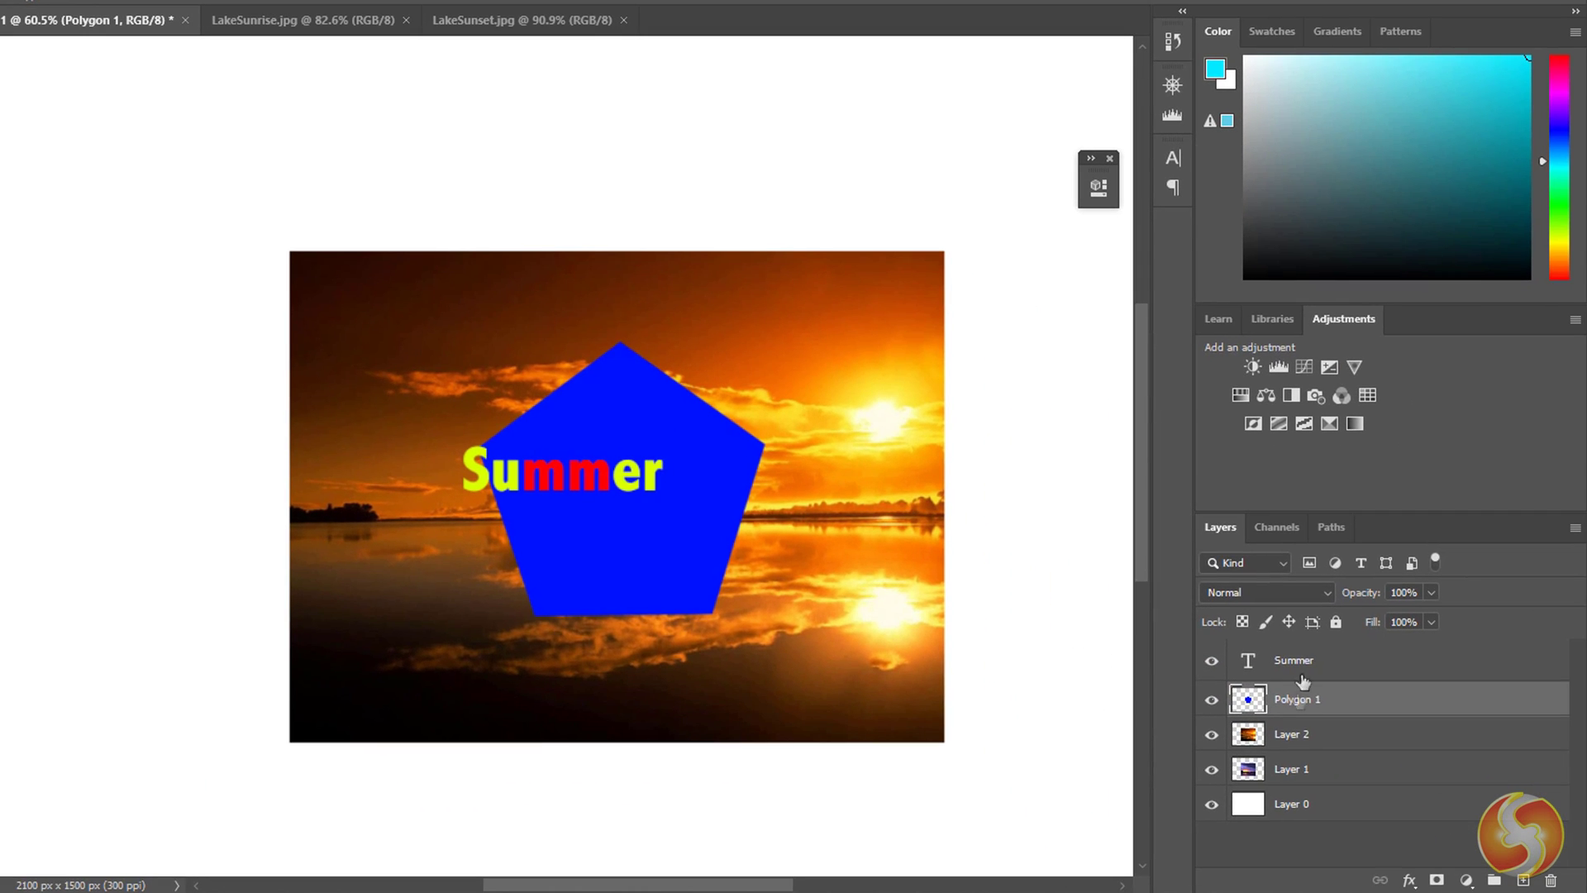
left_click(1212, 701)
left_click(1212, 701)
left_click(1212, 661)
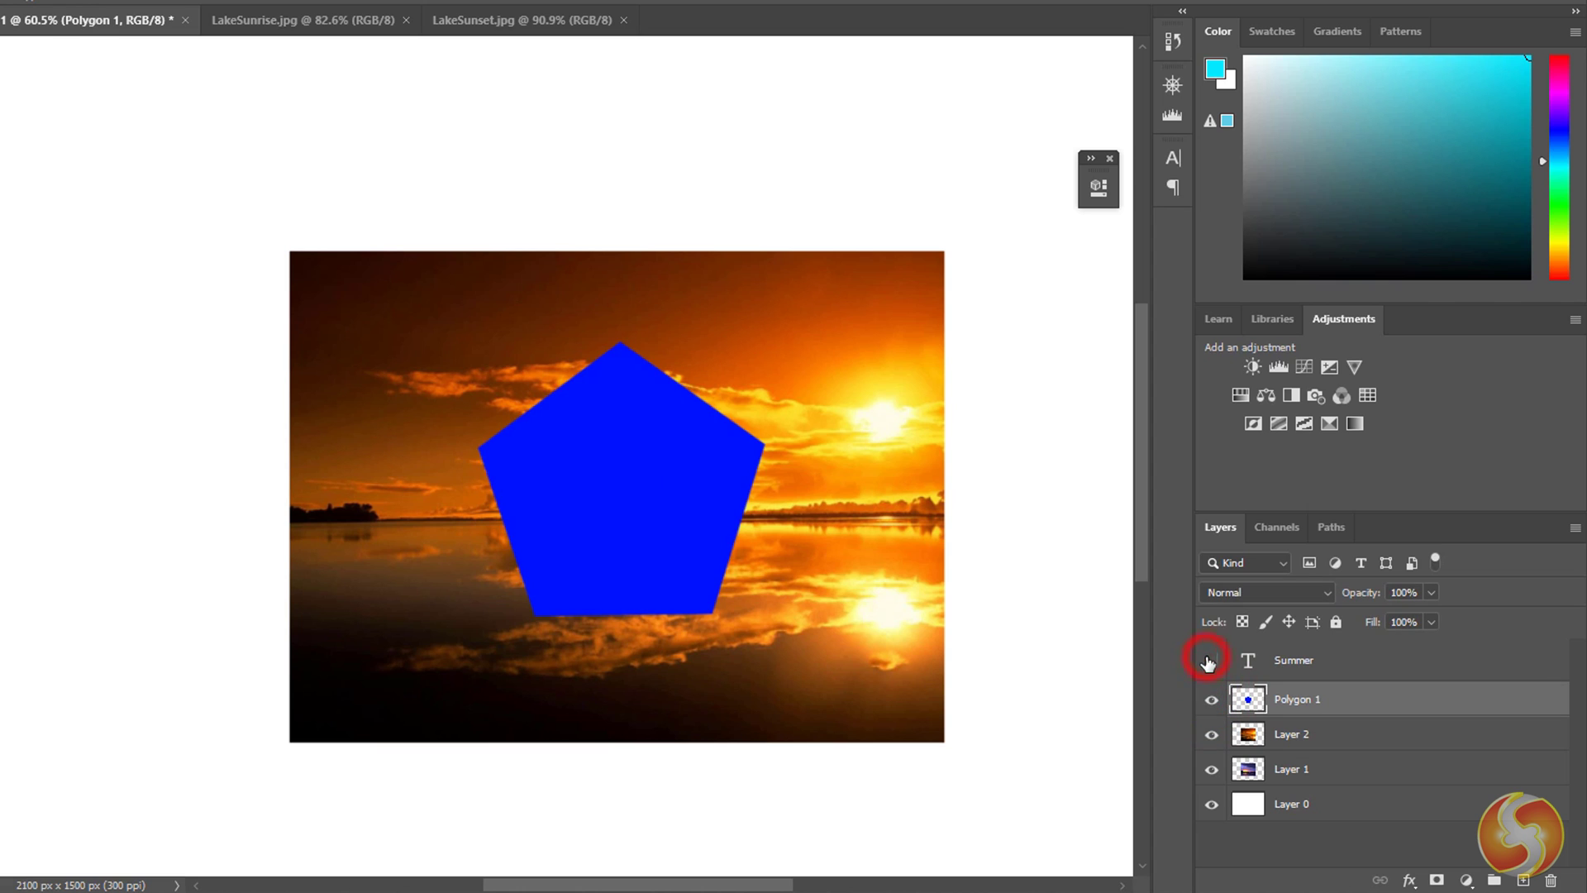
left_click(1212, 660)
Step: Try the pentagon's layer locks, nudging the sunset 6 px and test-painting the fully locked layer
left_click(1265, 622)
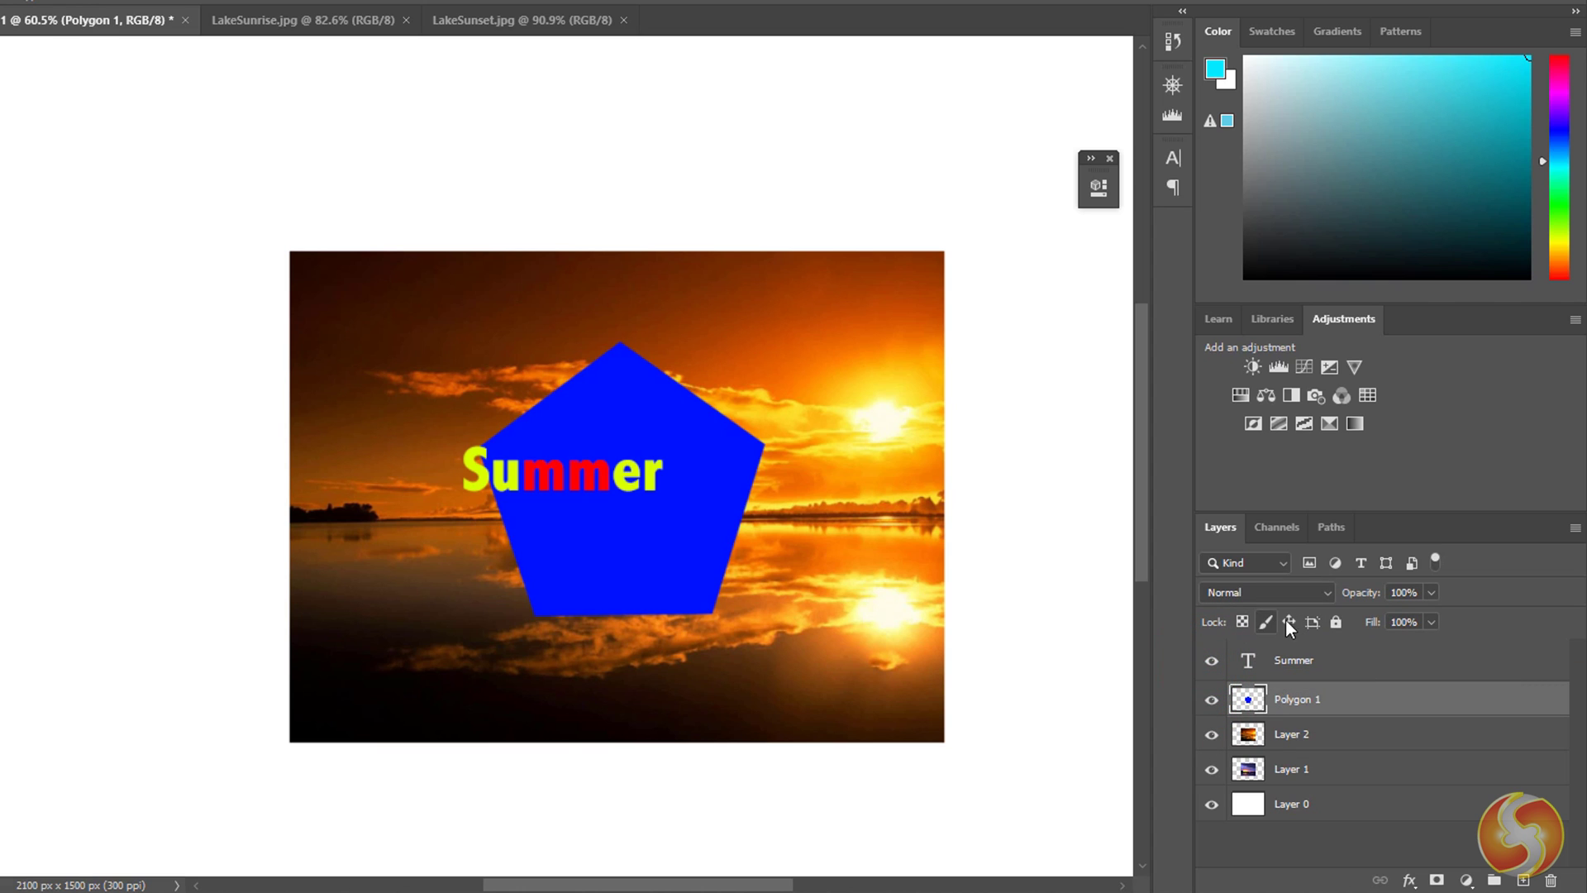
left_click(1344, 622)
left_click(1289, 622)
mouse_move(807, 444)
left_mouse_down()
mouse_move(854, 394)
mouse_move(698, 386)
mouse_move(820, 447)
left_mouse_up()
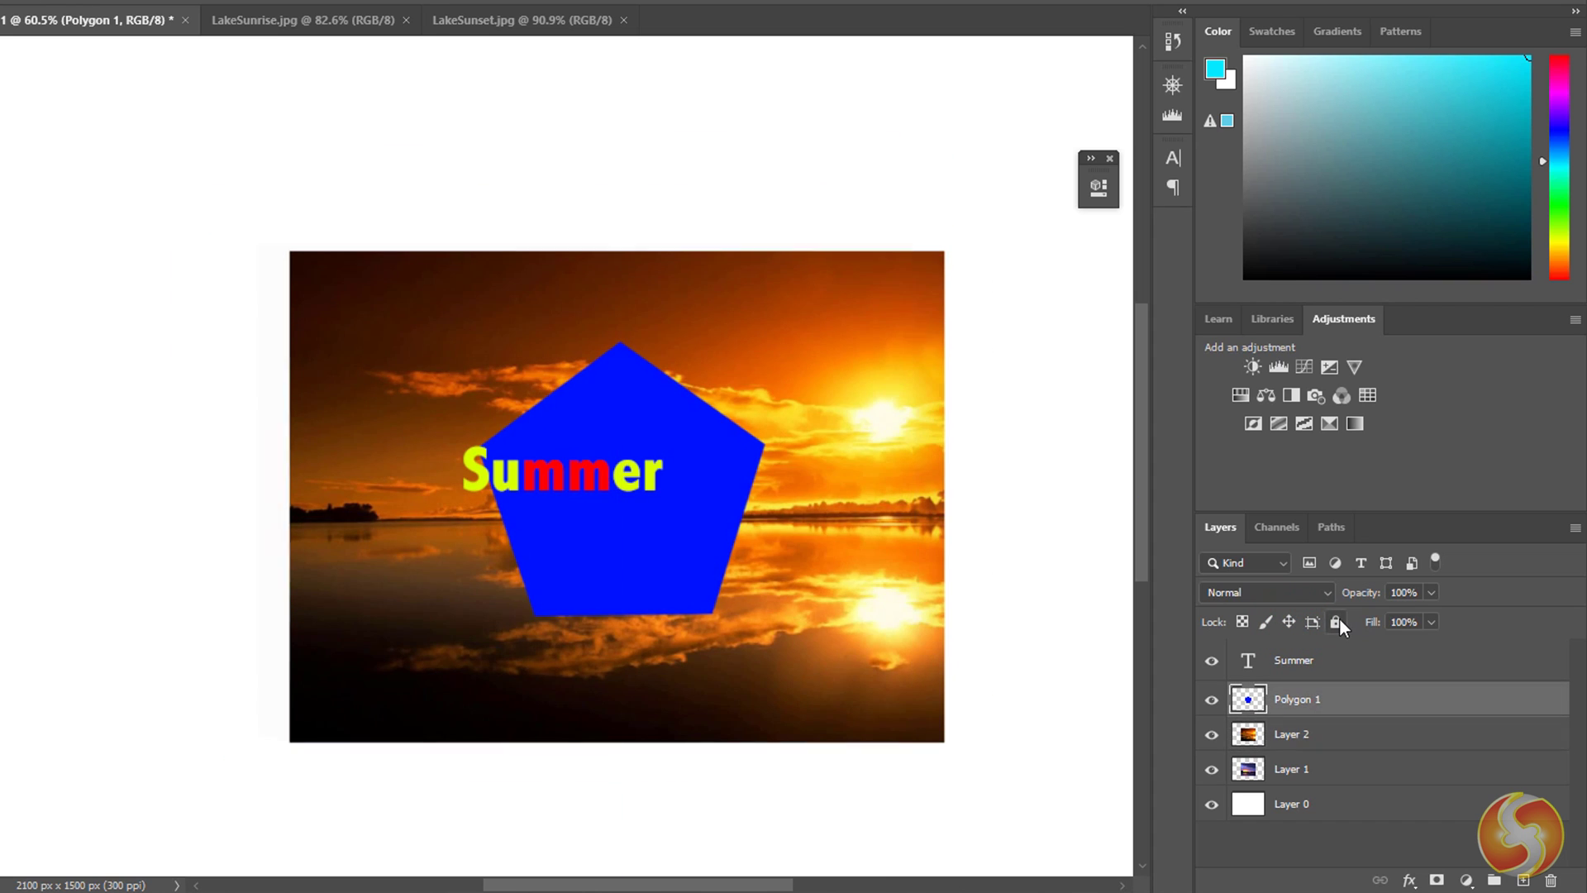
left_click(1337, 620)
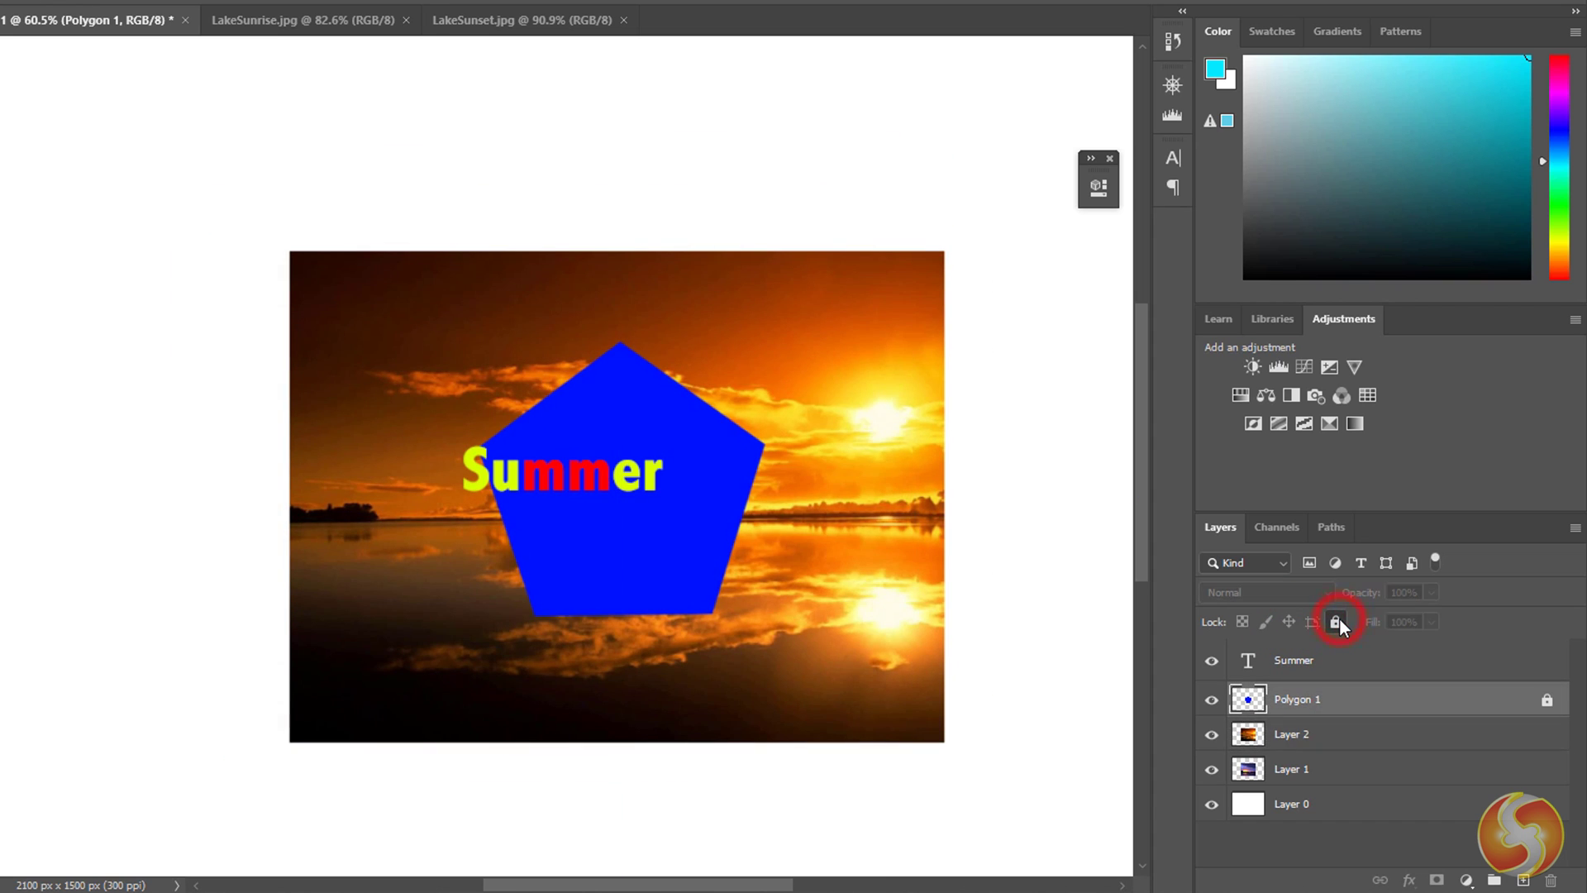
left_click(637, 424)
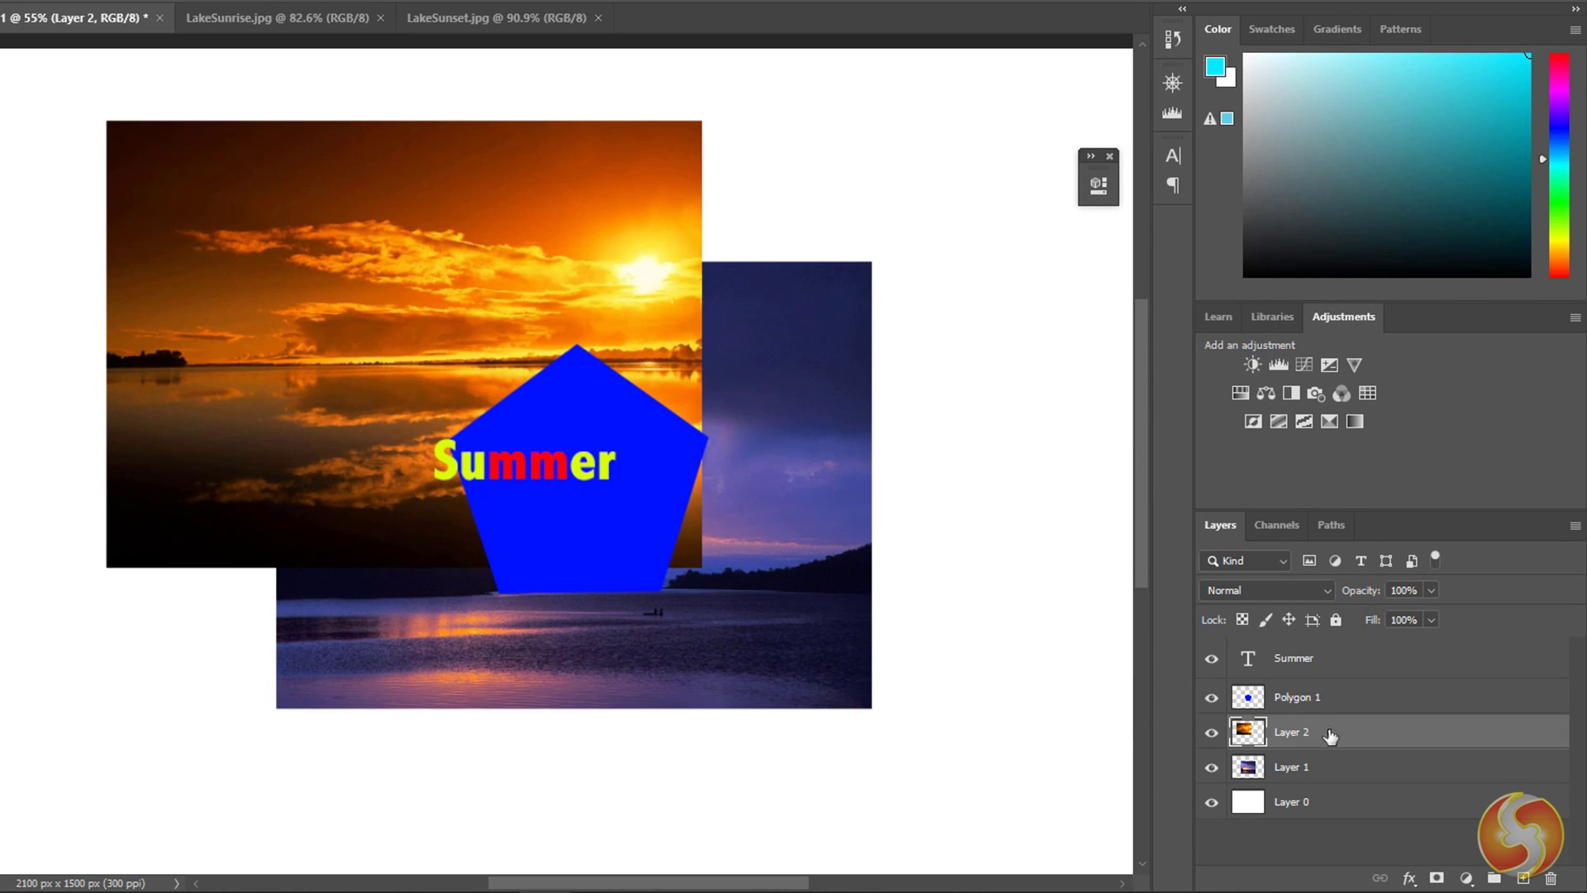
Step: Move Layer 2 above the pentagon and back below it, then select Layer 1
left_click_drag(1329, 734, 1341, 653)
left_click_drag(1354, 705, 1364, 752)
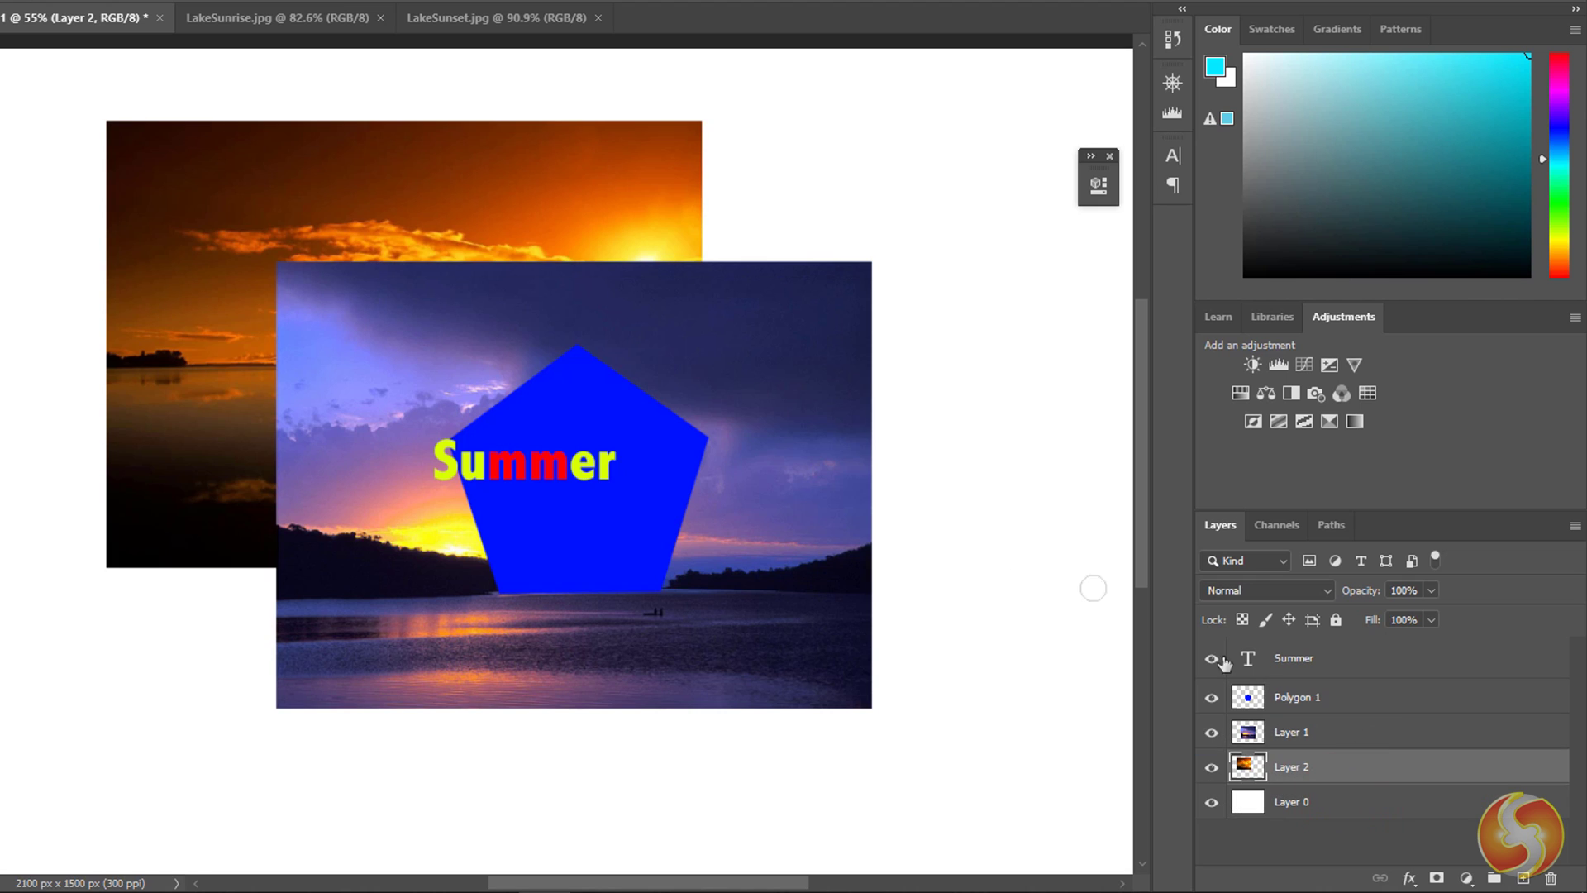
left_click_drag(1248, 731, 1240, 680)
Step: Delete the Summer text layer and confirm the deletion
left_click(1292, 665)
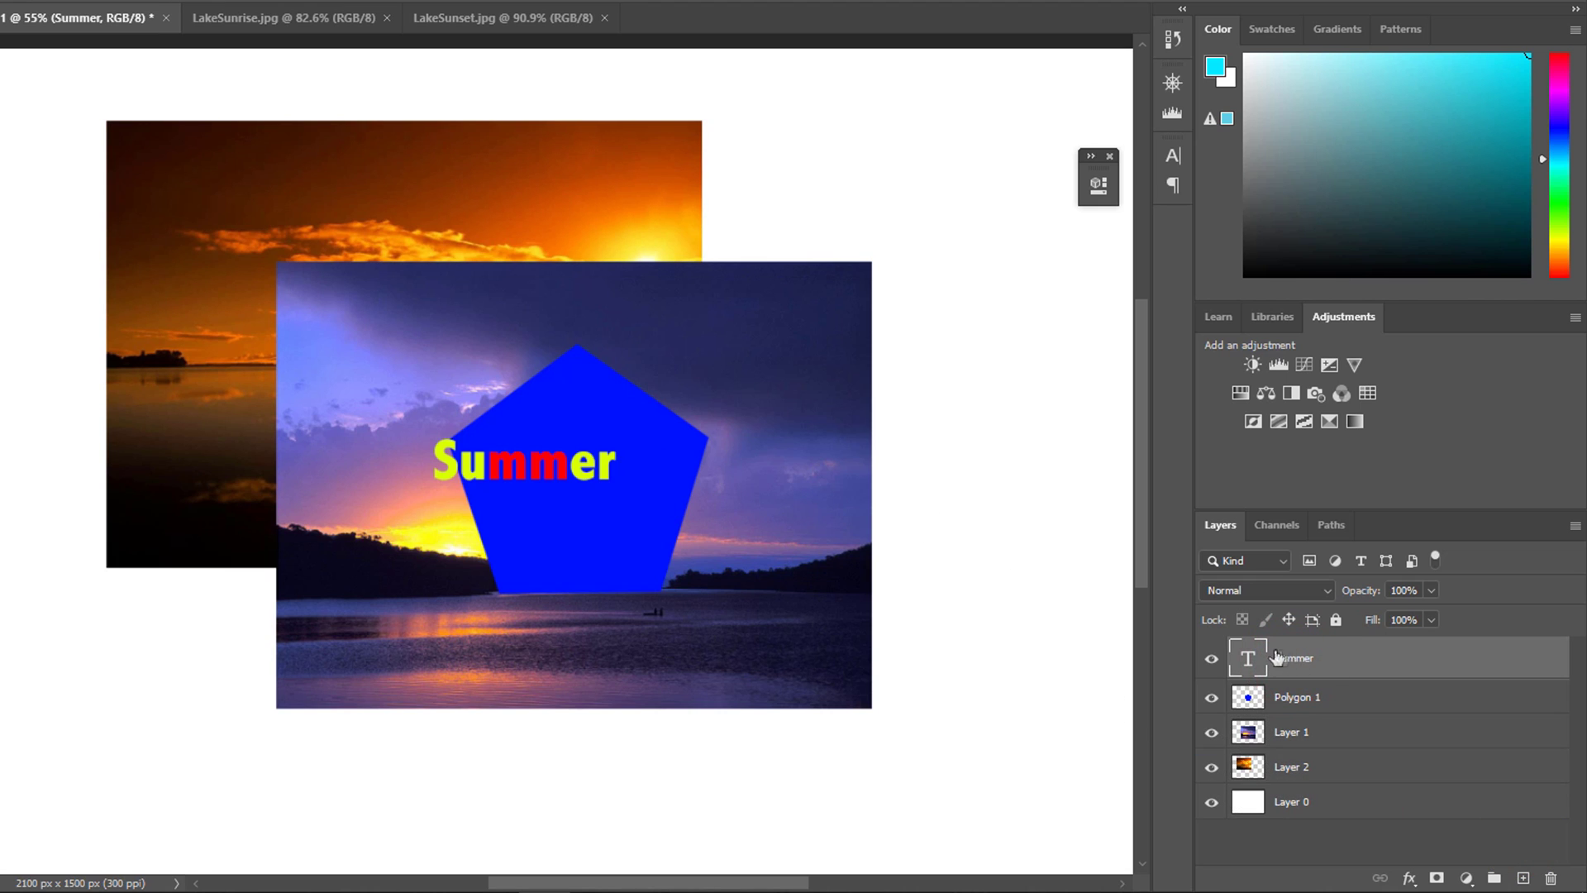
left_click(1551, 879)
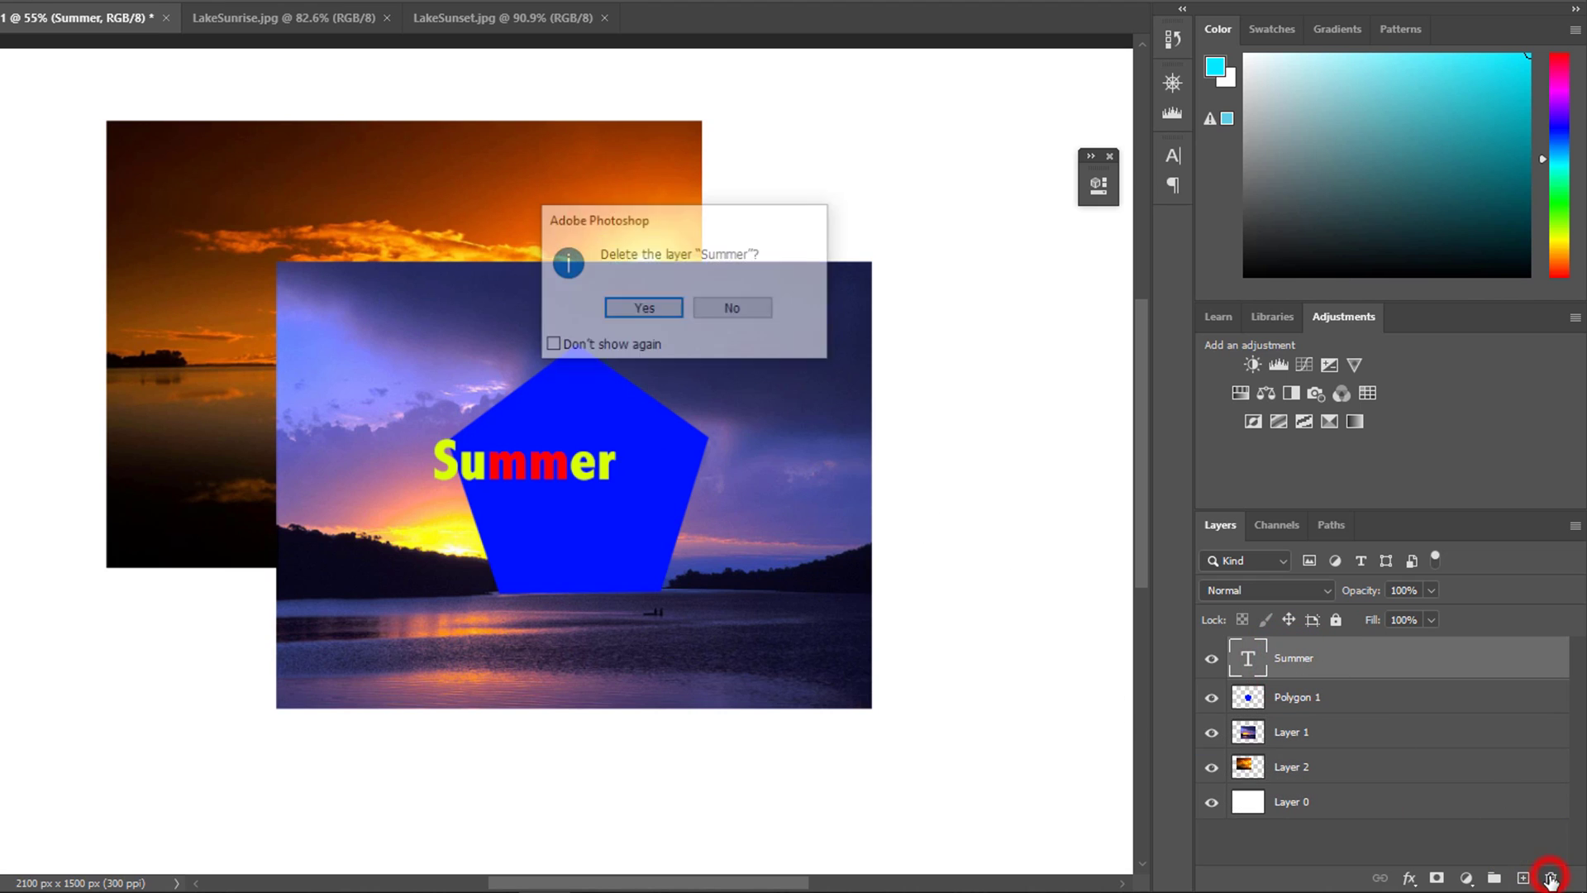
left_click(667, 311)
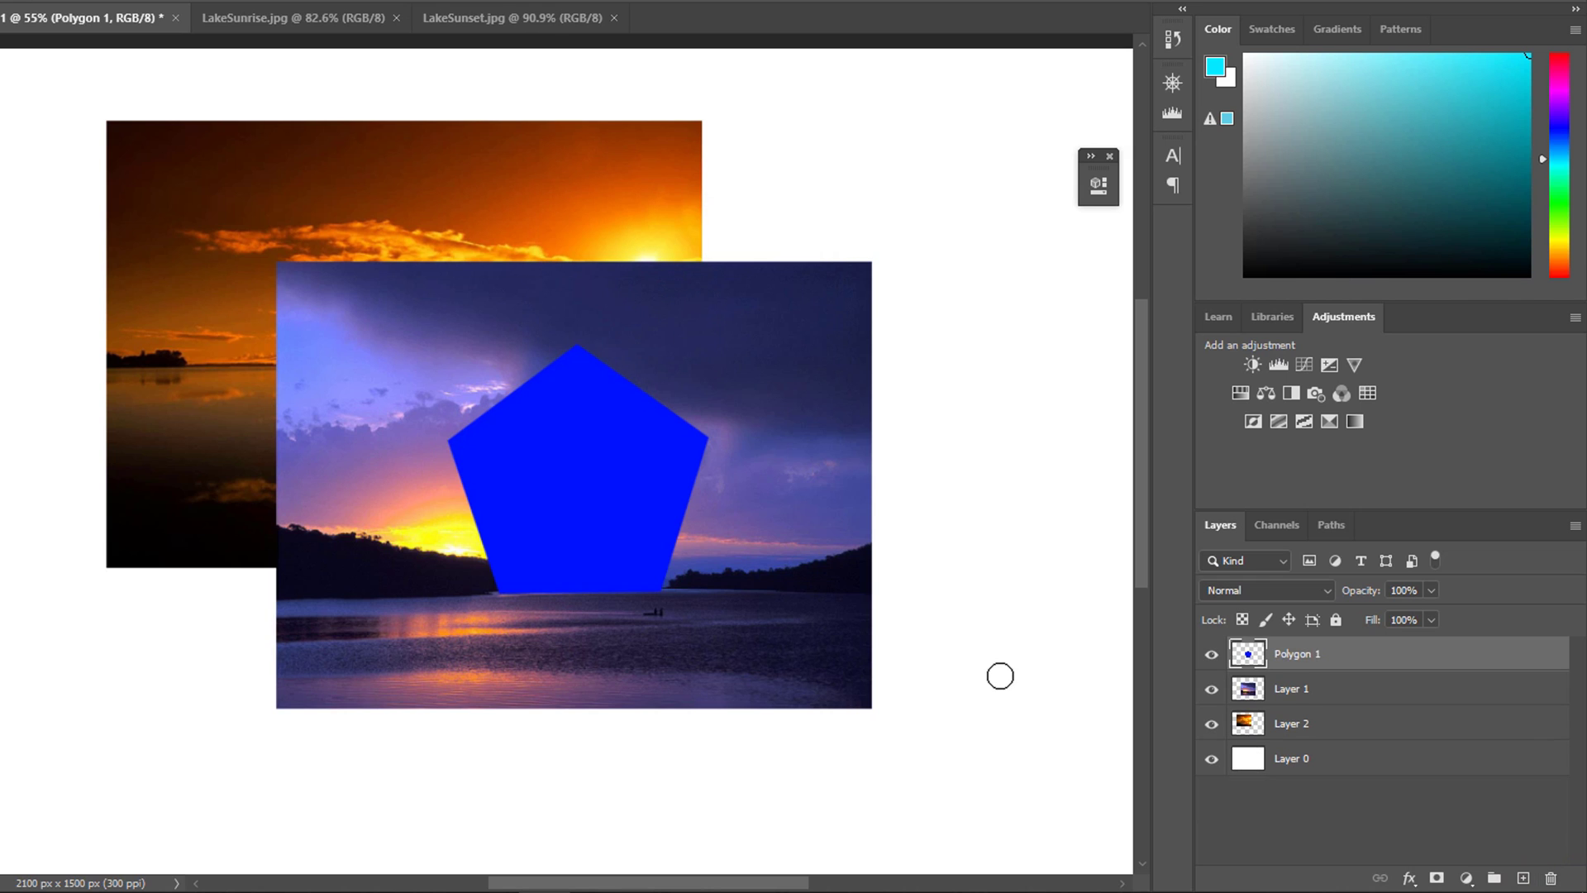
Step: Undo the Summer deletion, then give Polygon 1 an Inner Glow at 80% opacity and choke 6
key("ctrl+z")
left_click(1311, 697)
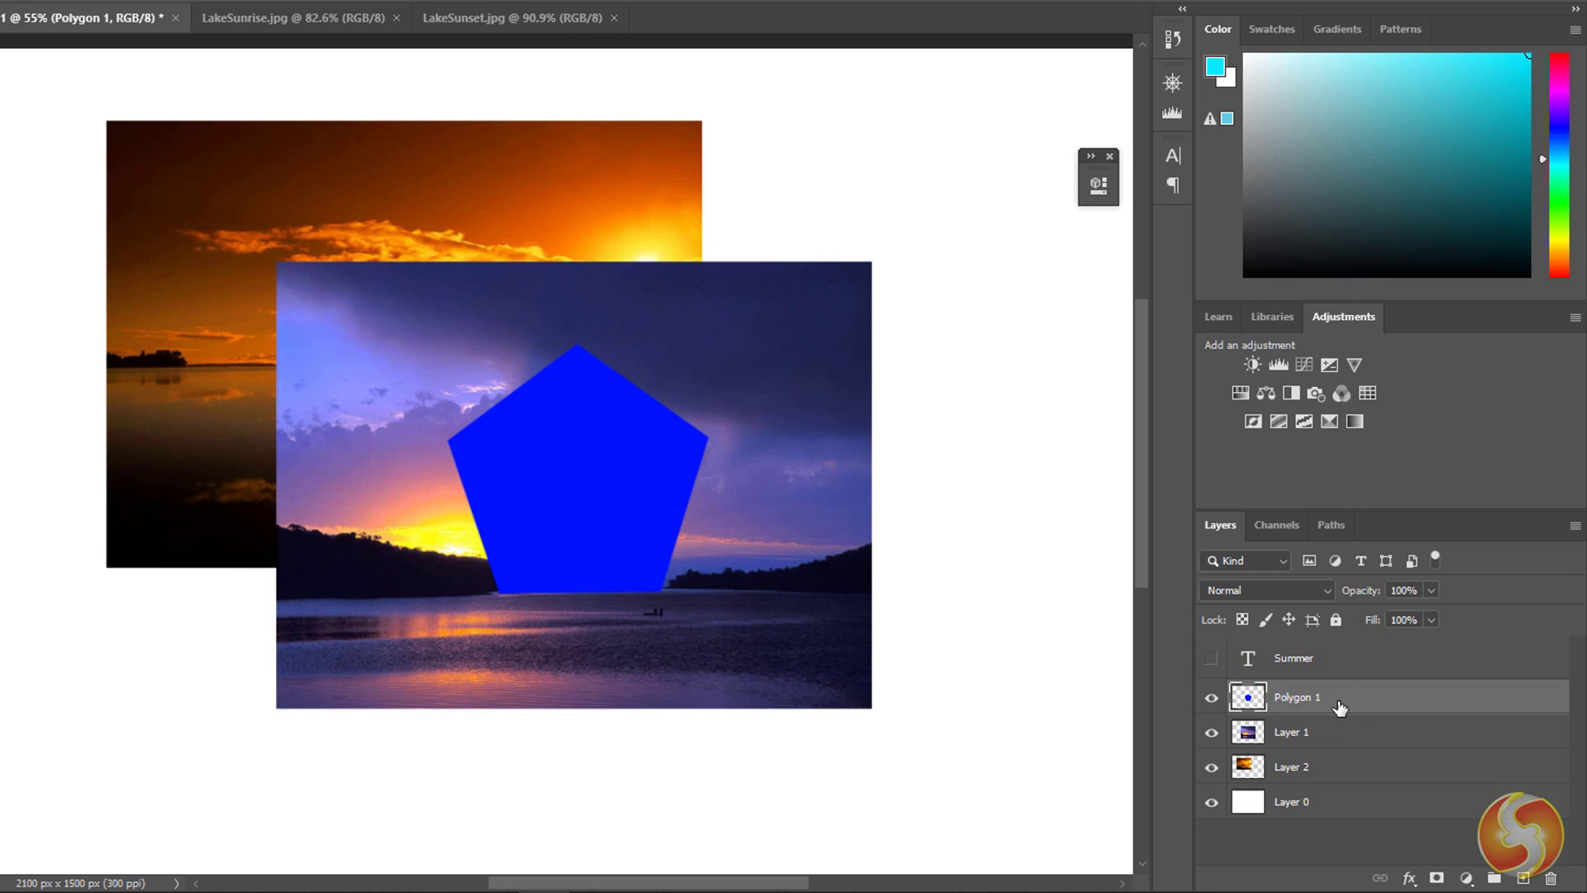
right_click(1339, 704)
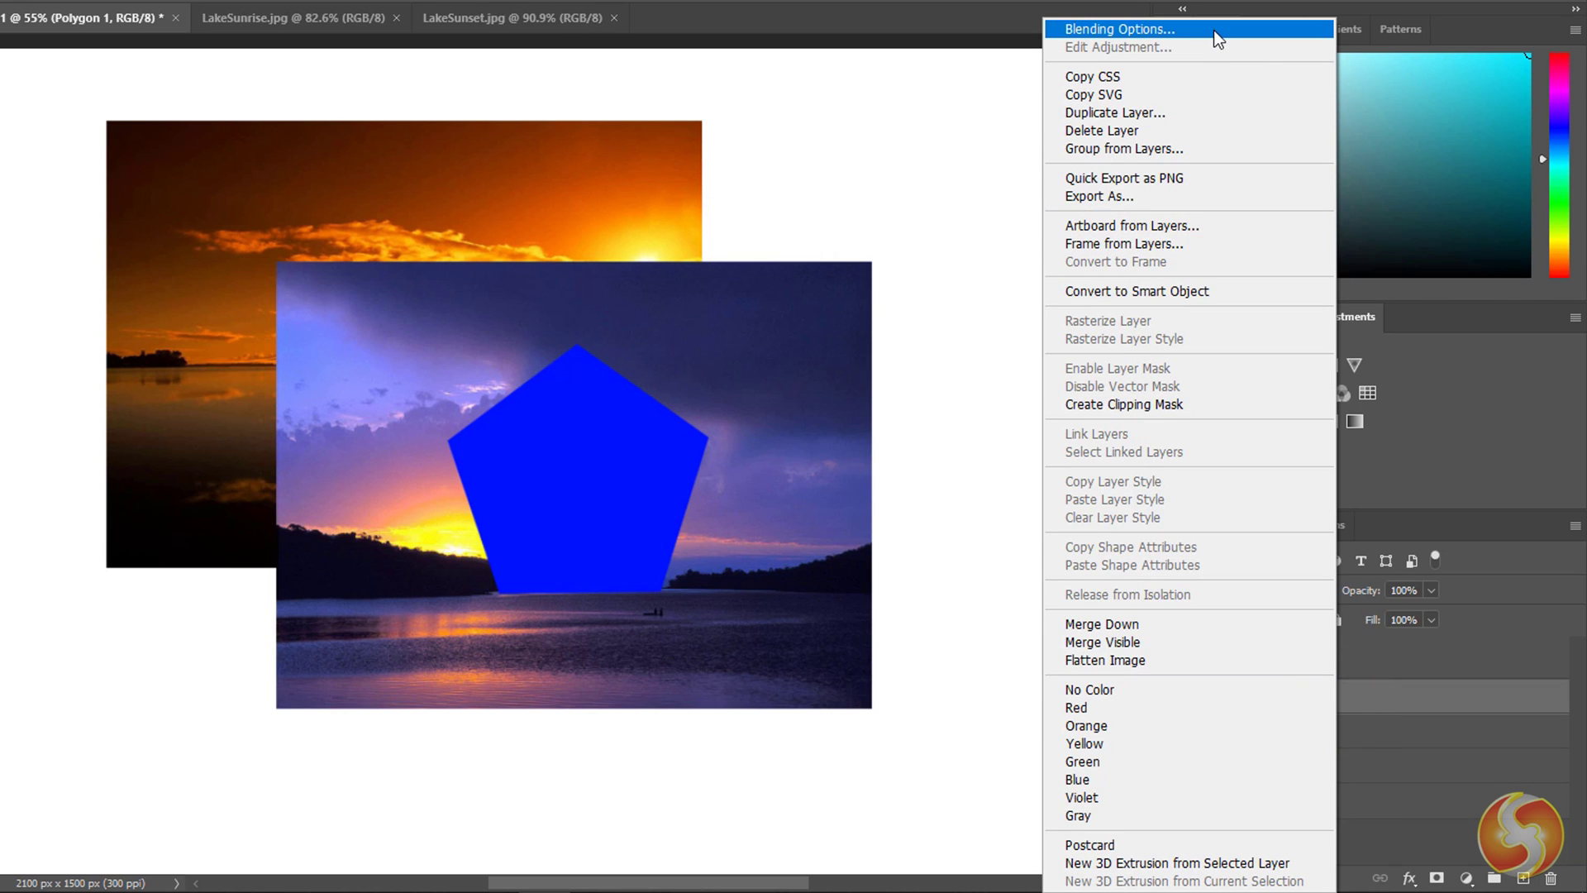
left_click(1214, 30)
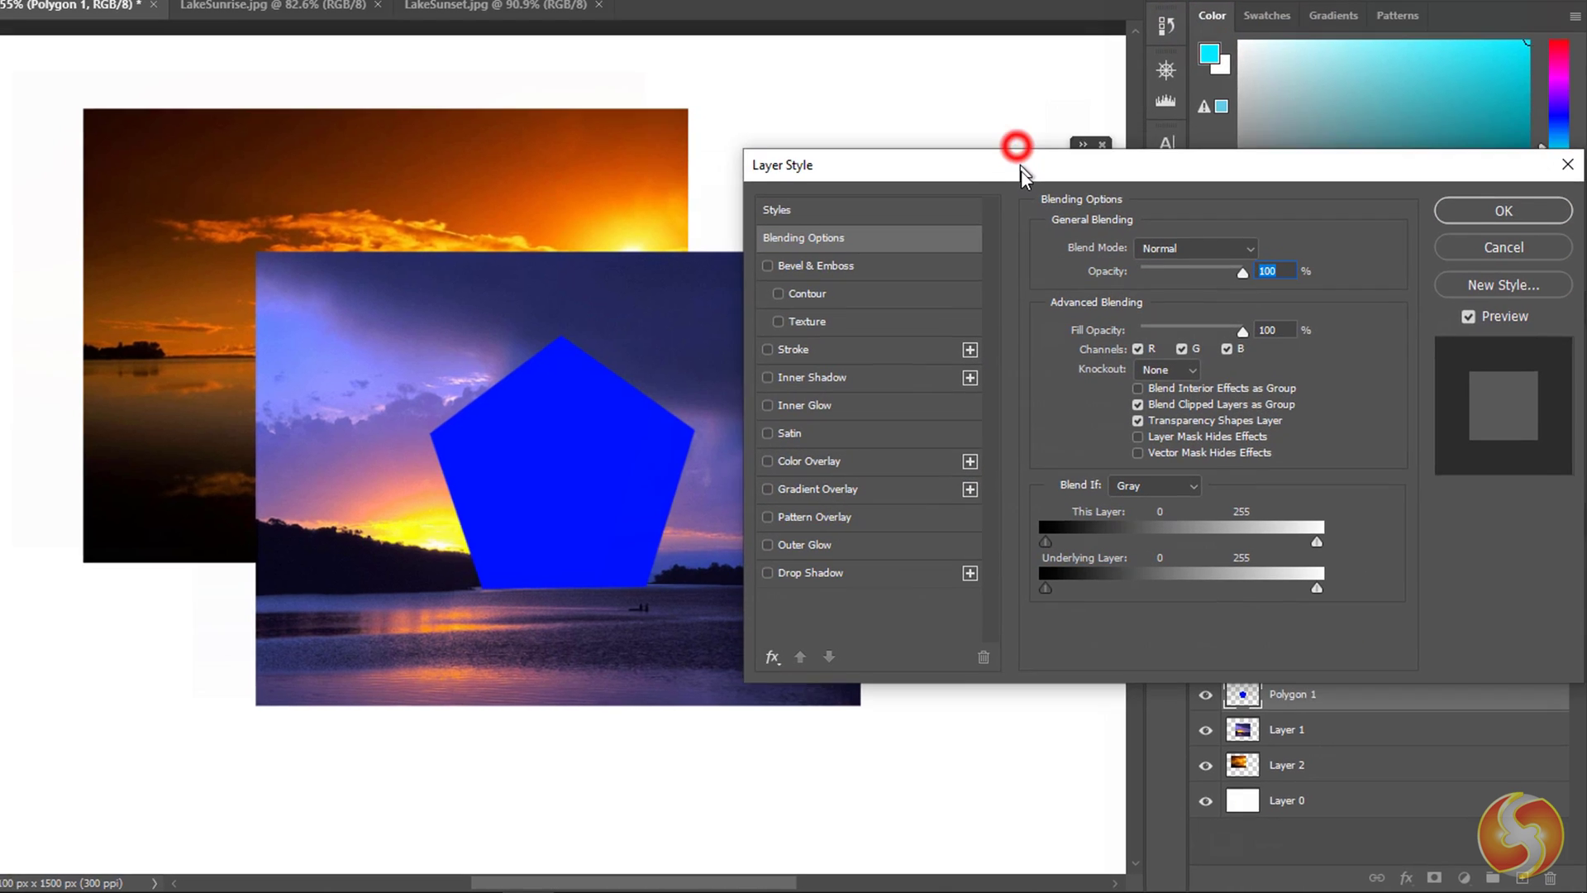
left_click(806, 405)
mouse_move(1211, 272)
left_mouse_down()
mouse_move(1230, 270)
mouse_move(1205, 272)
left_mouse_up()
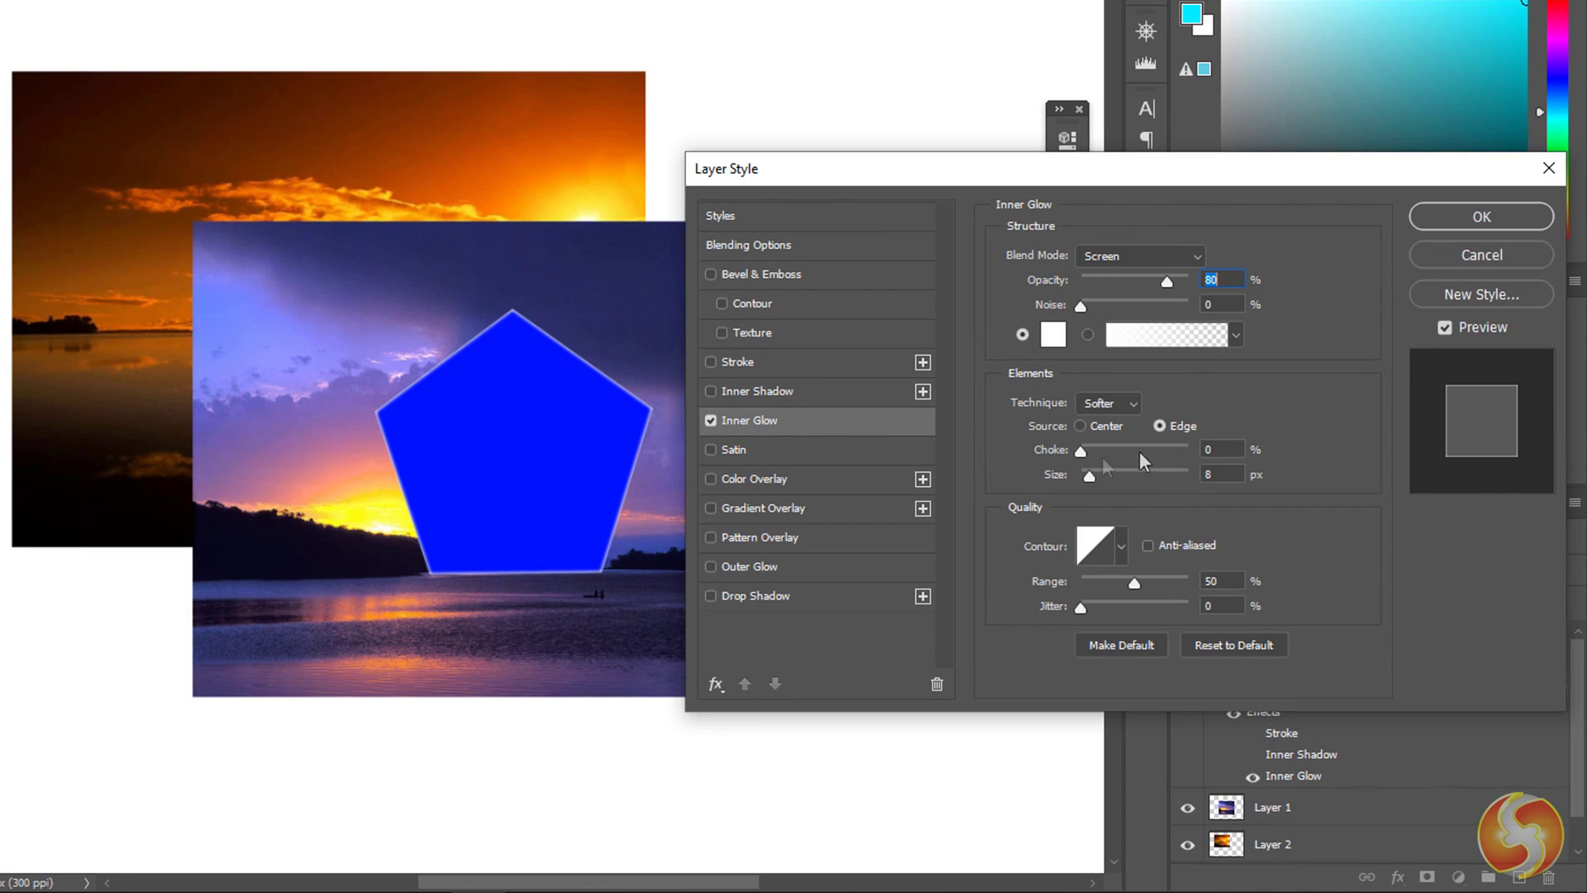
mouse_move(1082, 450)
left_mouse_down()
mouse_move(1107, 479)
mouse_move(1095, 478)
left_mouse_up()
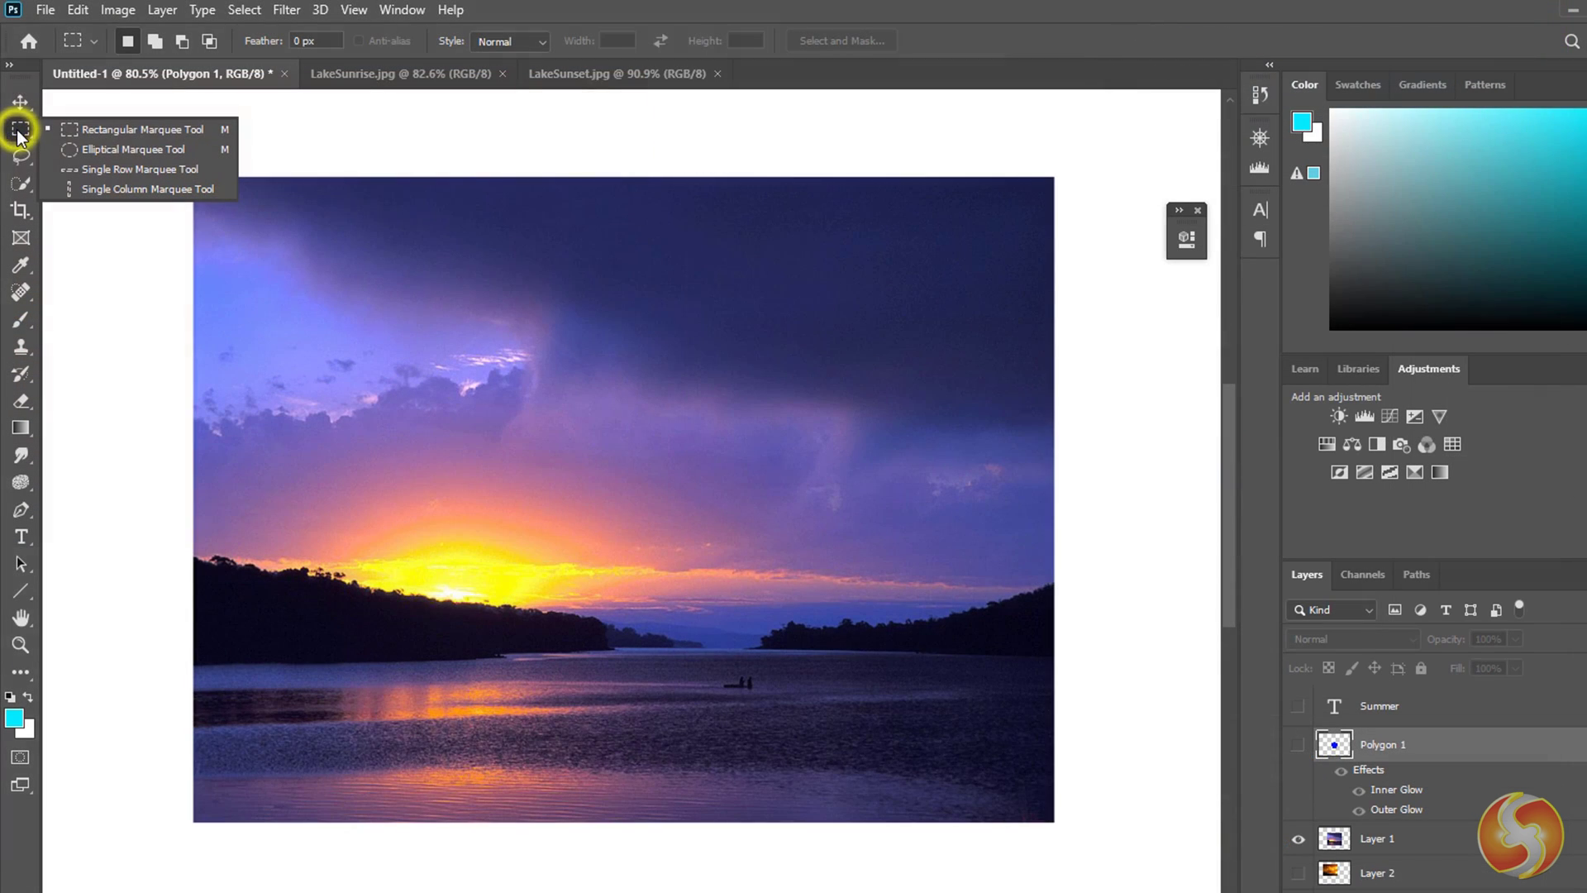
Step: Make an elliptical selection in the sky and paint a cyan asterisk inside it
left_click(126, 150)
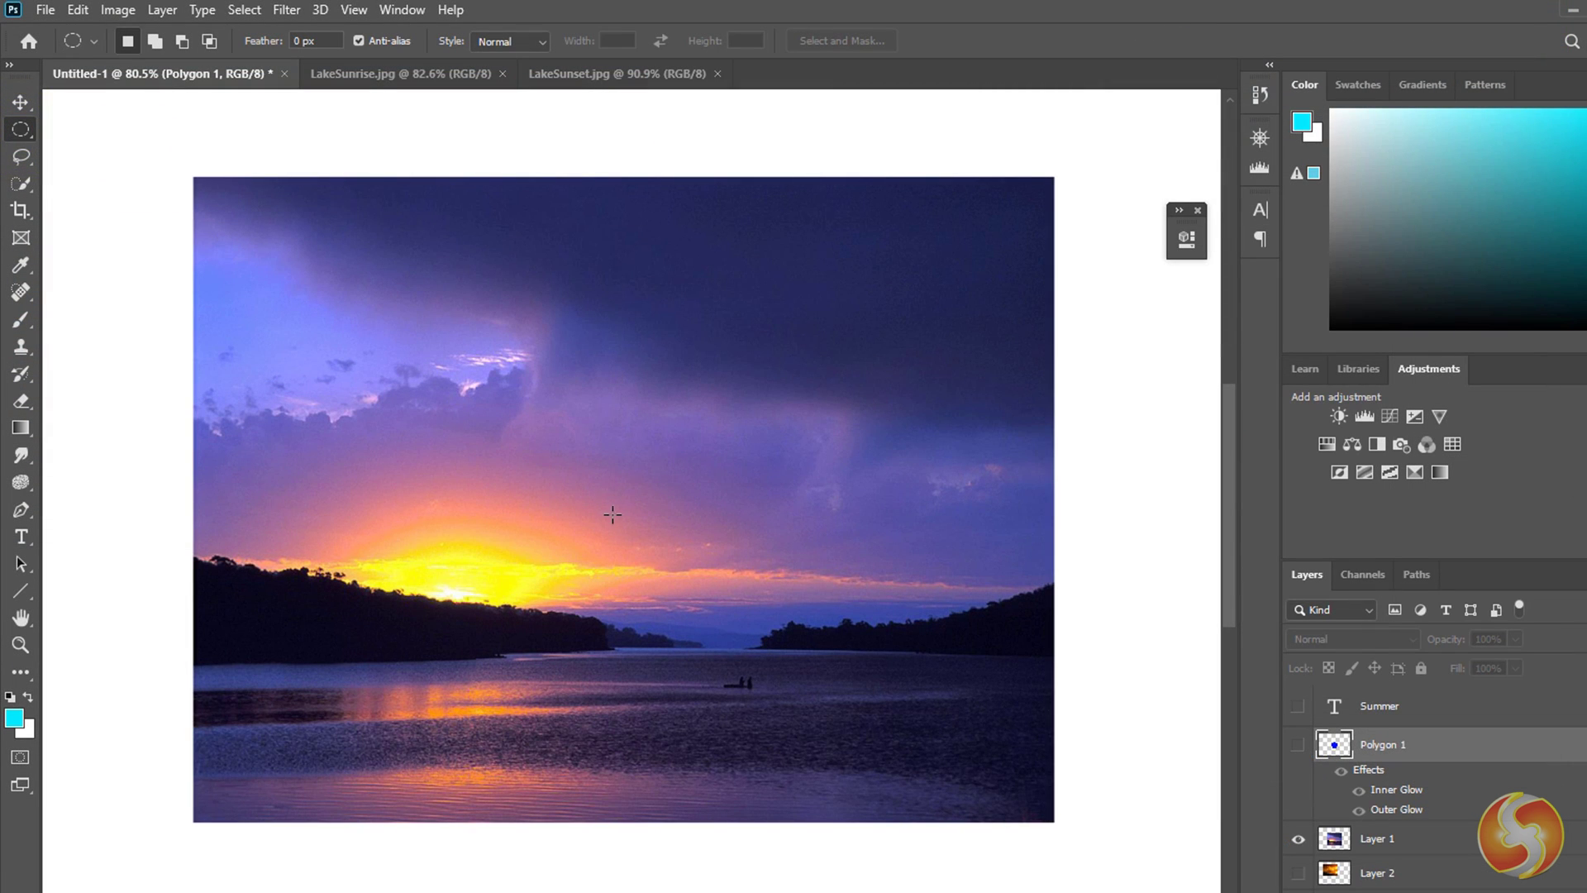
mouse_move(568, 499)
left_mouse_down()
mouse_move(676, 469)
mouse_move(864, 291)
left_mouse_up()
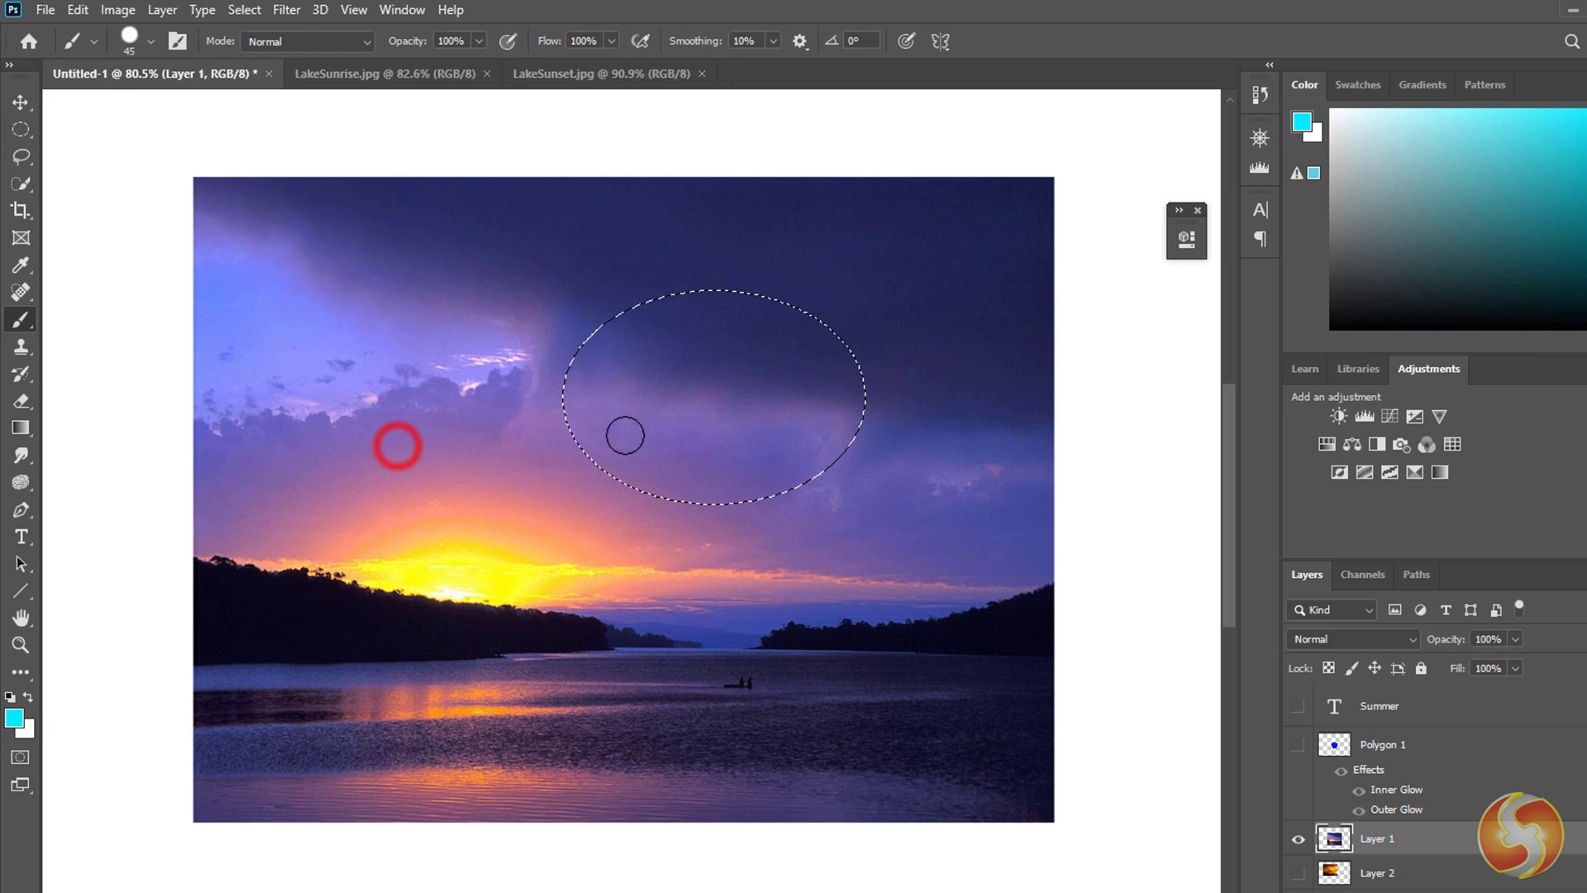
mouse_move(624, 436)
left_mouse_down()
mouse_move(826, 370)
mouse_move(949, 301)
left_mouse_up()
left_click_drag(596, 241, 830, 494)
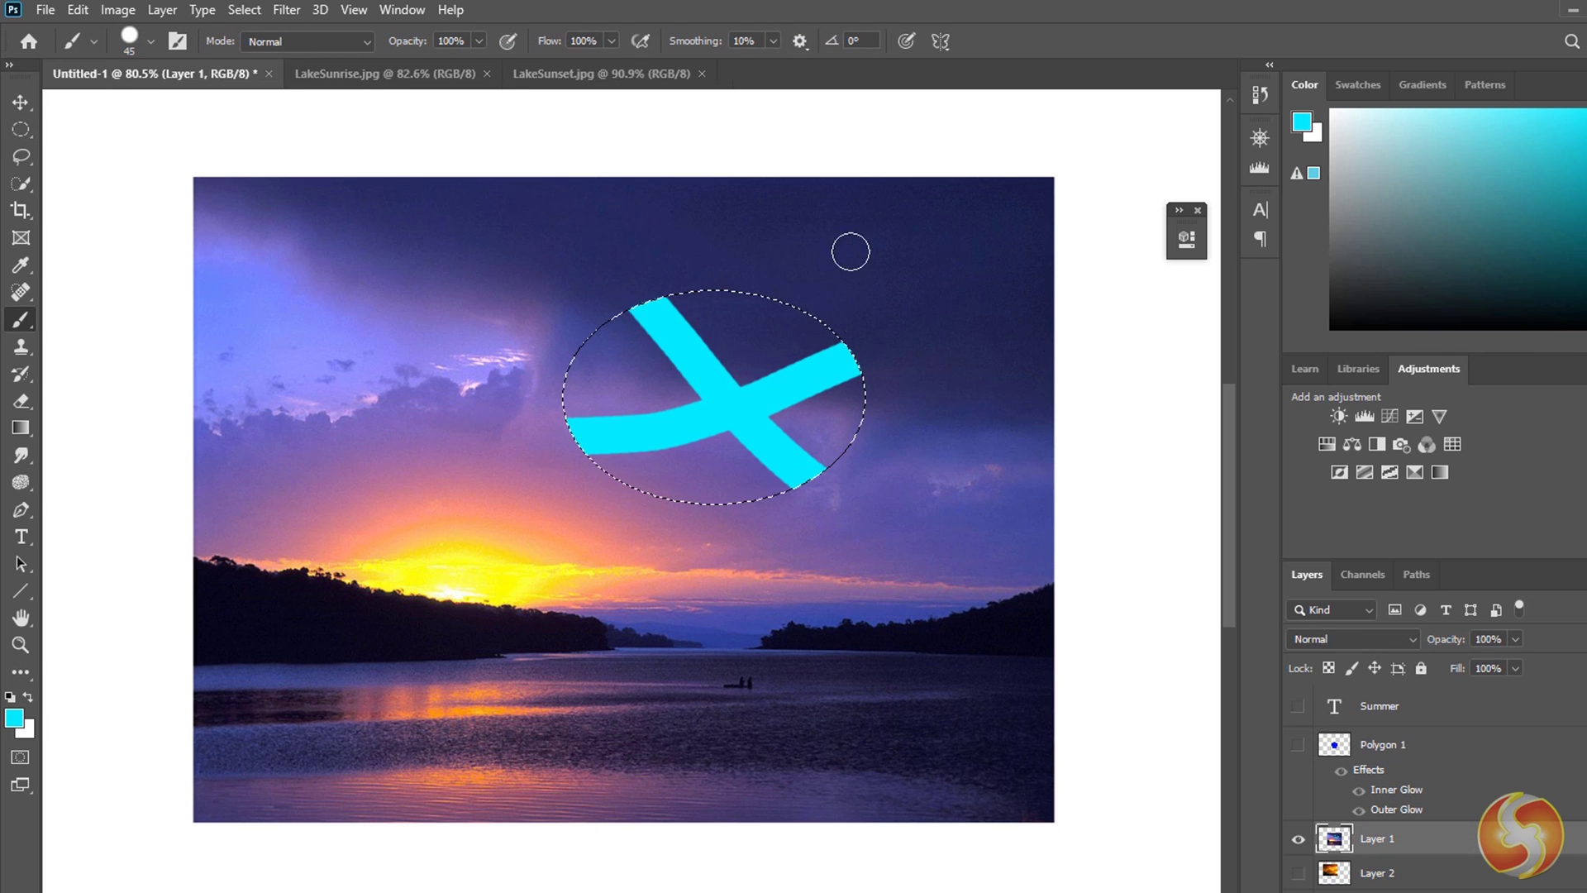
mouse_move(841, 236)
left_mouse_down()
mouse_move(791, 289)
mouse_move(639, 527)
mouse_move(688, 523)
left_mouse_up()
Step: Cut the asterisk oval and paste it onto a new layer, checking its visibility
left_click(78, 9)
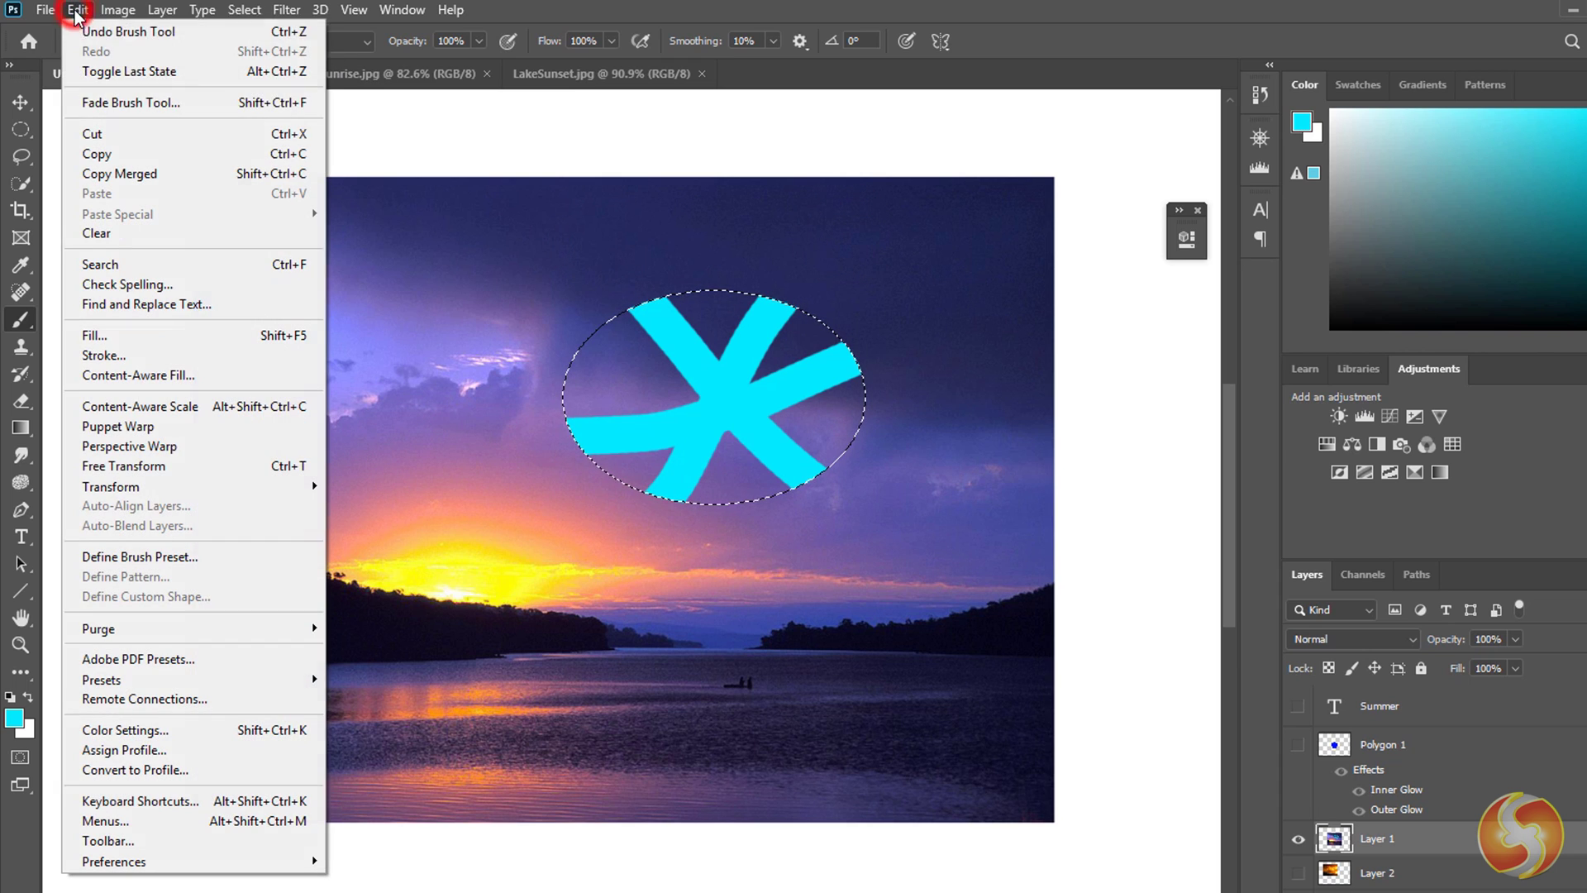
left_click(124, 132)
left_click(78, 10)
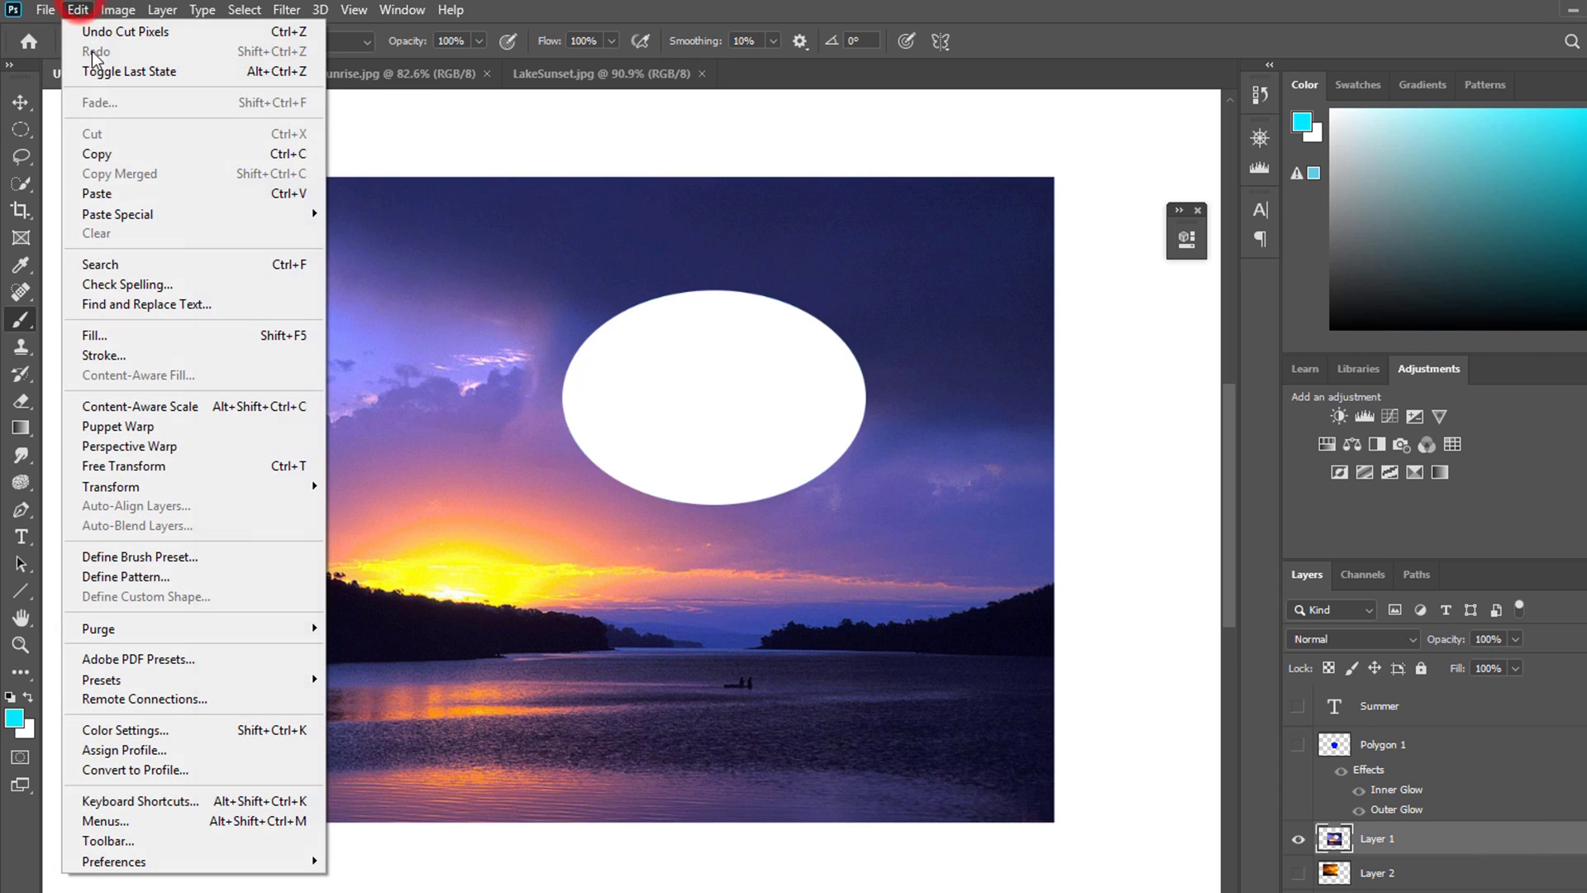
left_click(108, 193)
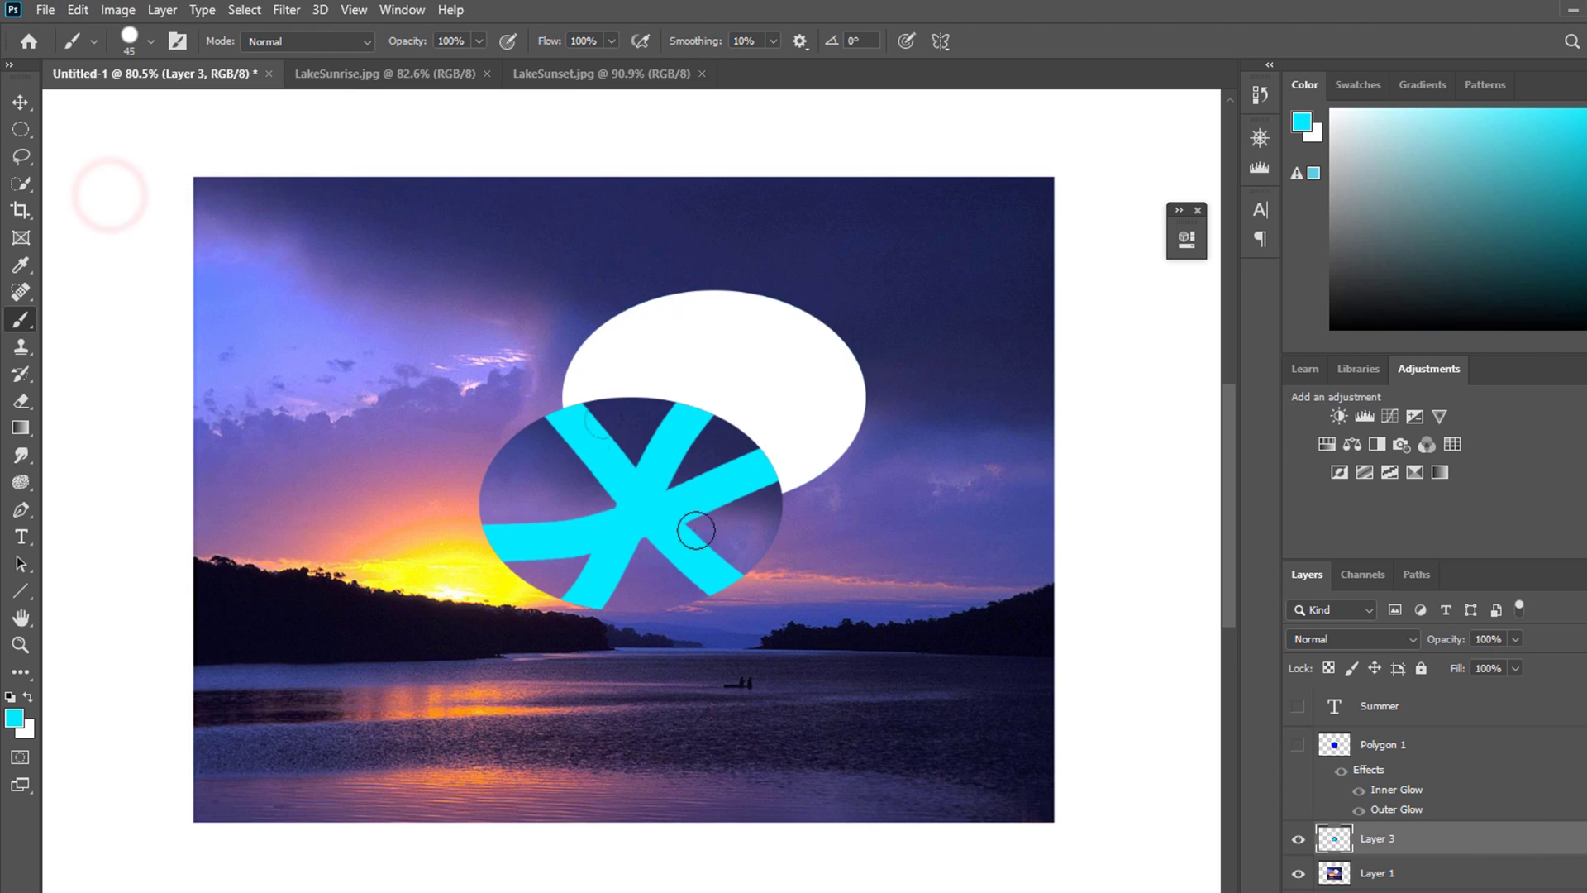
left_click(1299, 852)
left_click(1299, 852)
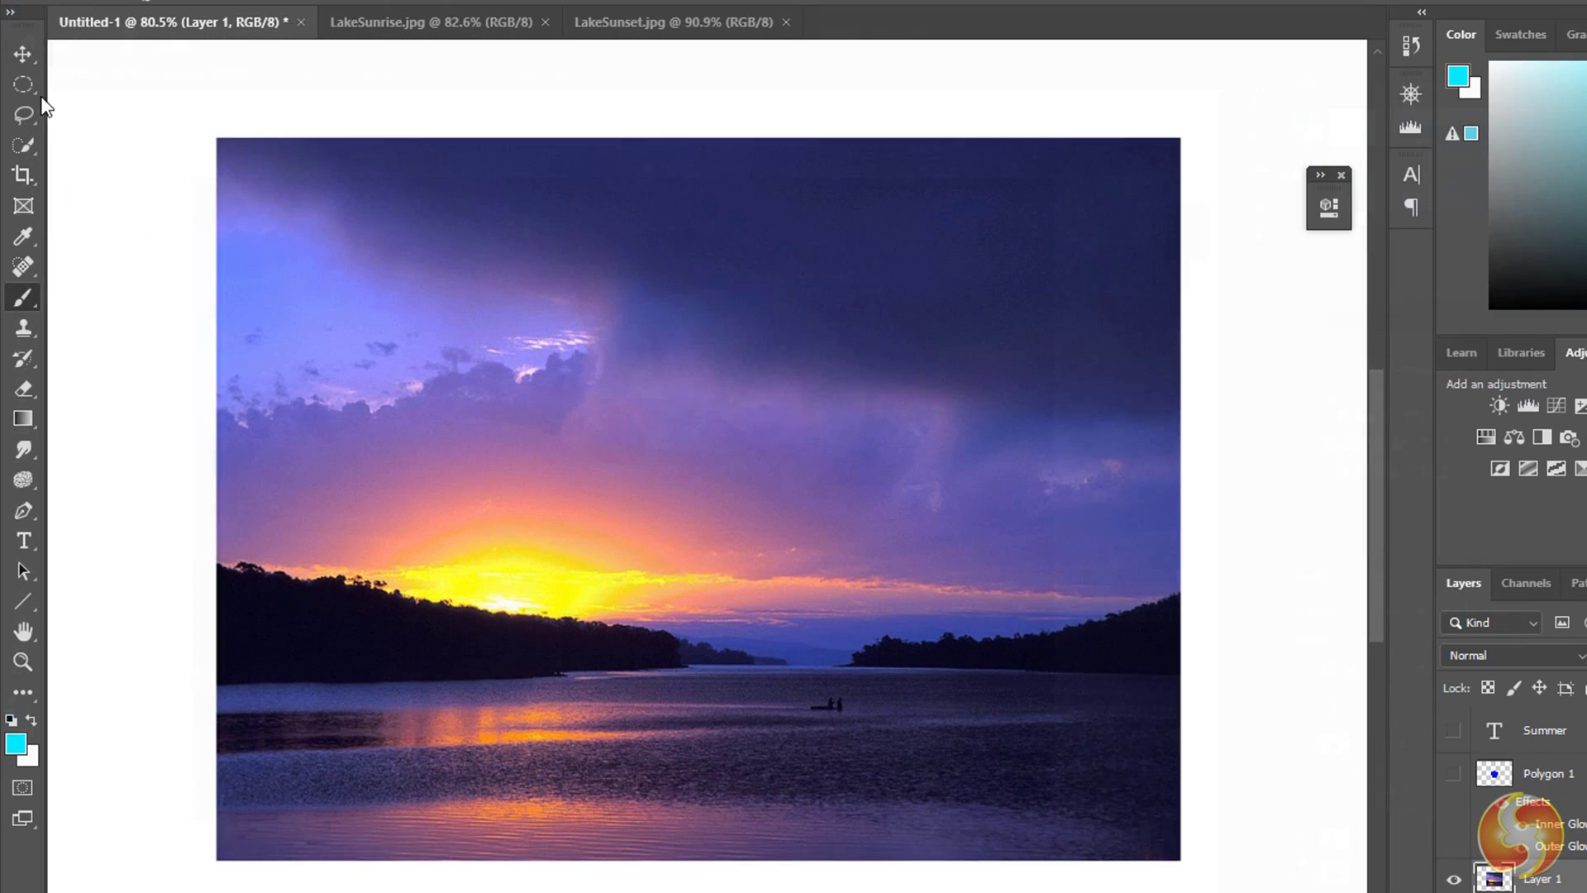
right_click(20, 130)
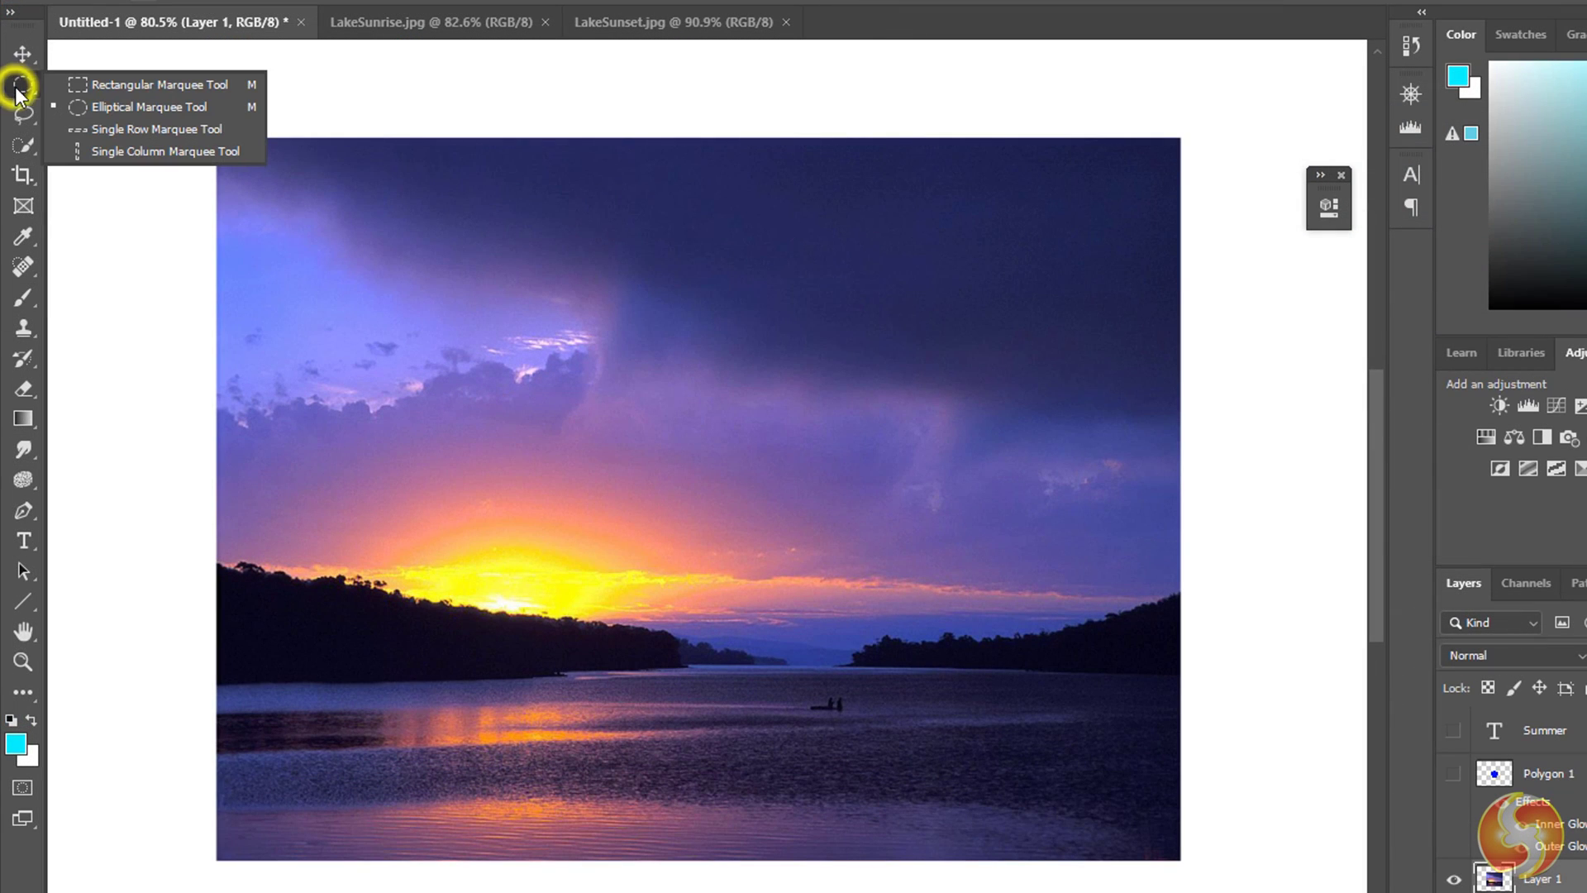
left_click(144, 86)
left_click_drag(507, 285, 844, 500)
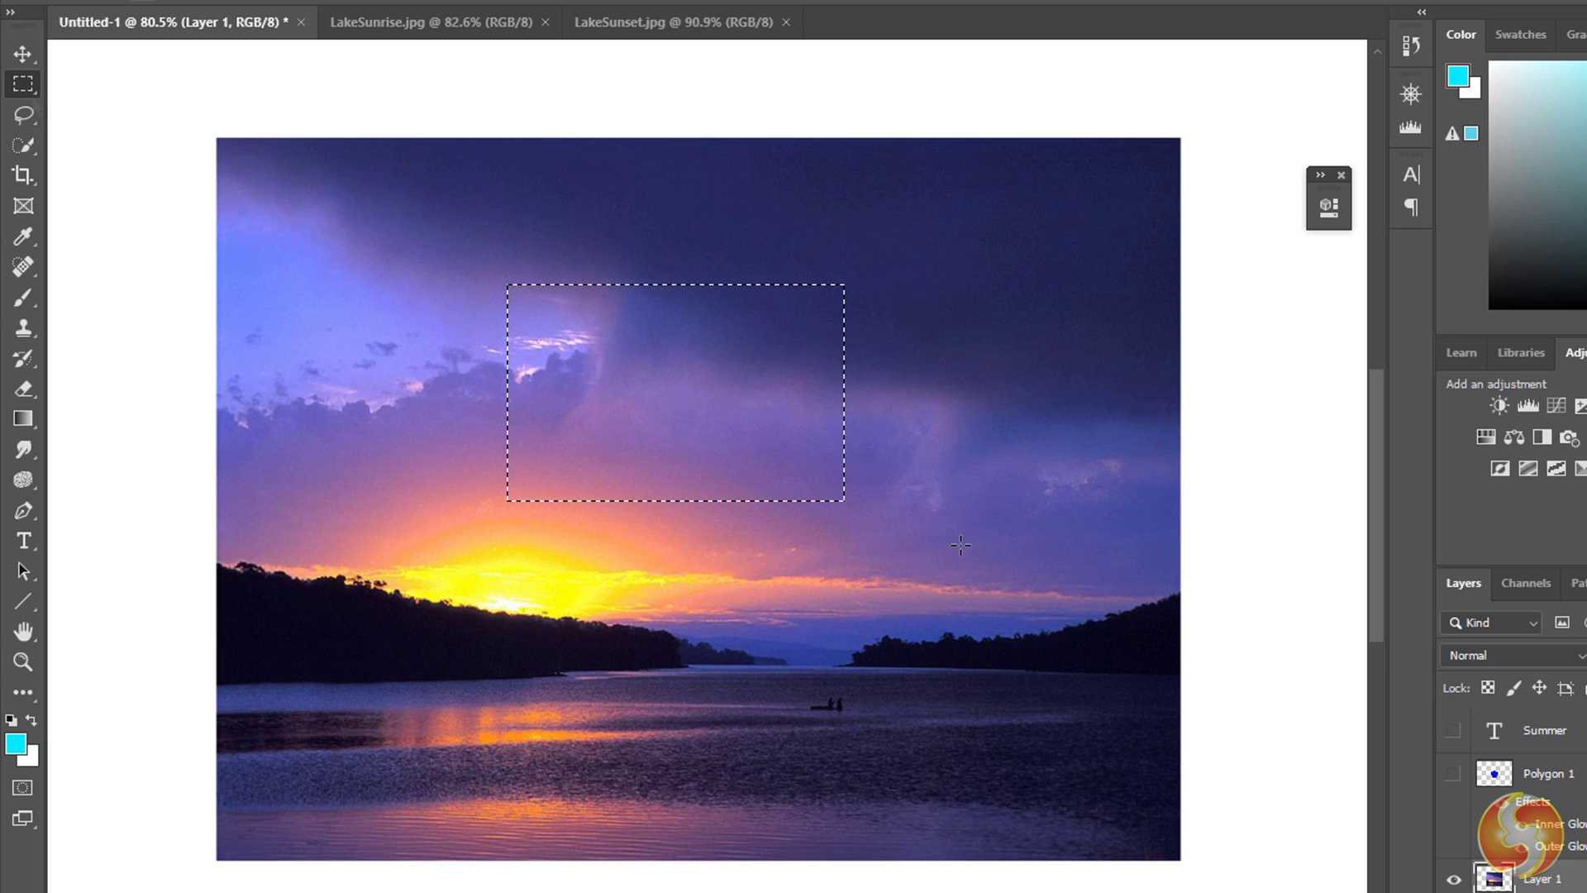
right_click(22, 84)
left_click(124, 105)
left_click_drag(578, 475, 891, 280)
right_click(22, 115)
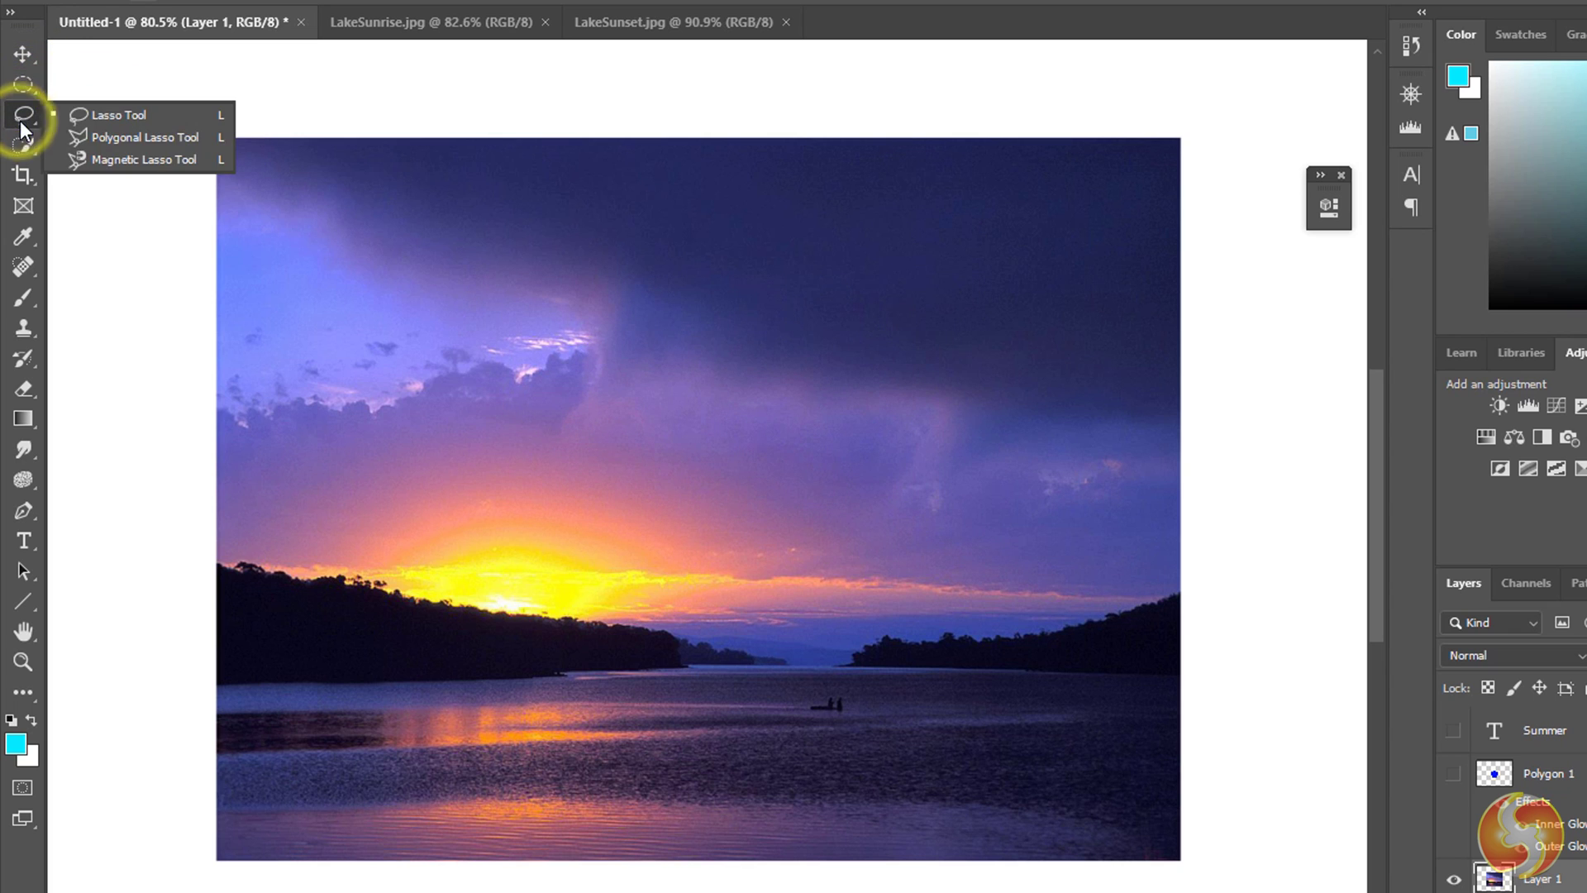
left_click(91, 112)
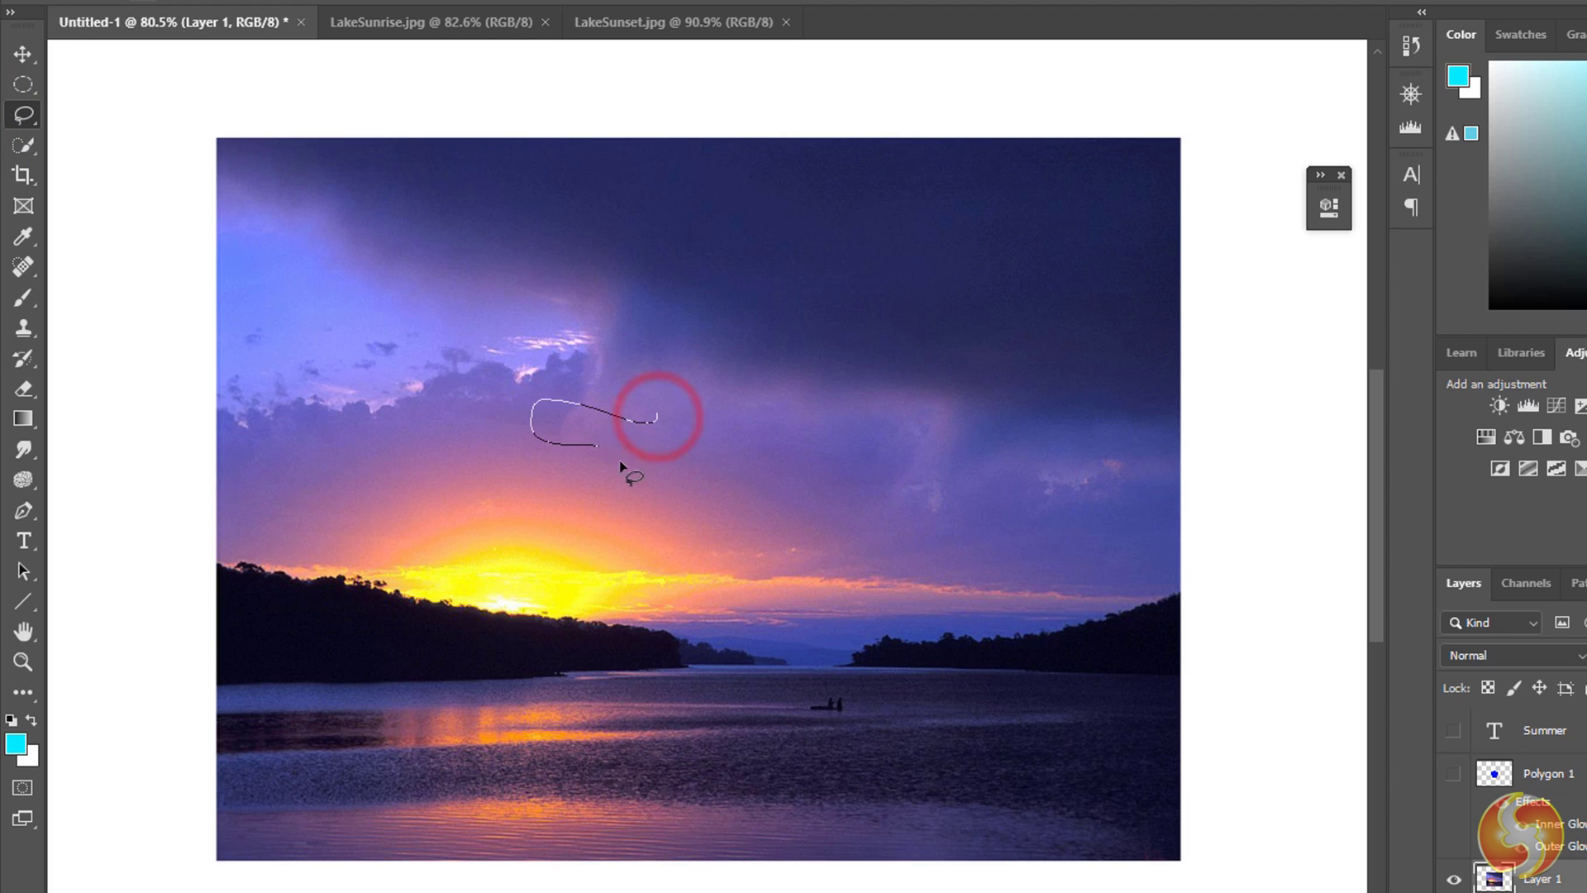
left_click_drag(657, 424, 658, 421)
key("shift+l")
left_click(695, 330)
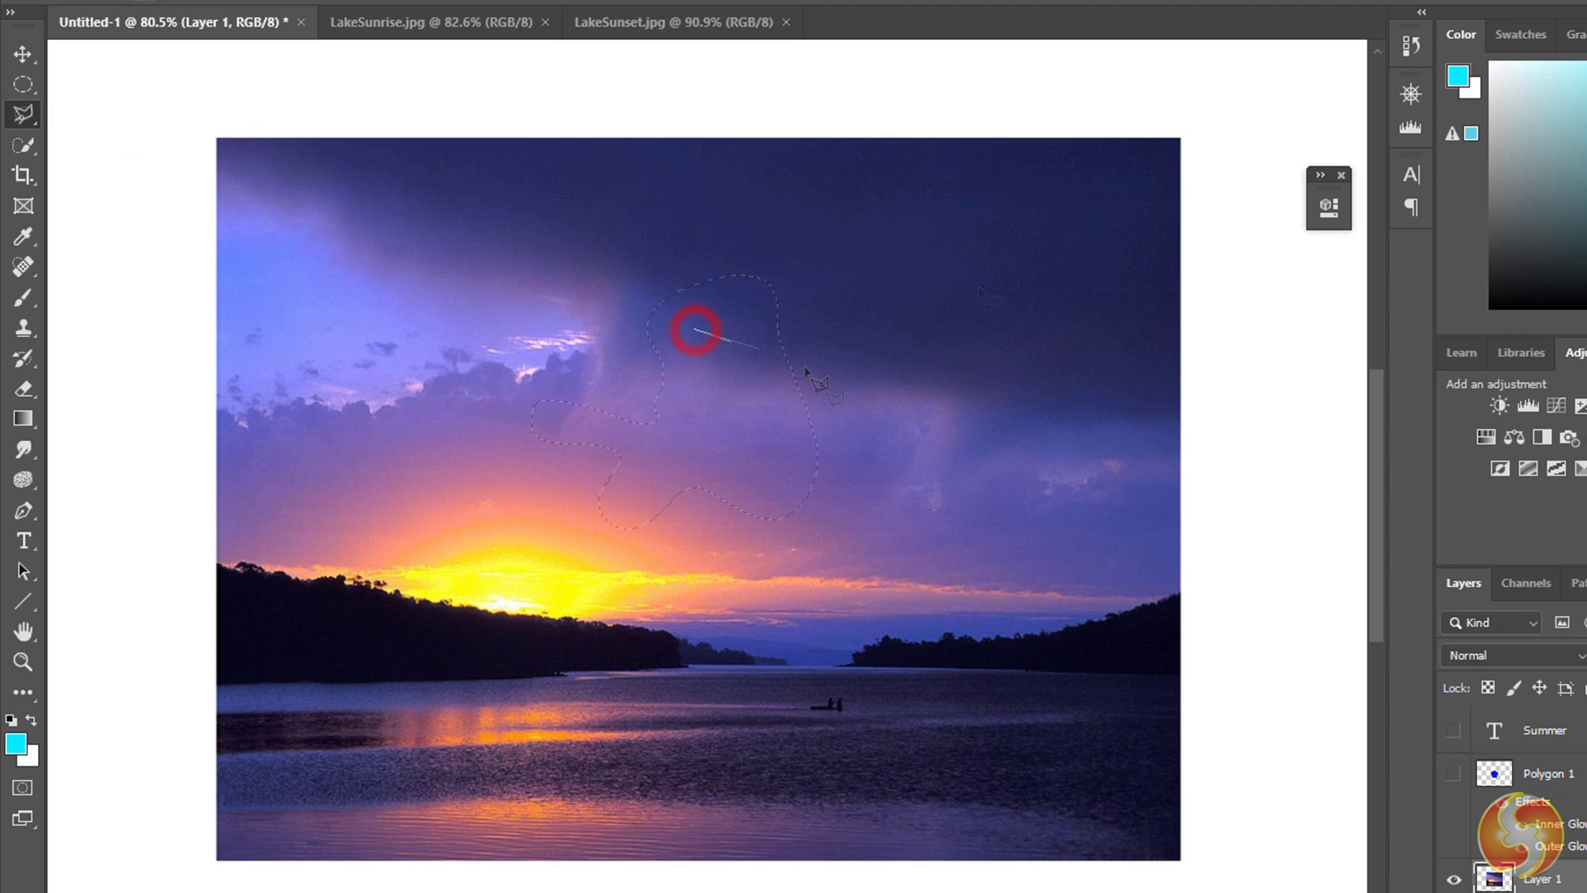
left_click(787, 545)
left_click(503, 442)
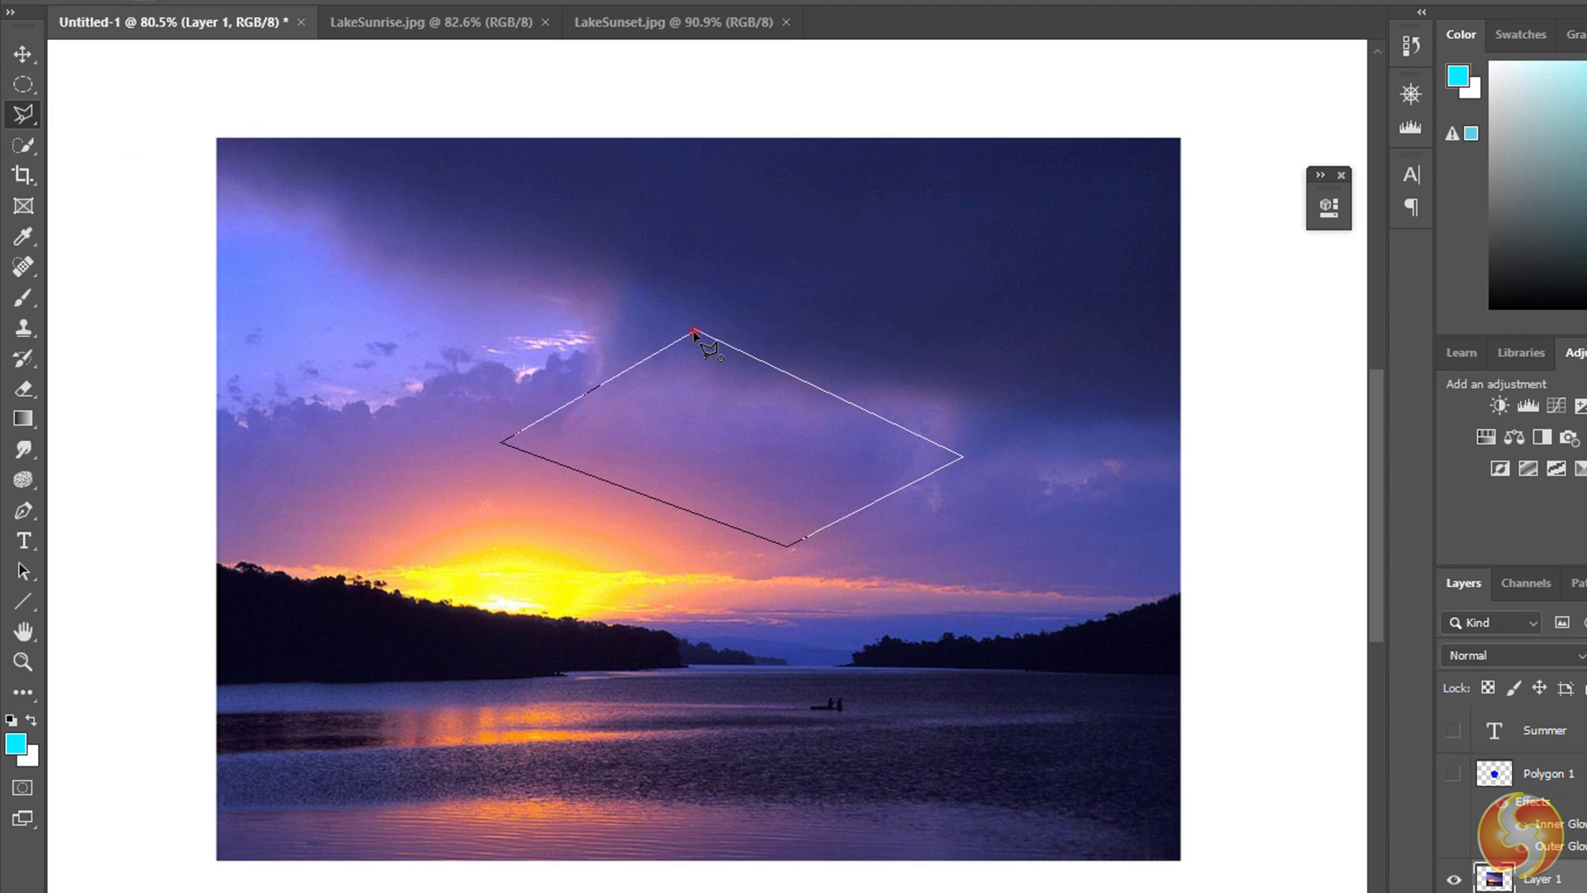
left_click(696, 331)
key("ctrl+d")
right_click(22, 115)
left_click(128, 161)
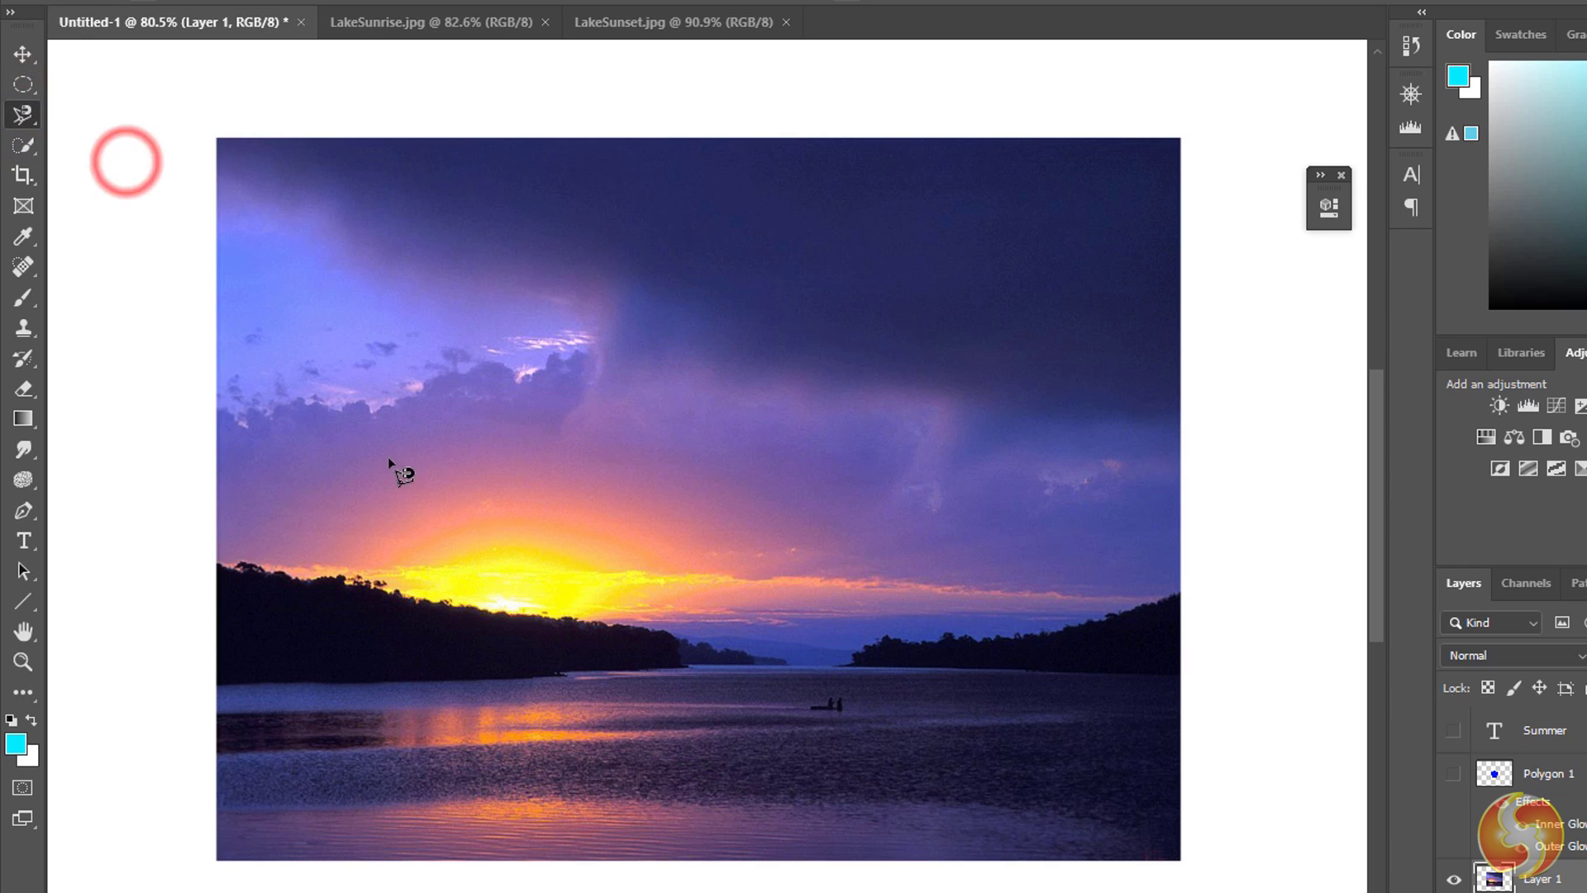
left_click(238, 566)
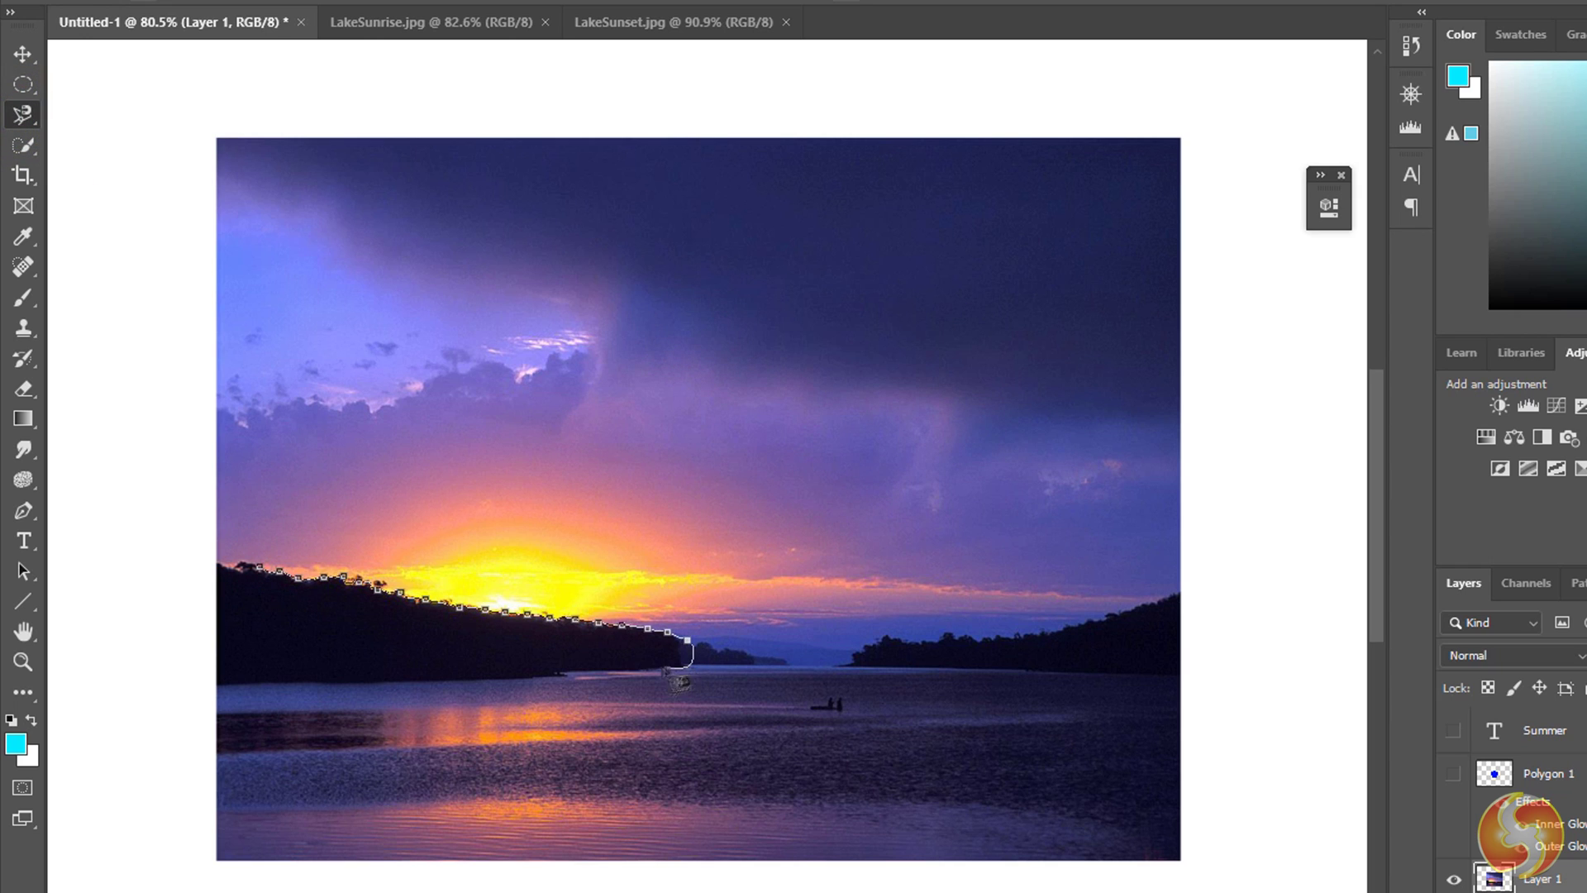
left_click(259, 567)
key("ctrl+d")
left_click(16, 149)
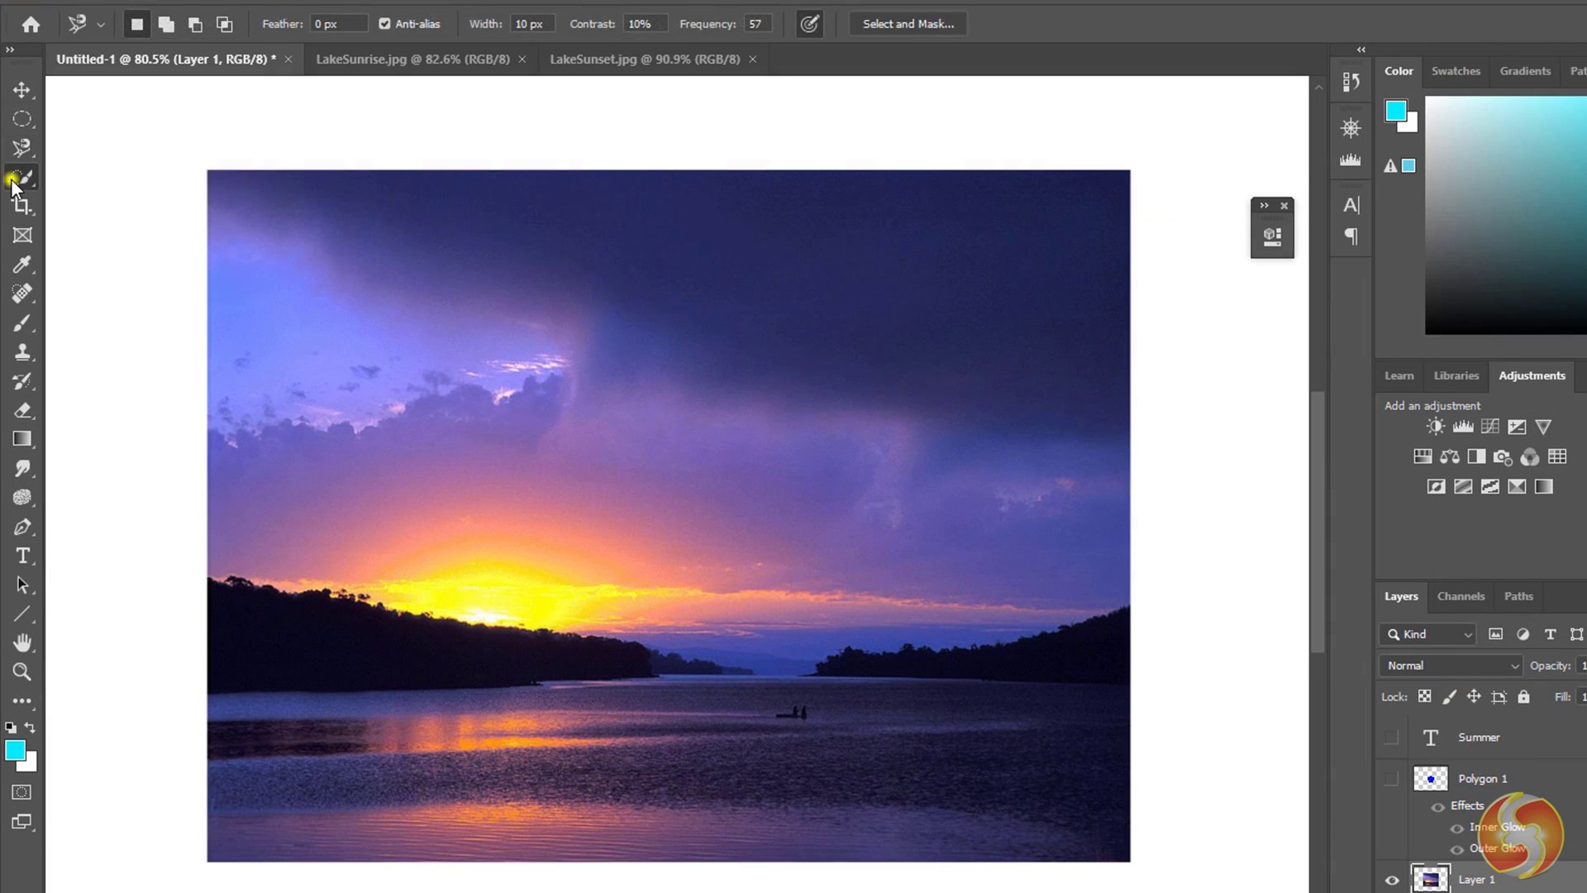
right_click(12, 179)
left_click(128, 197)
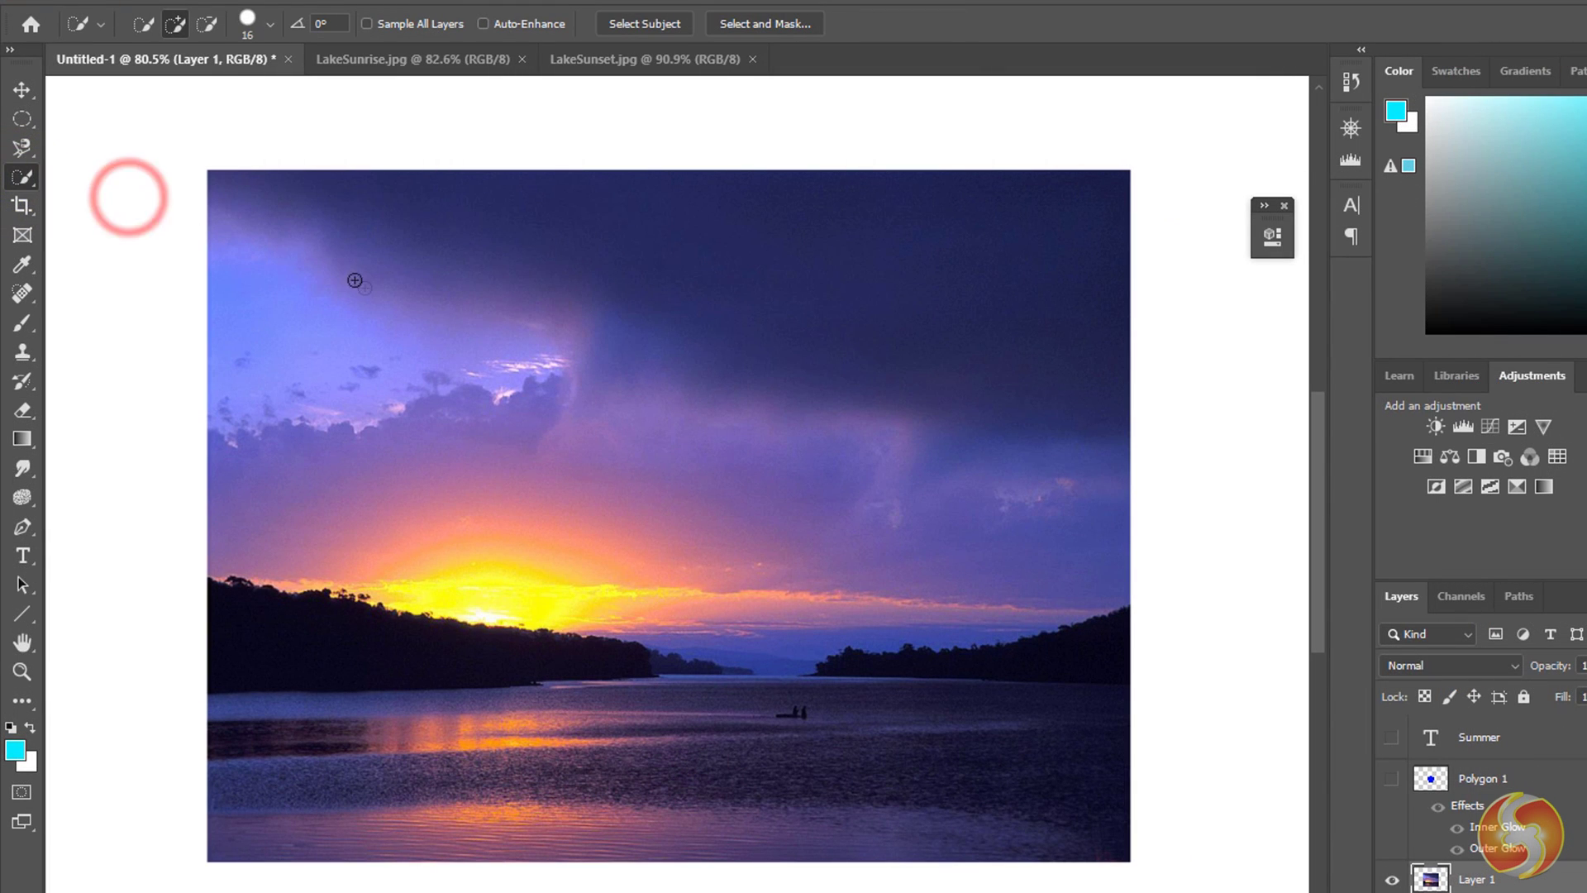
key("bracketright")
key("bracketright")
key("bracketright")
key("bracketright")
key("bracketright")
mouse_move(237, 649)
left_mouse_down()
mouse_move(553, 769)
mouse_move(648, 777)
left_mouse_up()
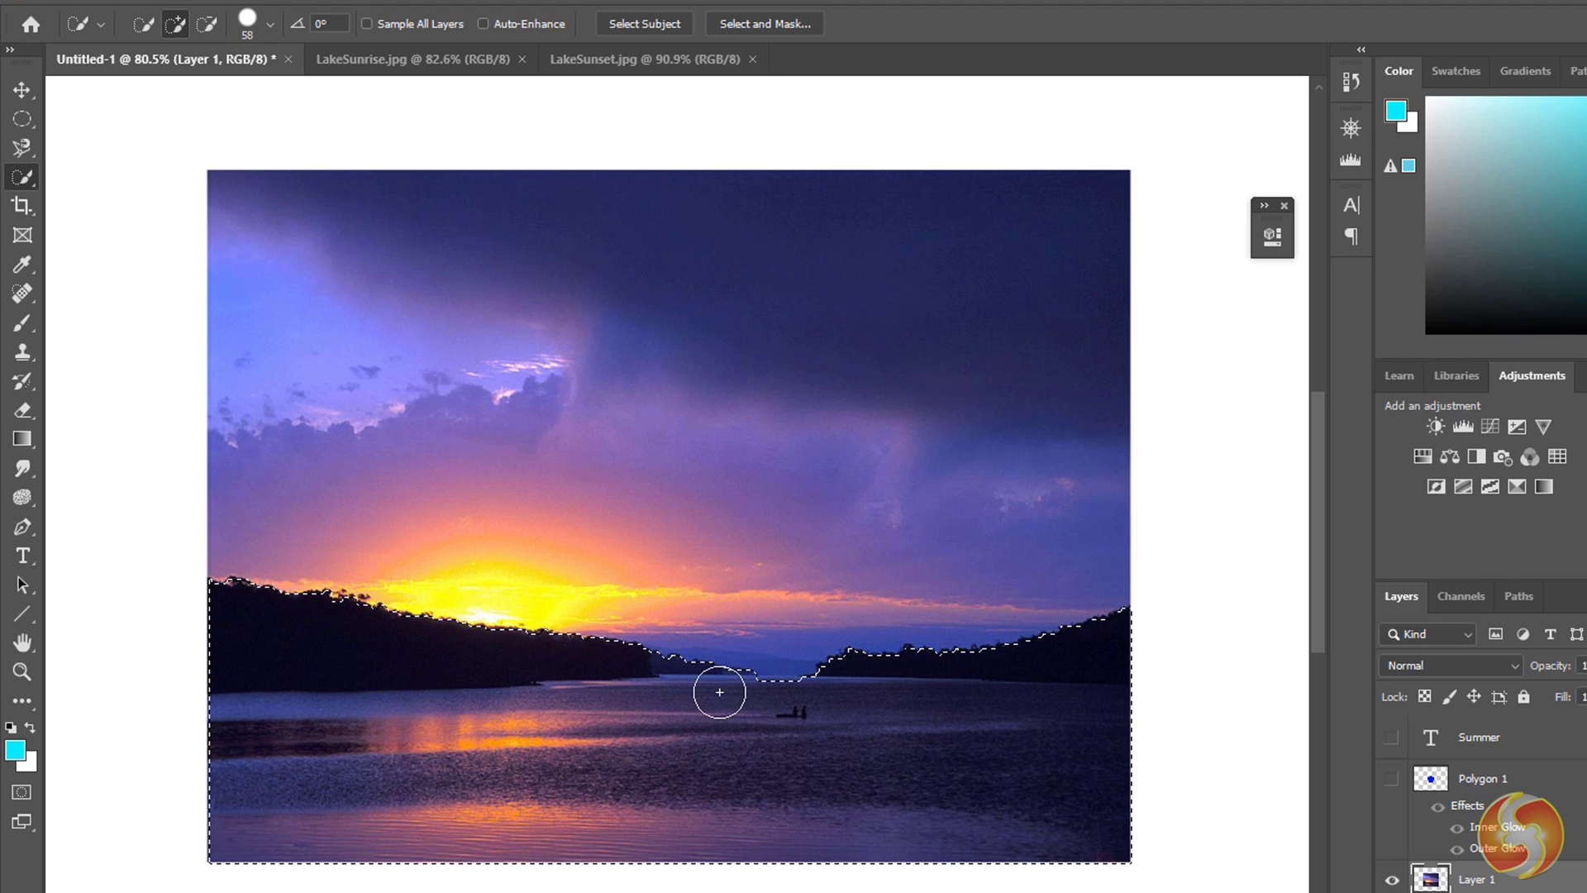
key("ctrl+d")
mouse_move(436, 294)
left_mouse_down()
mouse_move(312, 450)
mouse_move(454, 428)
left_mouse_up()
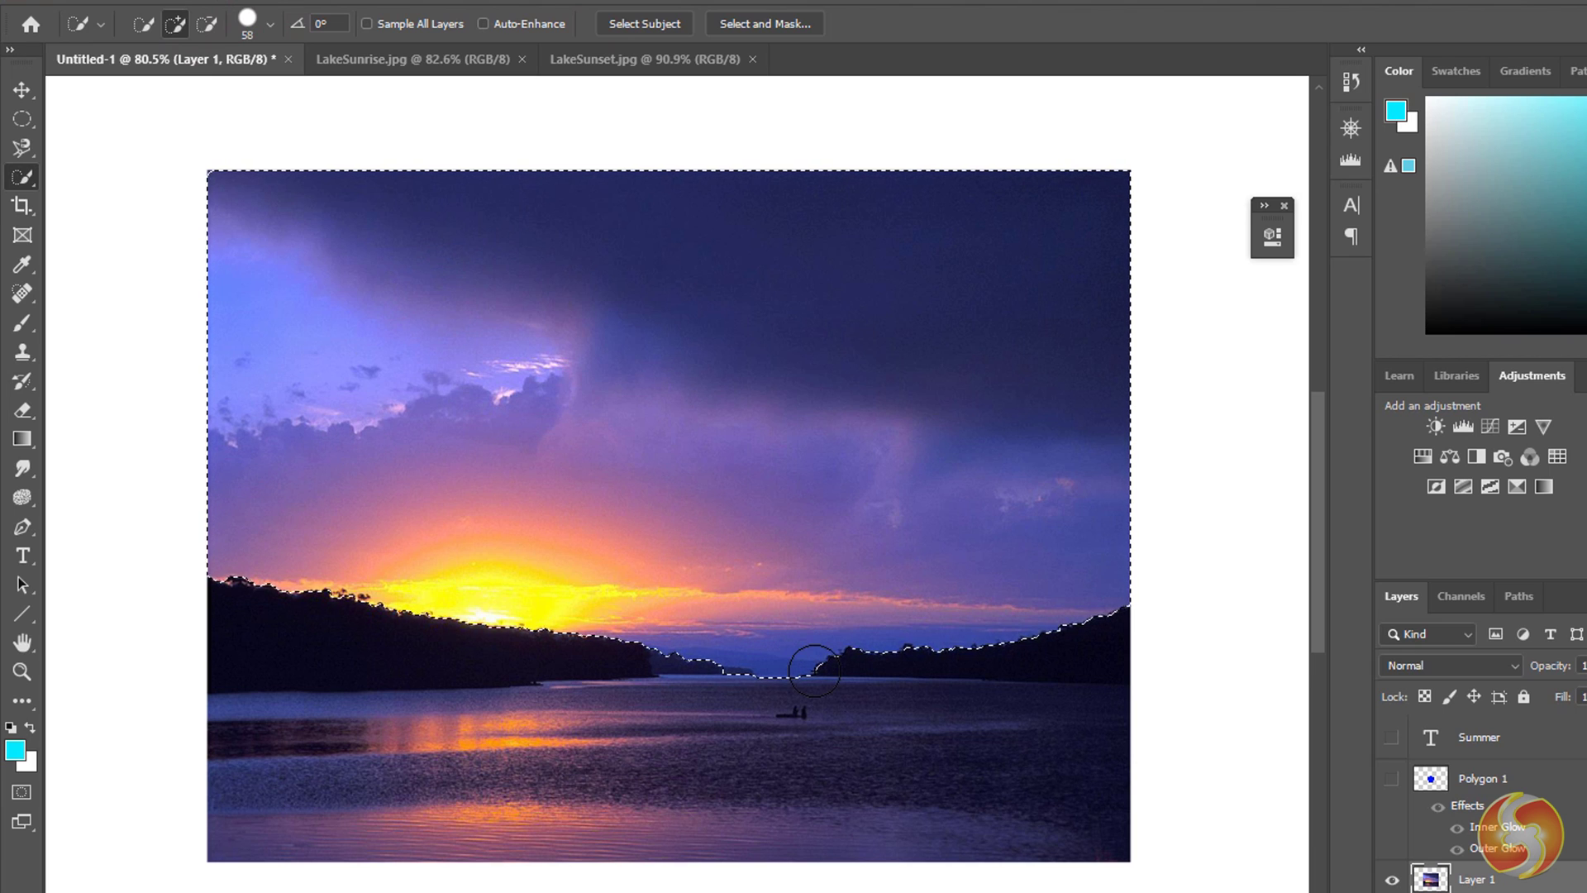
key("ctrl+d")
Step: Create a 'Sunrise' type mask over the sky and commit it as a selection
left_click(22, 556)
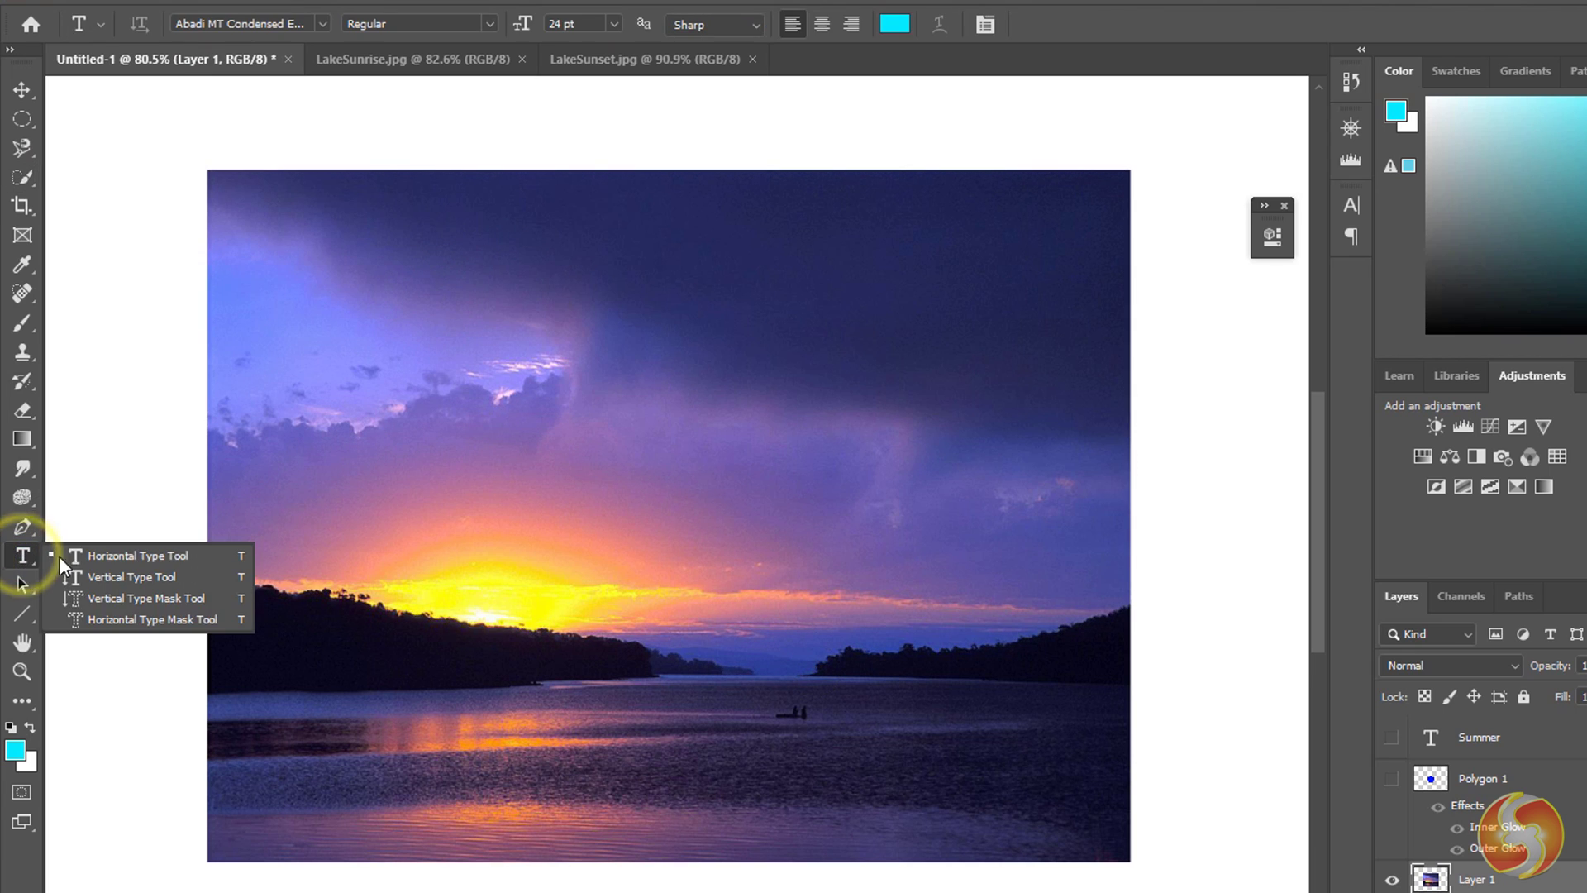
left_click(124, 620)
left_click_drag(439, 378, 946, 581)
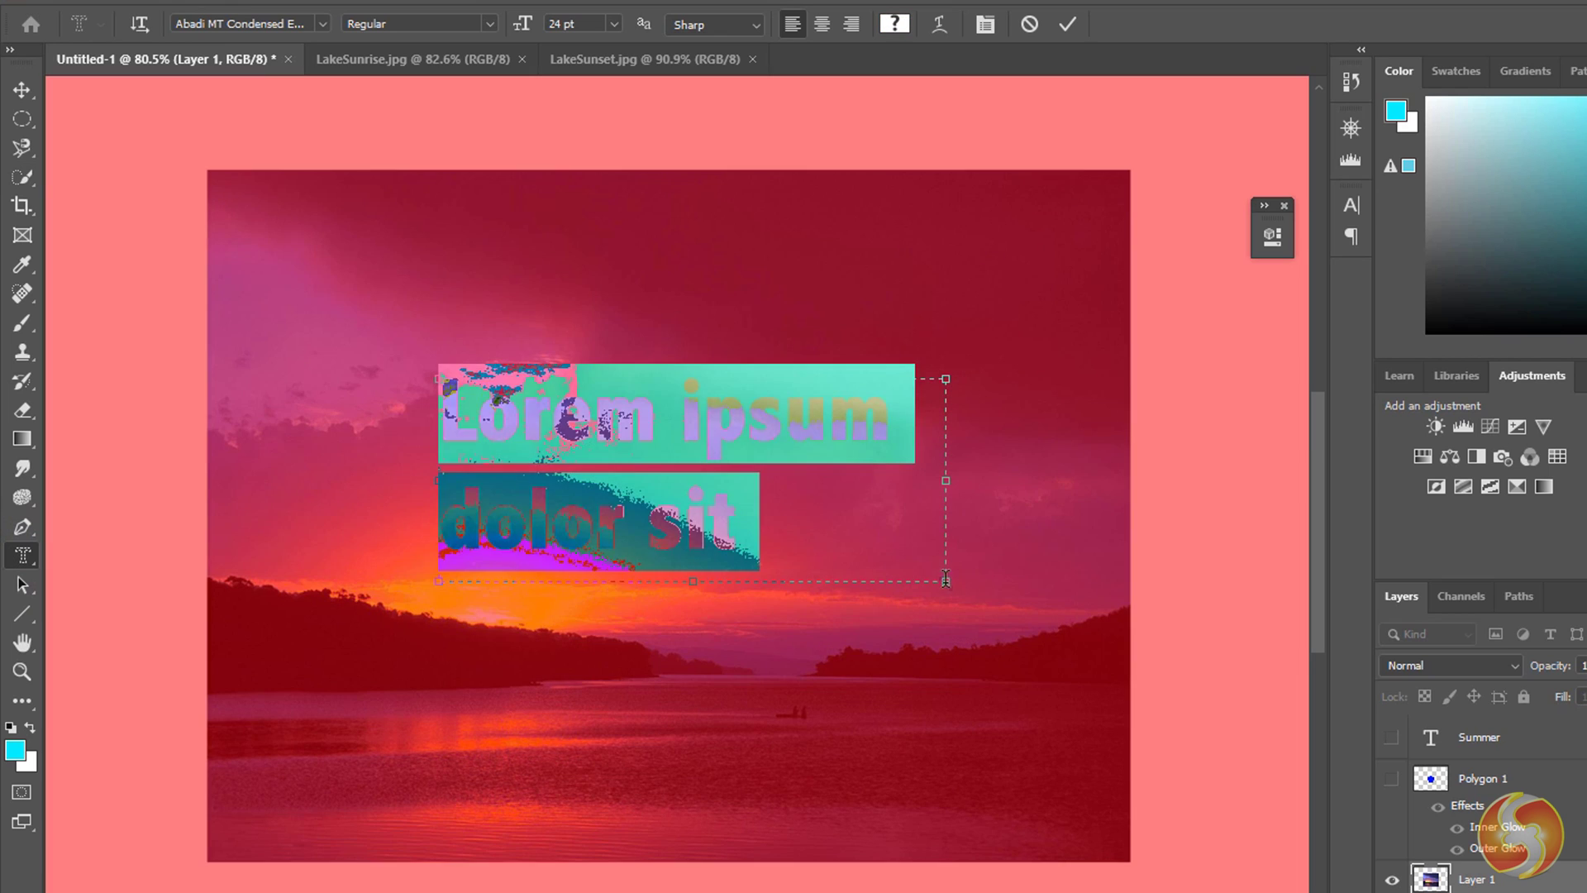
type("Sunrise")
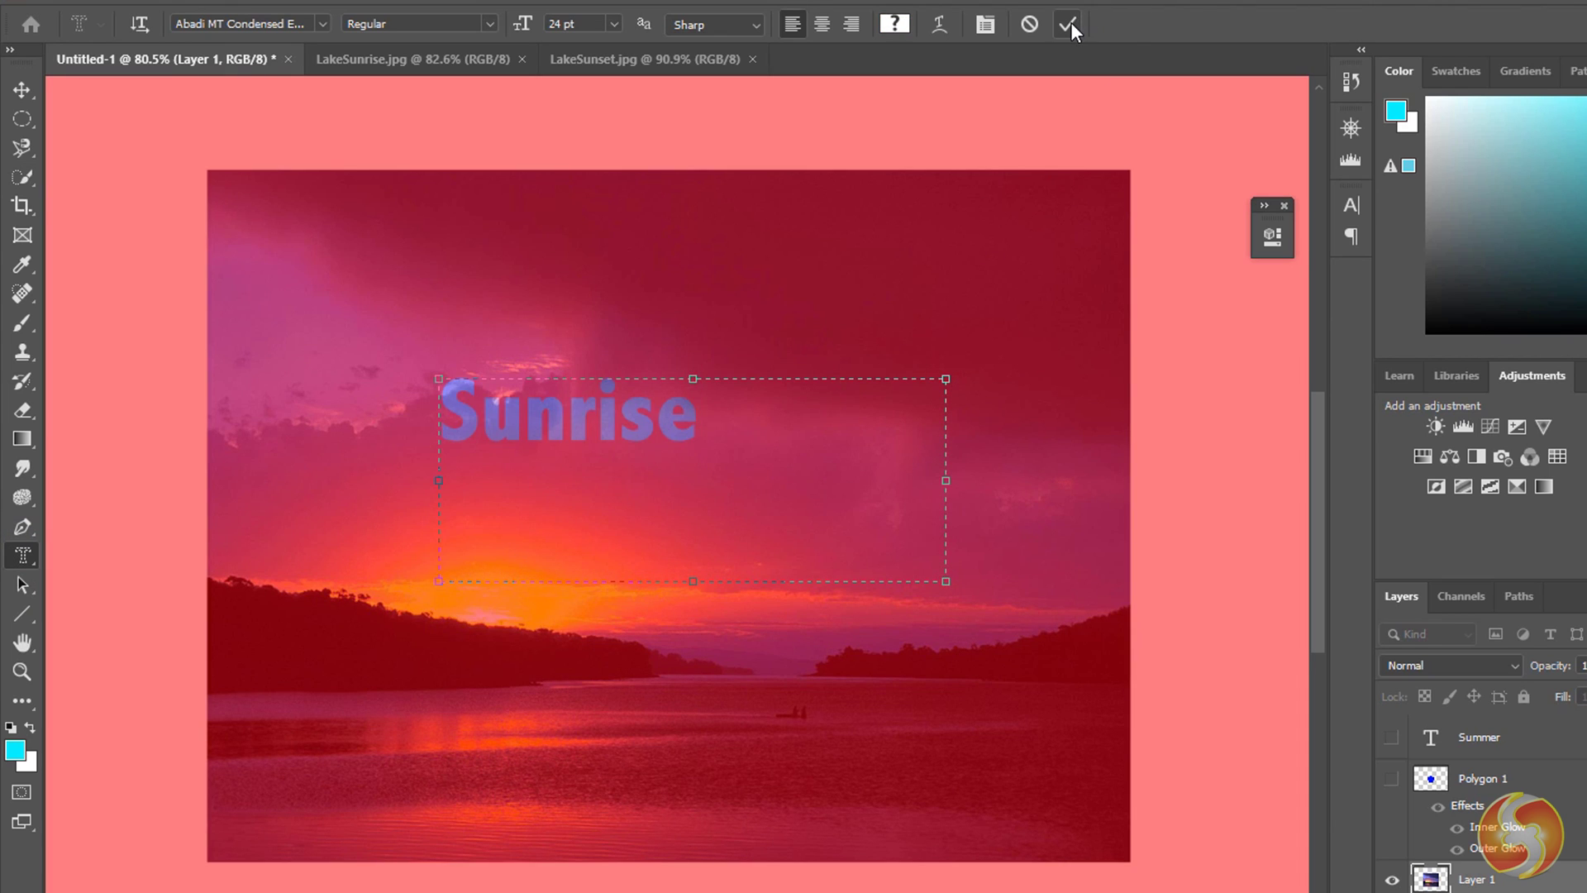
left_click(1069, 22)
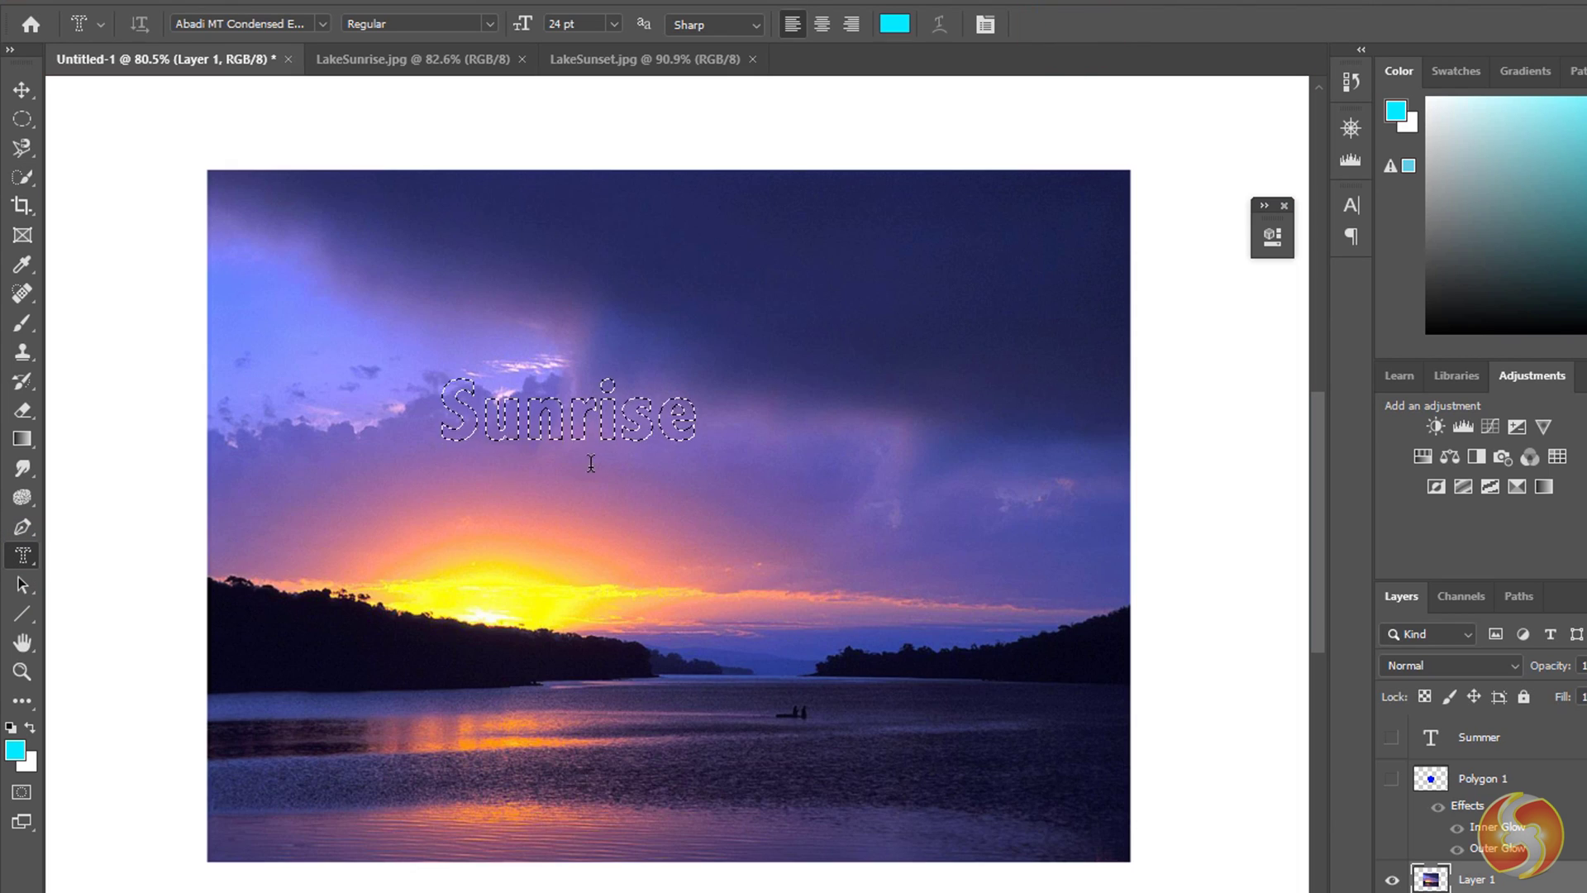
Step: Brush cyan into the Sunrise letters, then deselect
key("b")
mouse_move(446, 405)
left_mouse_down()
mouse_move(630, 510)
mouse_move(500, 365)
mouse_move(661, 477)
mouse_move(606, 367)
mouse_move(677, 421)
left_mouse_up()
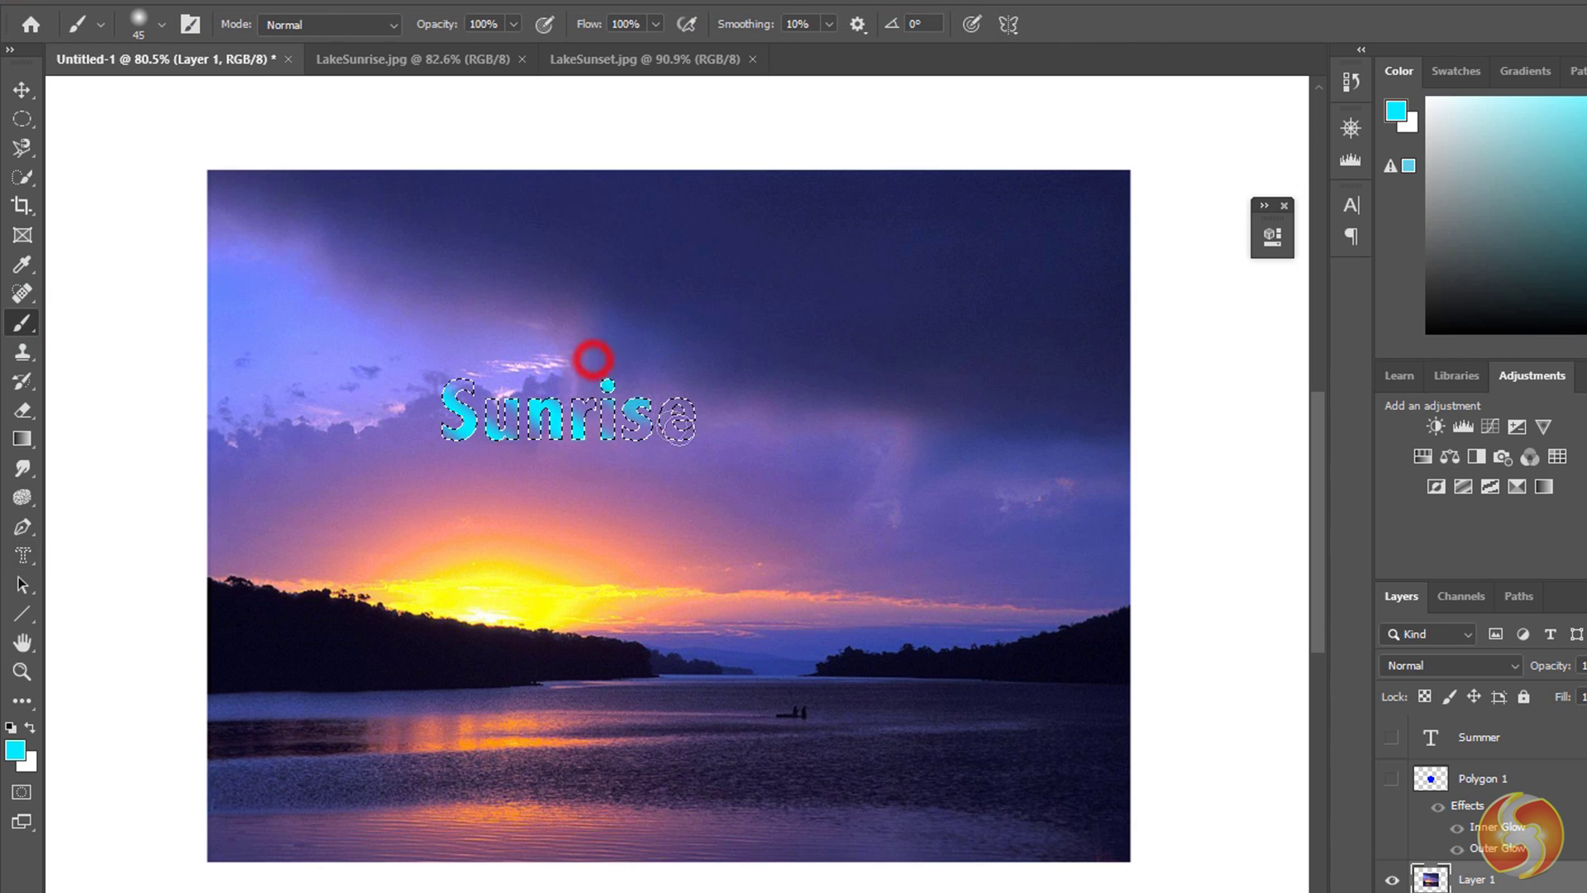
left_click_drag(593, 359, 602, 449)
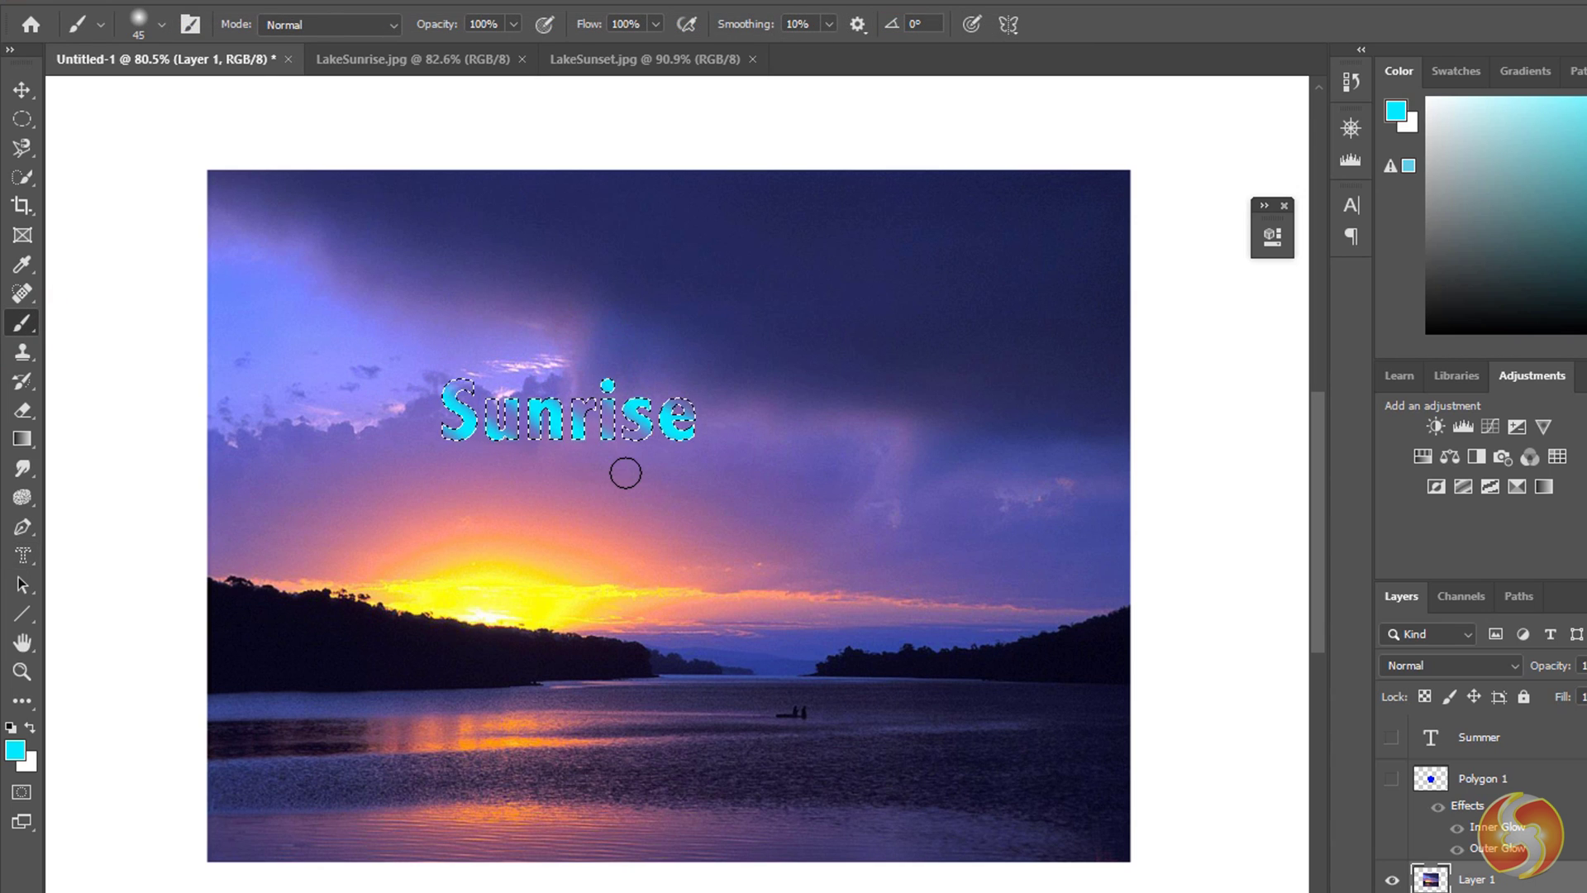
key("ctrl+d")
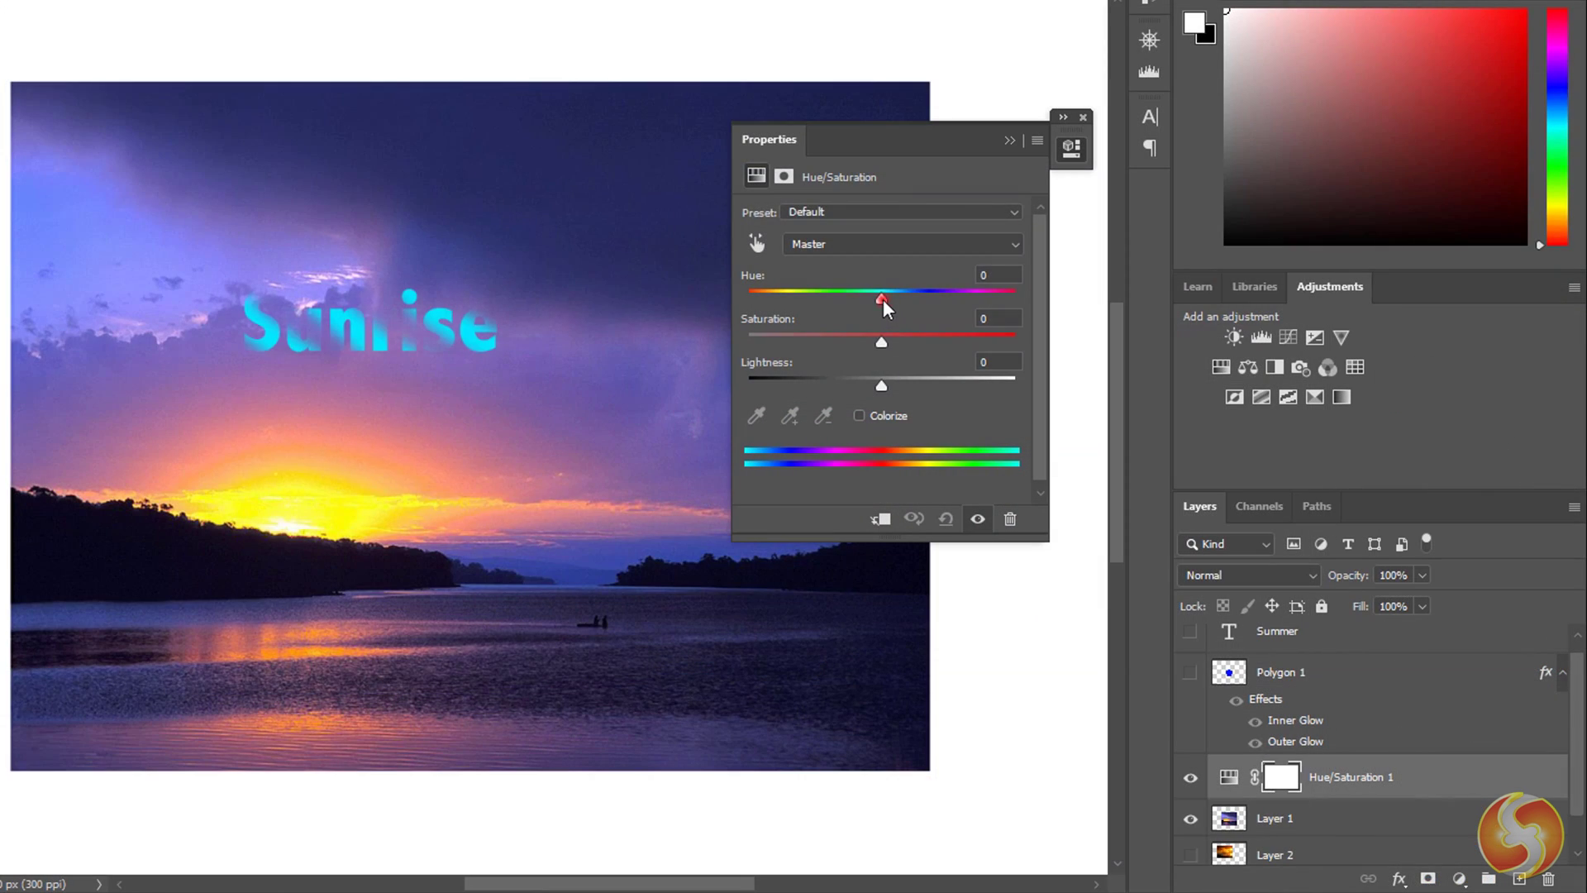
Step: Set the Hue/Saturation hue to -67, unhide Polygon 1 and Summer, and raise the adjustment layer
left_click_drag(882, 299, 841, 348)
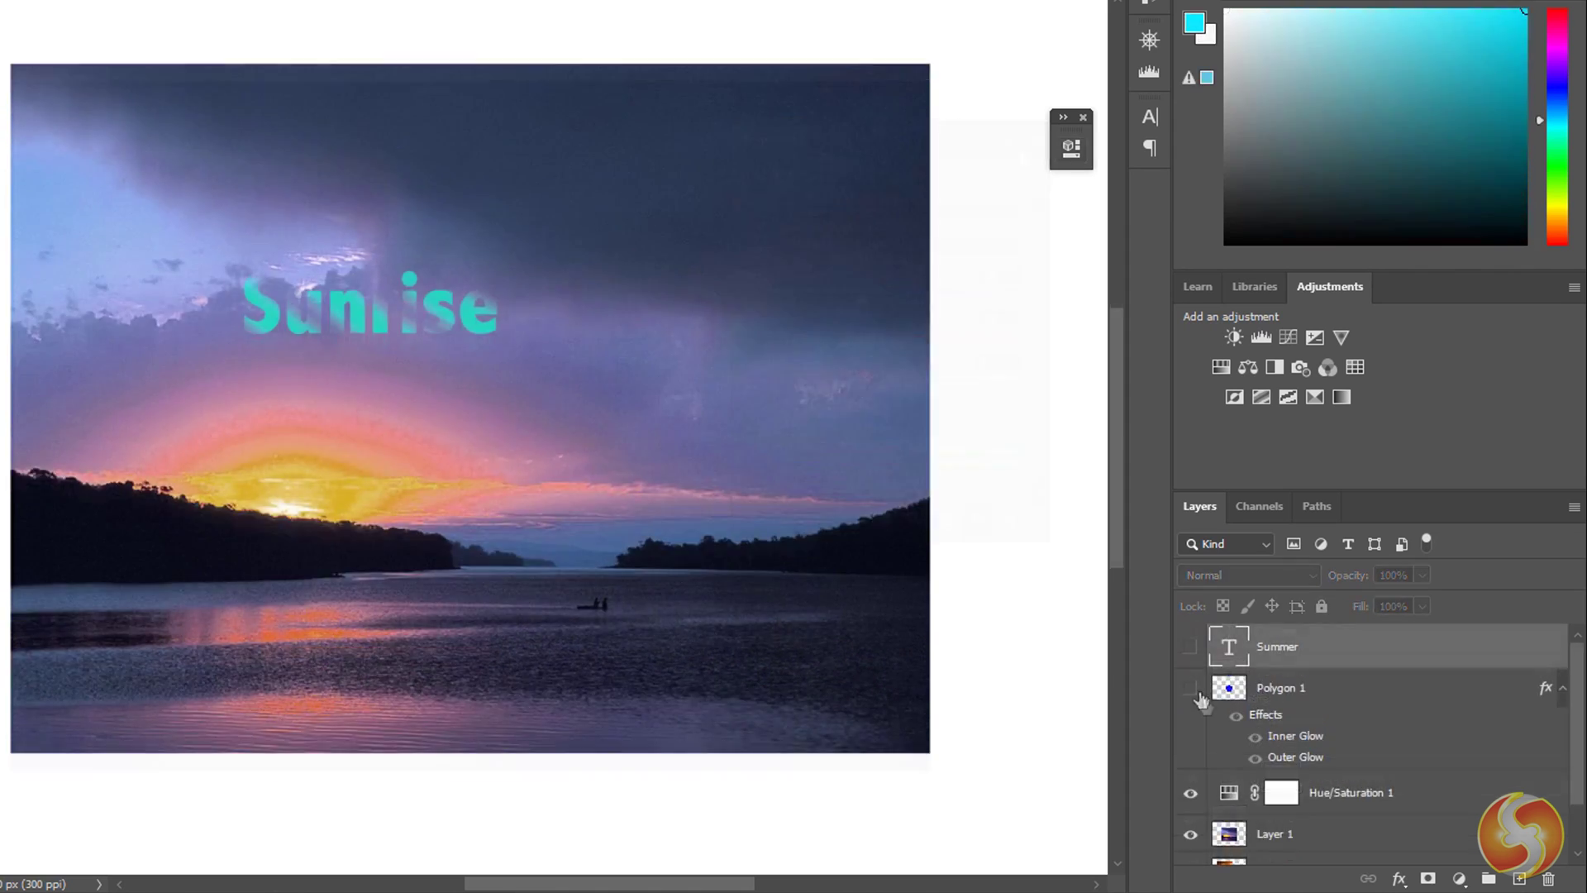
left_click(1190, 687)
left_click(1189, 649)
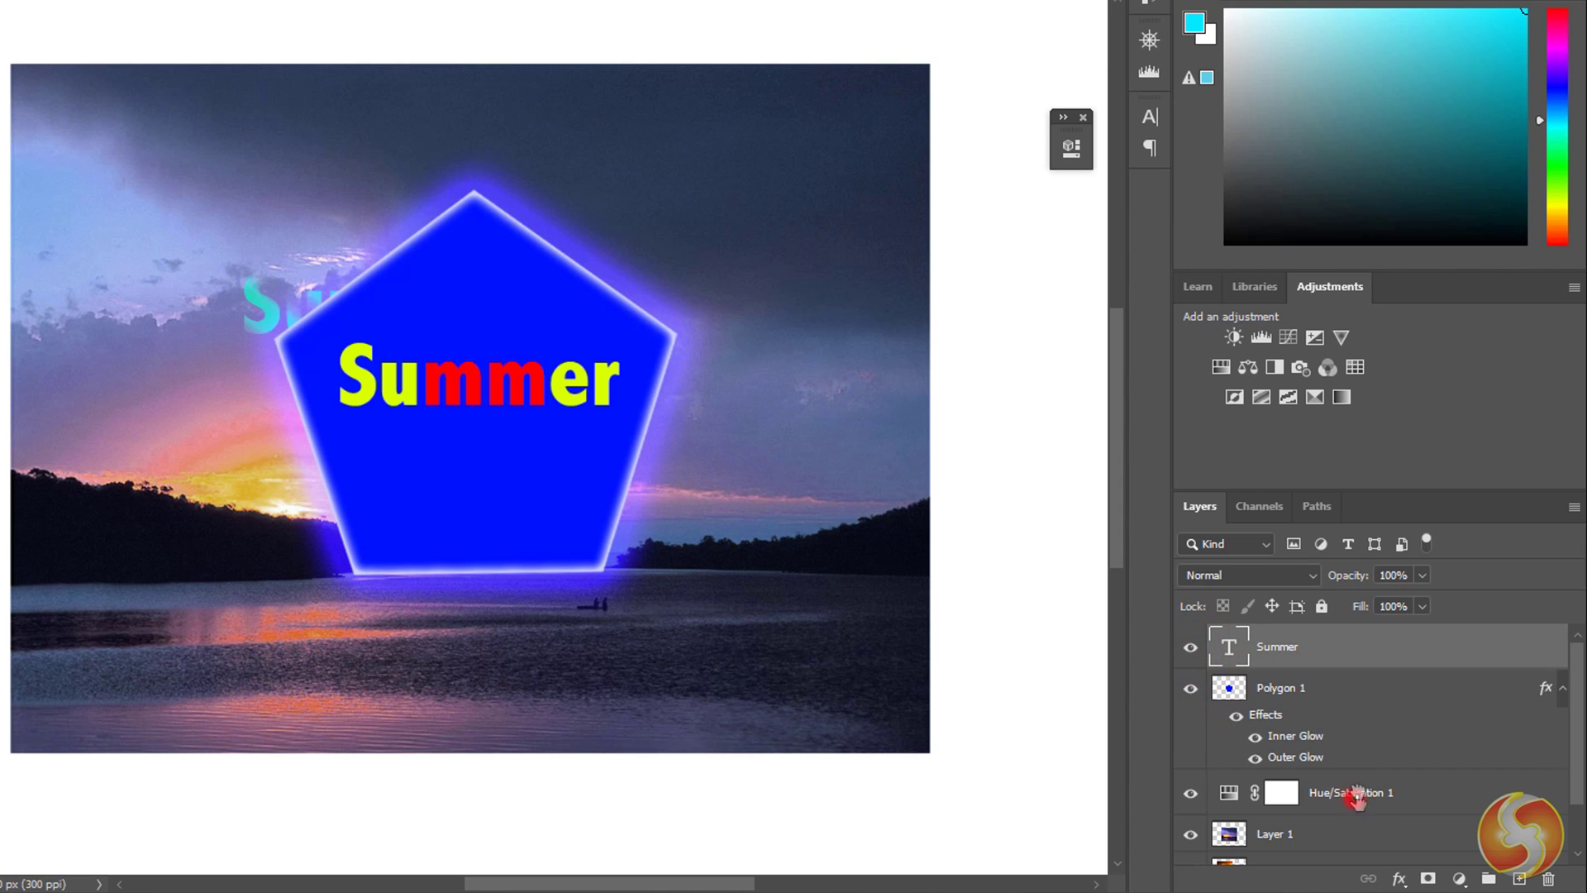
mouse_move(1356, 797)
left_mouse_down()
mouse_move(1356, 637)
mouse_move(1347, 801)
left_mouse_up()
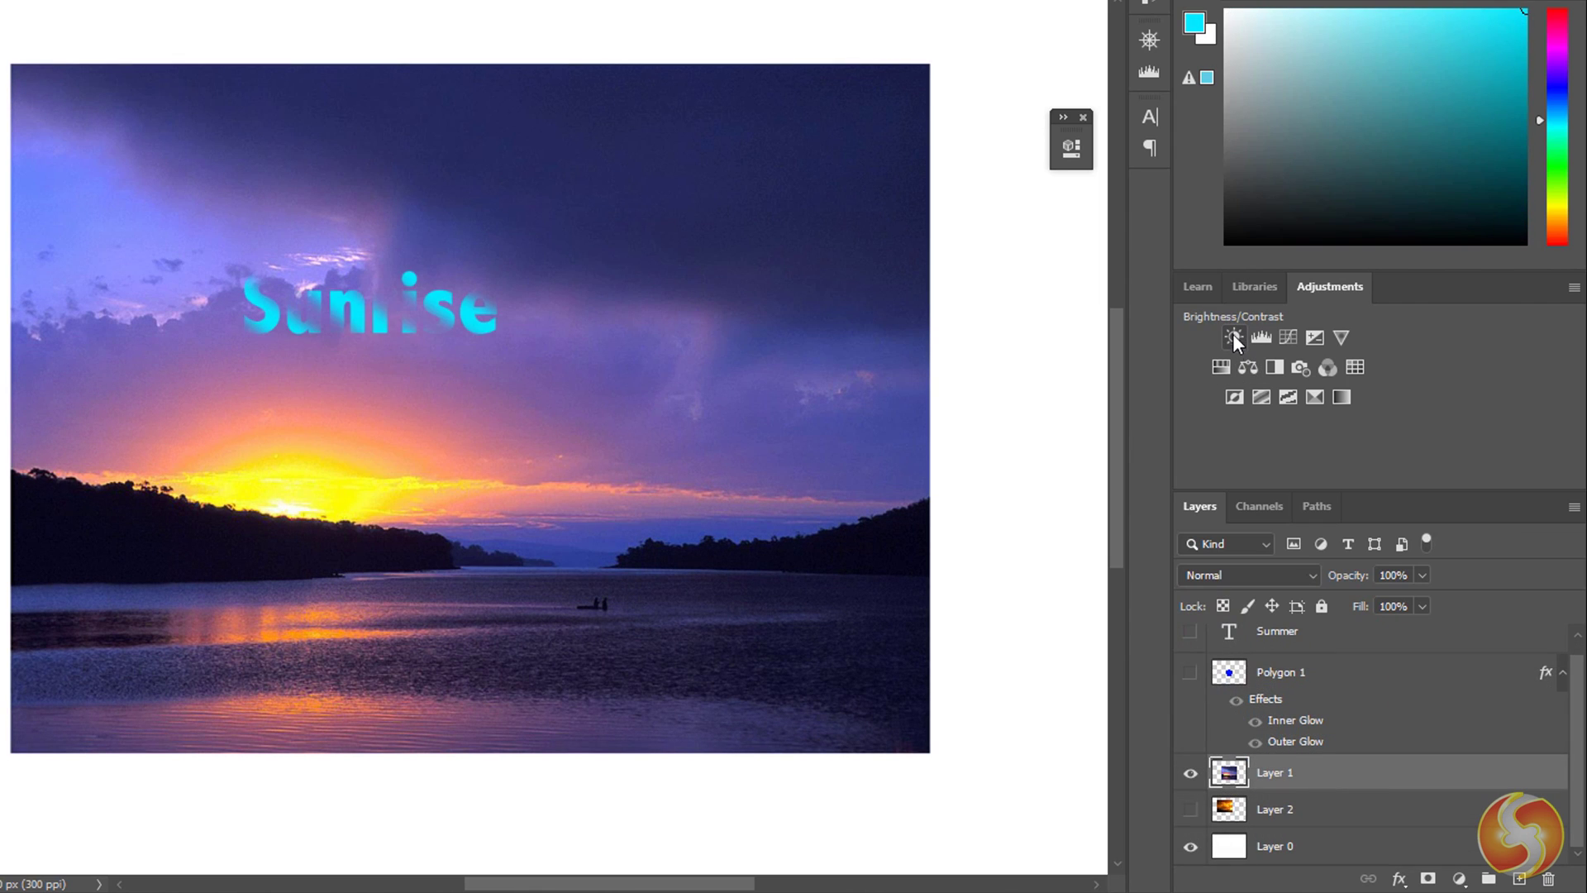
Step: Add Brightness/Contrast 1 with brightness 19 and more contrast, compare it, then hide it
left_click(1233, 337)
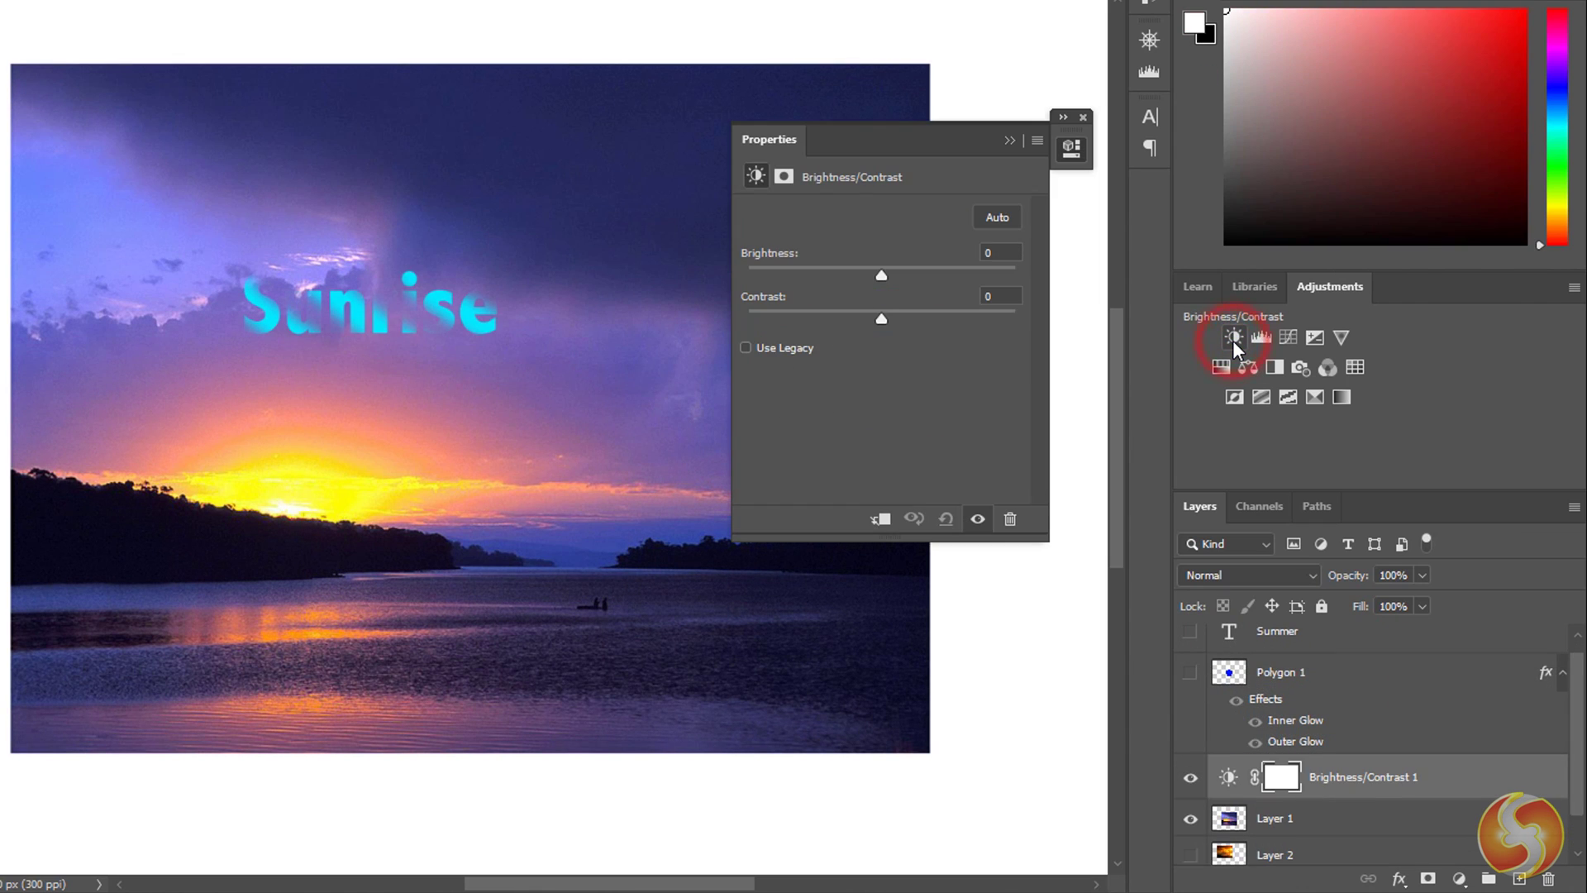
left_click_drag(877, 276, 897, 275)
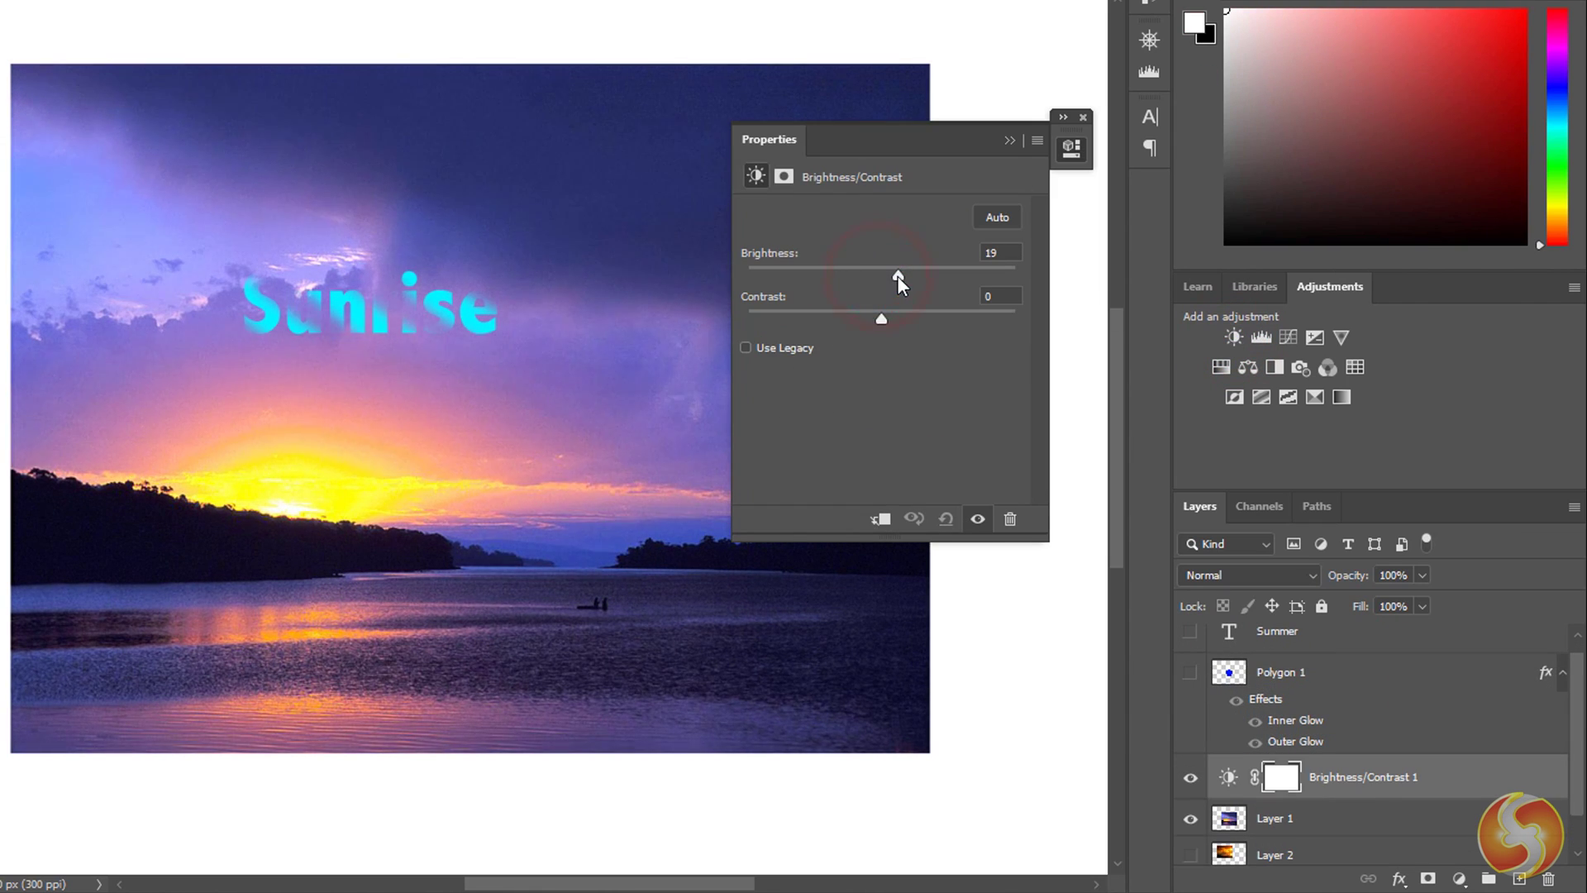
left_click_drag(781, 344, 953, 333)
left_click(1303, 789)
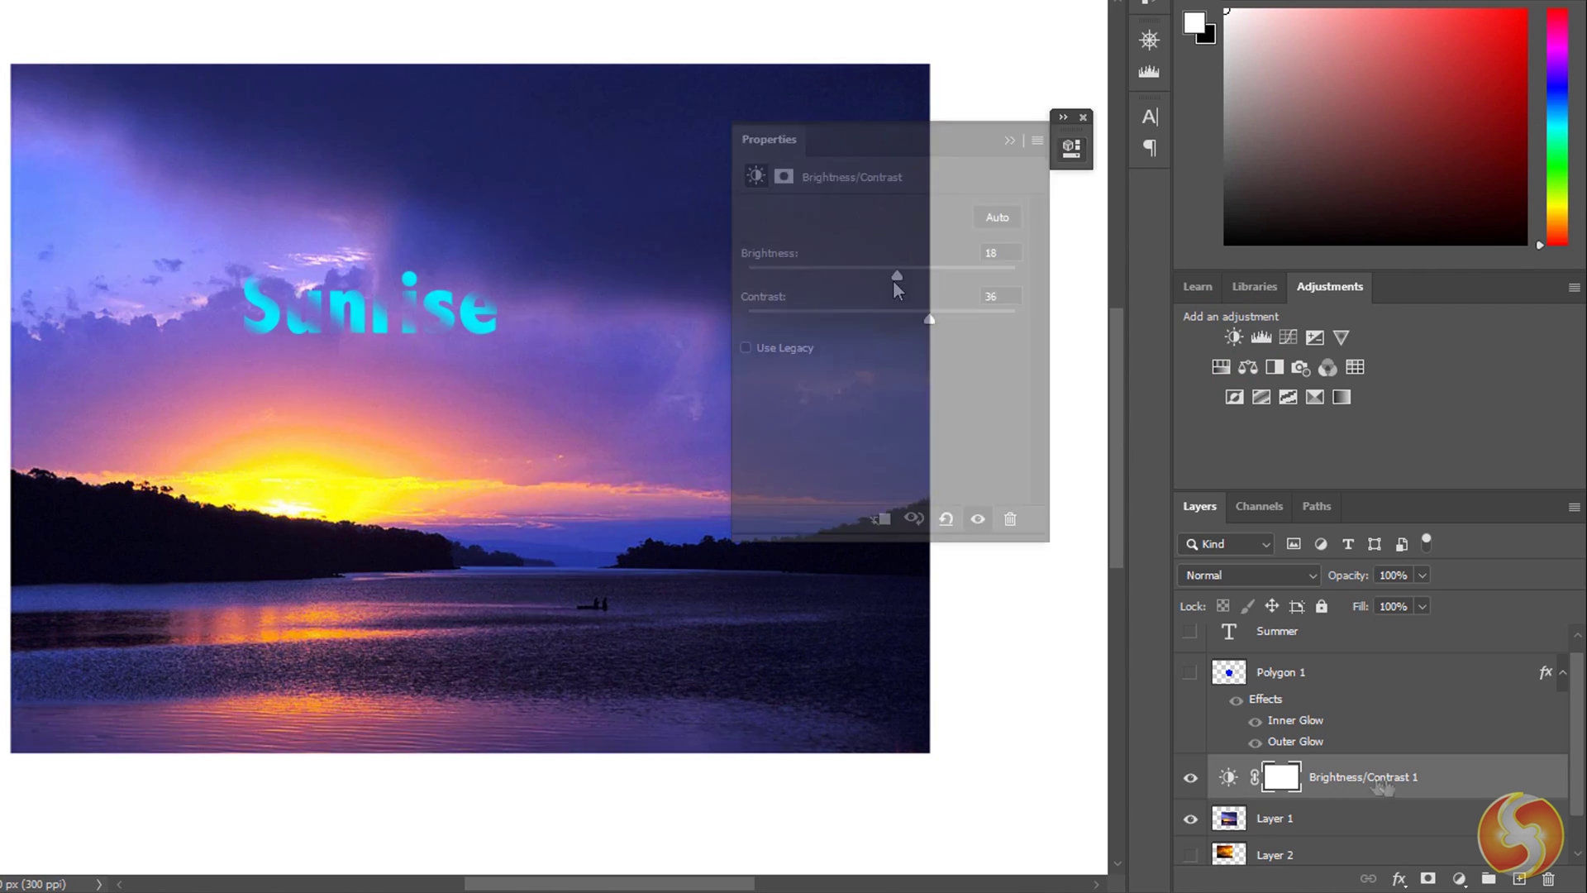
double_click(1227, 779)
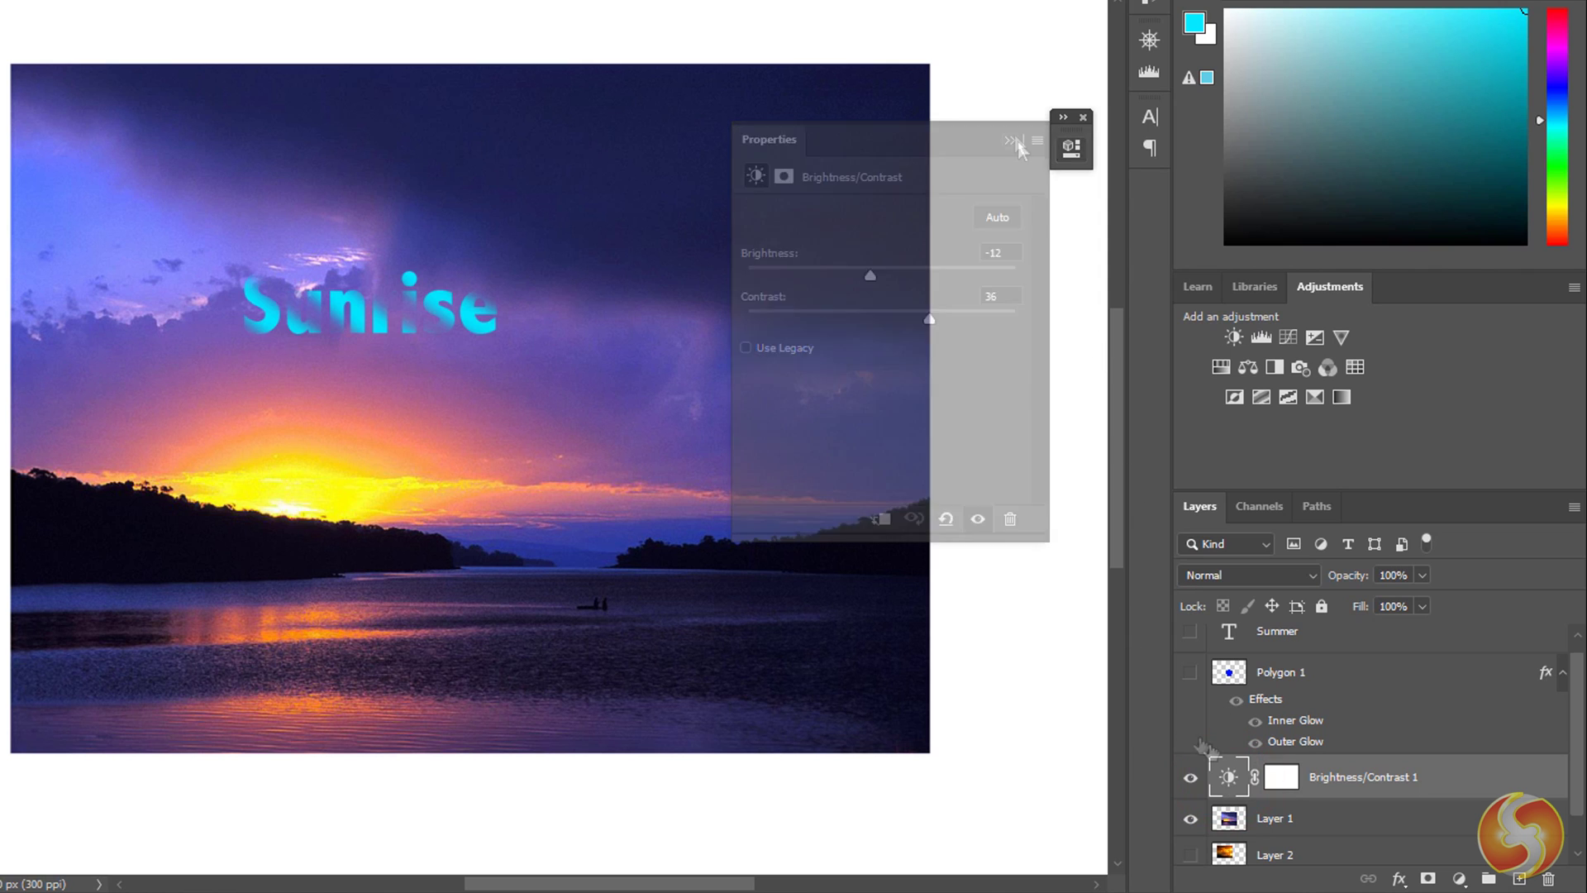
left_click(1277, 771)
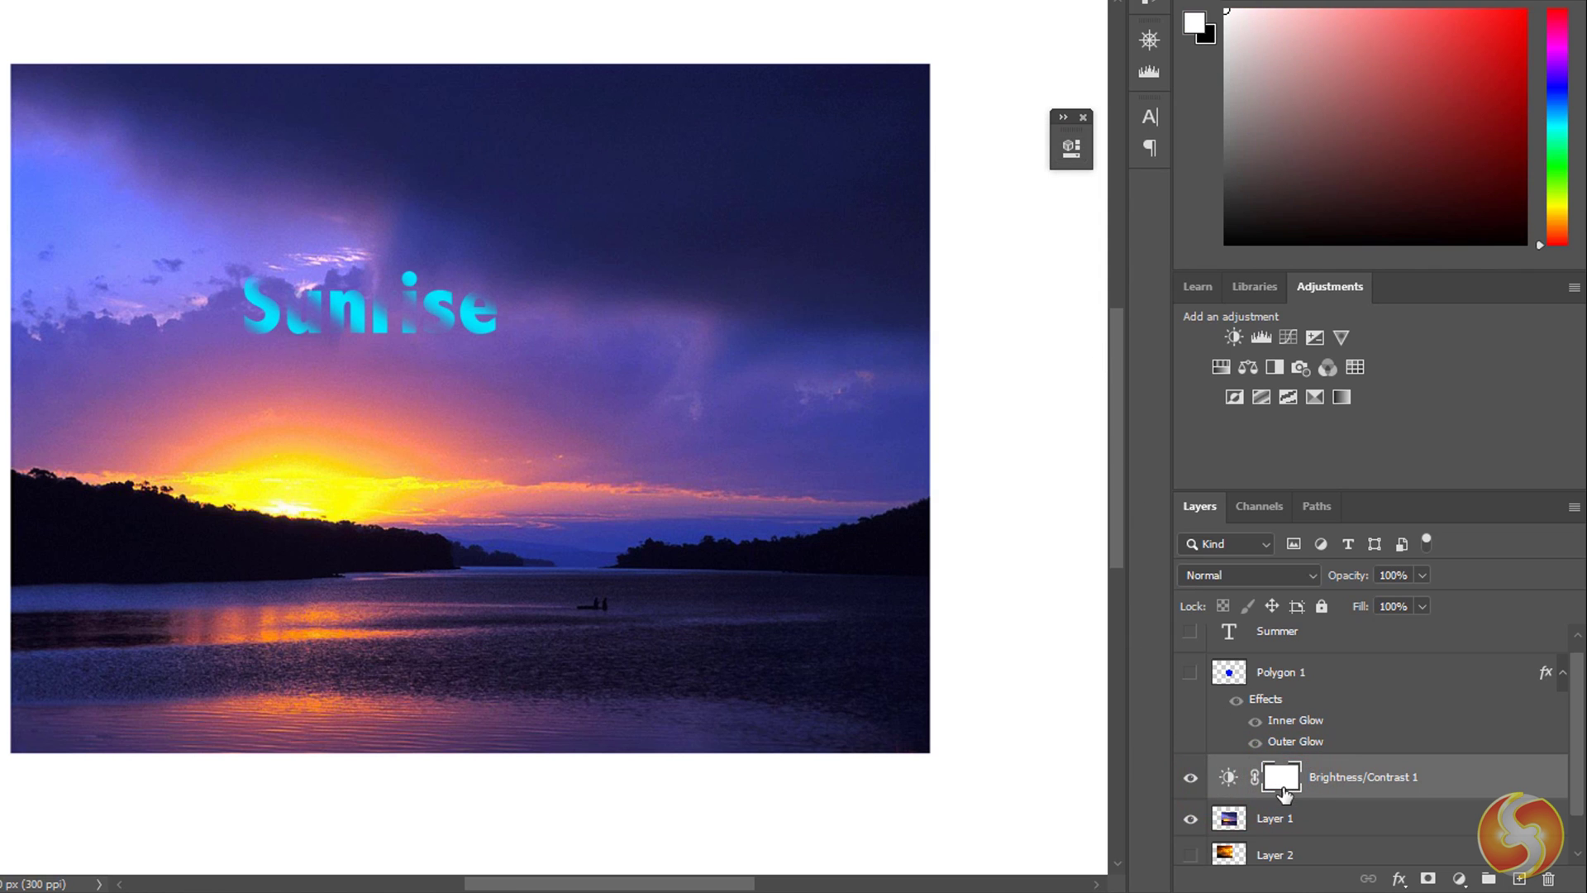
left_click(1191, 778)
left_click(1191, 777)
left_click(1191, 778)
left_click(1191, 778)
left_click(1191, 777)
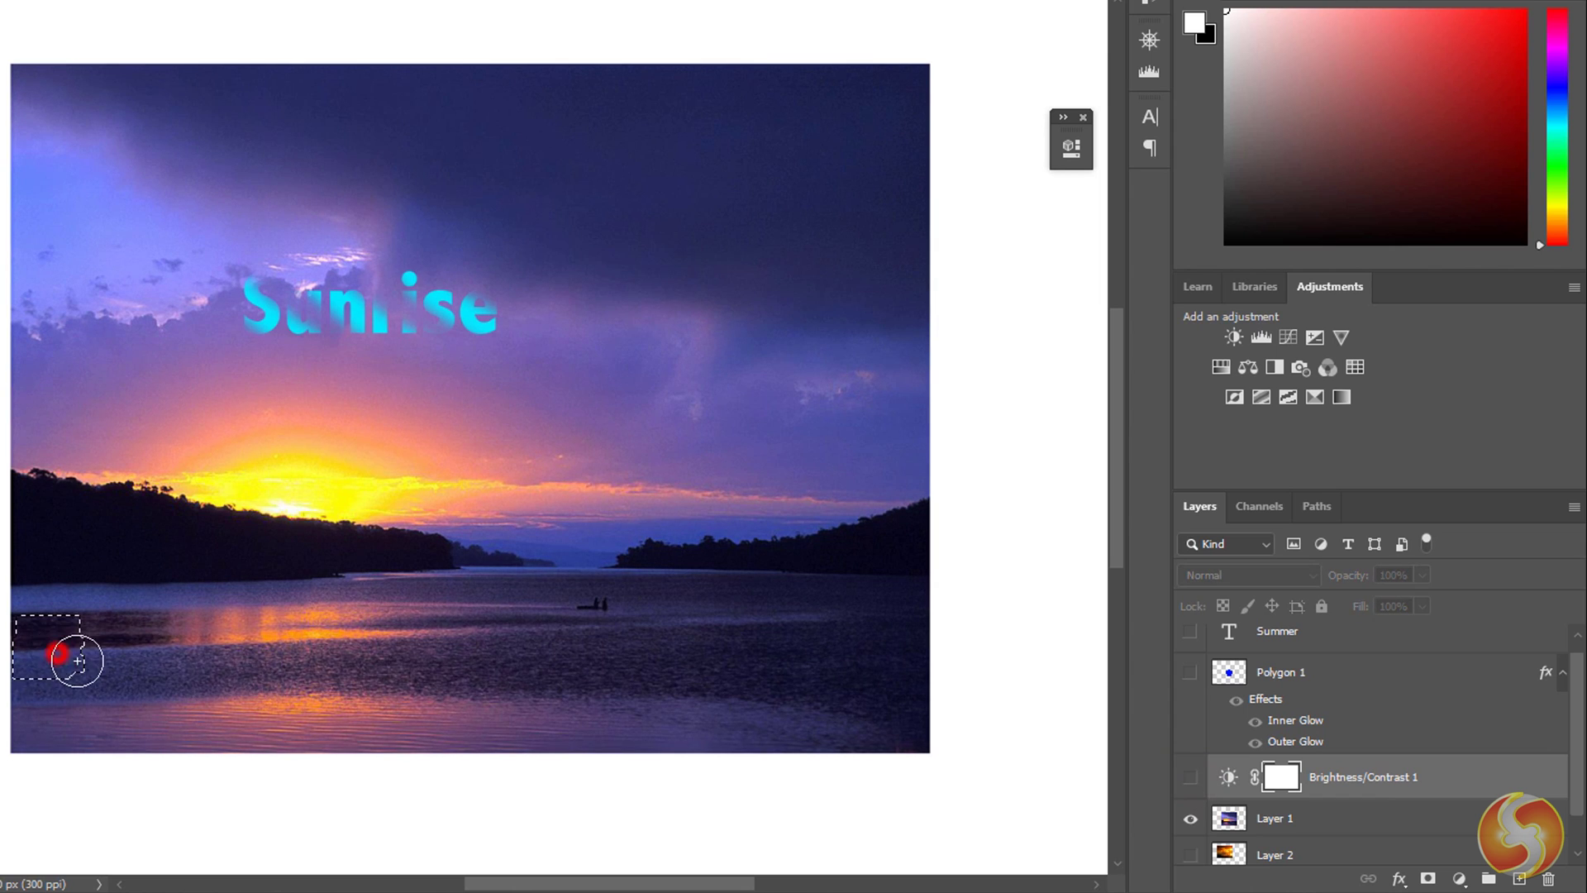
Step: Quick-select the lake water and add Brightness/Contrast 2 with brightness -72
mouse_move(71, 655)
left_mouse_down()
mouse_move(243, 691)
mouse_move(765, 659)
left_mouse_up()
mouse_move(458, 619)
left_mouse_down()
mouse_move(281, 607)
mouse_move(578, 602)
mouse_move(380, 584)
left_mouse_up()
left_click(1228, 339)
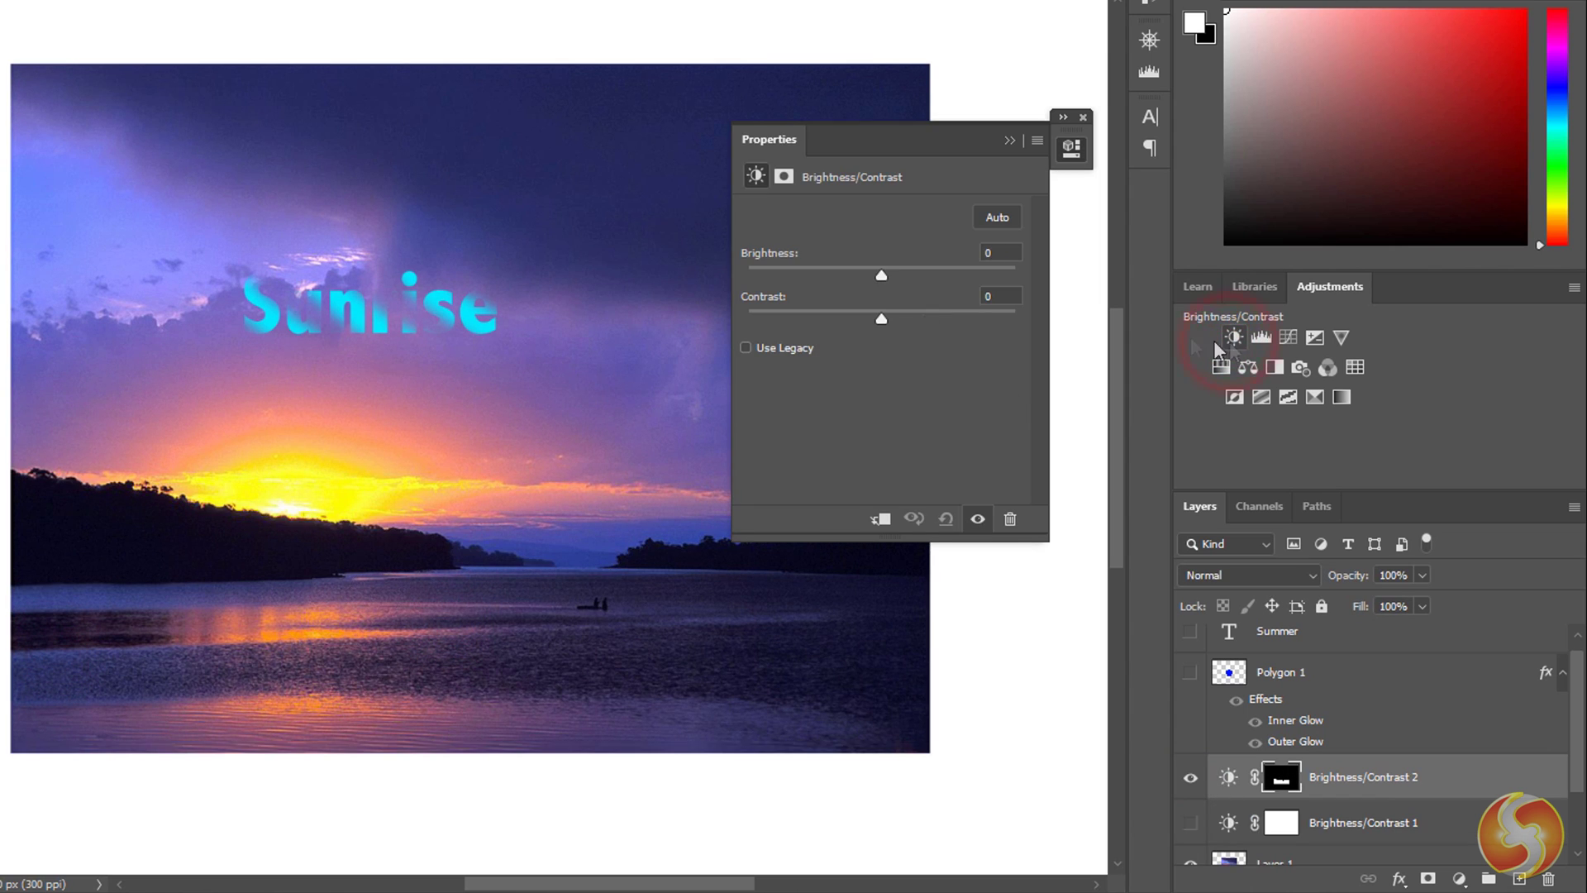
left_click_drag(884, 276, 816, 276)
left_click(1079, 730)
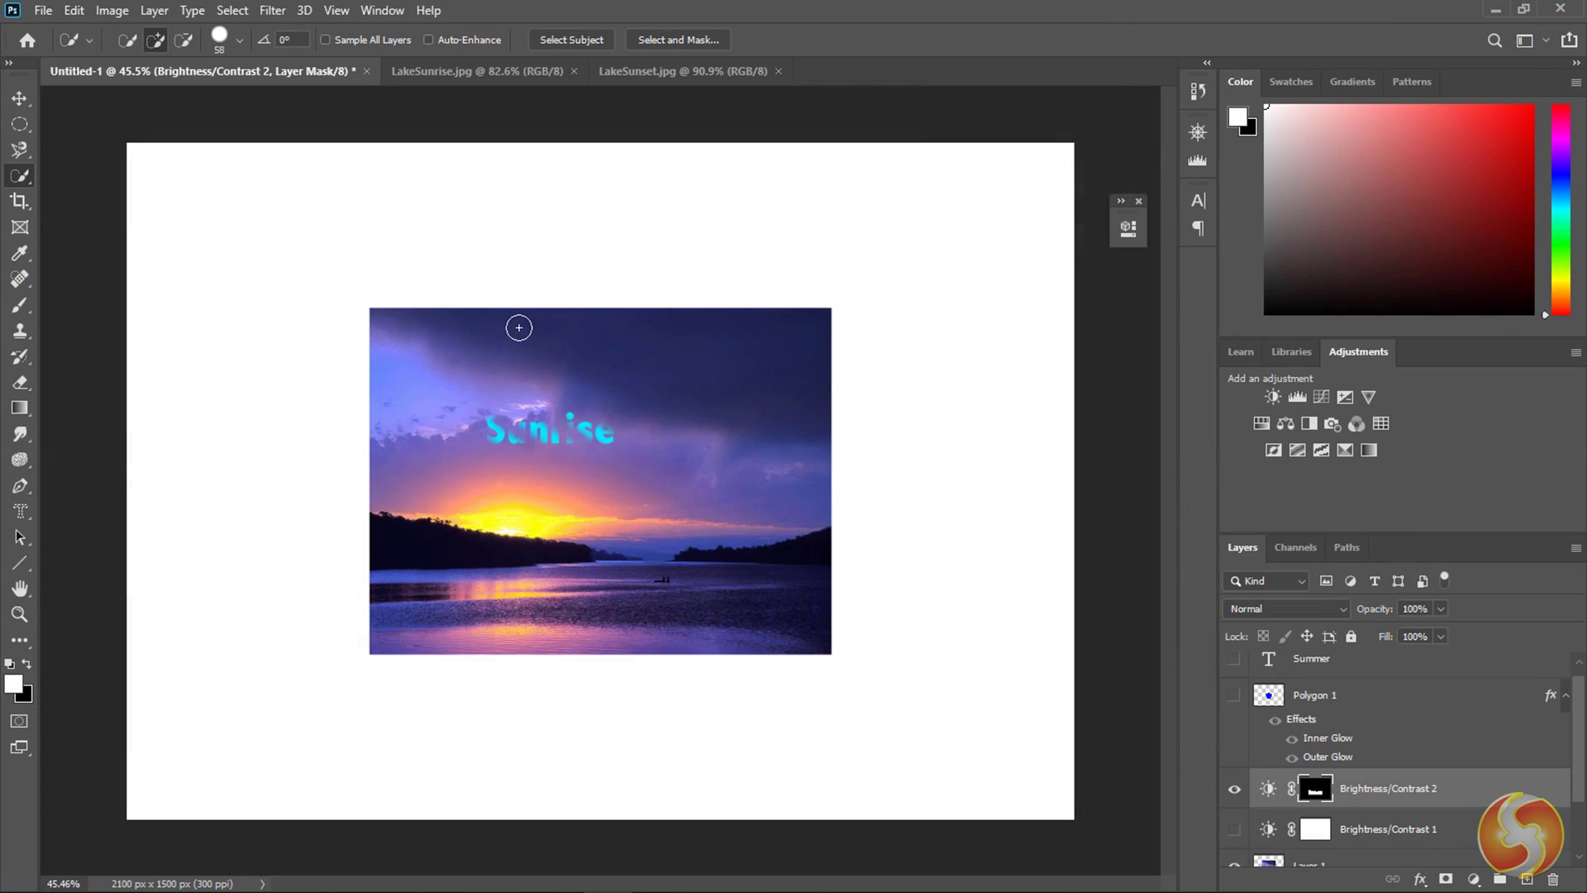
Step: Look at LakeSunrise.jpg and LakeSunset.jpg, then return to Untitled-1
left_click(509, 79)
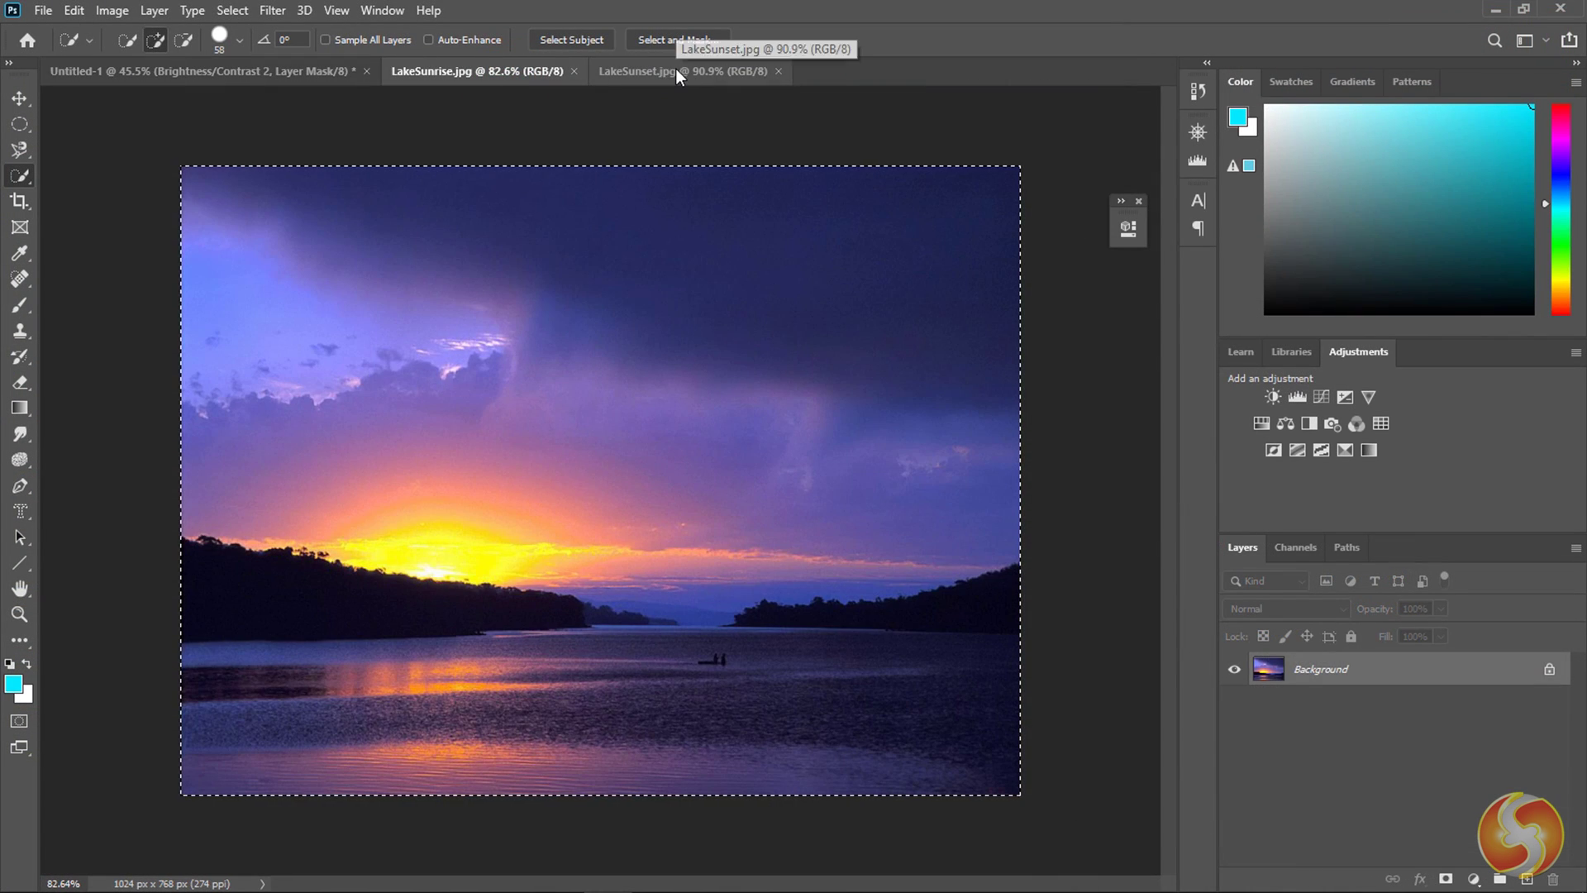
left_click(665, 75)
left_click(244, 74)
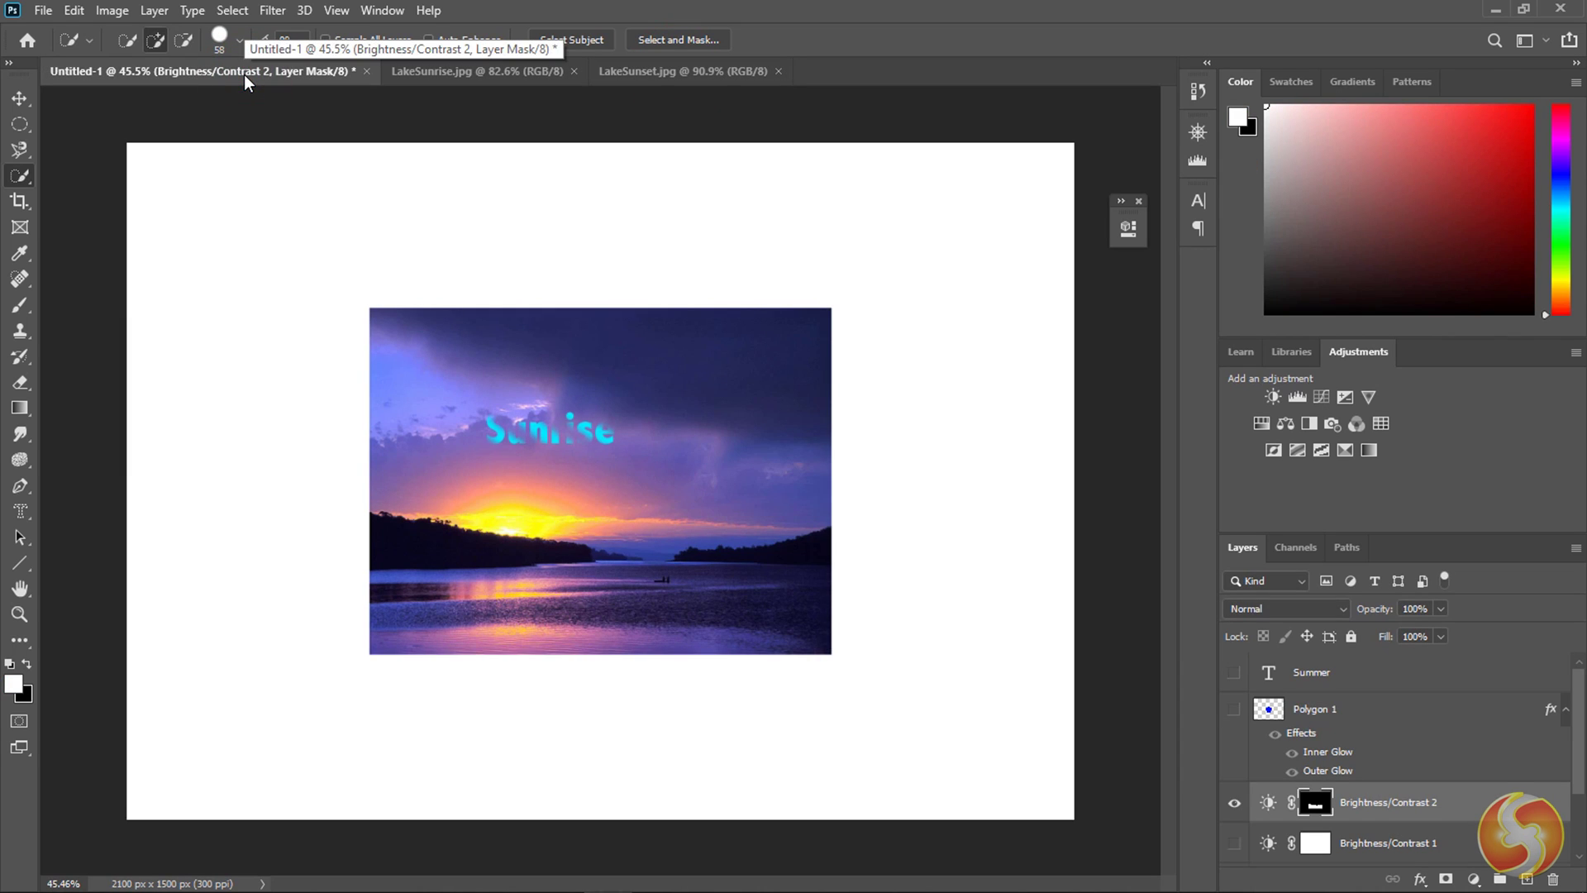
Step: Start Save As for the composite on this computer and open the file format list
left_click(43, 10)
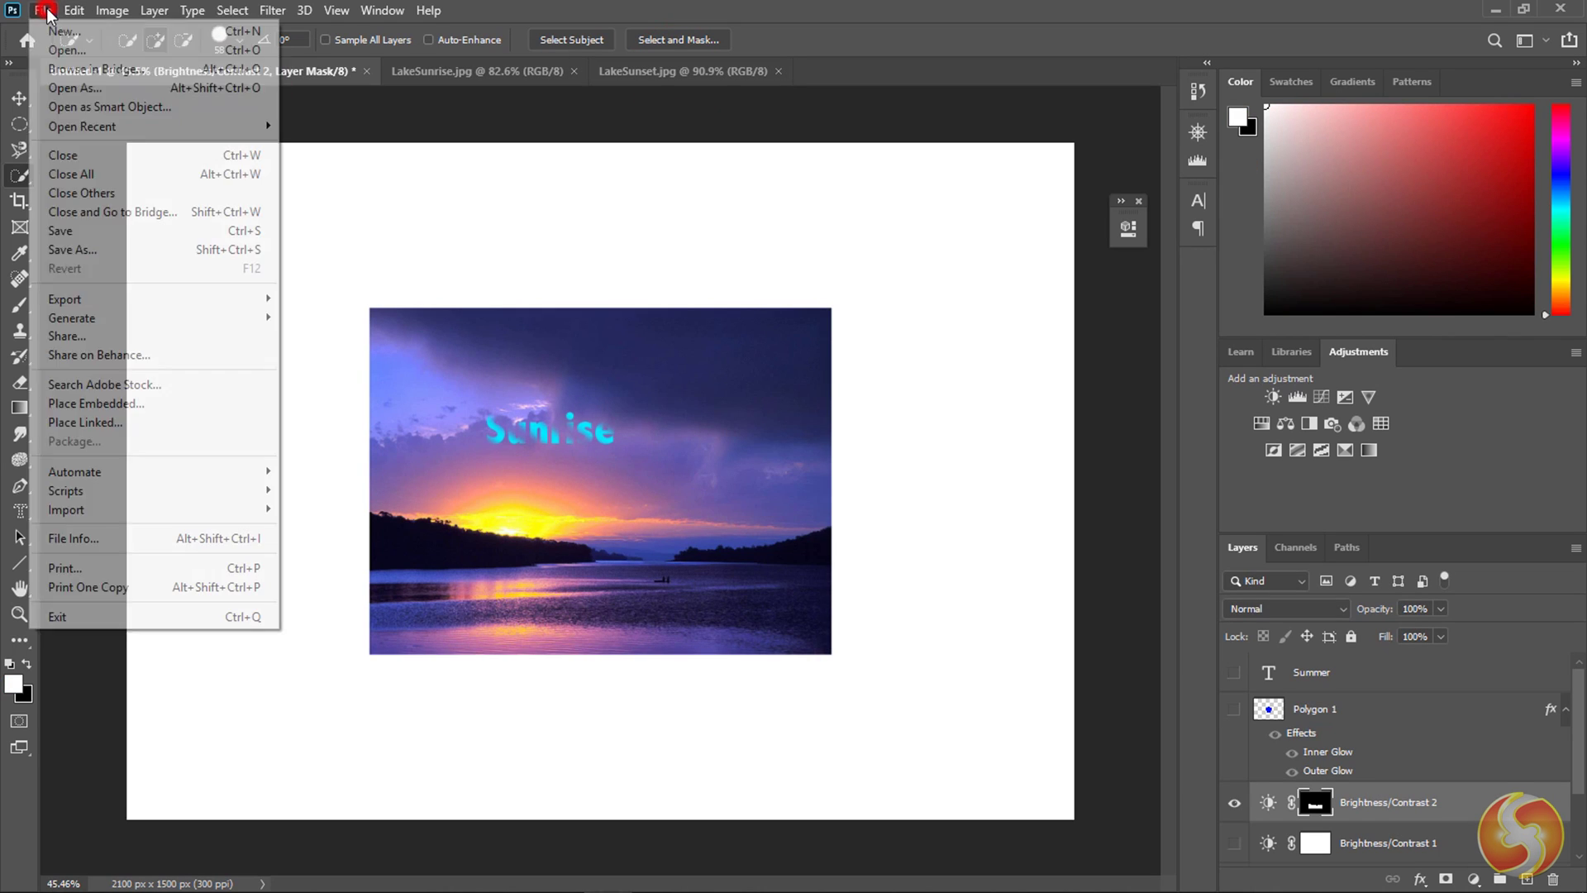
left_click(87, 247)
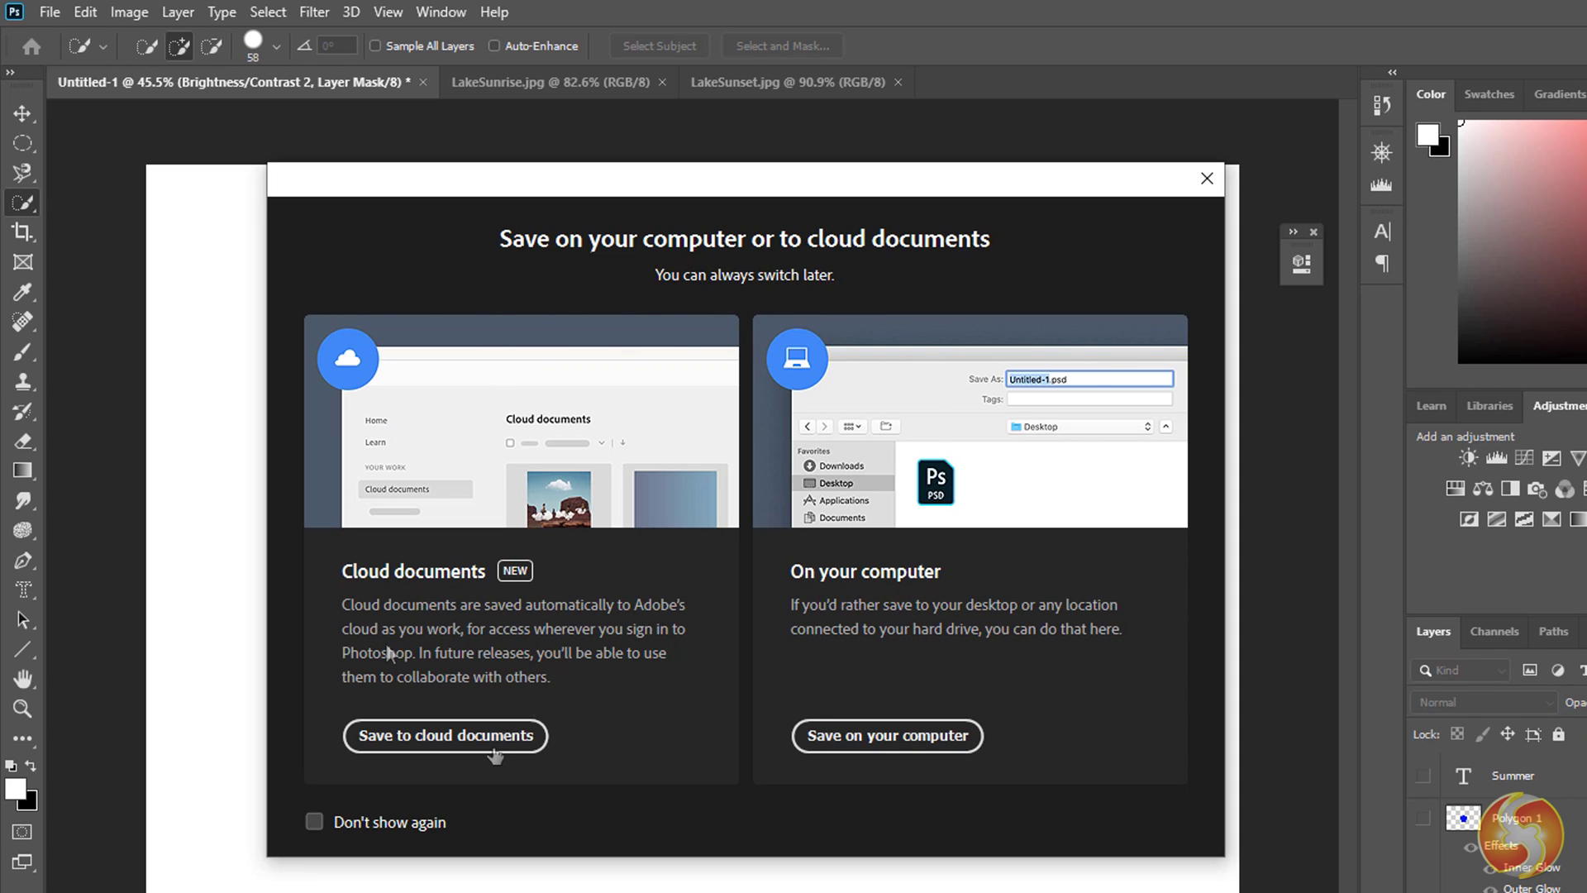
left_click(495, 749)
left_click(870, 744)
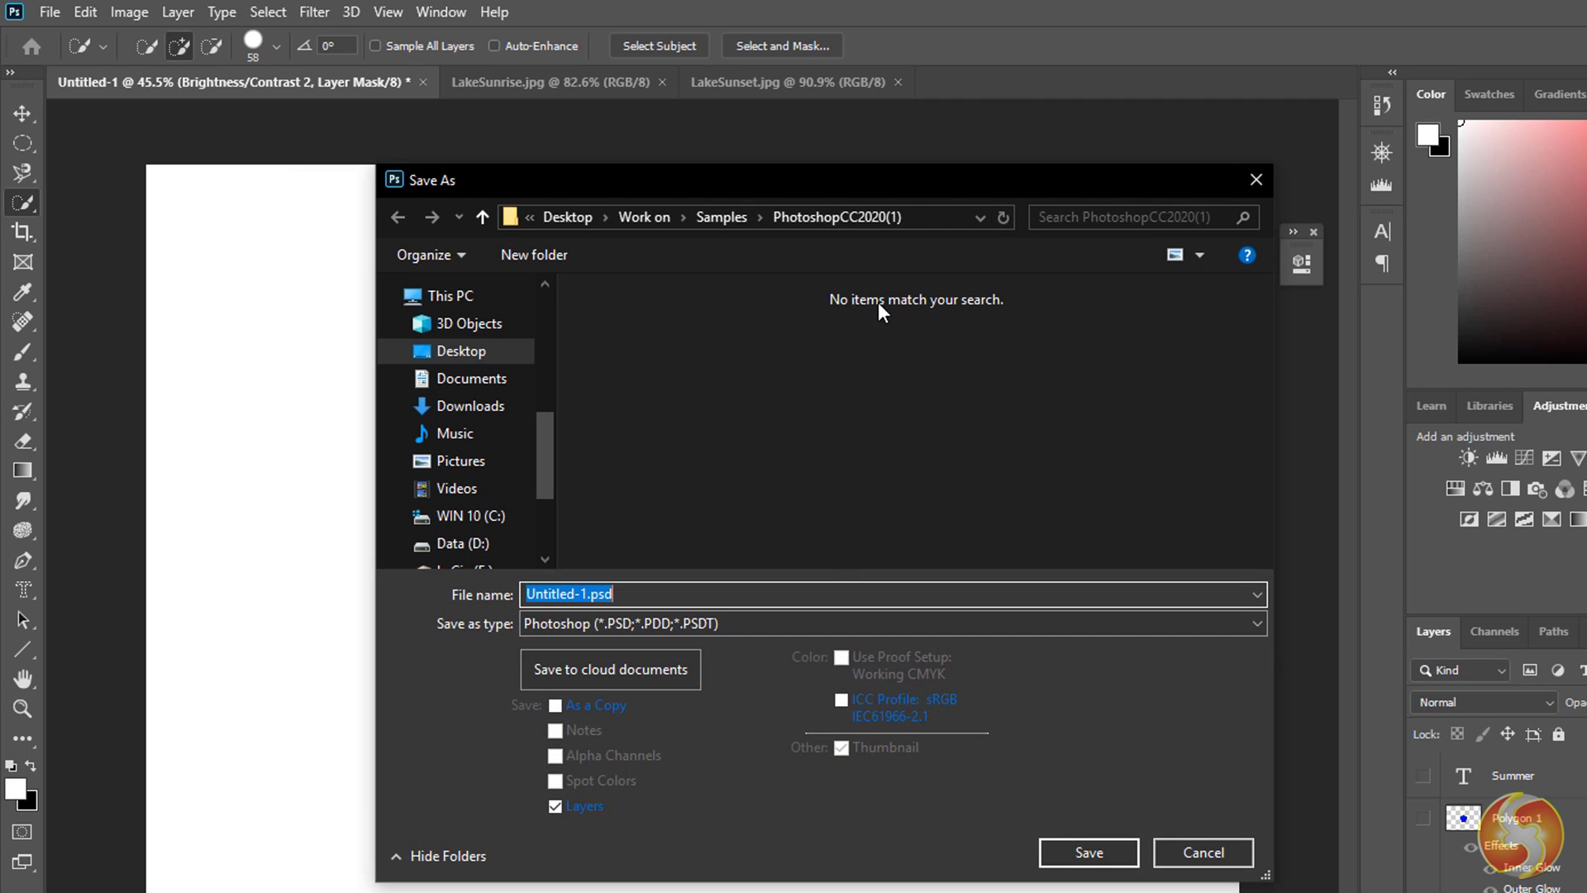
left_click(698, 621)
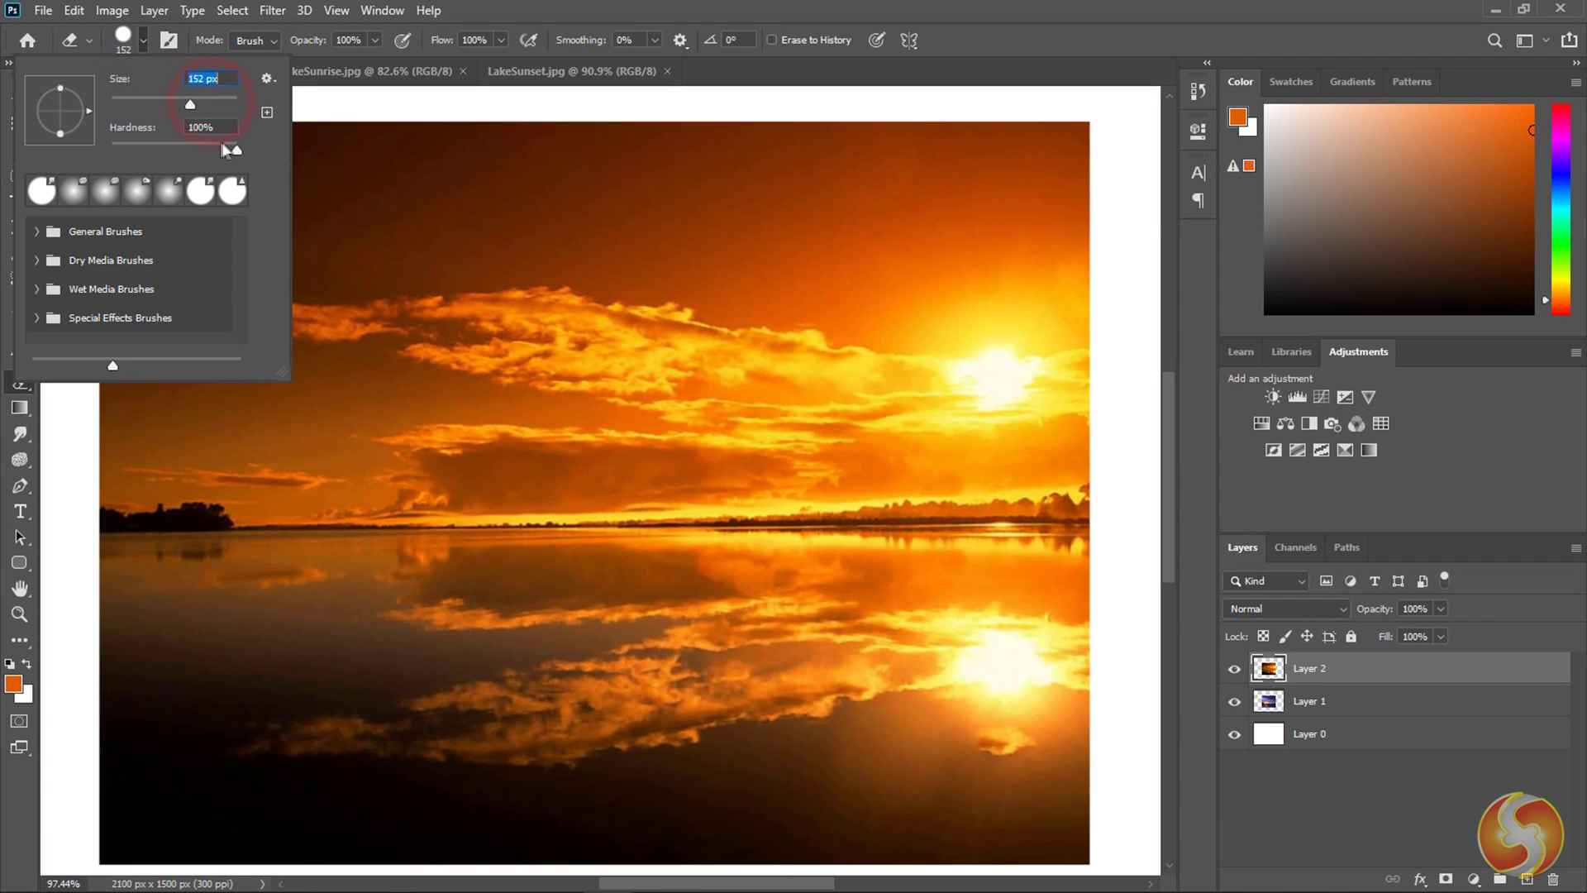
Step: Confirm the 152 px eraser size and erase the upper-left sky of the orange sunset layer
key("Return")
mouse_move(207, 217)
left_mouse_down()
mouse_move(403, 308)
mouse_move(906, 439)
mouse_move(281, 412)
mouse_move(290, 361)
mouse_move(235, 468)
mouse_move(291, 508)
mouse_move(755, 507)
mouse_move(561, 558)
mouse_move(286, 590)
mouse_move(445, 623)
mouse_move(793, 626)
mouse_move(548, 680)
mouse_move(736, 715)
mouse_move(844, 619)
mouse_move(903, 614)
mouse_move(928, 355)
left_mouse_up()
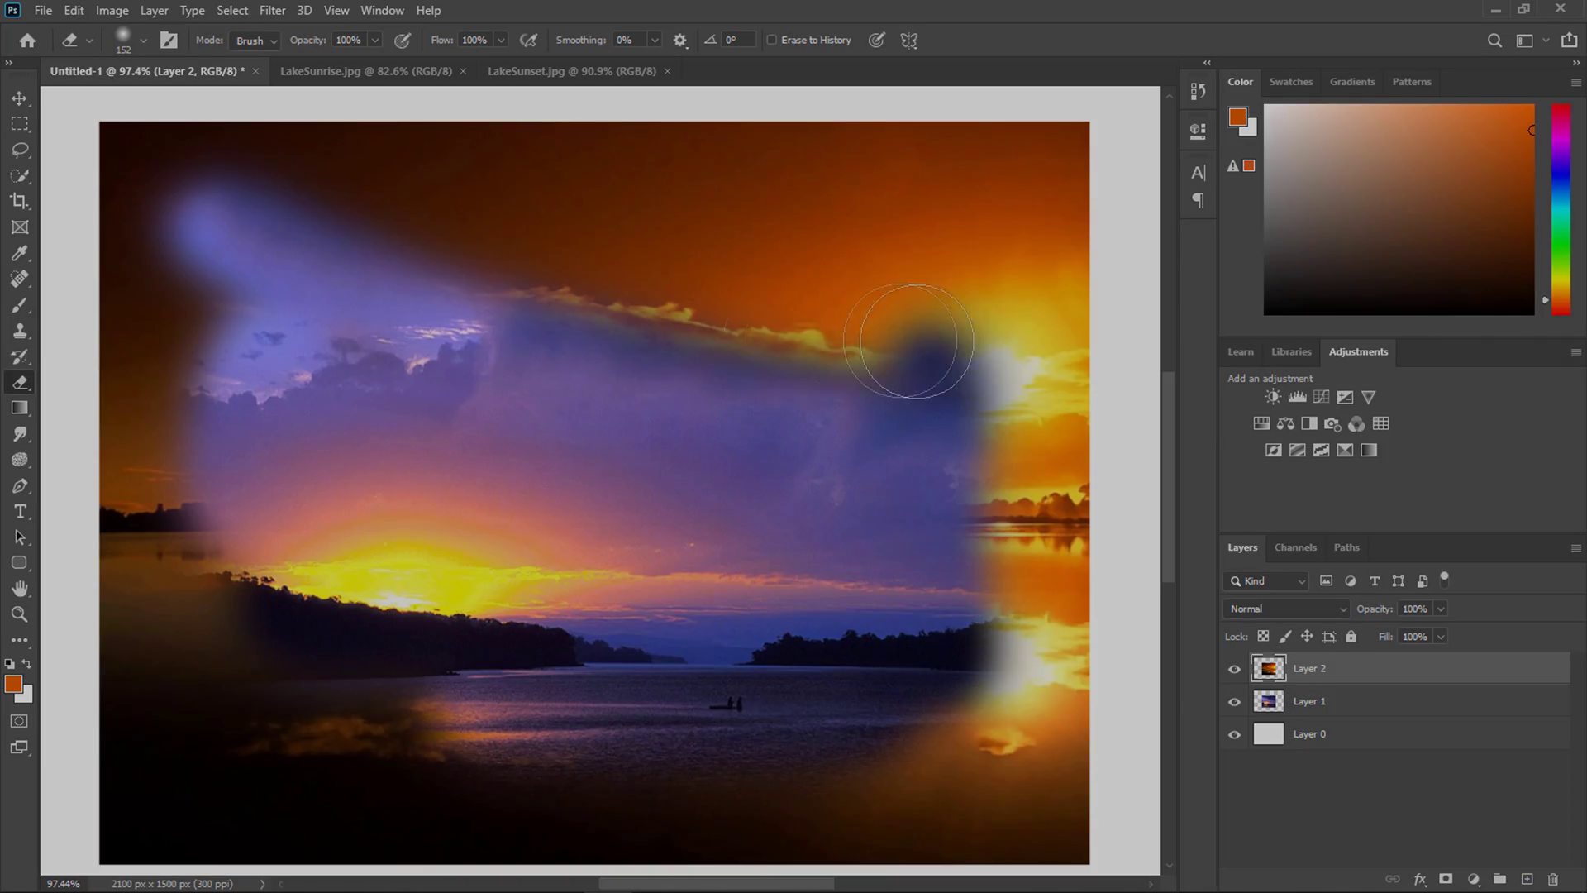